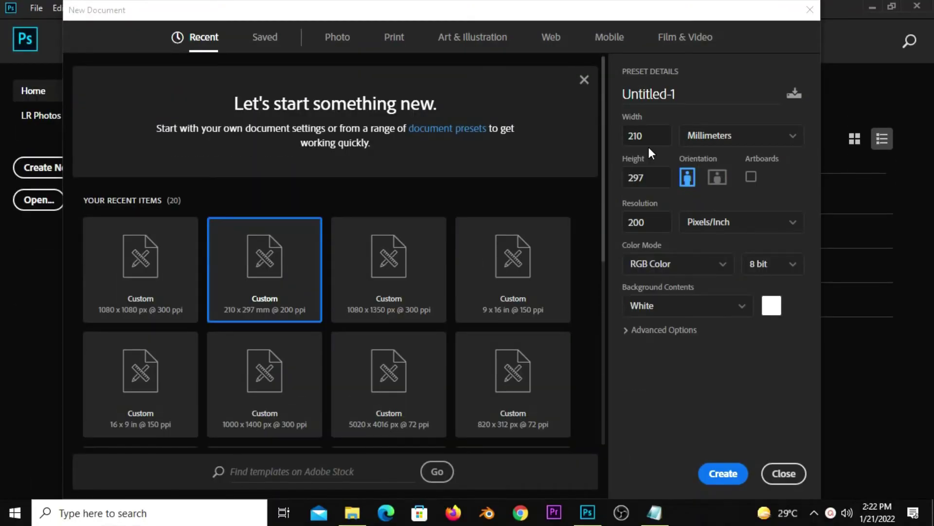
# Step: Create a new white 210 × 297 mm portrait RGB document at 200 pixels per inch
pyautogui.click(657, 129)
pyautogui.click(656, 178)
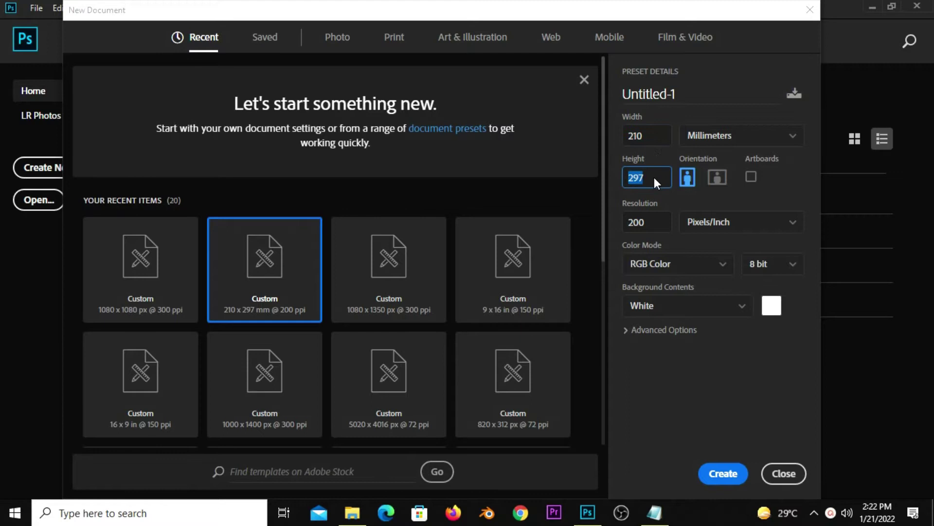
pyautogui.click(654, 227)
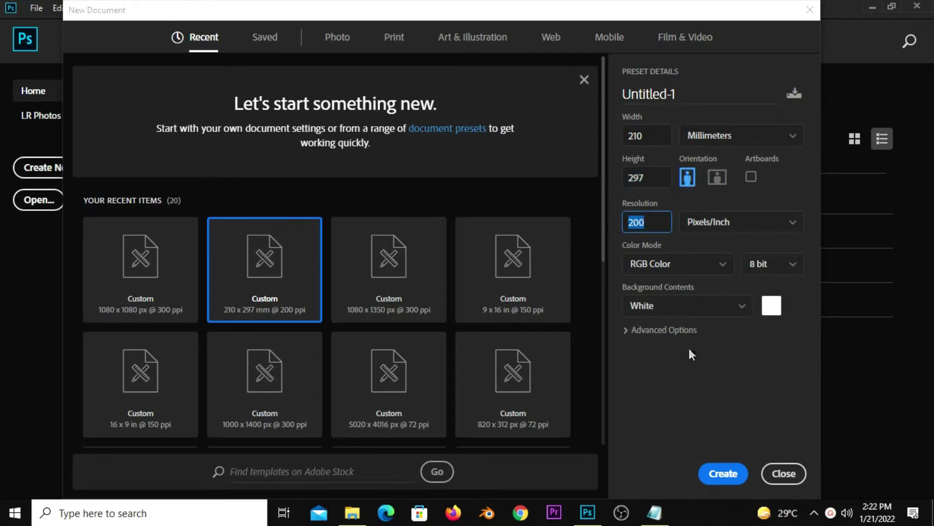
pyautogui.click(712, 478)
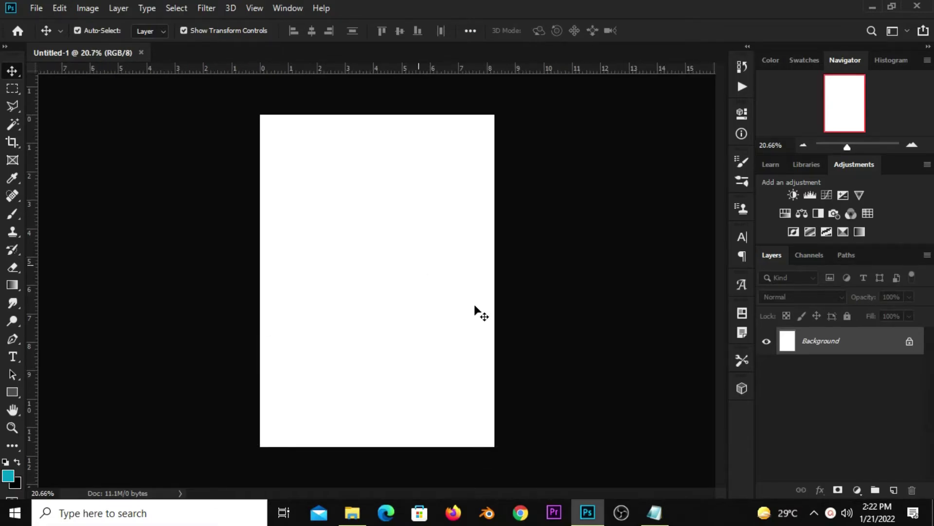
# Step: Add a Solid Color fill layer and copy hex code 034462 from the notes
pyautogui.click(857, 490)
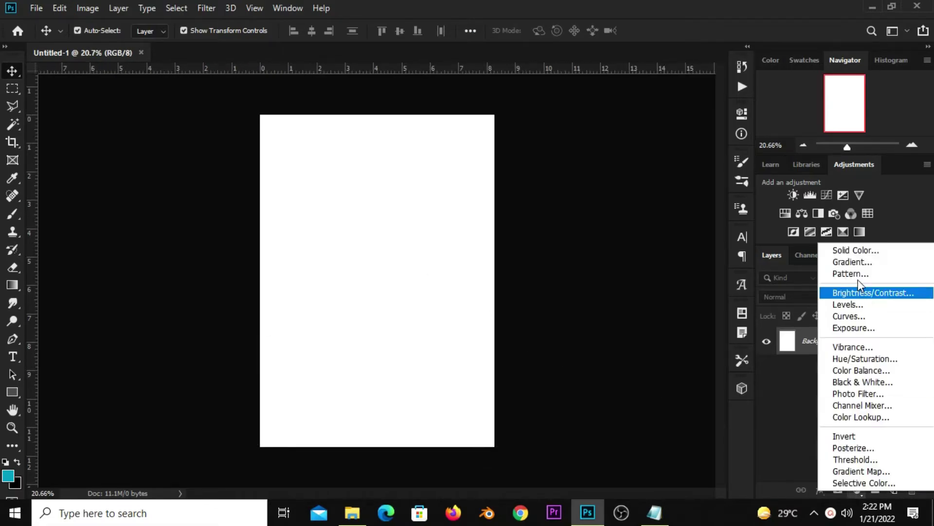
pyautogui.click(857, 247)
pyautogui.click(655, 513)
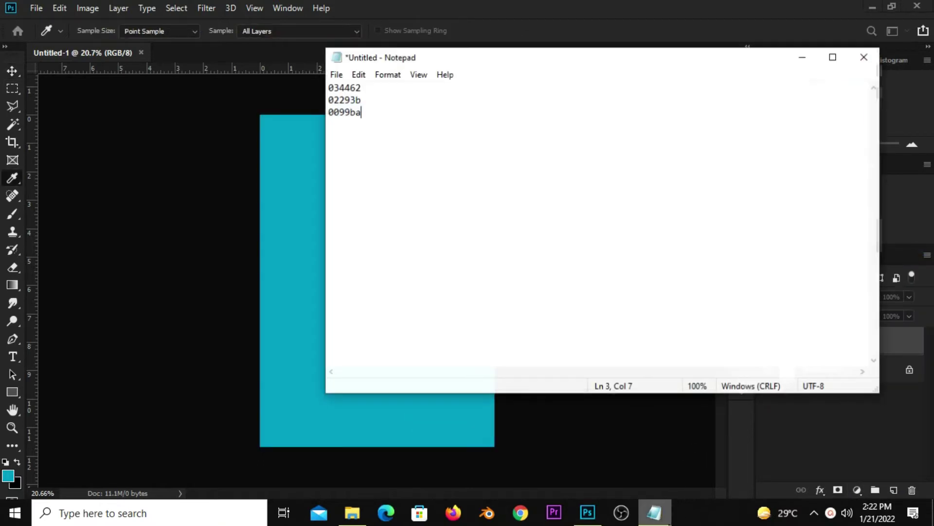
pyautogui.doubleClick(393, 93)
pyautogui.doubleClick(358, 84)
pyautogui.rightClick(346, 85)
pyautogui.click(406, 127)
pyautogui.click(466, 24)
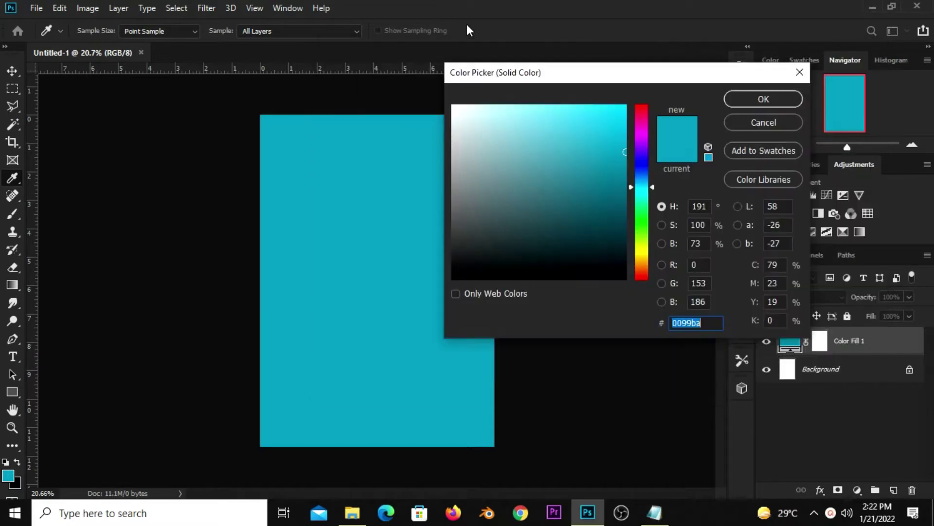
# Step: Paste 034462 into the Color Picker hex field and confirm the dark blue fill
pyautogui.click(687, 323)
pyautogui.rightClick(687, 323)
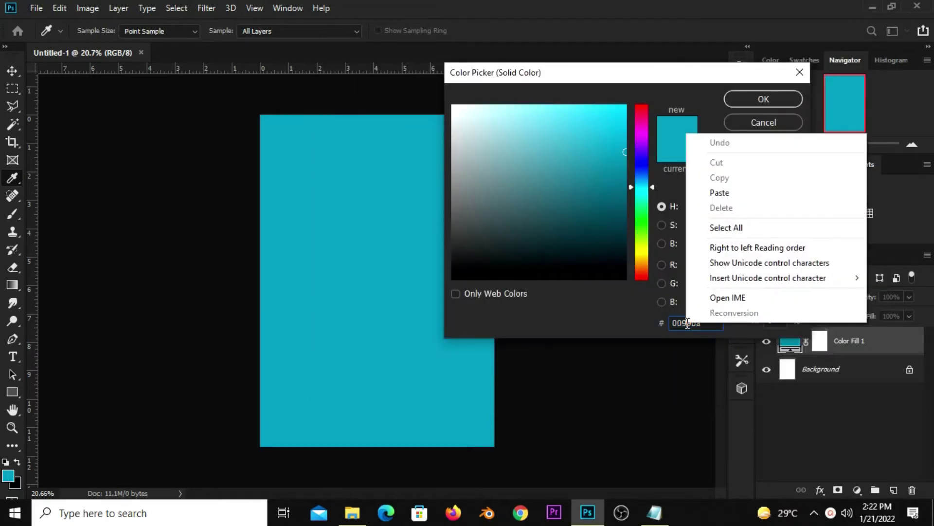
pyautogui.press('Escape')
pyautogui.rightClick(701, 323)
pyautogui.click(736, 191)
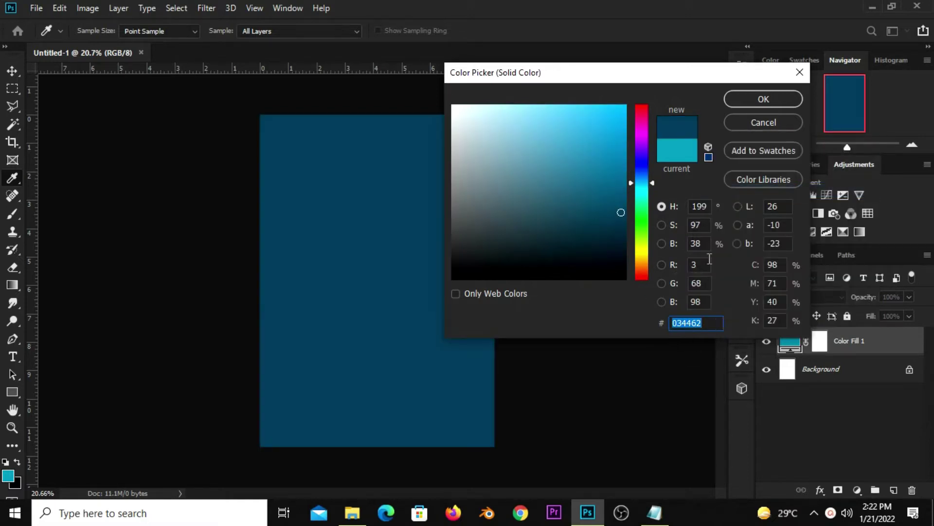
pyautogui.click(736, 99)
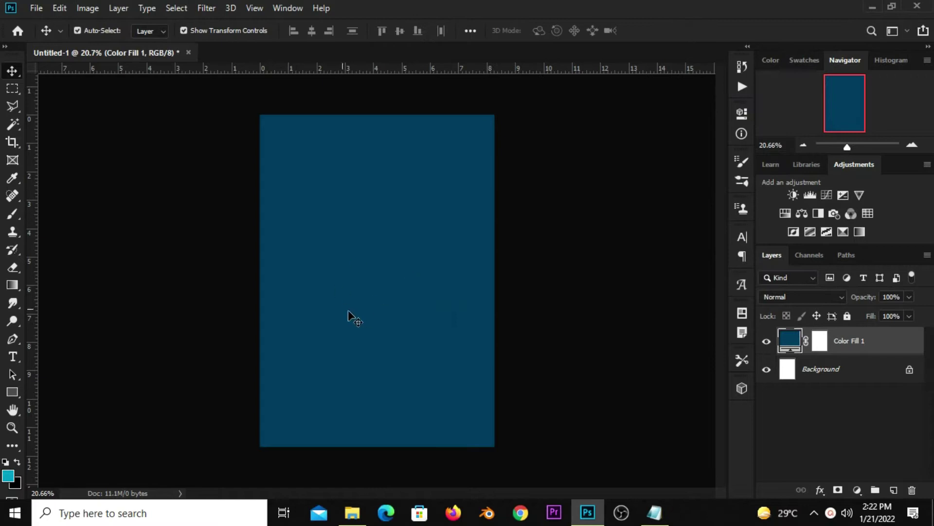
# Step: Open gatorrade resources.psd from recent files, show fog layer 5 and copy it
pyautogui.scroll(1, 388, 304)
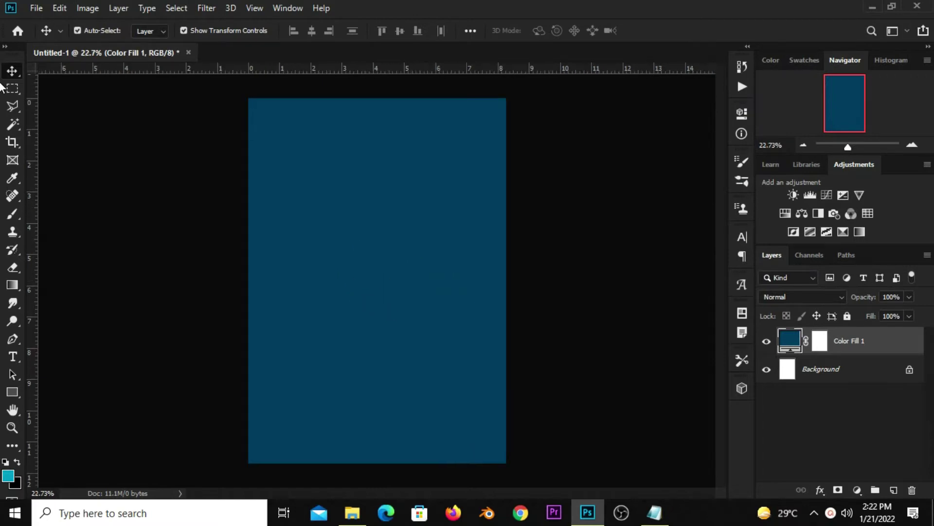
pyautogui.click(33, 8)
pyautogui.moveTo(63, 88)
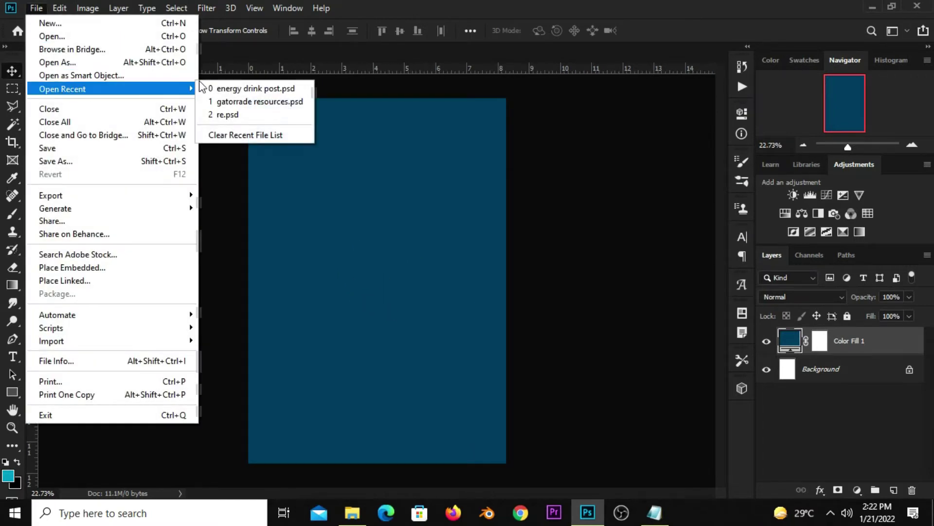
pyautogui.click(253, 97)
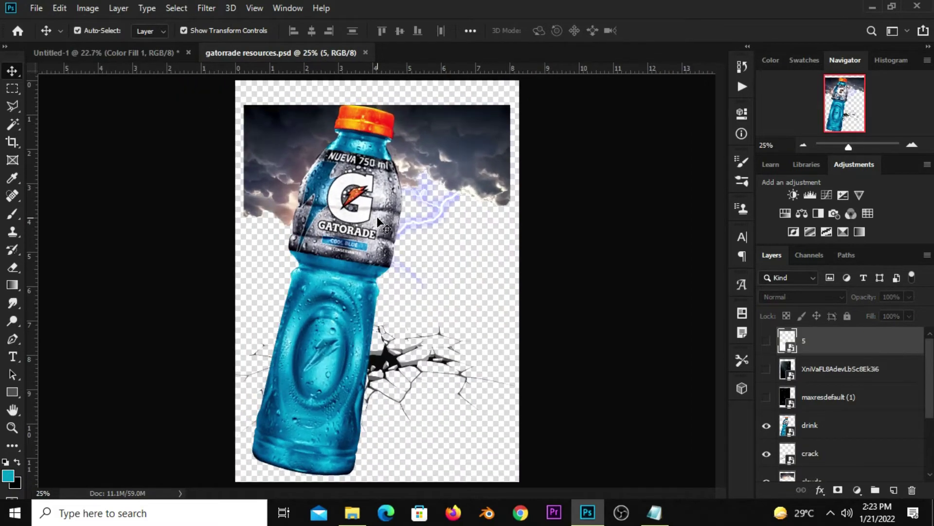
pyautogui.click(765, 342)
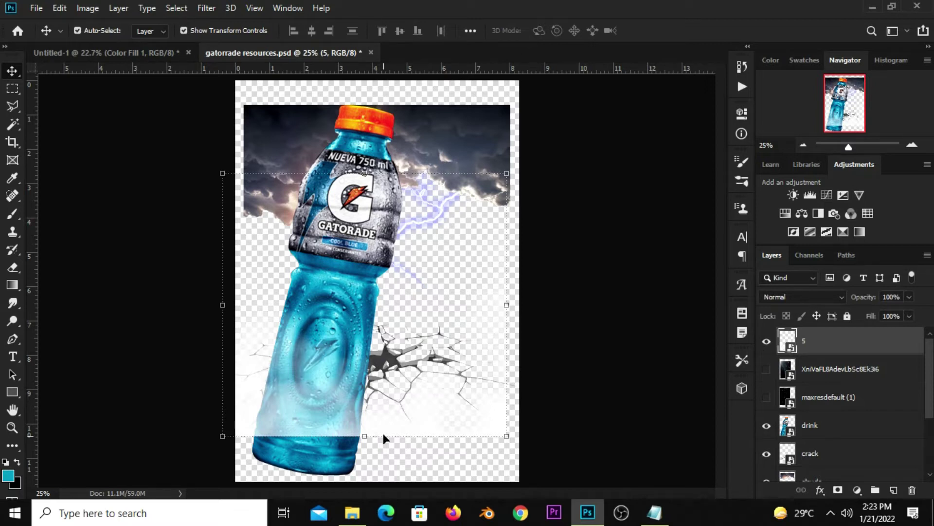
pyautogui.moveTo(384, 435); pyautogui.dragTo(410, 432)
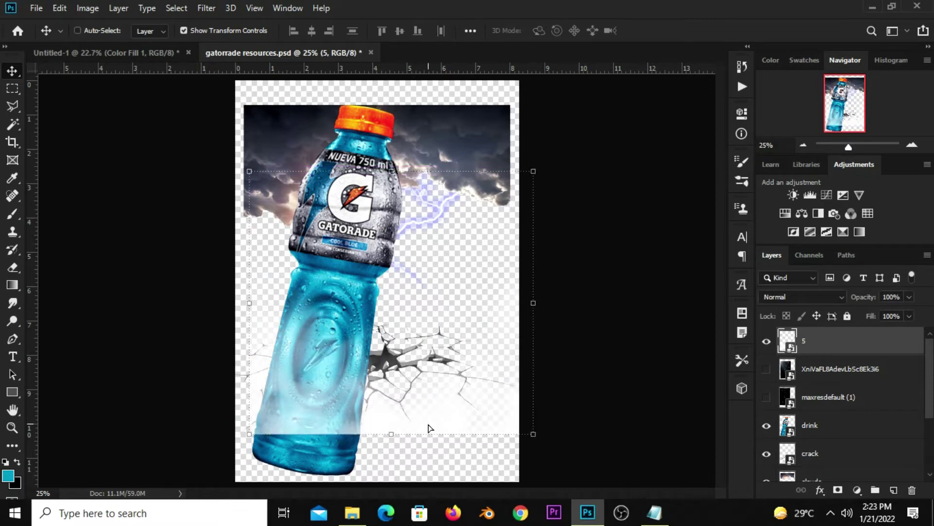
pyautogui.hotkey('ctrl', 'c')
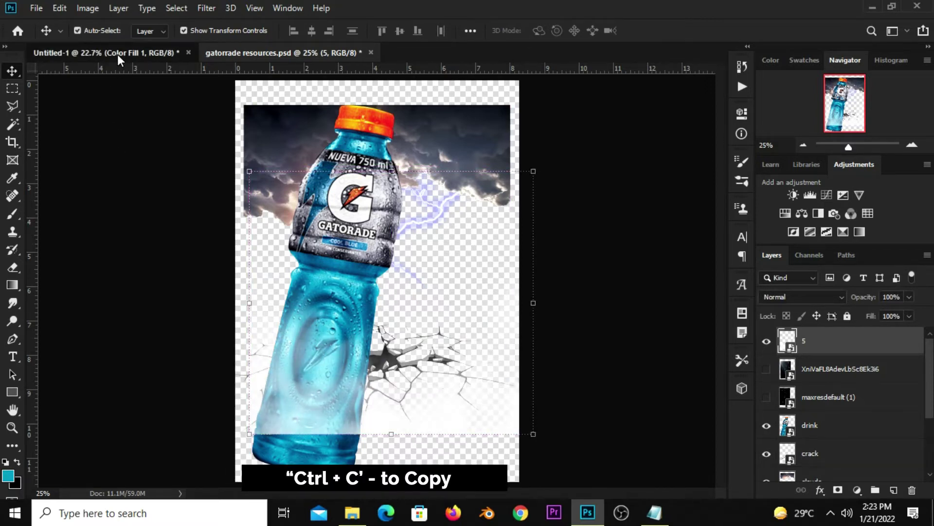
# Step: Paste the fog into the poster as a Smart Object, scaled to 108.62% along the bottom edge
pyautogui.click(118, 56)
pyautogui.hotkey('ctrl', 'v')
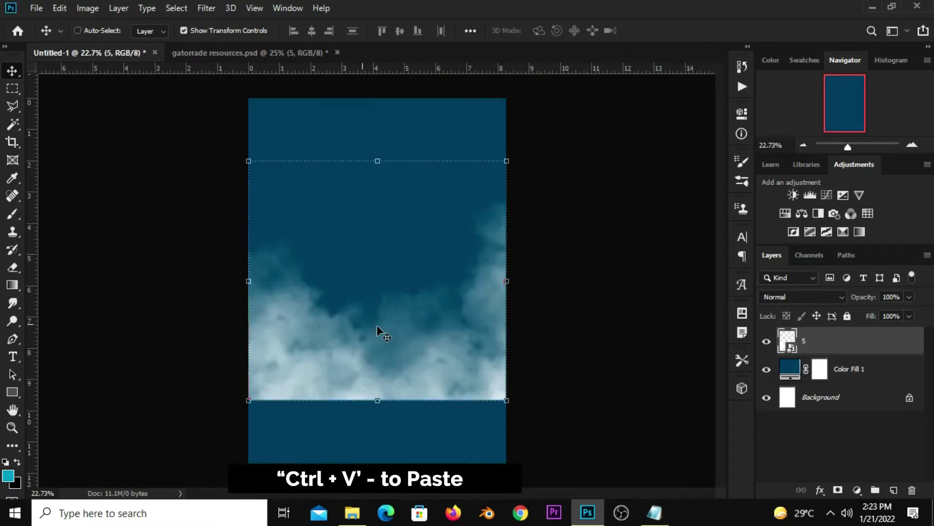
pyautogui.moveTo(407, 377); pyautogui.dragTo(402, 412)
pyautogui.rightClick(806, 341)
pyautogui.click(644, 142)
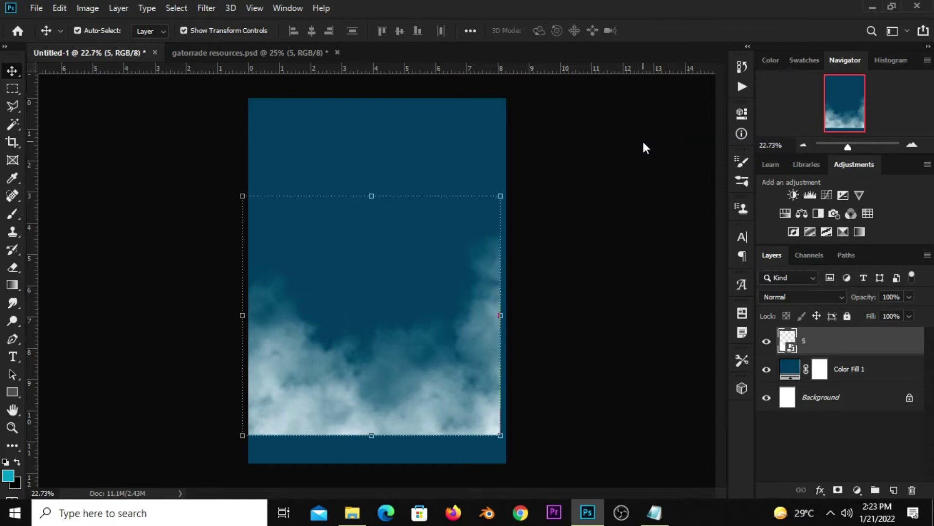
pyautogui.hotkey('ctrl', 't')
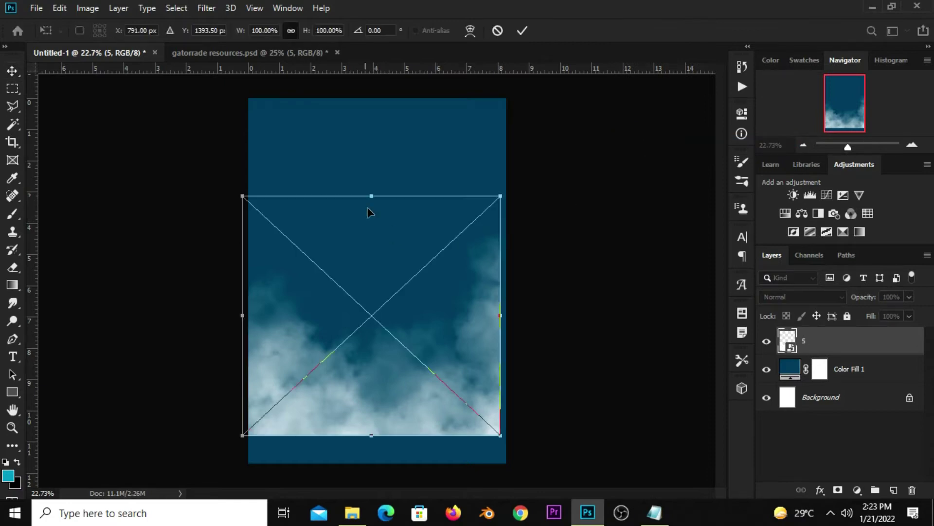
pyautogui.moveTo(370, 193); pyautogui.dragTo(370, 172)
pyautogui.moveTo(370, 317); pyautogui.dragTo(370, 369)
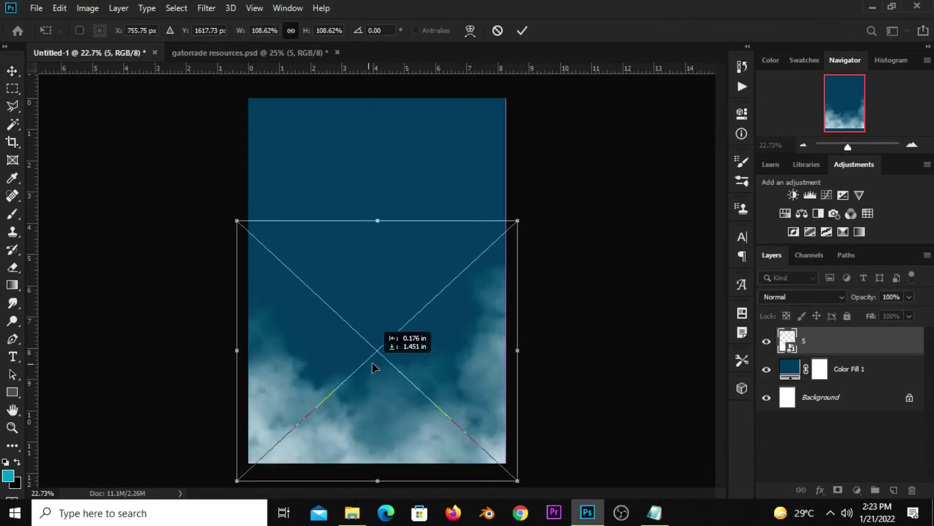
pyautogui.click(524, 31)
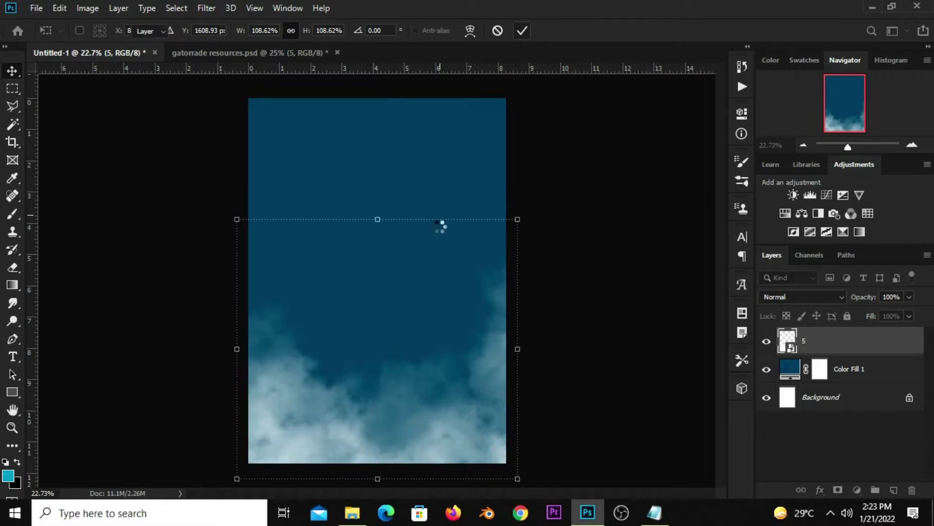
pyautogui.click(767, 342)
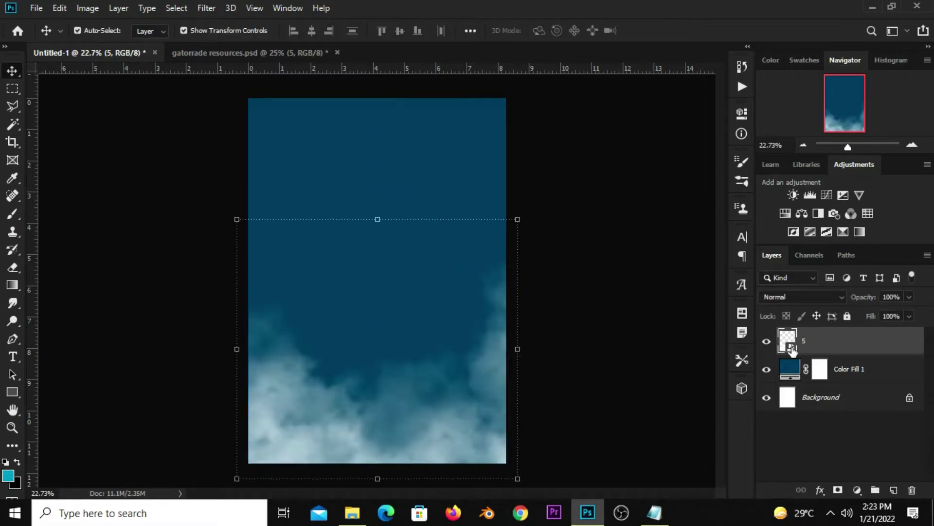
# Step: Add a Hue/Saturation adjustment clipped to the fog layer with Colorize on
pyautogui.click(857, 489)
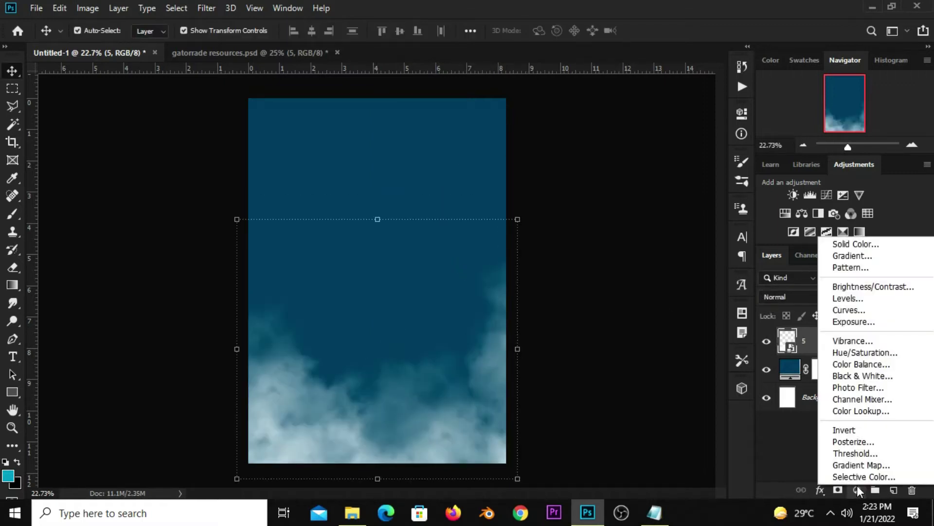
pyautogui.click(836, 352)
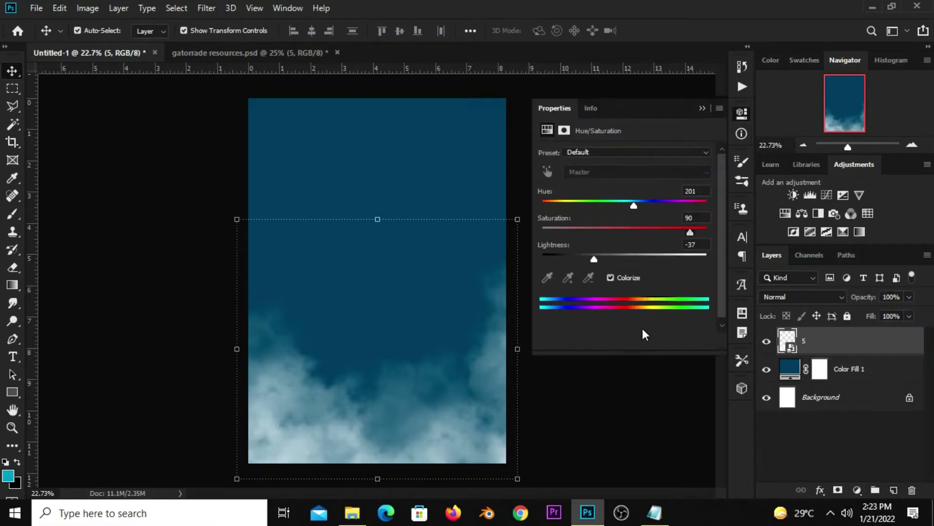
pyautogui.click(623, 342)
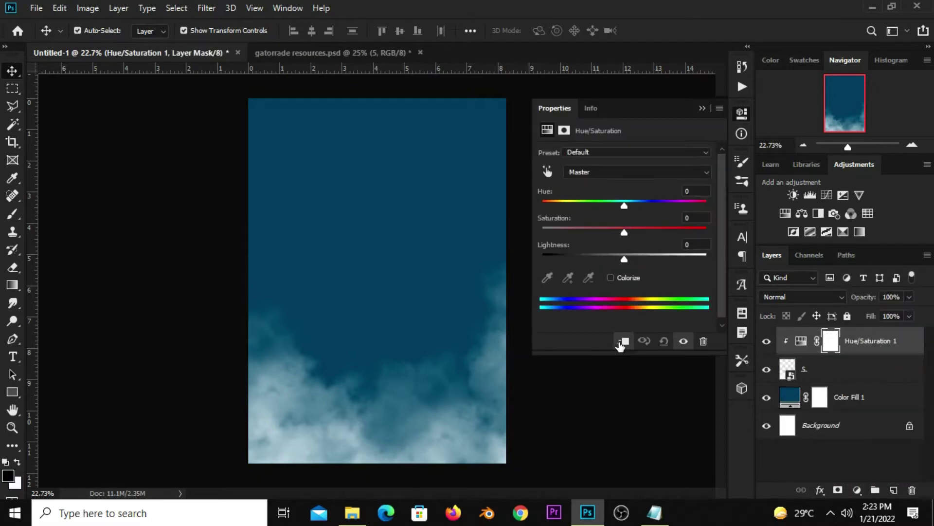
pyautogui.click(612, 278)
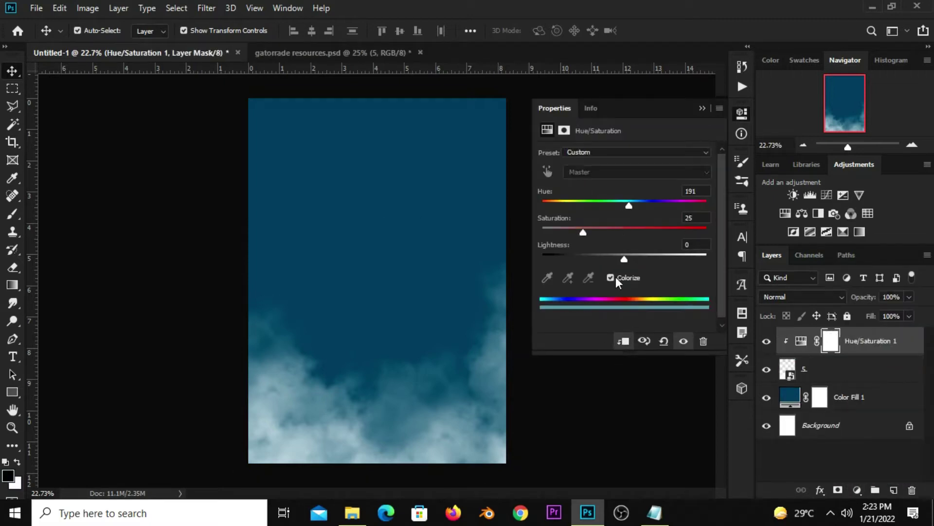
# Step: Set the fog tint to Hue 197, Saturation 90, Lightness -49, comparing it on and off
pyautogui.click(624, 200)
pyautogui.moveTo(624, 201)
pyautogui.mouseDown()
pyautogui.moveTo(613, 202)
pyautogui.moveTo(630, 203)
pyautogui.mouseUp()
pyautogui.moveTo(589, 227); pyautogui.dragTo(649, 232)
pyautogui.moveTo(624, 263); pyautogui.dragTo(584, 258)
pyautogui.click(684, 341)
pyautogui.click(701, 107)
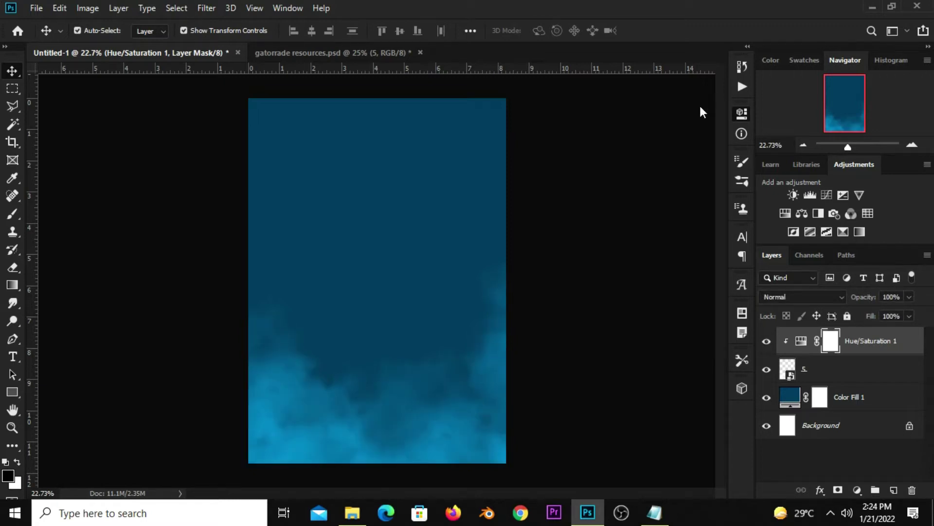
pyautogui.click(767, 342)
pyautogui.click(632, 317)
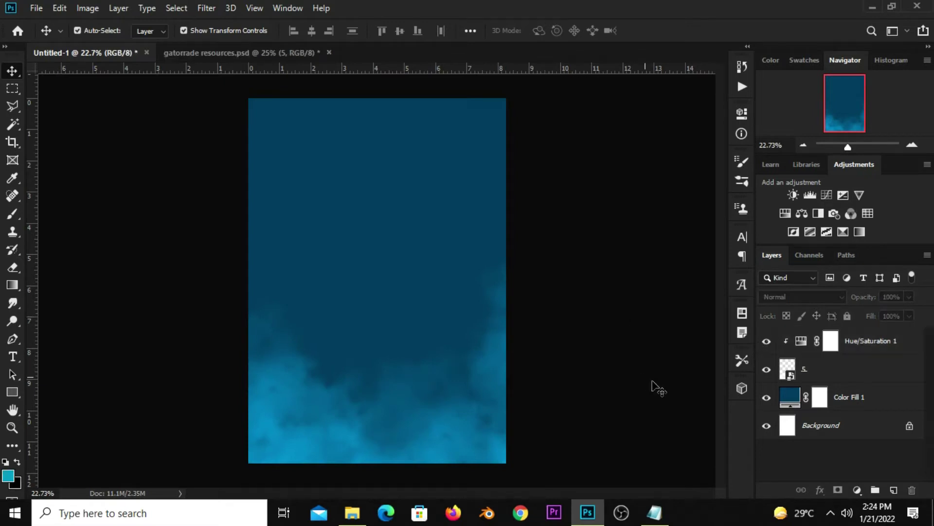
# Step: Add another Solid Color fill layer and copy hex code 02293b from the notes
pyautogui.click(857, 490)
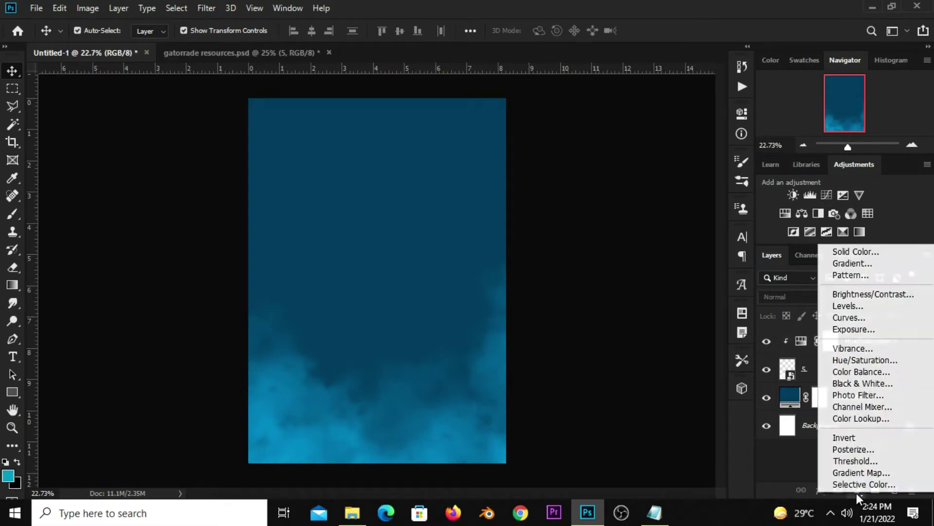
pyautogui.click(841, 251)
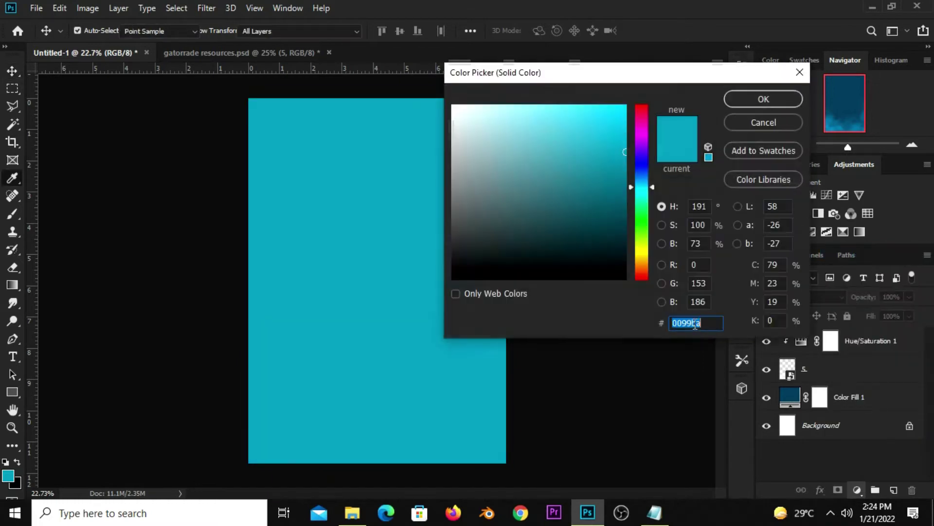
pyautogui.hotkey('alt', 'Tab')
pyautogui.doubleClick(366, 94)
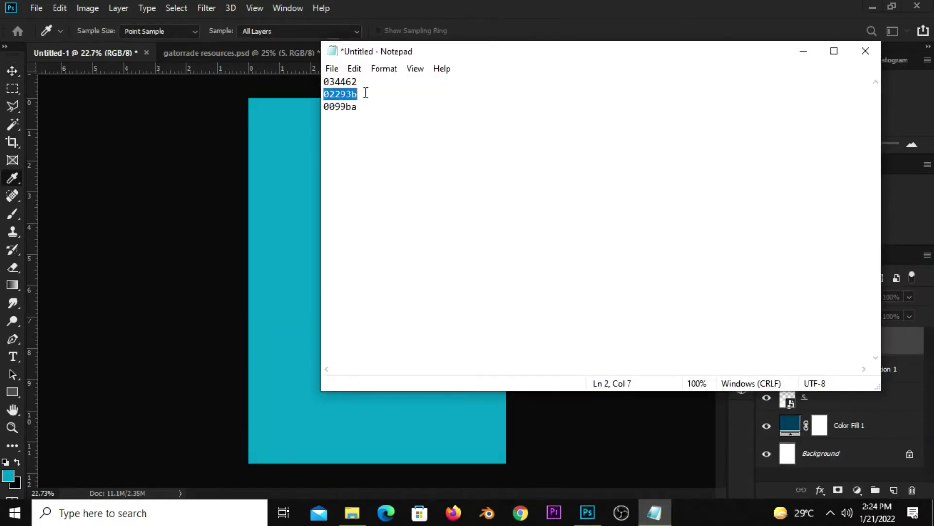
pyautogui.rightClick(340, 97)
pyautogui.click(370, 140)
# Step: Paste 02293b into the hex field and confirm the dark navy Color Fill 2
pyautogui.hotkey('alt', 'Tab')
pyautogui.rightClick(686, 314)
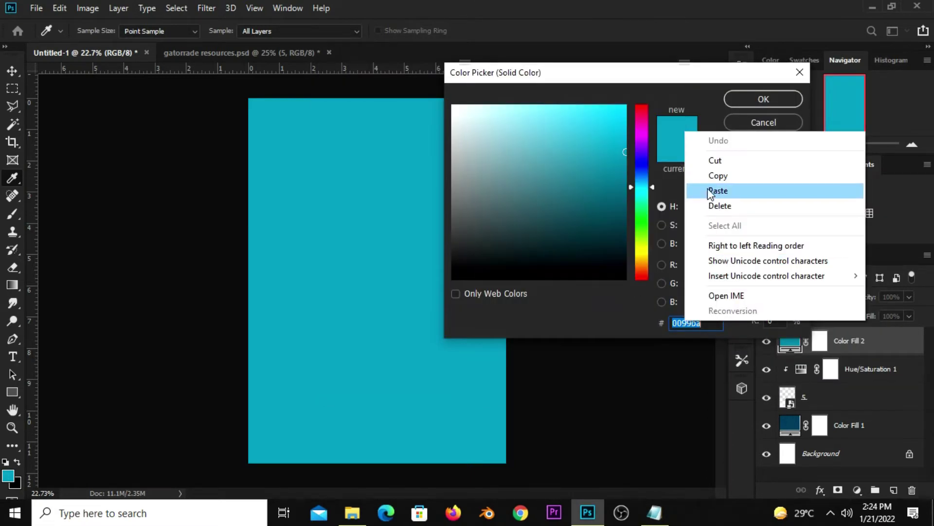
pyautogui.click(711, 192)
pyautogui.doubleClick(713, 327)
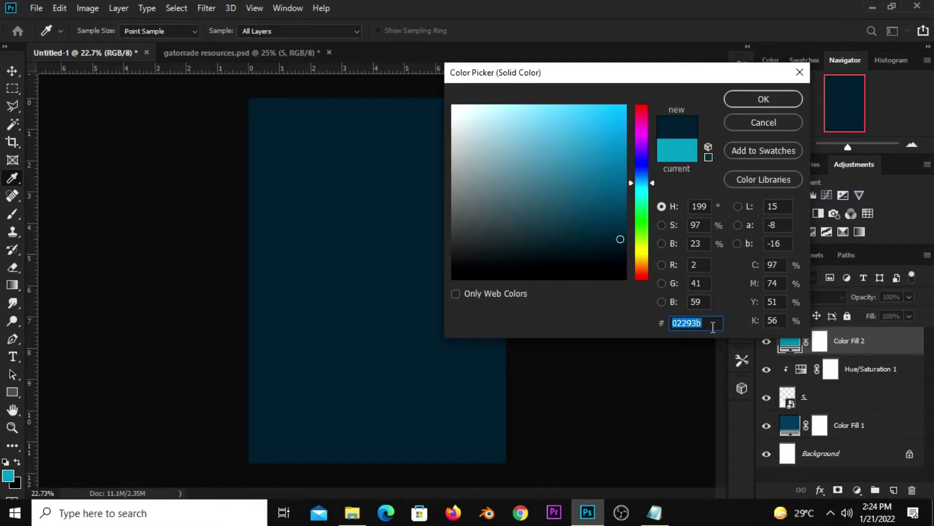
pyautogui.click(749, 102)
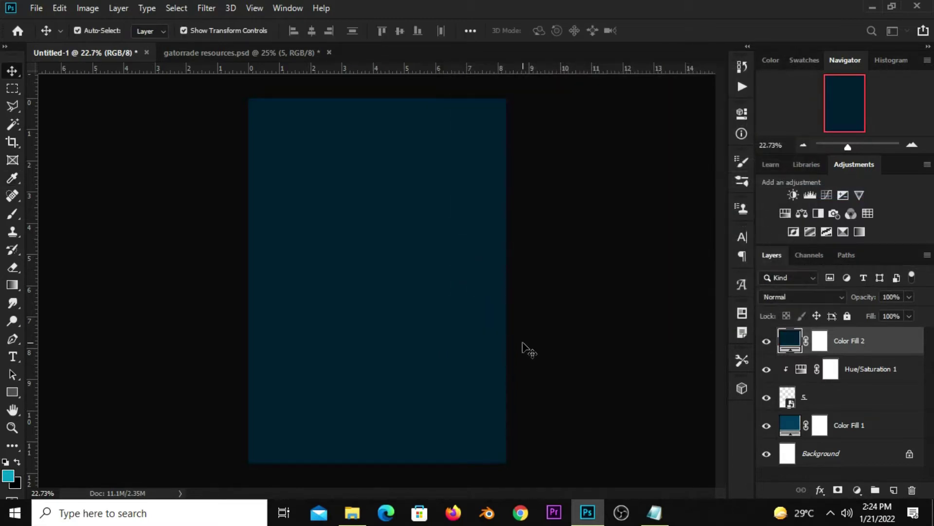
pyautogui.click(767, 340)
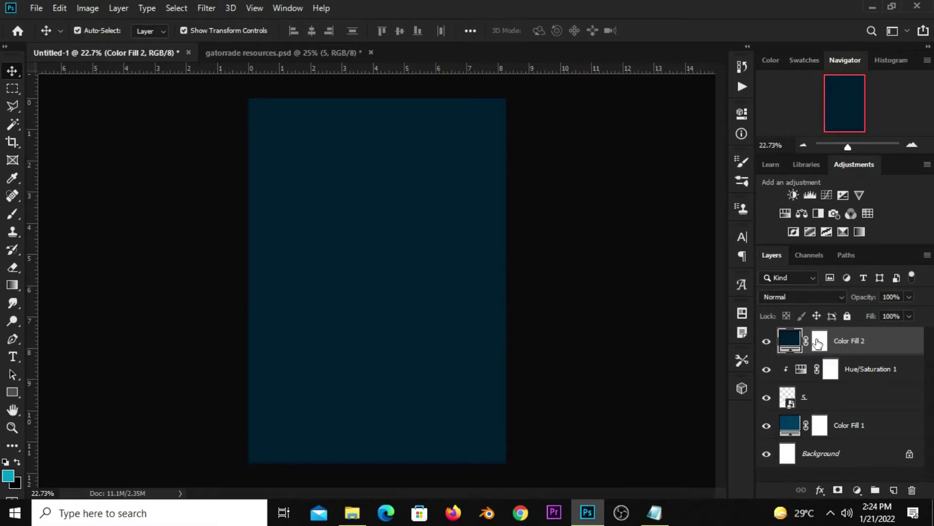
# Step: Paint a soft 2200 px black brush dab in the centre of Color Fill 2's mask
pyautogui.click(819, 341)
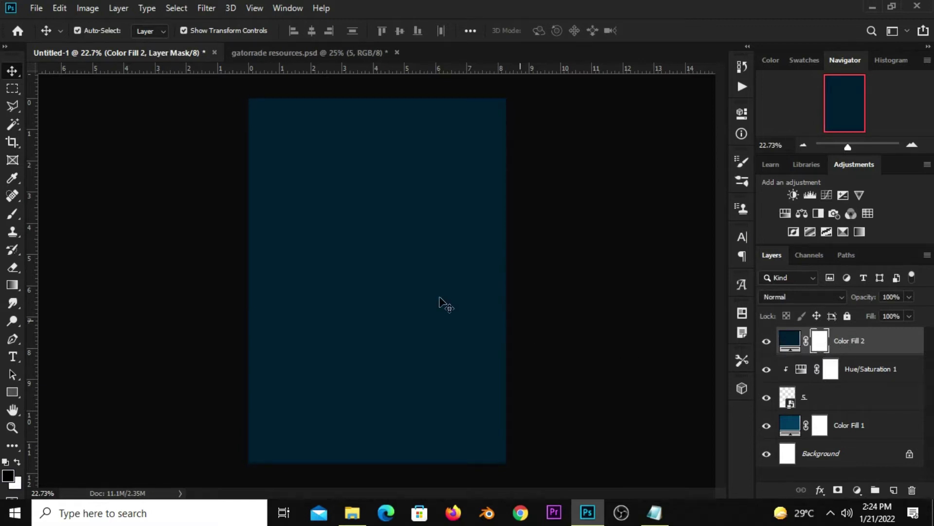
pyautogui.moveTo(10, 215); pyautogui.dragTo(54, 214)
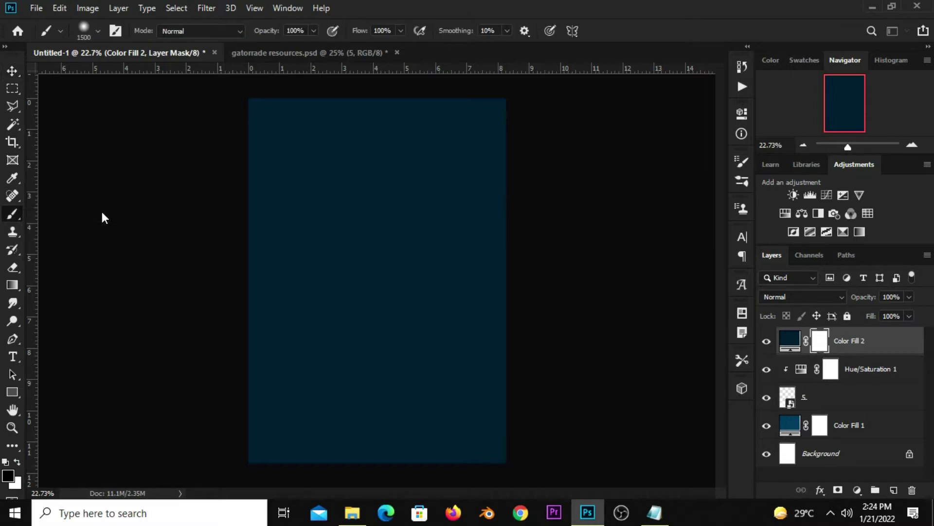
pyautogui.click(88, 32)
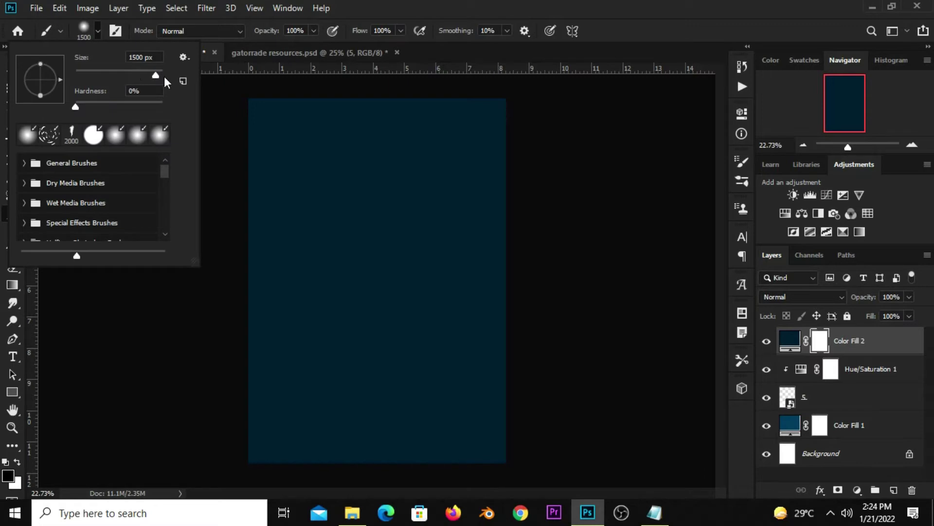
pyautogui.moveTo(157, 74); pyautogui.dragTo(154, 73)
pyautogui.press('Return')
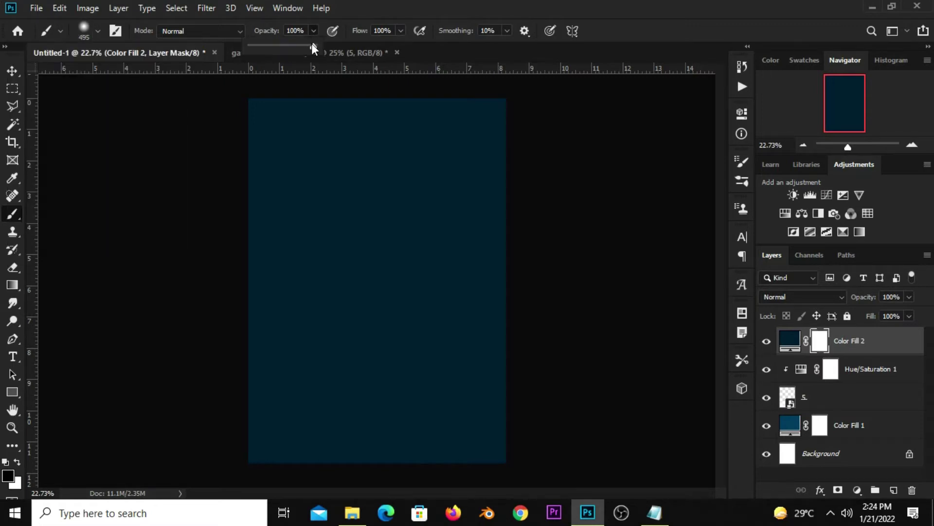
pyautogui.click(7, 477)
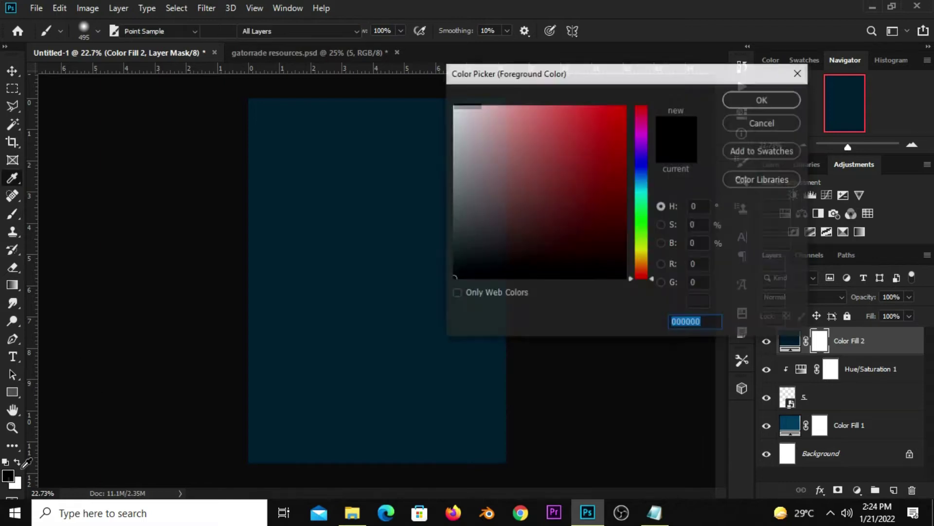
pyautogui.click(747, 100)
pyautogui.press(']')
pyautogui.press(']')
pyautogui.press(']')
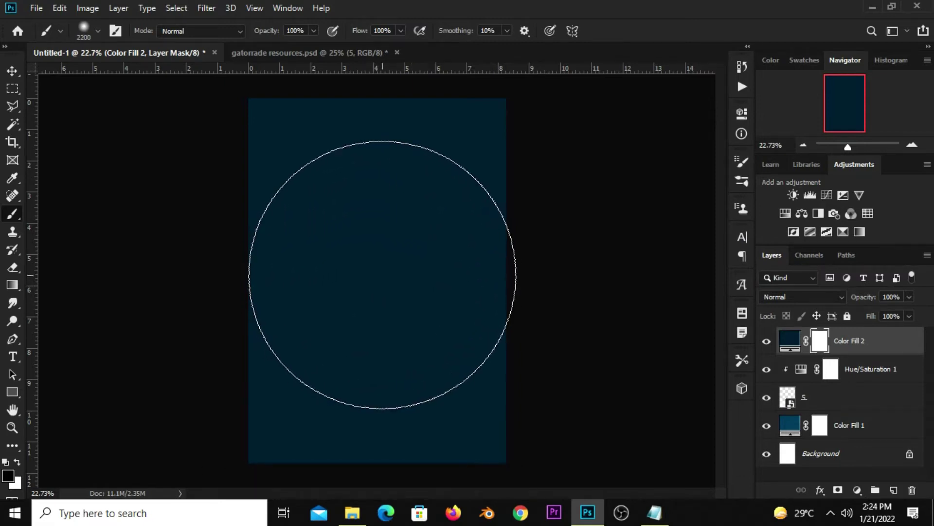
pyautogui.click(382, 274)
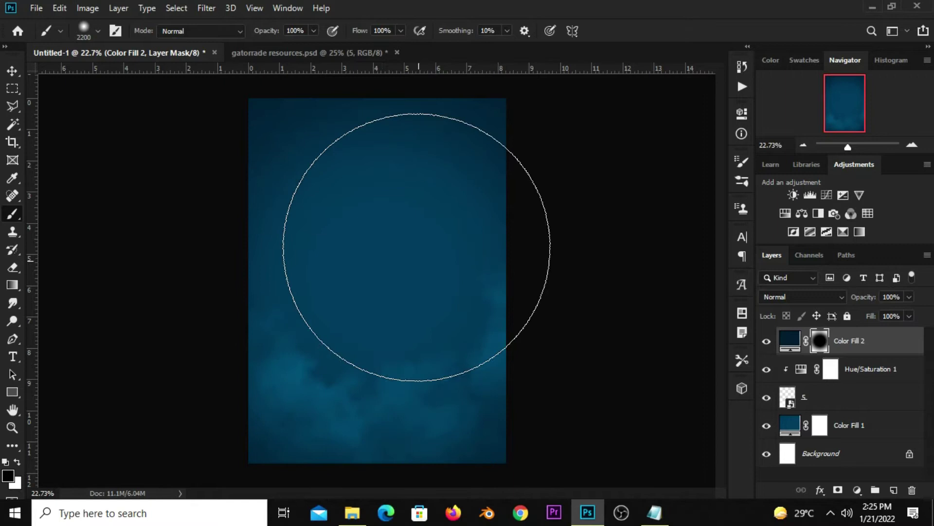
# Step: Set Color Fill 2 to Multiply blending, toggling it to check the vignette
pyautogui.click(13, 71)
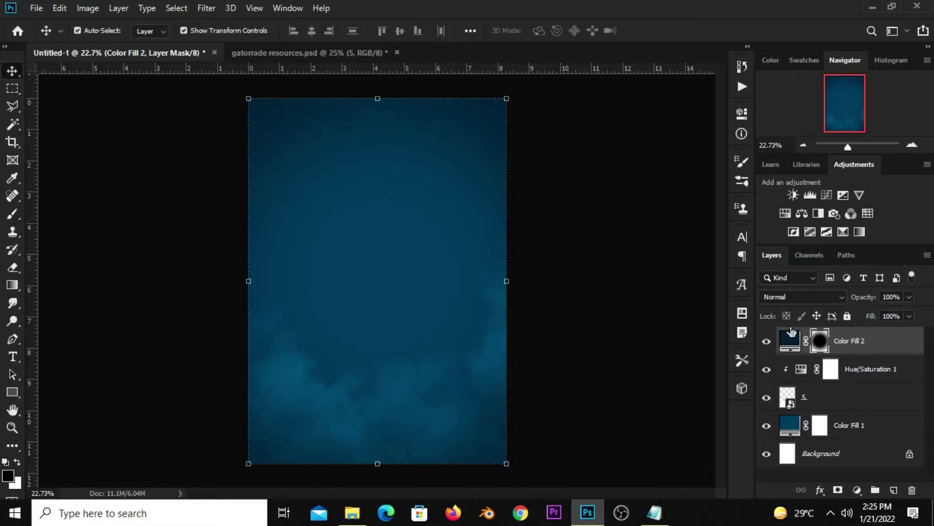
pyautogui.click(767, 341)
pyautogui.click(766, 341)
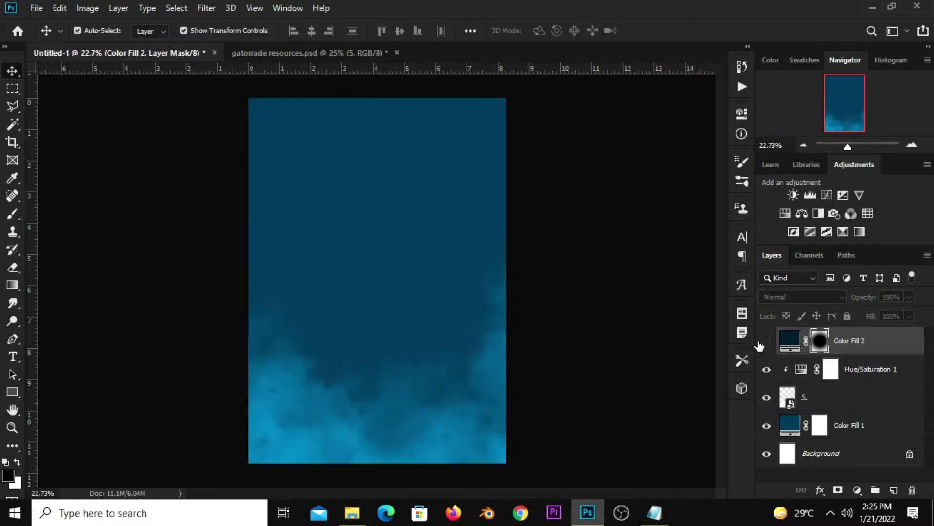
pyautogui.click(786, 298)
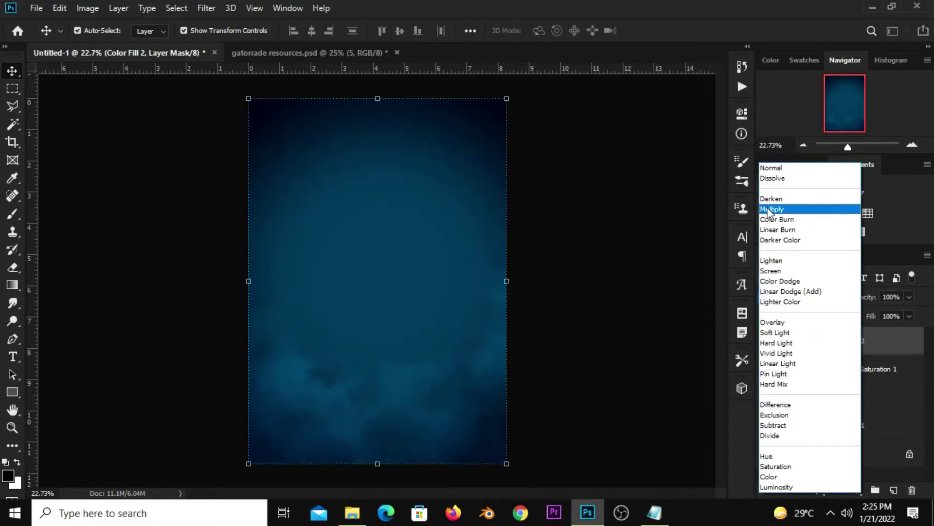
pyautogui.click(764, 209)
pyautogui.click(767, 342)
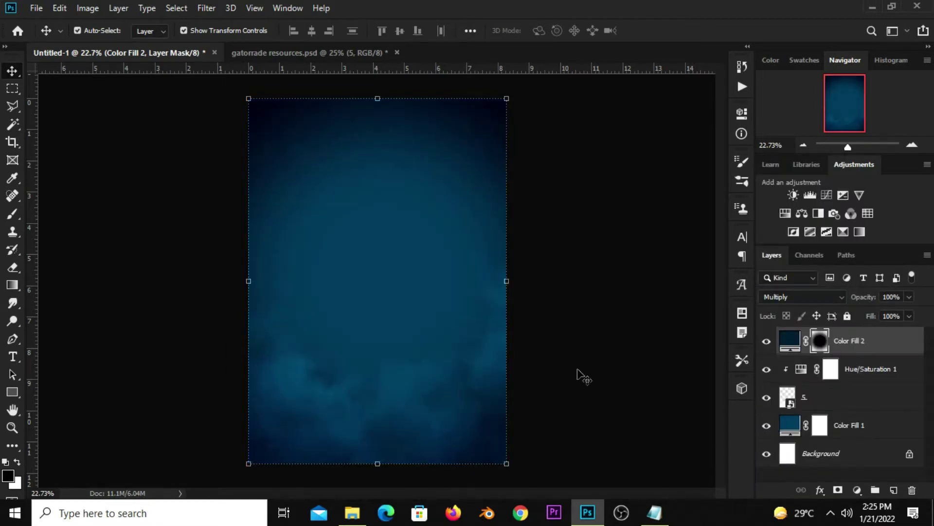
pyautogui.click(572, 330)
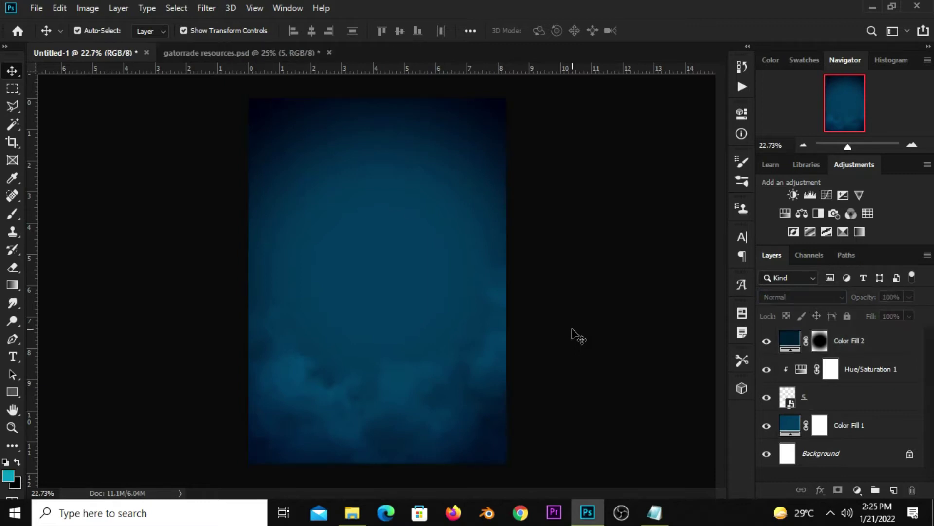
pyautogui.click(36, 8)
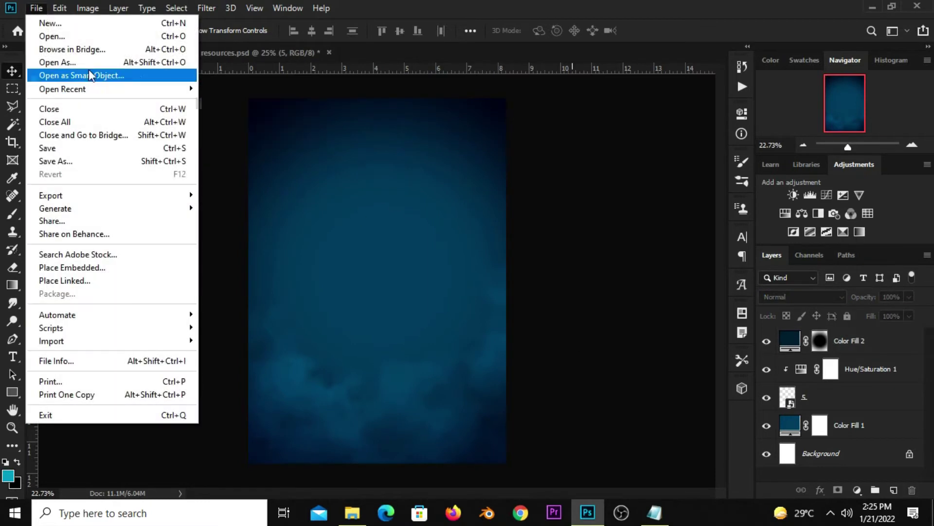
# Step: In gatorrade resources.psd, show texture layer 1 and shift it left
pyautogui.click(340, 116)
pyautogui.click(199, 49)
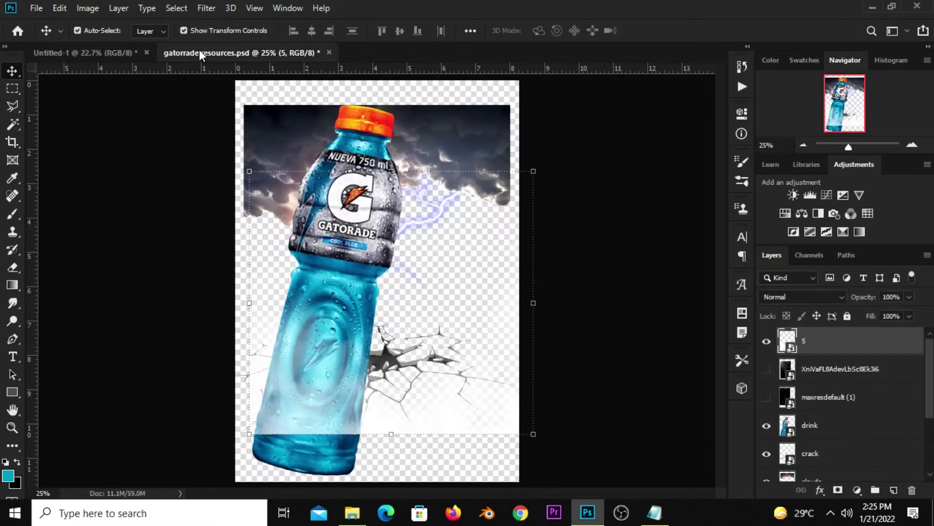
pyautogui.click(661, 369)
pyautogui.scroll(-3, 807, 385)
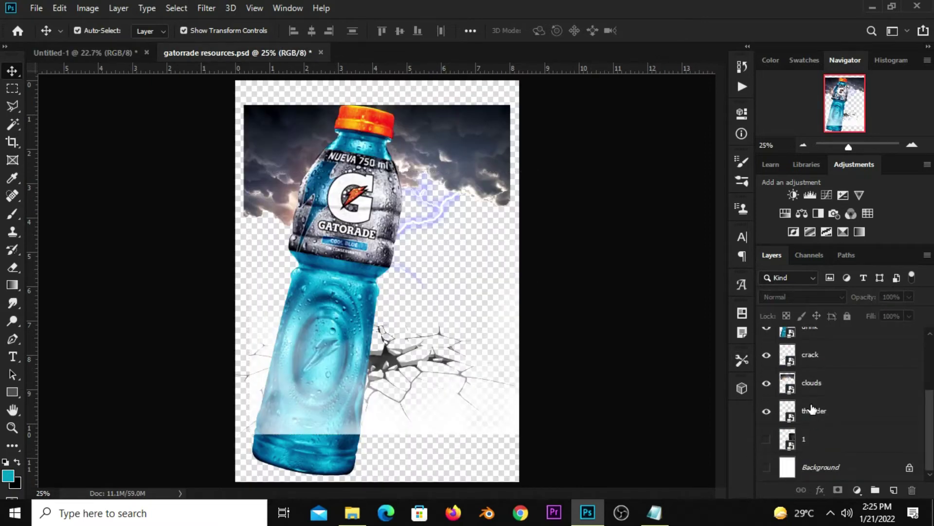
pyautogui.click(767, 439)
pyautogui.click(804, 439)
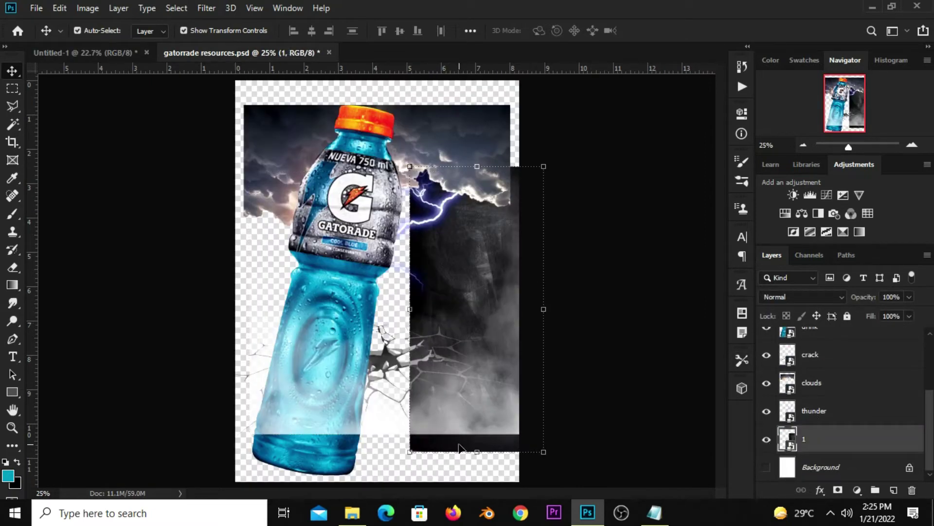
pyautogui.scroll(3, 827, 389)
pyautogui.click(766, 340)
pyautogui.click(469, 432)
pyautogui.moveTo(469, 432); pyautogui.dragTo(434, 433)
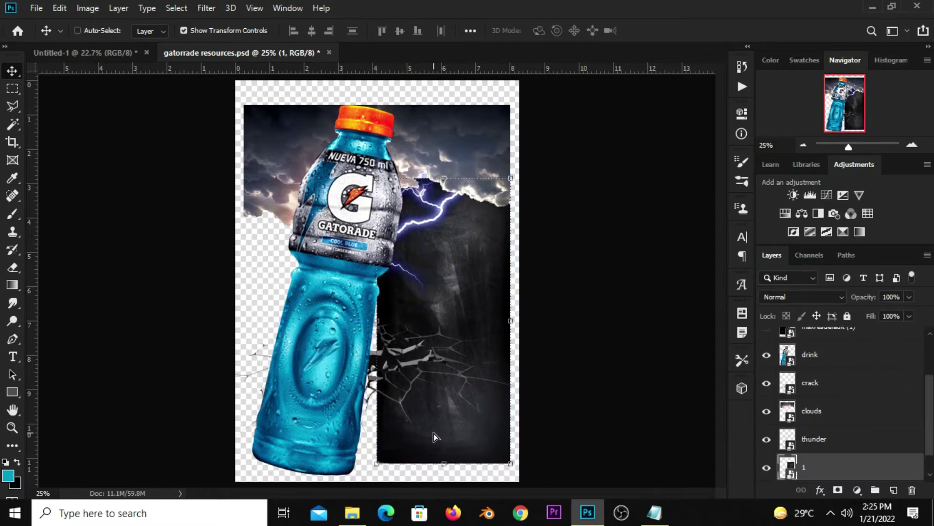
# Step: Paste the texture into the poster as a Smart Object scaled to 244% across the canvas
pyautogui.click(83, 52)
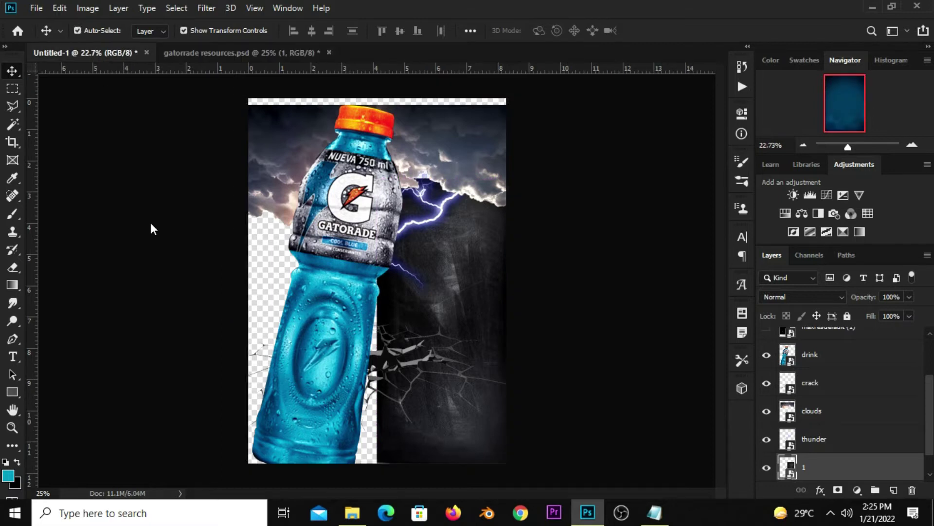
pyautogui.hotkey('ctrl', 'v')
pyautogui.rightClick(838, 351)
pyautogui.click(707, 142)
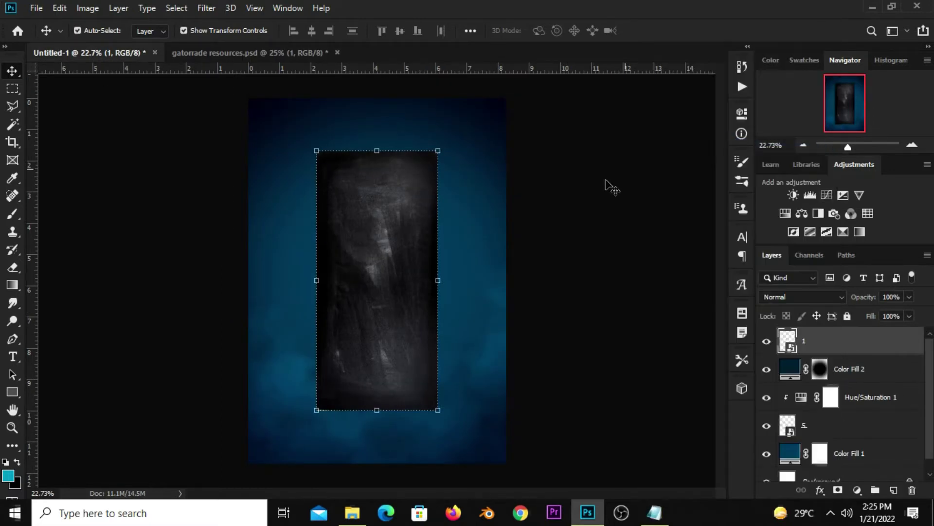
pyautogui.hotkey('ctrl', 't')
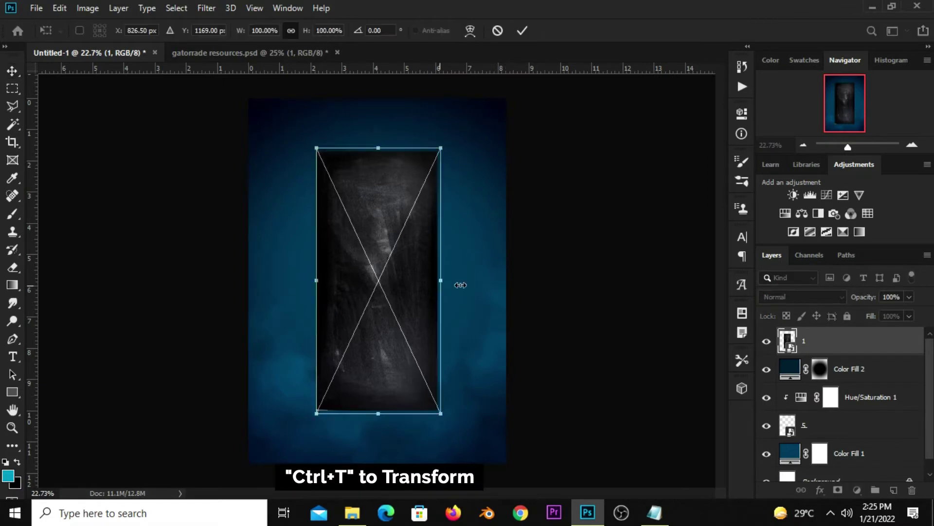
pyautogui.moveTo(439, 281); pyautogui.dragTo(534, 296)
pyautogui.moveTo(442, 302); pyautogui.dragTo(355, 315)
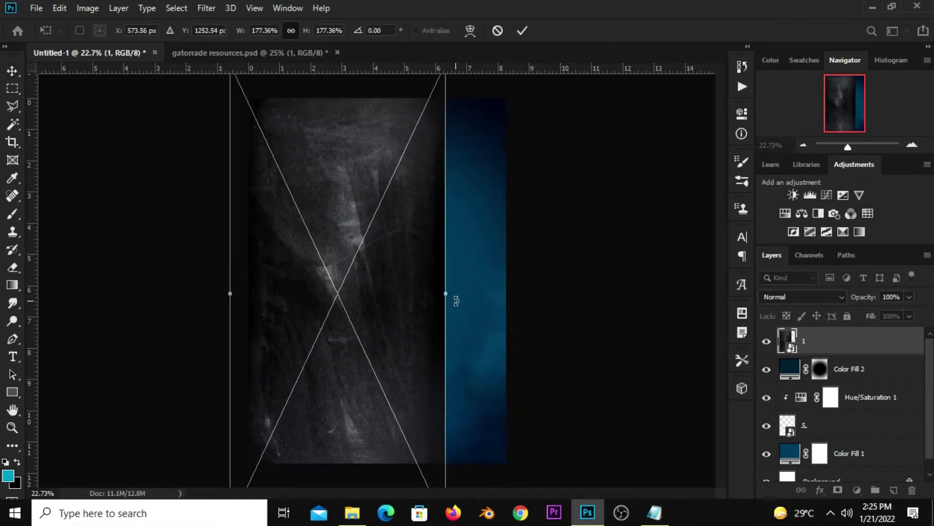
pyautogui.moveTo(477, 295); pyautogui.dragTo(528, 292)
pyautogui.moveTo(380, 282); pyautogui.dragTo(396, 307)
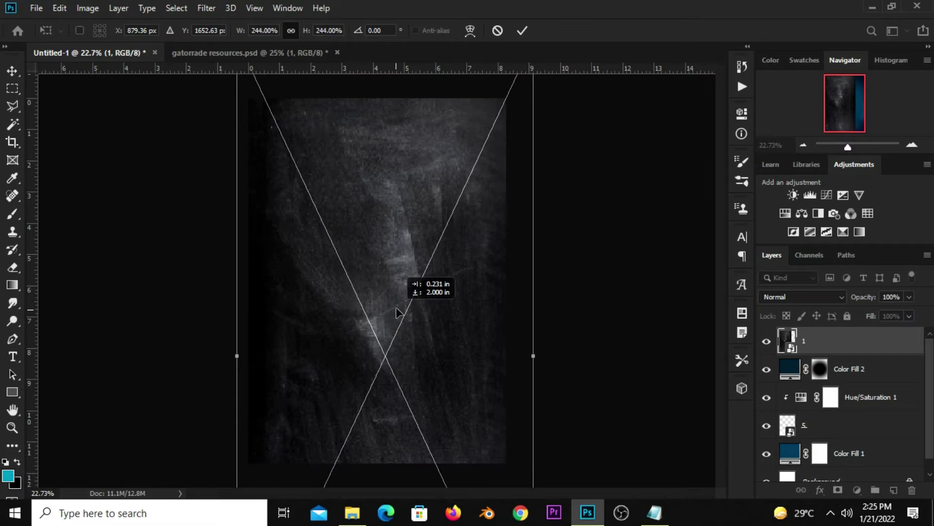
pyautogui.click(524, 30)
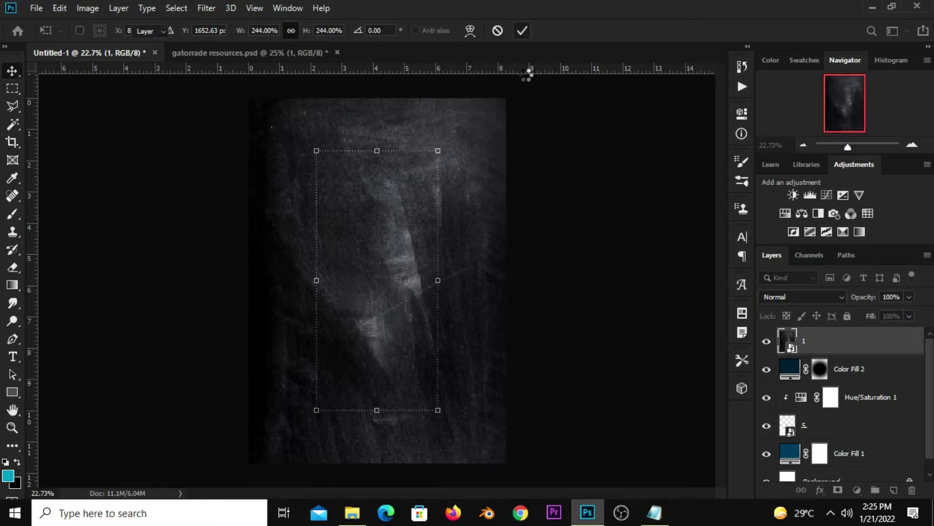
# Step: Set layer 1 to Soft Light at 25% opacity, then hide it to compare
pyautogui.click(766, 341)
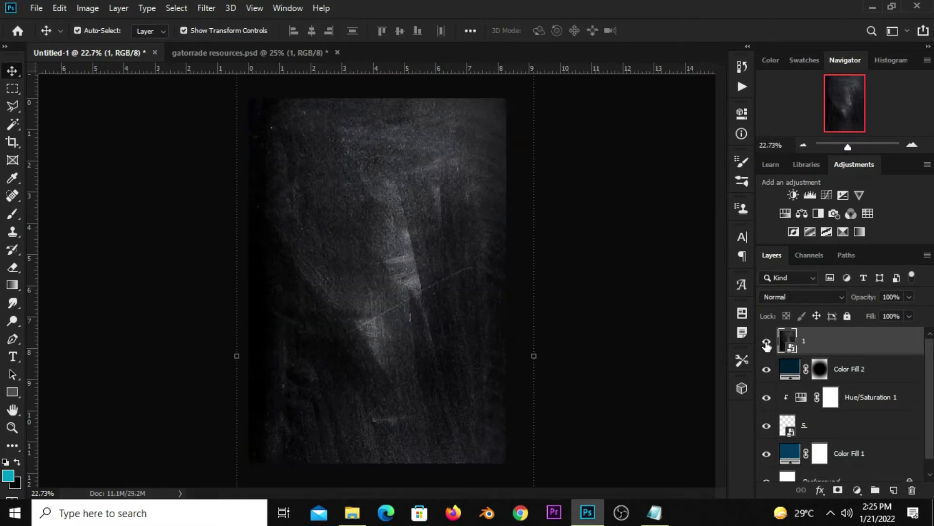
pyautogui.click(793, 299)
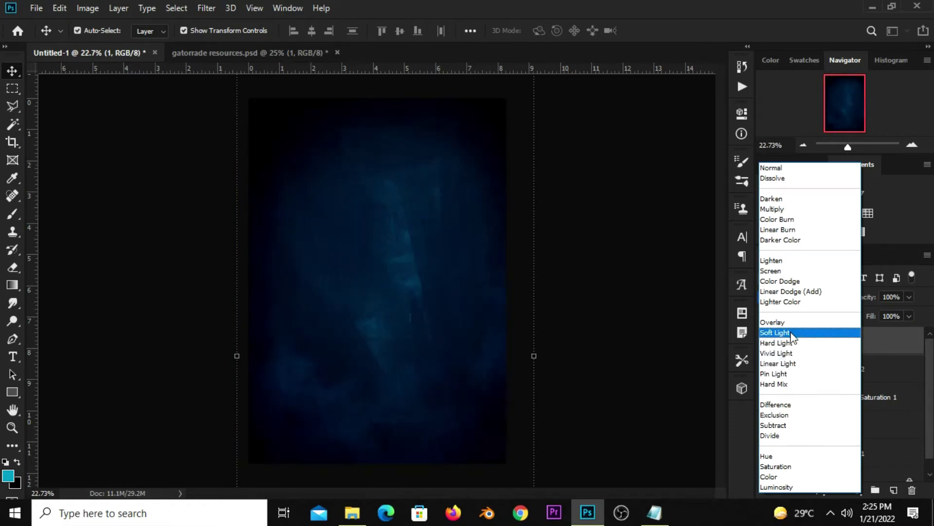
pyautogui.click(791, 333)
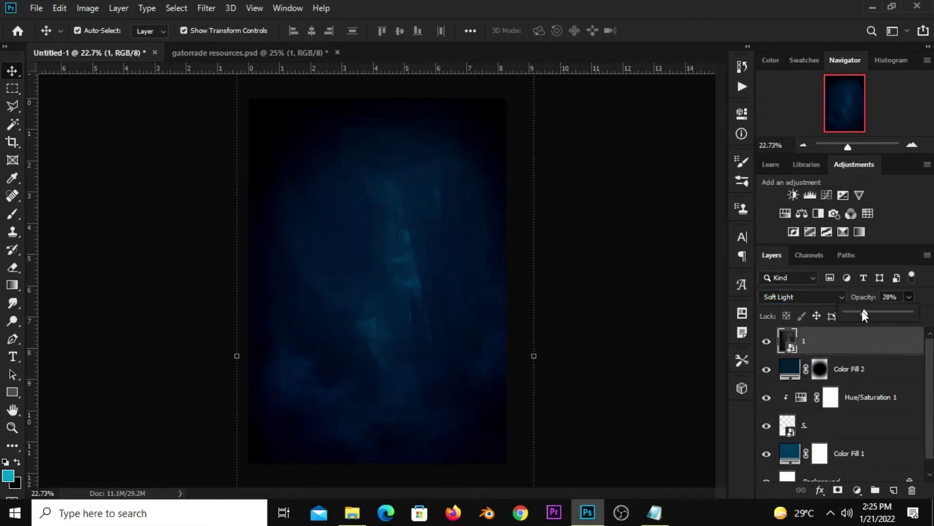
pyautogui.moveTo(863, 311); pyautogui.dragTo(860, 310)
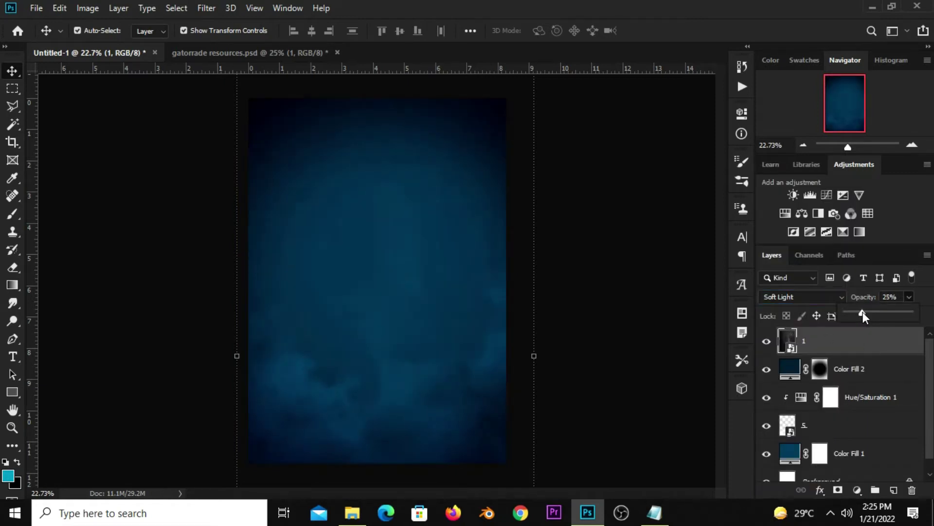
pyautogui.click(758, 347)
pyautogui.click(758, 347)
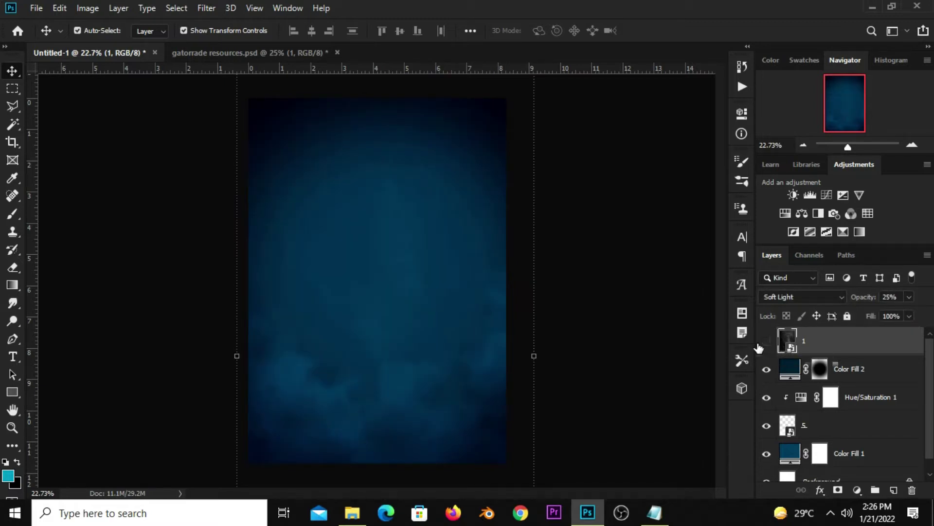
# Step: Add a new empty layer and choose the large soft round brush
pyautogui.click(654, 375)
pyautogui.click(894, 490)
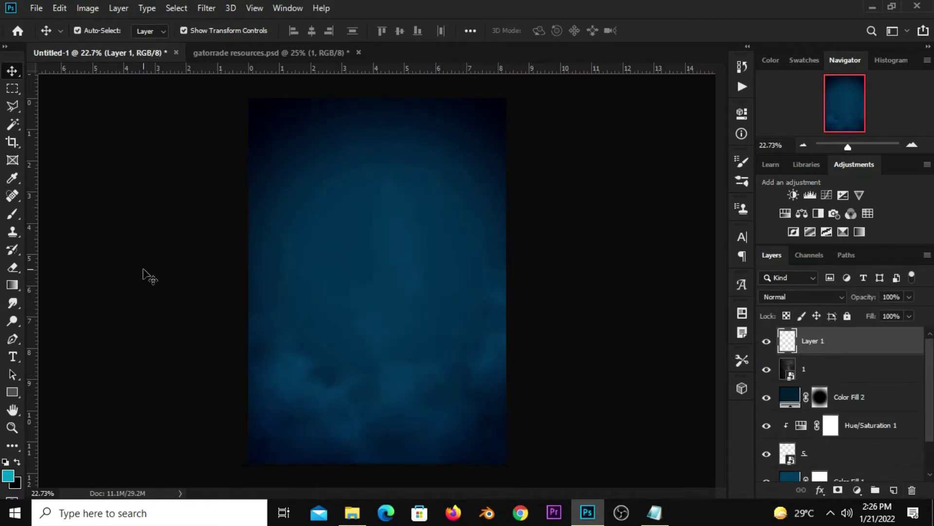
pyautogui.rightClick(13, 213)
pyautogui.click(82, 214)
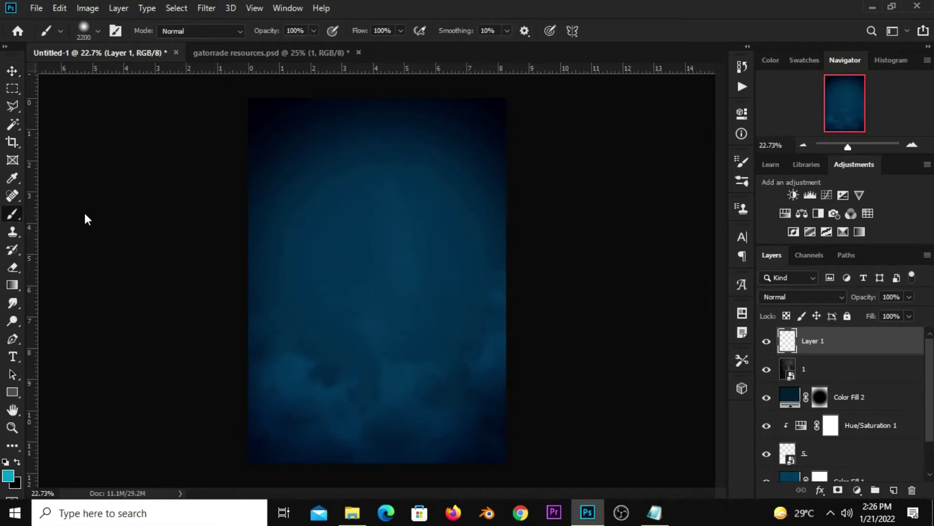
pyautogui.click(86, 28)
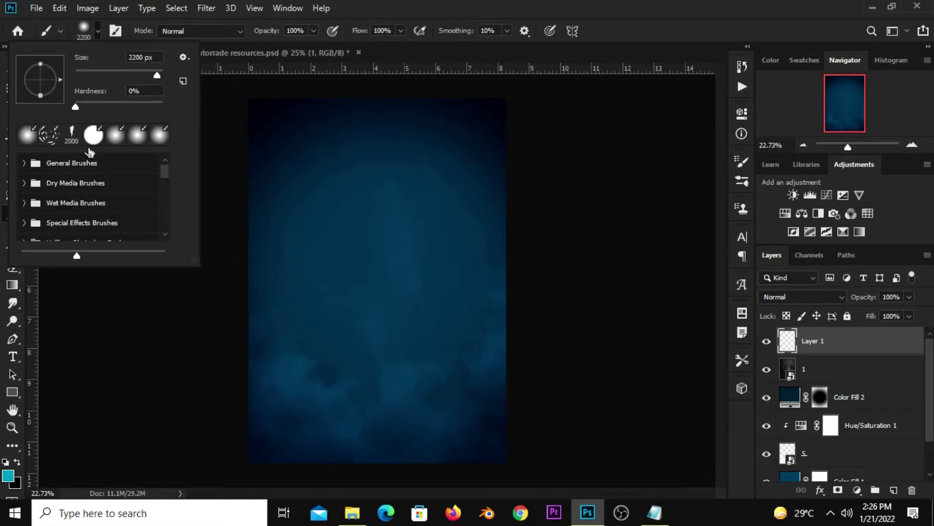
# Step: Paint a soft white (ffffff) glow in the canvas centre
pyautogui.click(423, 5)
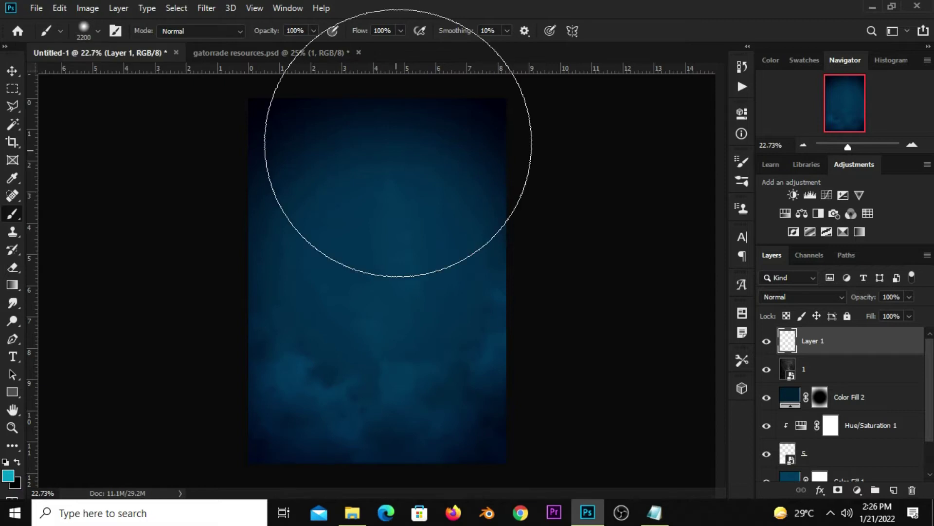
pyautogui.click(9, 477)
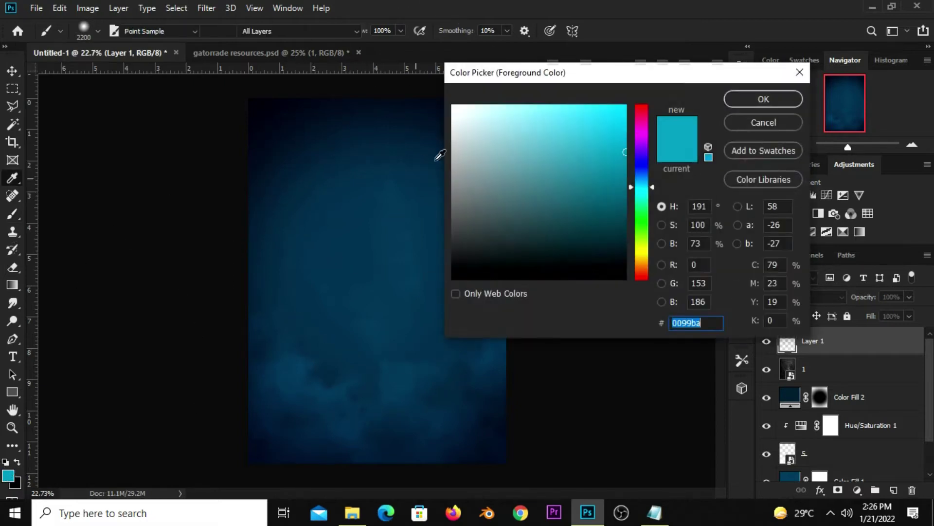
pyautogui.write('ffffff')
pyautogui.click(754, 100)
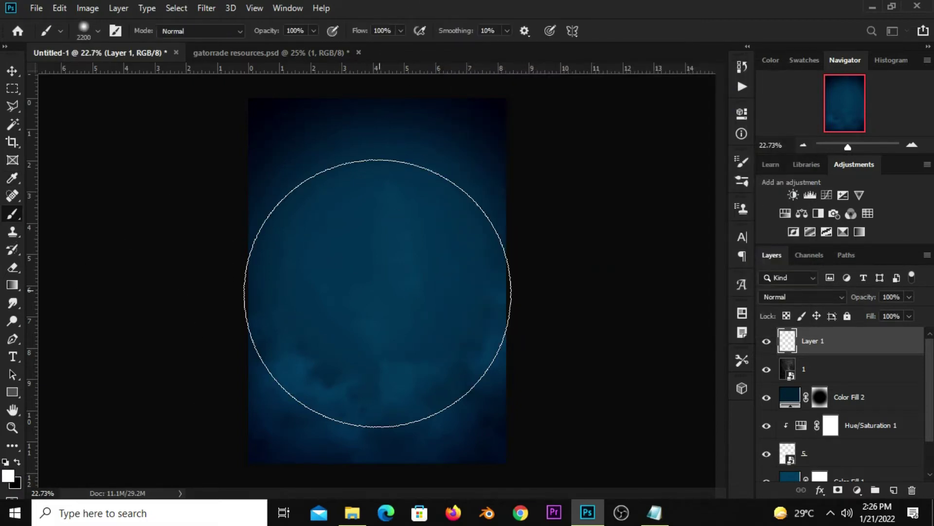
pyautogui.press('[')
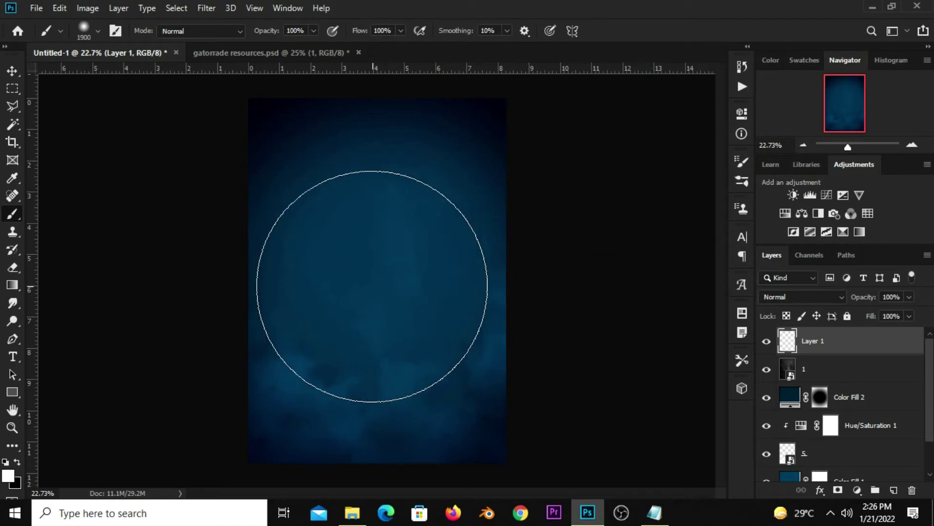
pyautogui.click(375, 286)
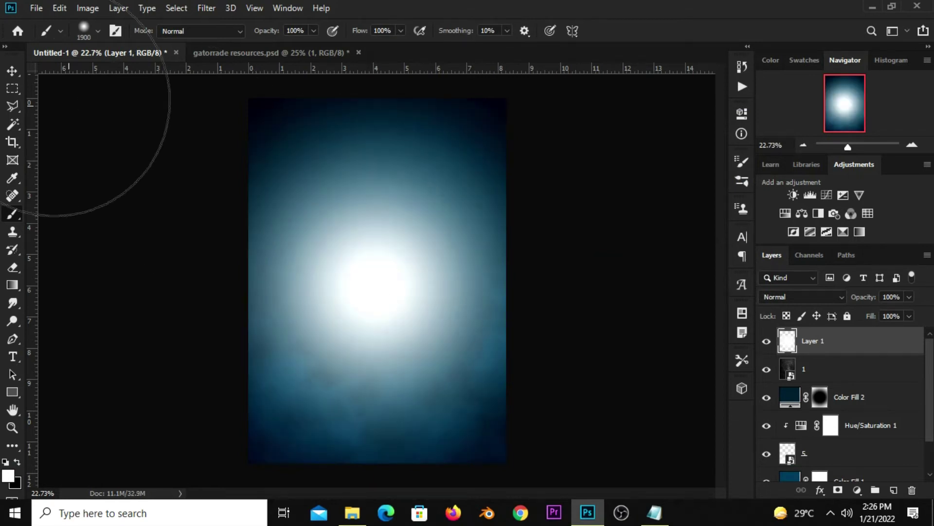
# Step: Blend the glow layer as Overlay at 86% opacity, toggling it to compare
pyautogui.click(13, 71)
pyautogui.click(74, 72)
pyautogui.click(766, 342)
pyautogui.click(775, 294)
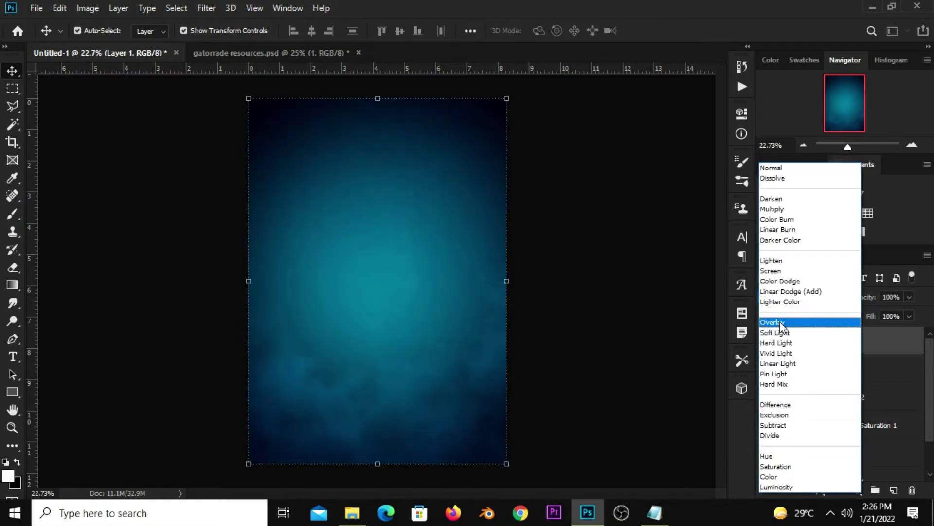
pyautogui.click(780, 321)
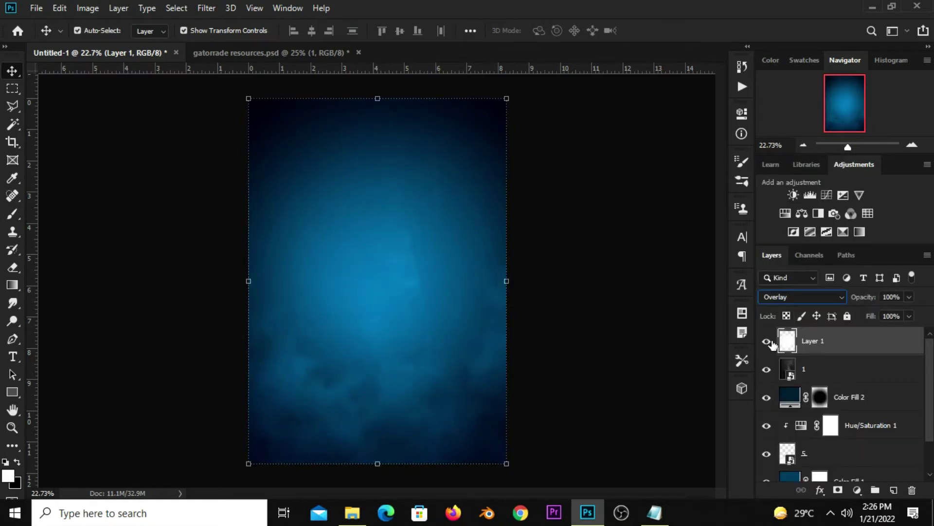
pyautogui.click(767, 341)
pyautogui.click(767, 342)
pyautogui.moveTo(908, 296); pyautogui.dragTo(901, 314)
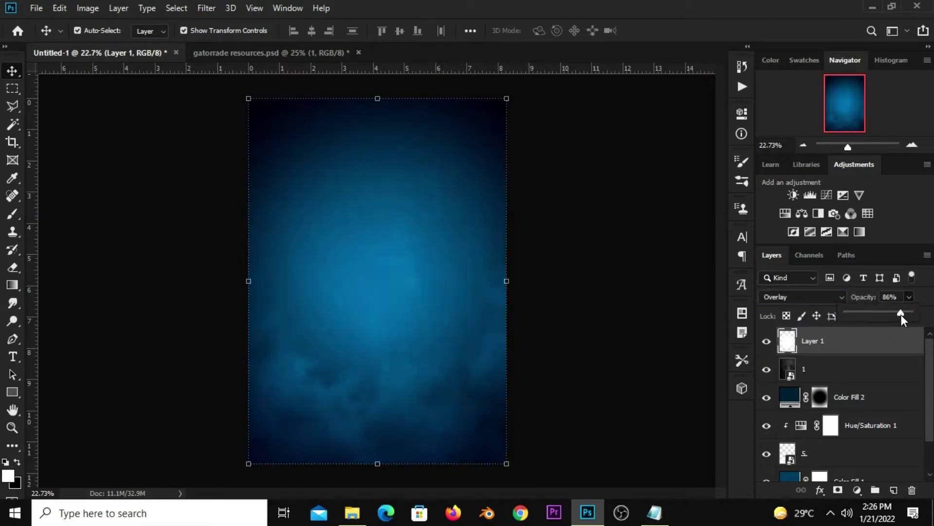
pyautogui.click(766, 341)
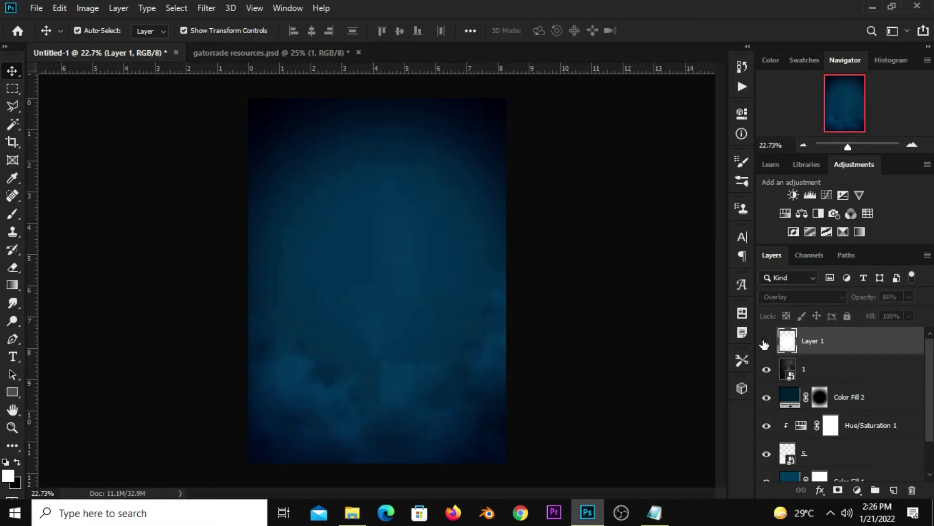
pyautogui.click(602, 369)
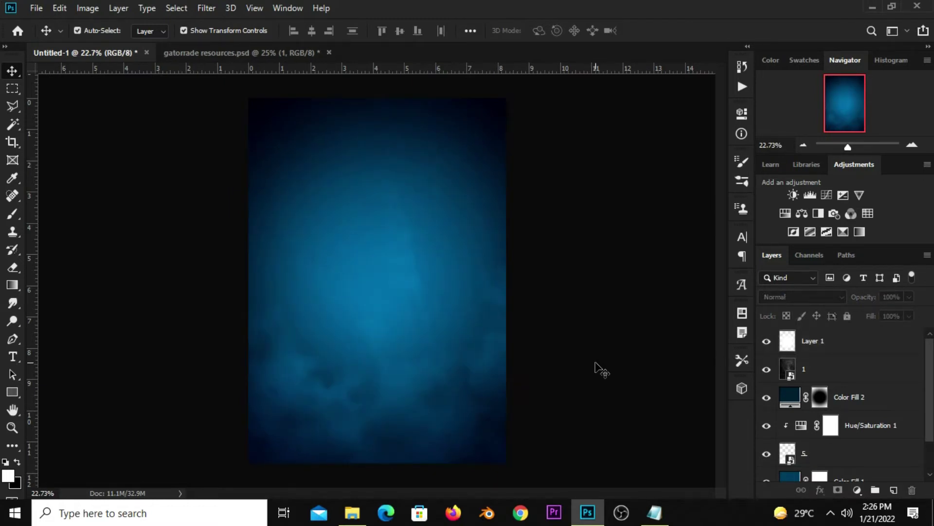
# Step: Drag the clouds layer from the Gatorade resources document into the poster
pyautogui.click(214, 54)
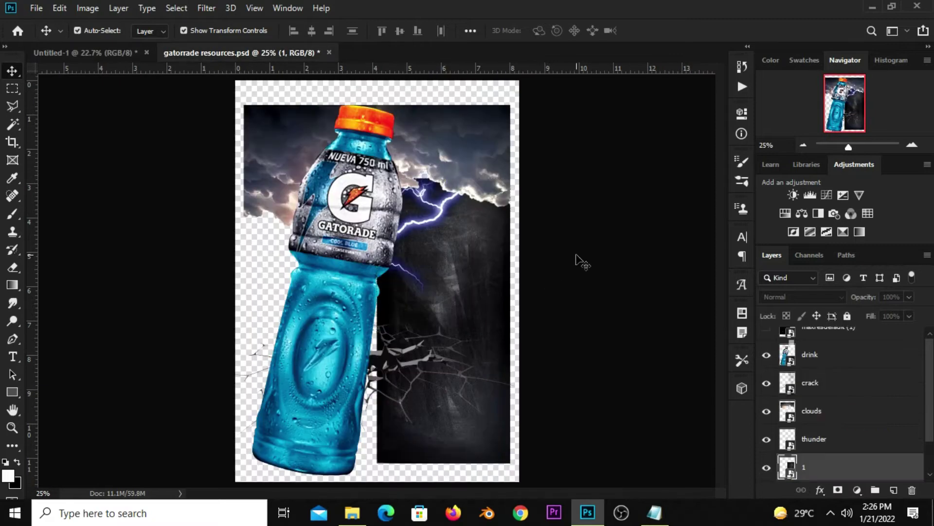
pyautogui.moveTo(267, 151); pyautogui.dragTo(269, 136)
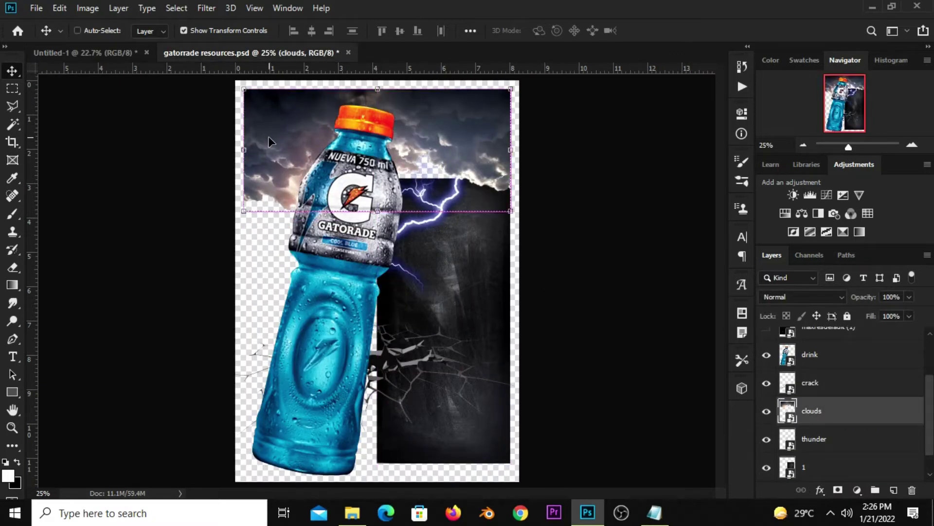
pyautogui.click(112, 50)
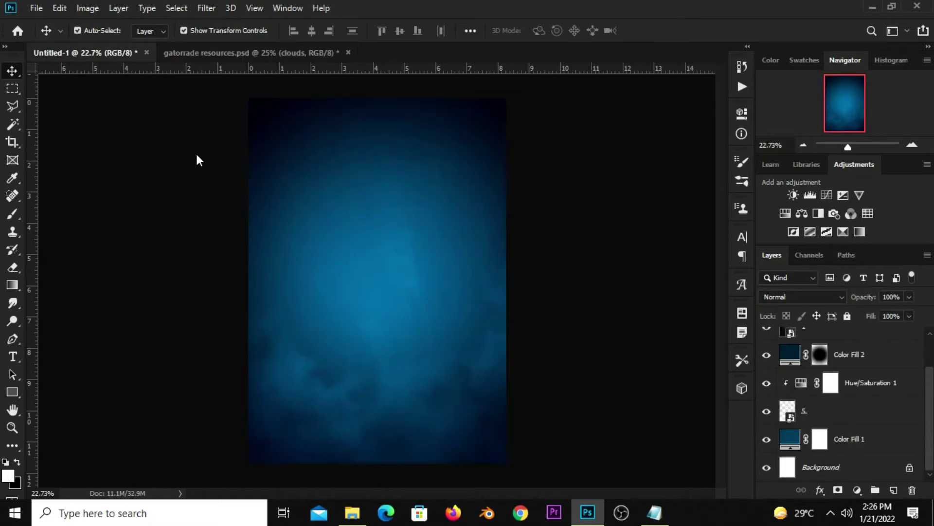
pyautogui.moveTo(196, 152)
pyautogui.mouseDown()
pyautogui.moveTo(369, 256)
pyautogui.moveTo(376, 221)
pyautogui.mouseUp()
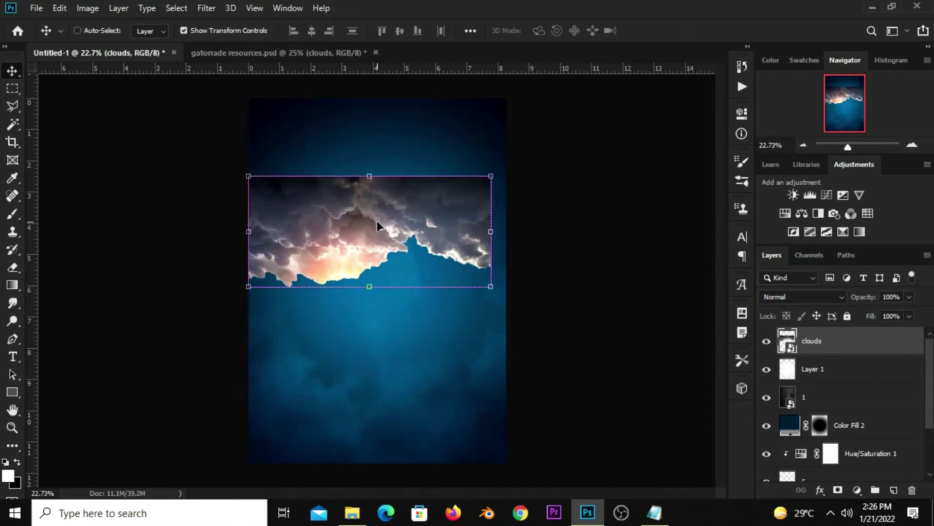
# Step: Scale the clouds to 130.39% along the top edge, keeping Normal blending
pyautogui.hotkey('ctrl', 't')
pyautogui.moveTo(369, 176); pyautogui.dragTo(375, 142)
pyautogui.moveTo(369, 205); pyautogui.dragTo(380, 141)
pyautogui.click(522, 31)
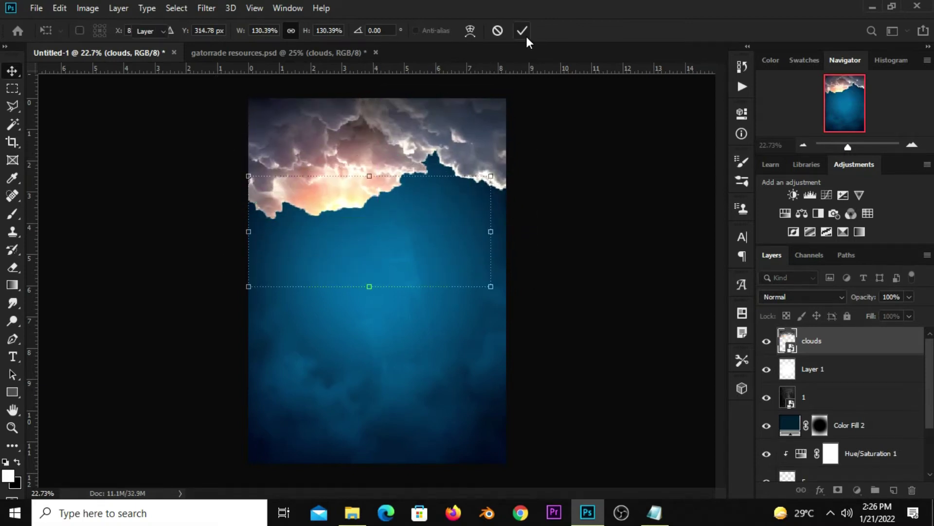
pyautogui.moveTo(445, 138); pyautogui.dragTo(435, 156)
pyautogui.click(780, 298)
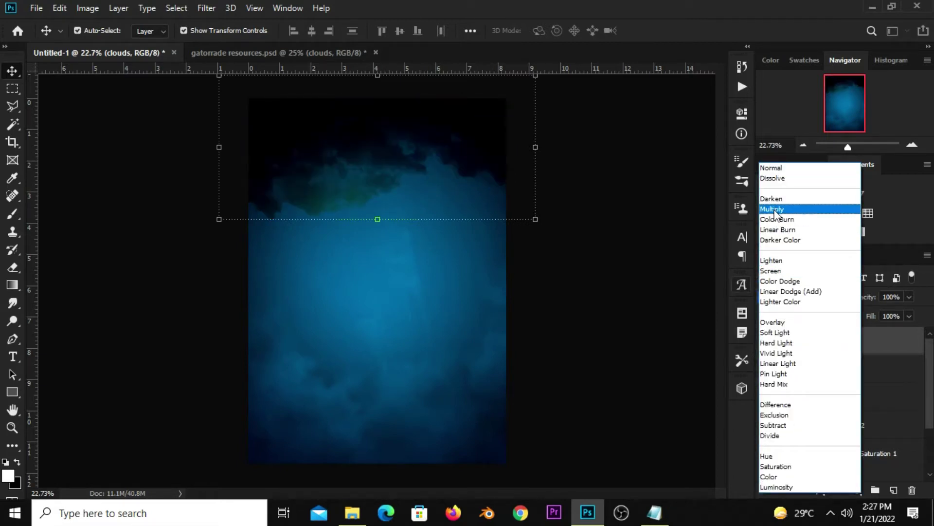
pyautogui.click(635, 261)
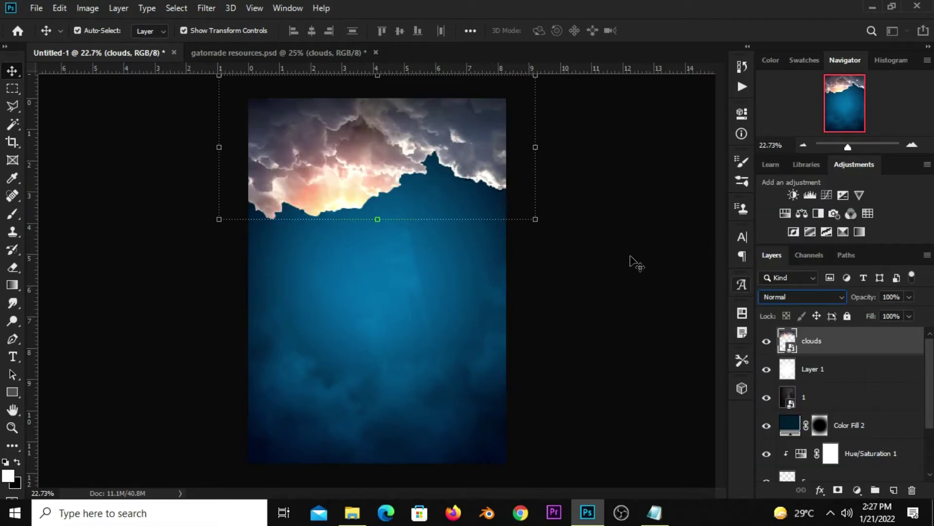
pyautogui.click(820, 493)
# Step: Split the clouds' Blend If Underlying Layer black slider to 0/143 in Blending Options
pyautogui.click(831, 354)
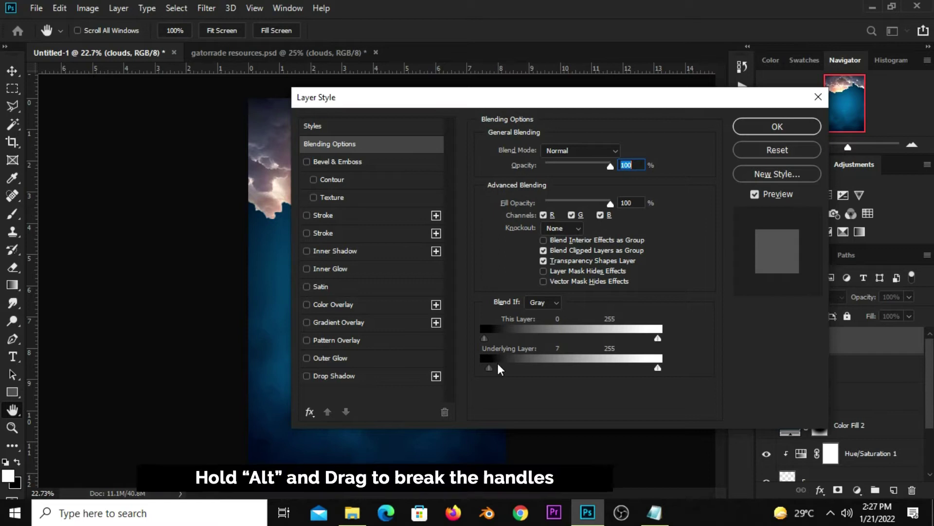
pyautogui.moveTo(485, 367); pyautogui.dragTo(539, 370)
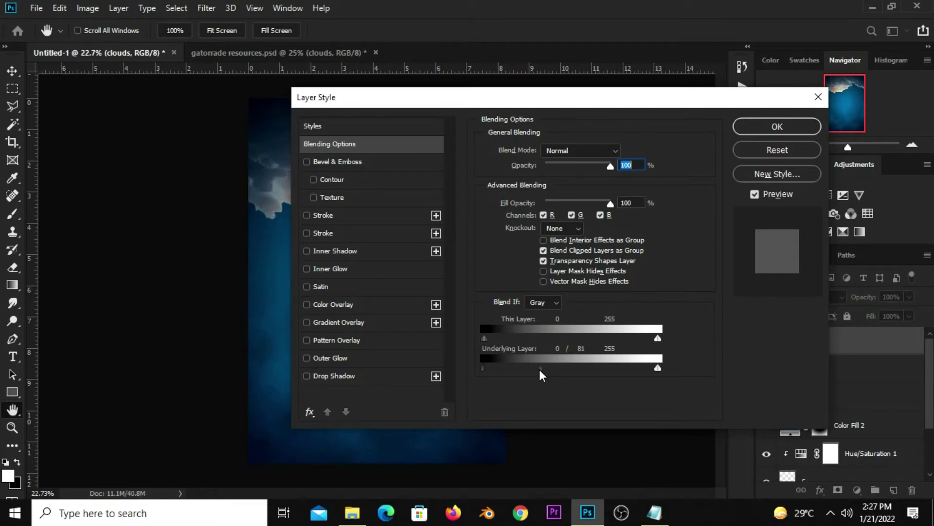
pyautogui.moveTo(541, 369); pyautogui.dragTo(574, 370)
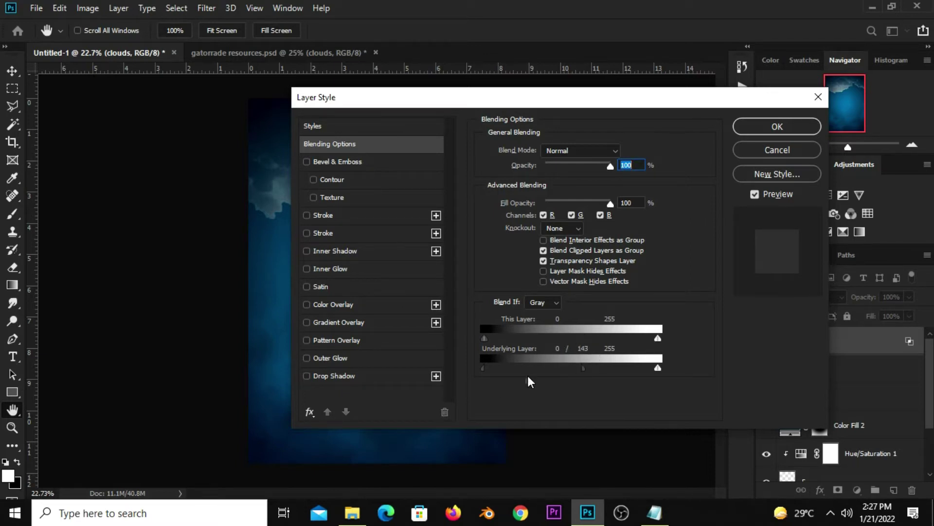
pyautogui.click(751, 132)
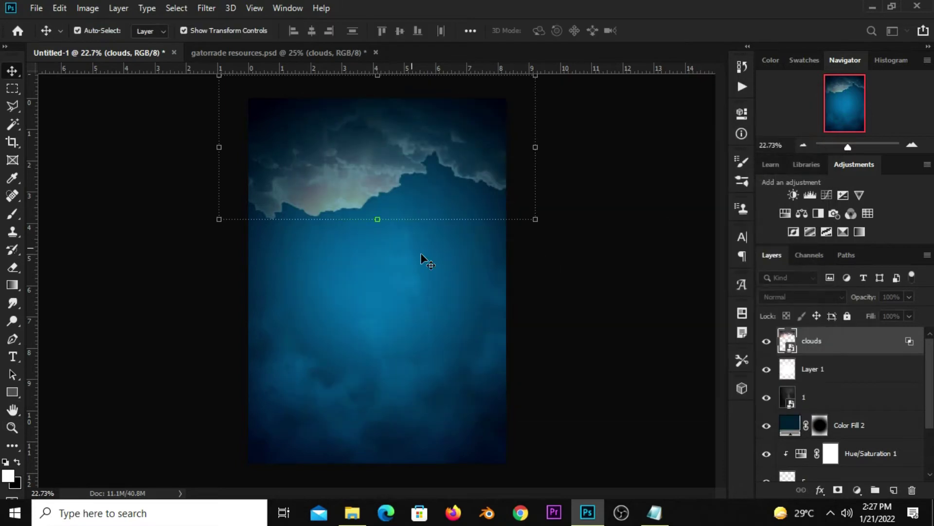
pyautogui.click(767, 341)
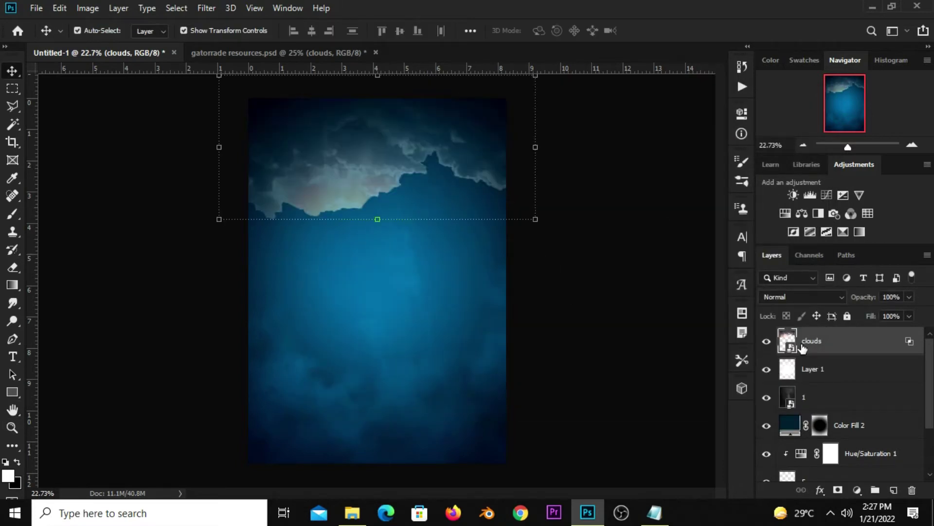
# Step: Add a mask to the clouds layer and paint it black with a 900 px brush to hide the bright top edges
pyautogui.click(837, 490)
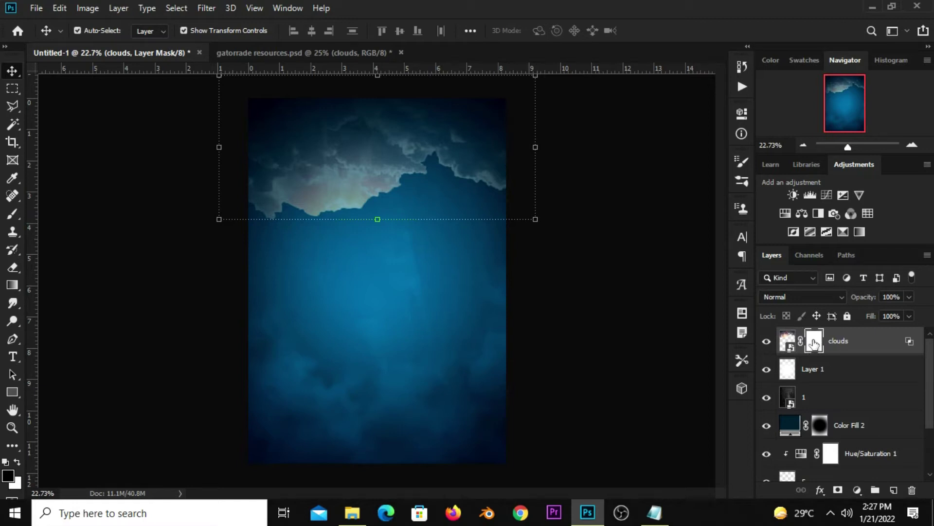
pyautogui.rightClick(12, 214)
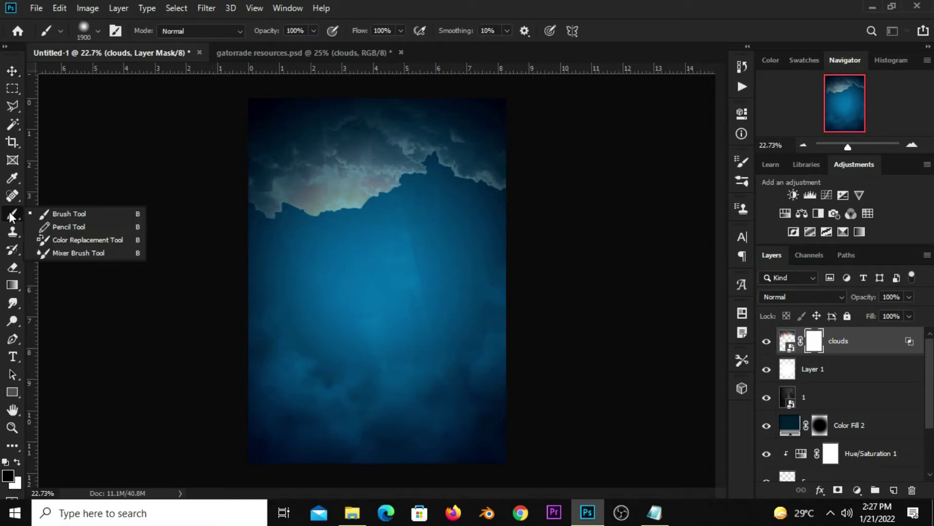
pyautogui.click(69, 212)
pyautogui.click(8, 476)
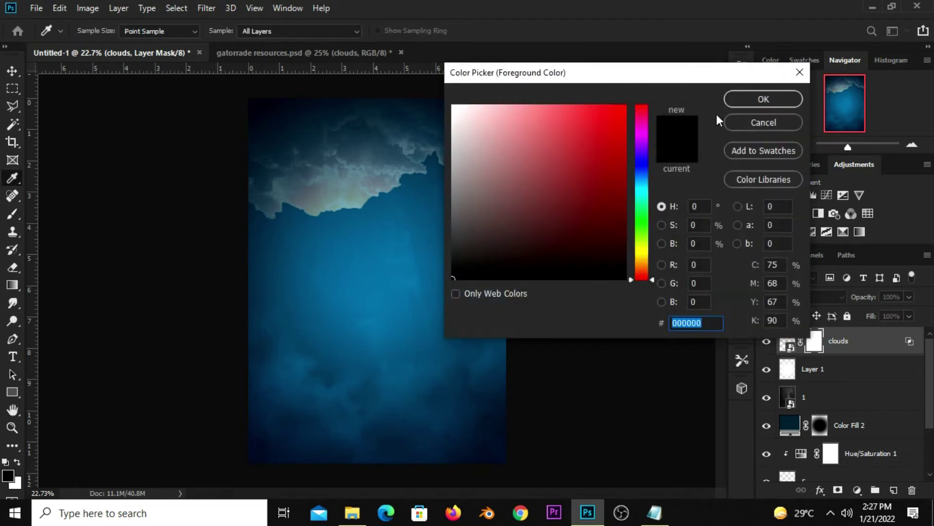
pyautogui.click(726, 104)
pyautogui.press('[')
pyautogui.press('[')
pyautogui.press('[')
pyautogui.press('[')
pyautogui.press('[')
pyautogui.press('[')
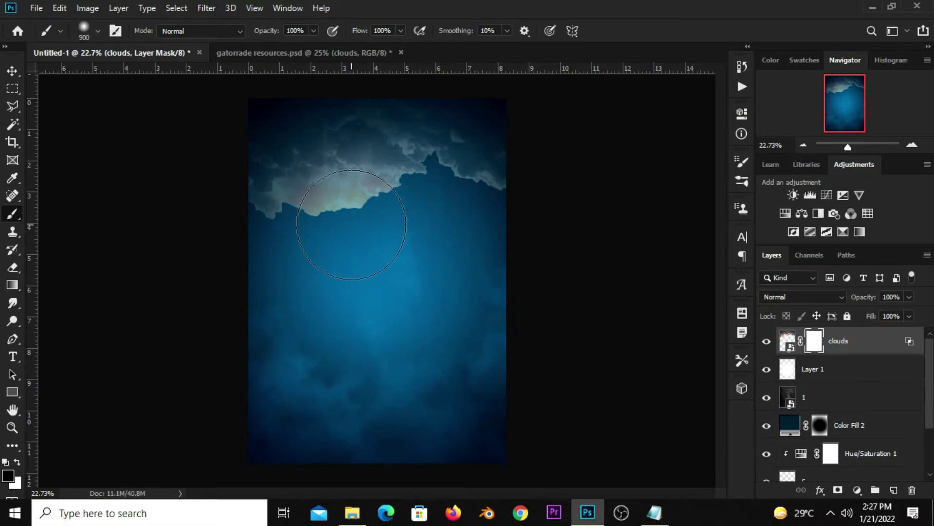
pyautogui.moveTo(211, 270); pyautogui.dragTo(551, 238)
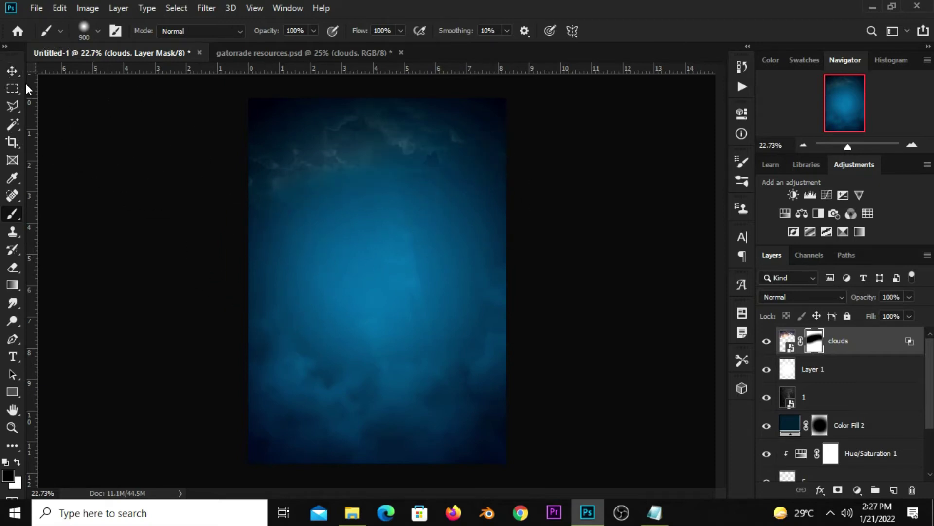
# Step: Stretch the clouds layer further down the canvas with Free Transform, then preview its blend modes
pyautogui.click(12, 73)
pyautogui.moveTo(377, 220)
pyautogui.mouseDown()
pyautogui.moveTo(383, 266)
pyautogui.moveTo(379, 259)
pyautogui.mouseUp()
pyautogui.click(658, 34)
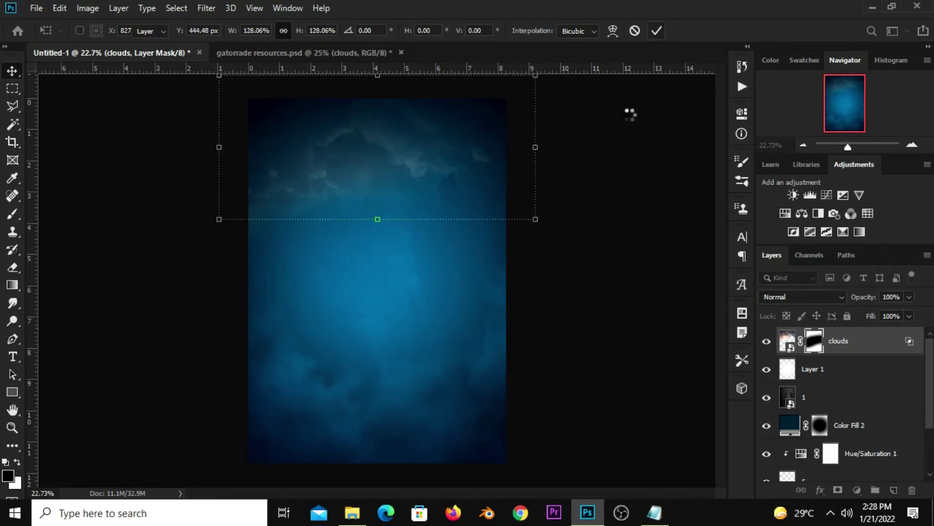
pyautogui.click(600, 331)
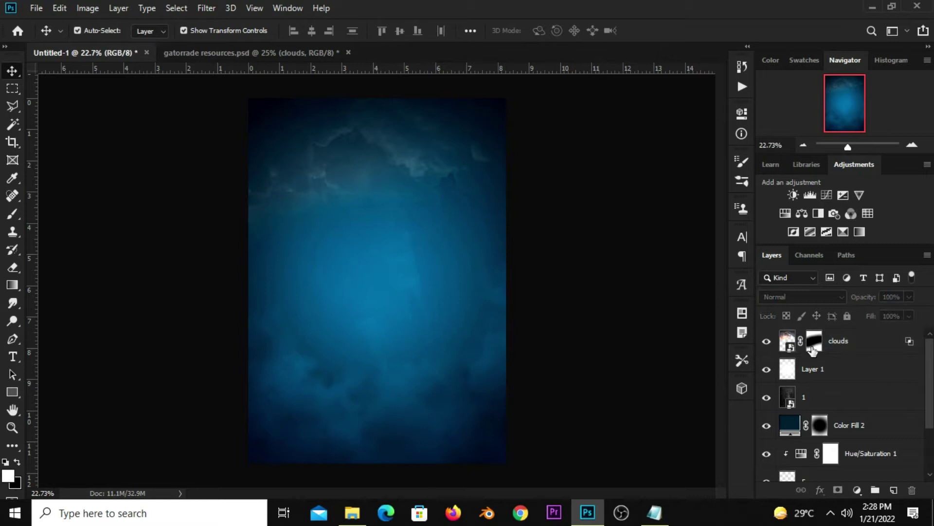
pyautogui.click(766, 347)
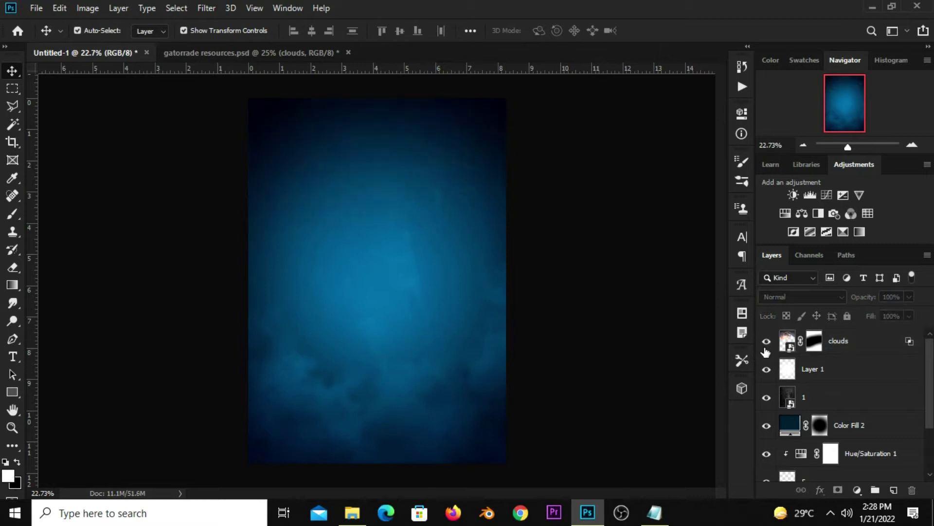
pyautogui.click(837, 339)
pyautogui.click(814, 298)
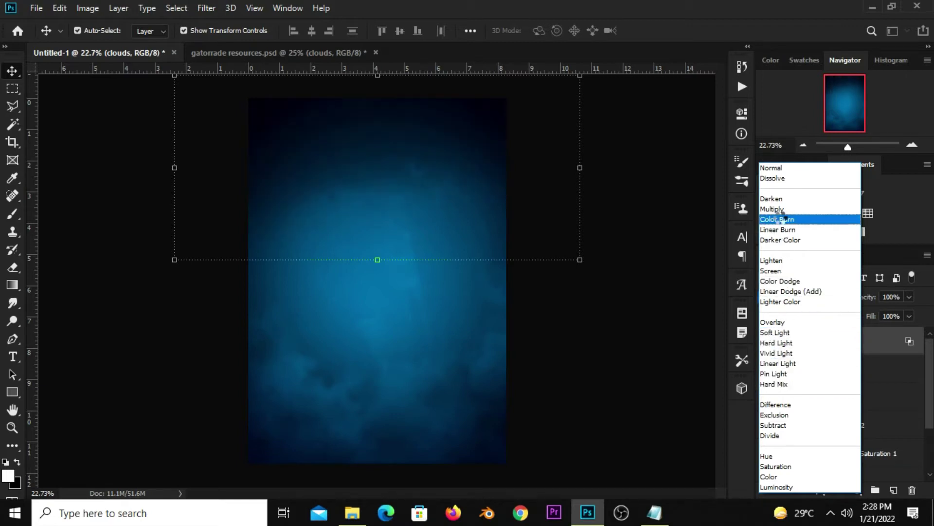
# Step: Set the clouds layer to Soft Light, duplicate it, and group both cloud layers into Group 1
pyautogui.click(779, 333)
pyautogui.click(764, 344)
pyautogui.hotkey('ctrl', 'j')
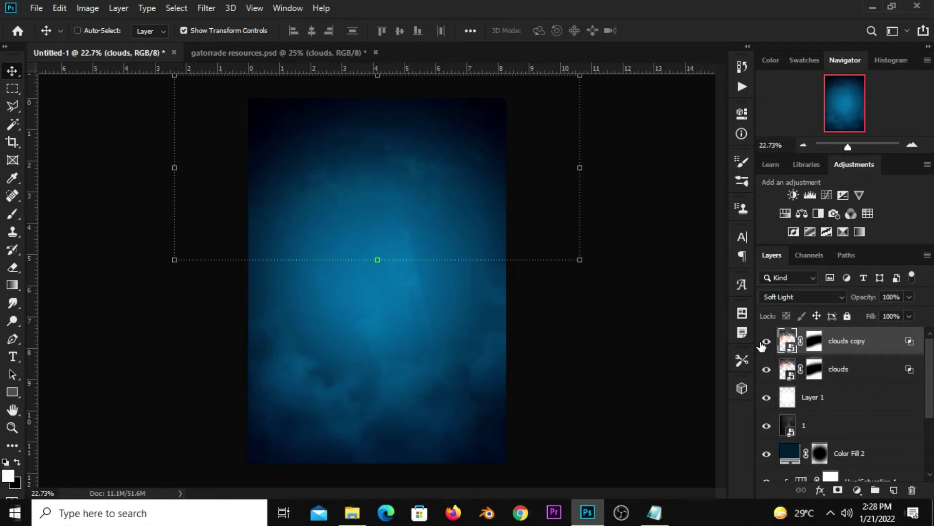
pyautogui.keyDown('ctrl'); pyautogui.click(833, 380); pyautogui.keyUp('ctrl')
pyautogui.hotkey('ctrl', 'g')
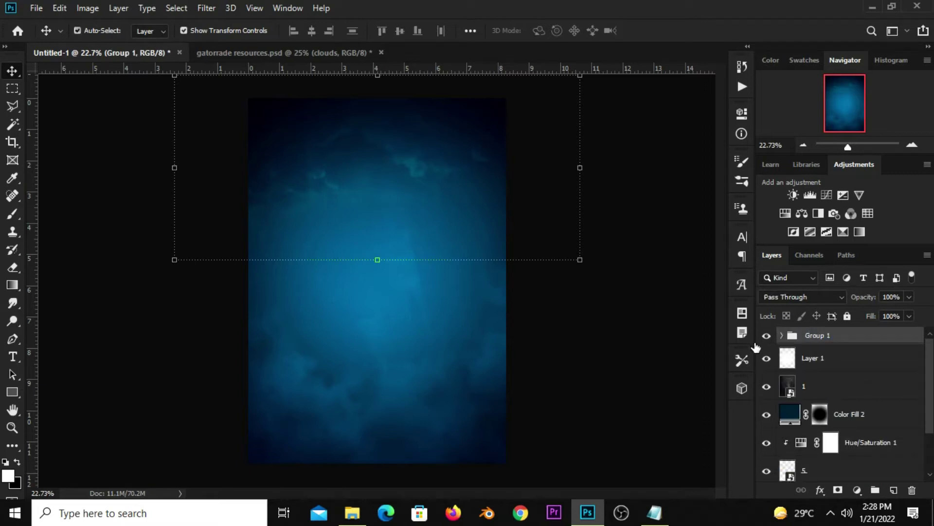
pyautogui.click(766, 335)
pyautogui.click(589, 307)
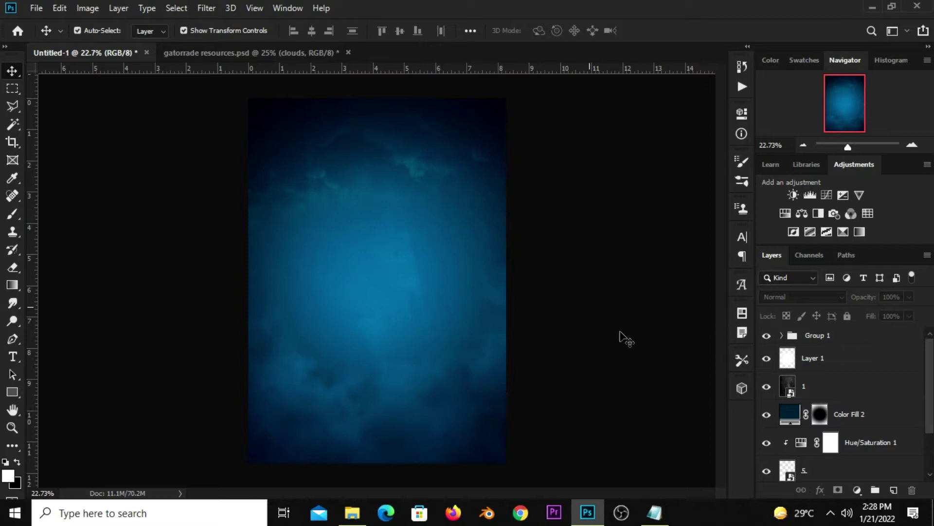
# Step: Set the clouds copy inside Group 1 to Normal blending at 59% opacity, then collapse the group
pyautogui.click(822, 336)
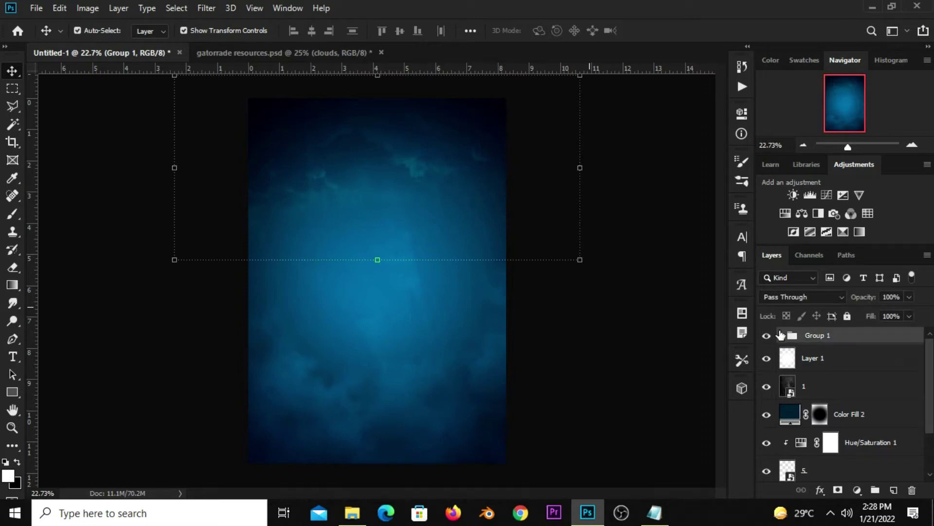
pyautogui.click(781, 335)
pyautogui.click(828, 358)
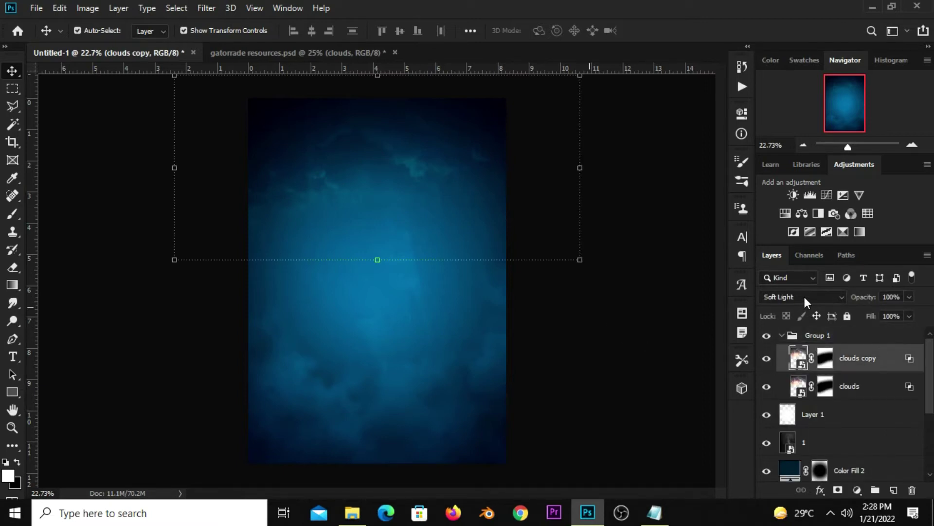
pyautogui.click(804, 296)
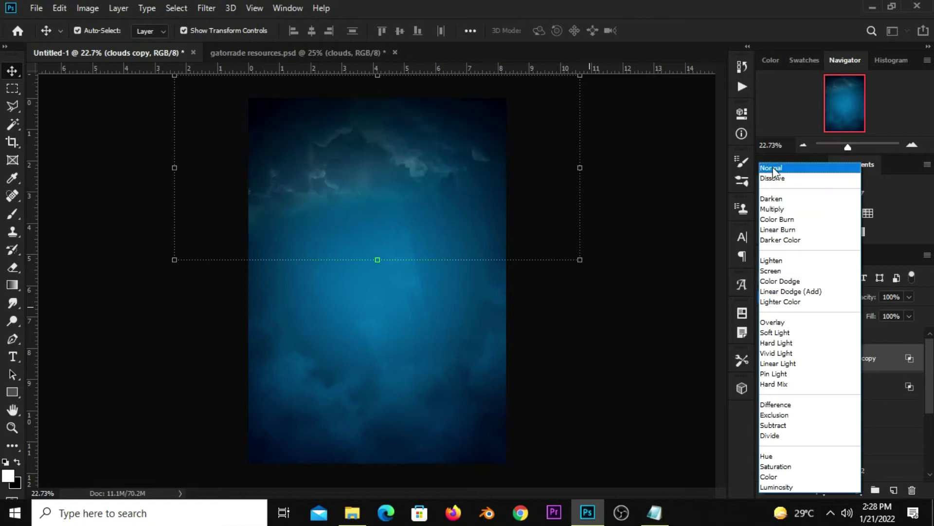
pyautogui.click(774, 168)
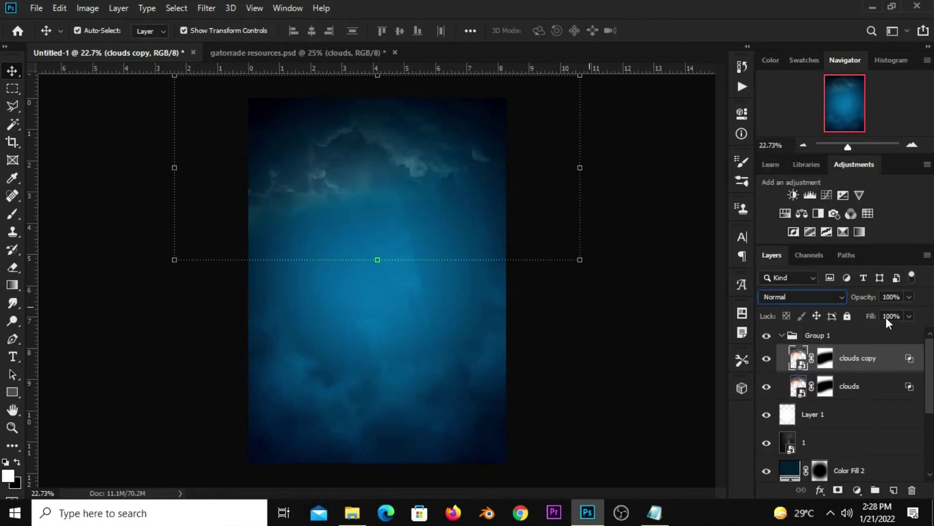
pyautogui.moveTo(910, 302); pyautogui.dragTo(884, 312)
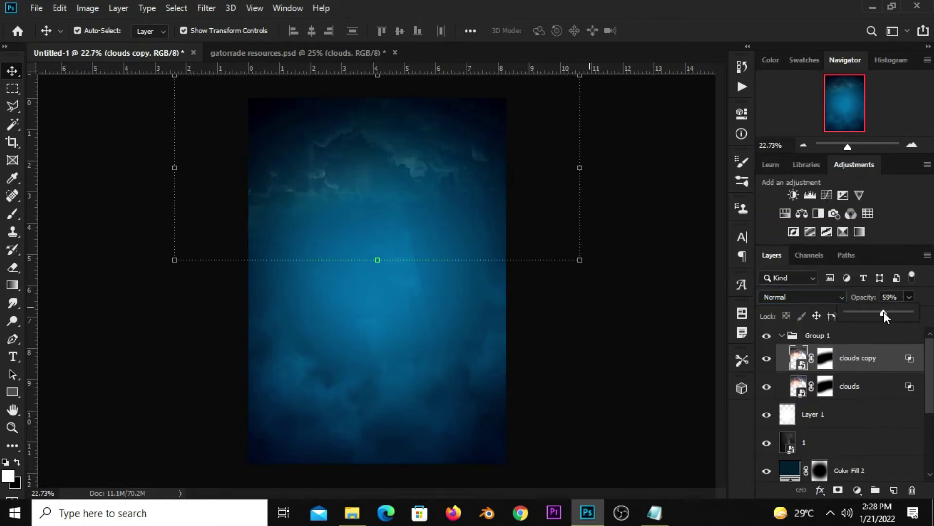
pyautogui.click(693, 378)
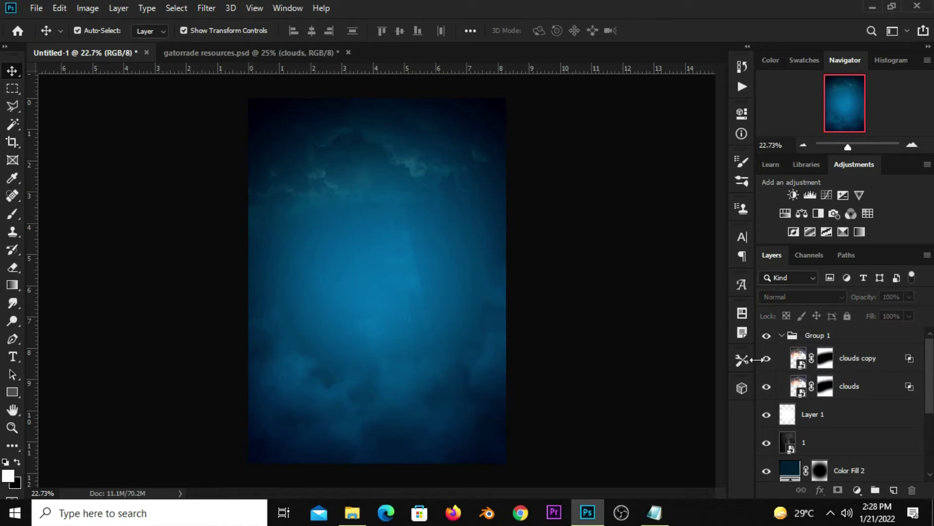
pyautogui.click(782, 335)
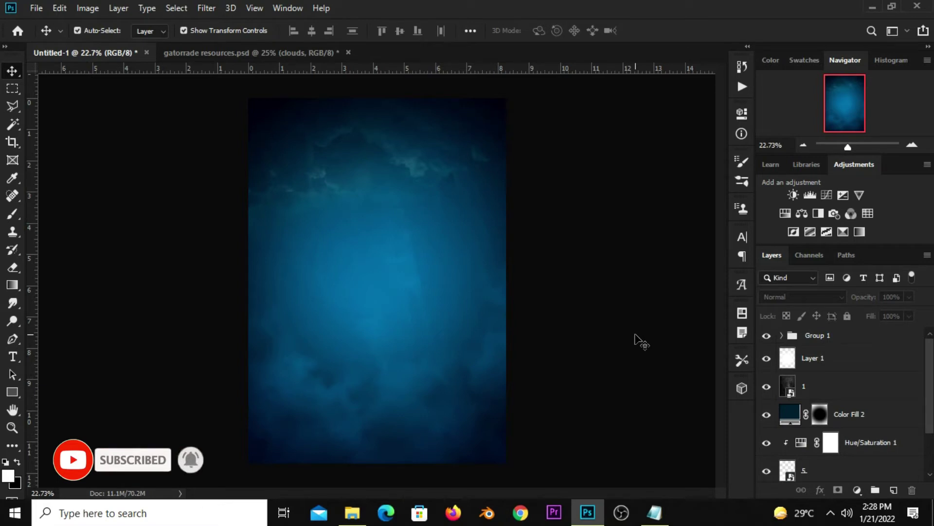
pyautogui.scroll(-1, 633, 345)
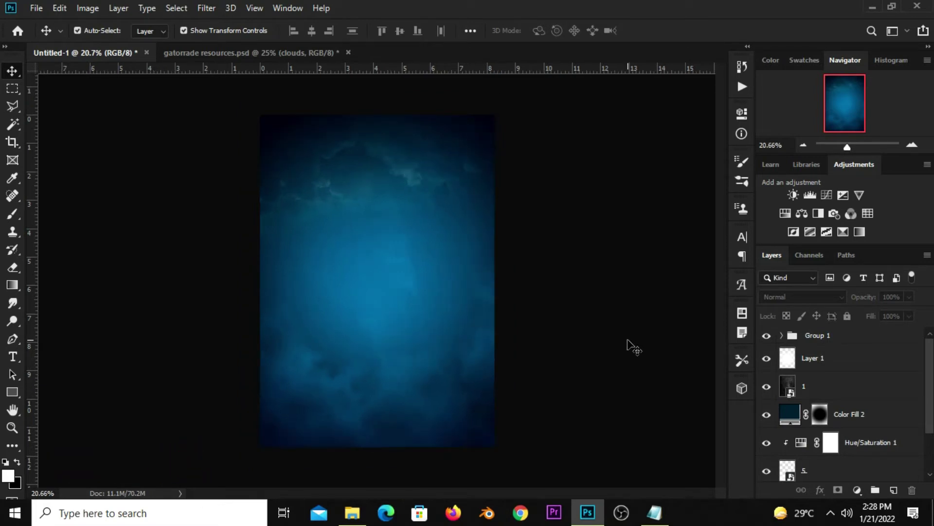
pyautogui.scroll(1, 632, 346)
pyautogui.scroll(-1, 628, 341)
pyautogui.scroll(1, 628, 341)
# Step: Copy the crack graphic from gatorrade resources.psd and paste it into the poster
pyautogui.click(183, 49)
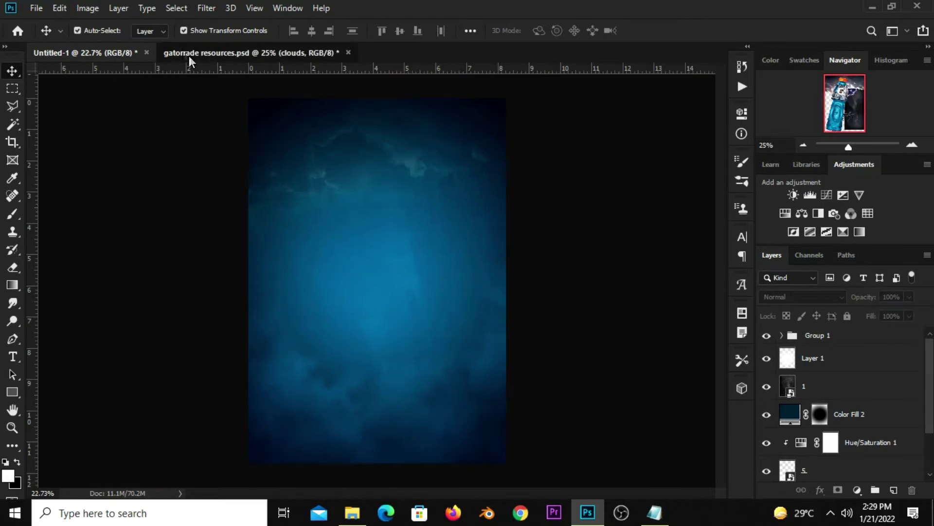
pyautogui.click(422, 368)
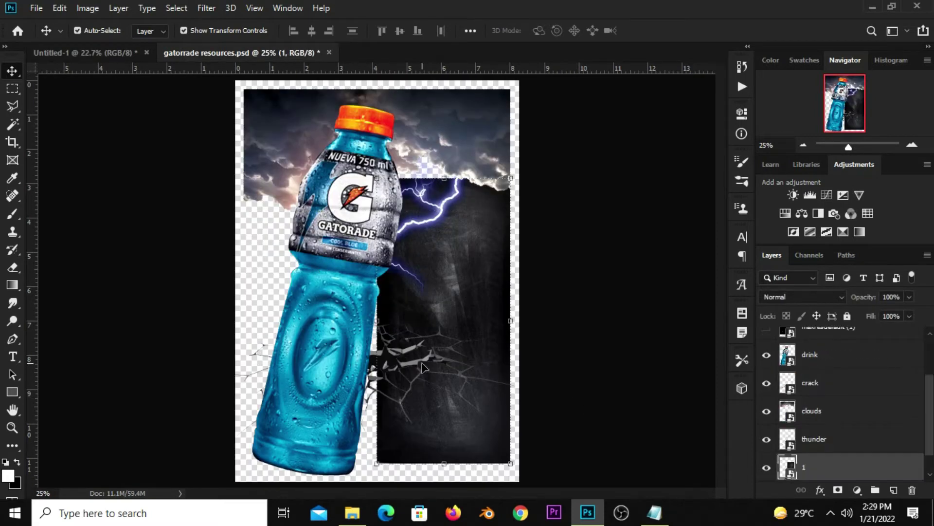
pyautogui.click(767, 467)
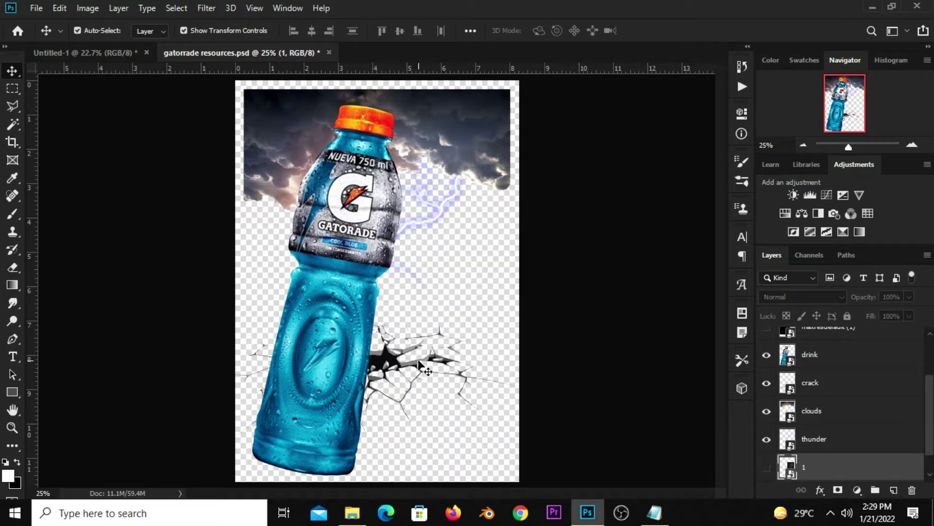
pyautogui.moveTo(415, 362); pyautogui.dragTo(431, 359)
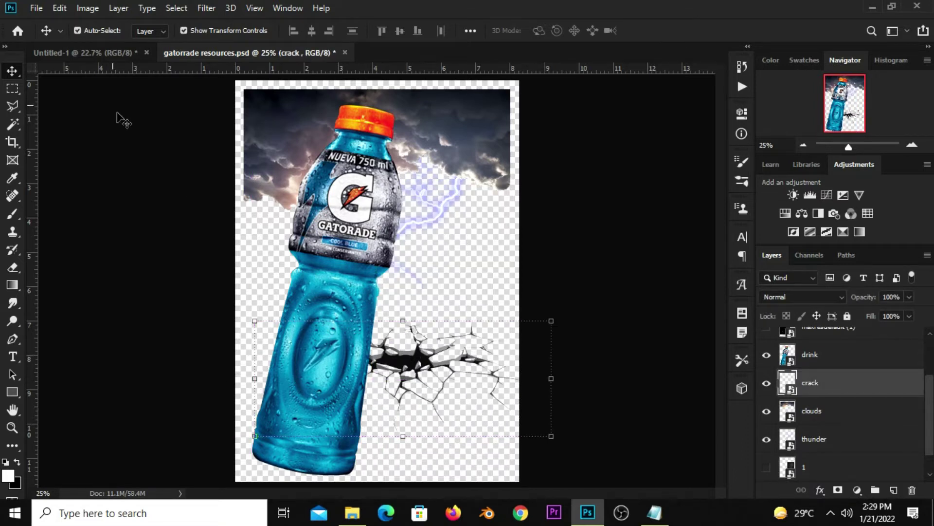
pyautogui.click(84, 53)
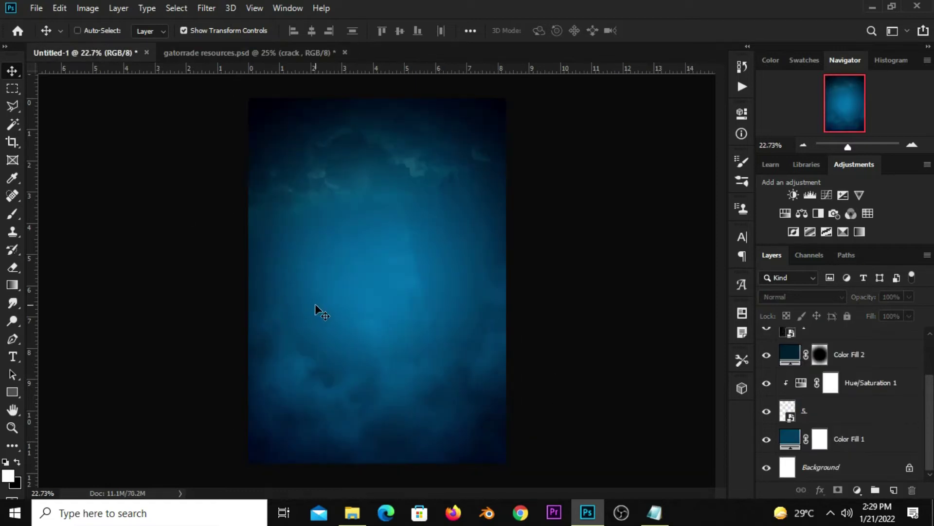
pyautogui.hotkey('ctrl', 'v')
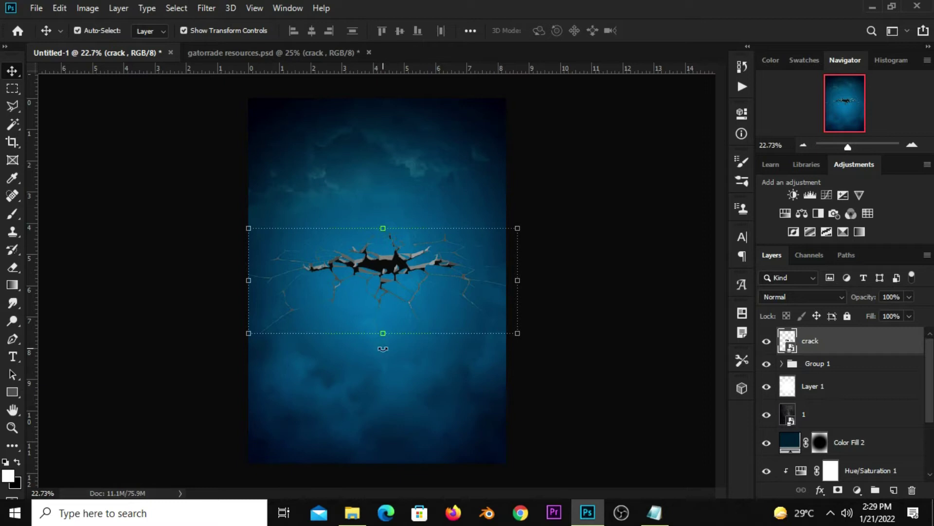
# Step: Convert the crack to a smart object, move it toward the poster bottom, and widen it to 103.82%
pyautogui.click(766, 341)
pyautogui.rightClick(835, 346)
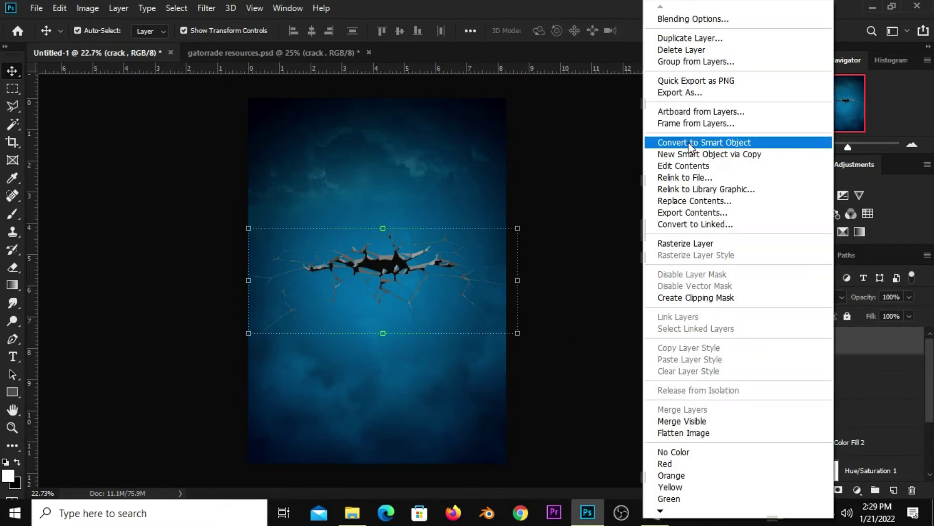
pyautogui.click(689, 142)
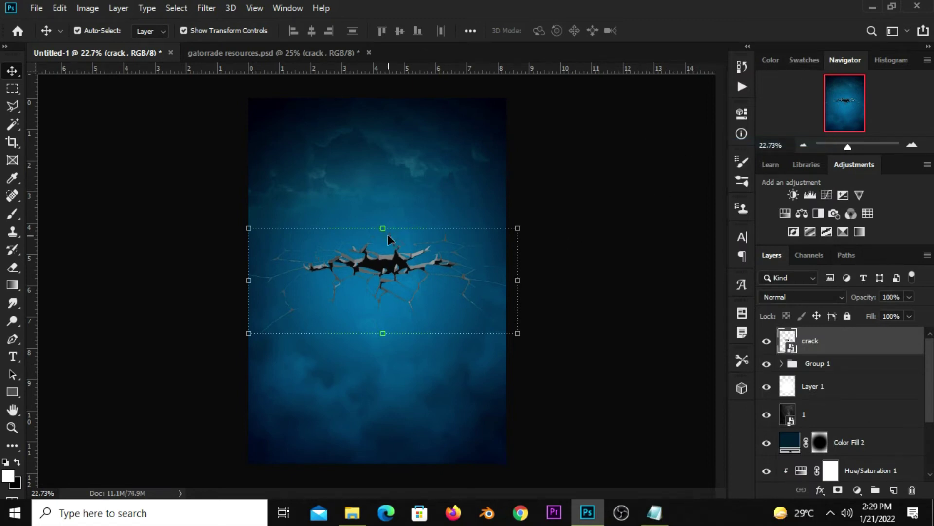
pyautogui.hotkey('ctrl', 't')
pyautogui.moveTo(384, 274); pyautogui.dragTo(380, 376)
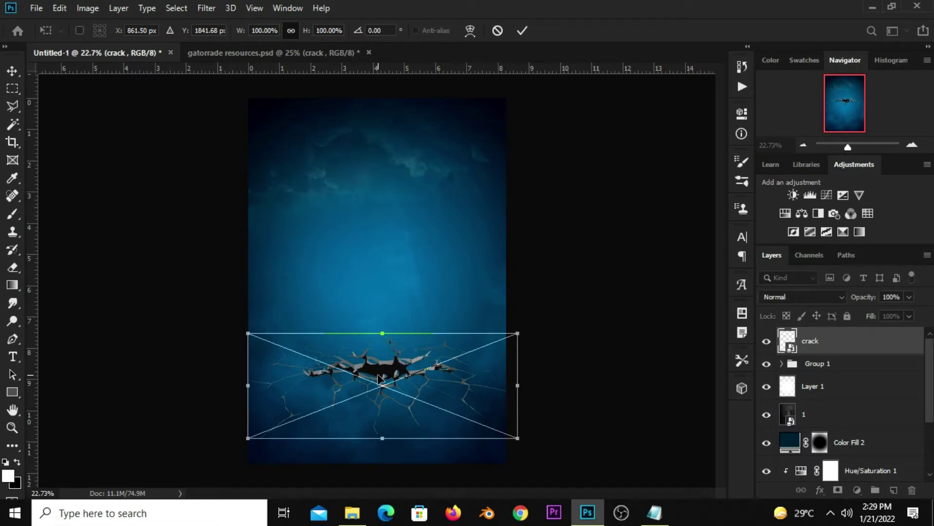
pyautogui.press('Return')
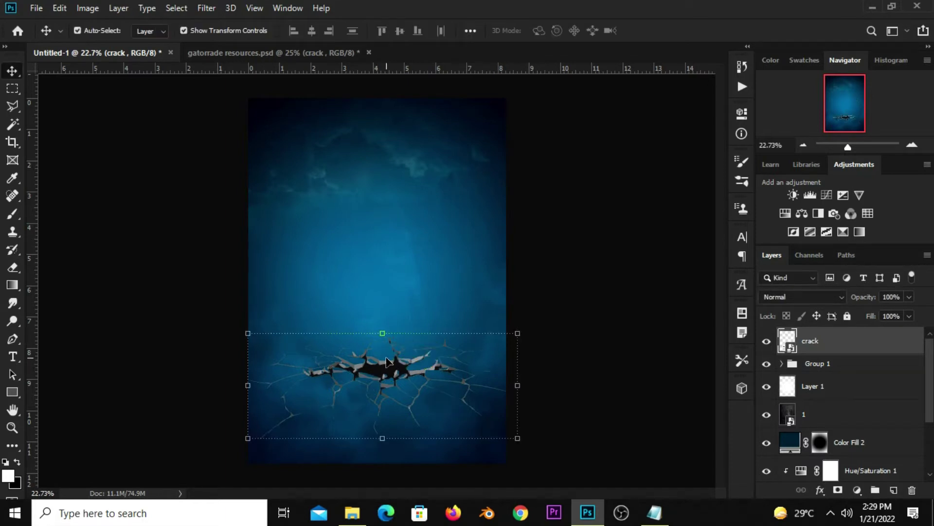
pyautogui.moveTo(516, 390); pyautogui.dragTo(528, 389)
pyautogui.moveTo(464, 388); pyautogui.dragTo(442, 392)
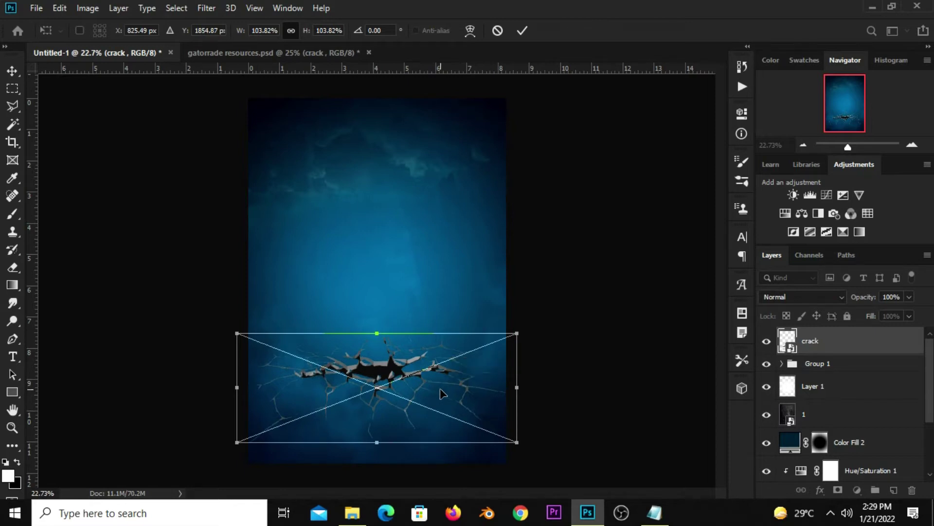
pyautogui.press('Return')
pyautogui.moveTo(442, 389); pyautogui.dragTo(448, 385)
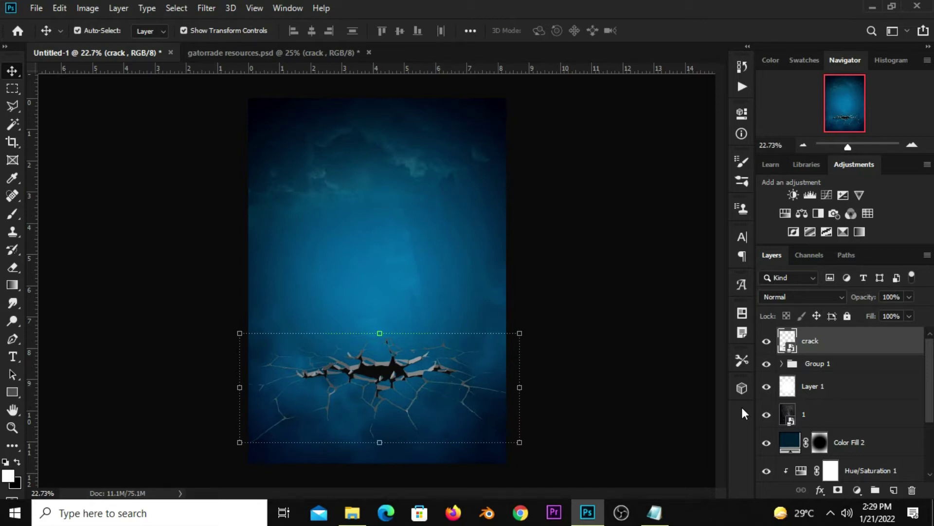
pyautogui.click(858, 490)
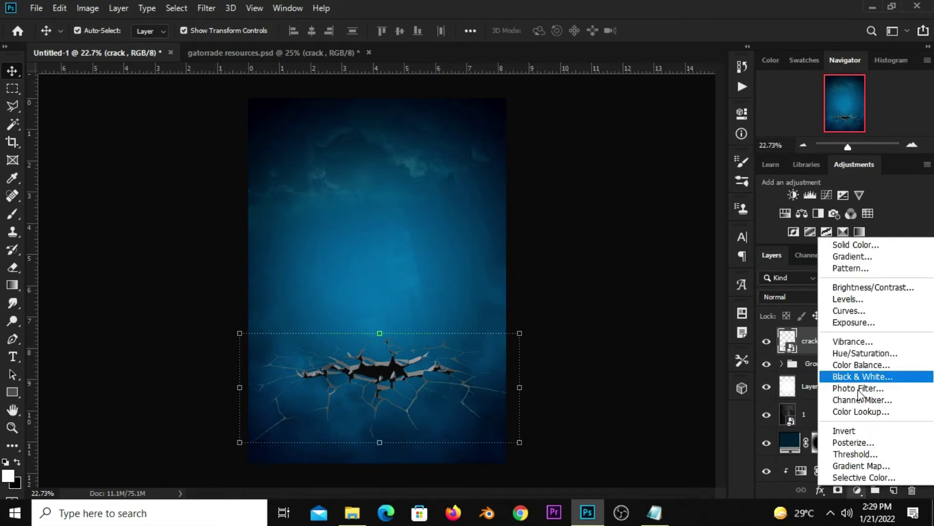
# Step: Clip a Hue/Saturation adjustment to the crack, shifting its hue with saturation +68 and lightness -23
pyautogui.click(851, 353)
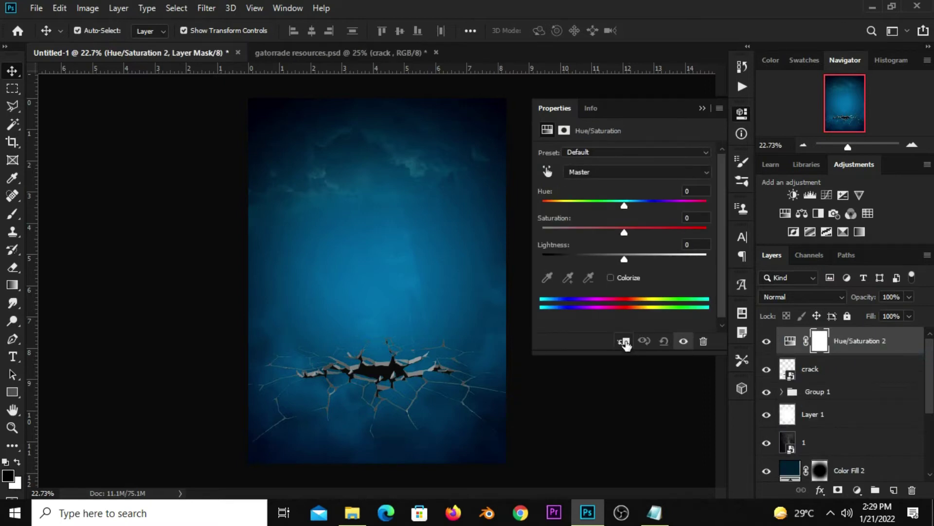
pyautogui.click(625, 342)
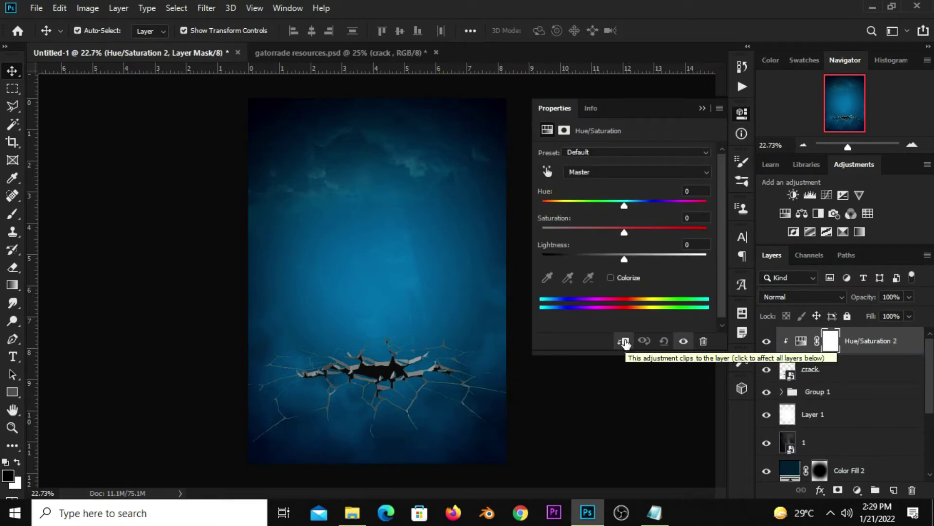
pyautogui.moveTo(623, 205); pyautogui.dragTo(690, 204)
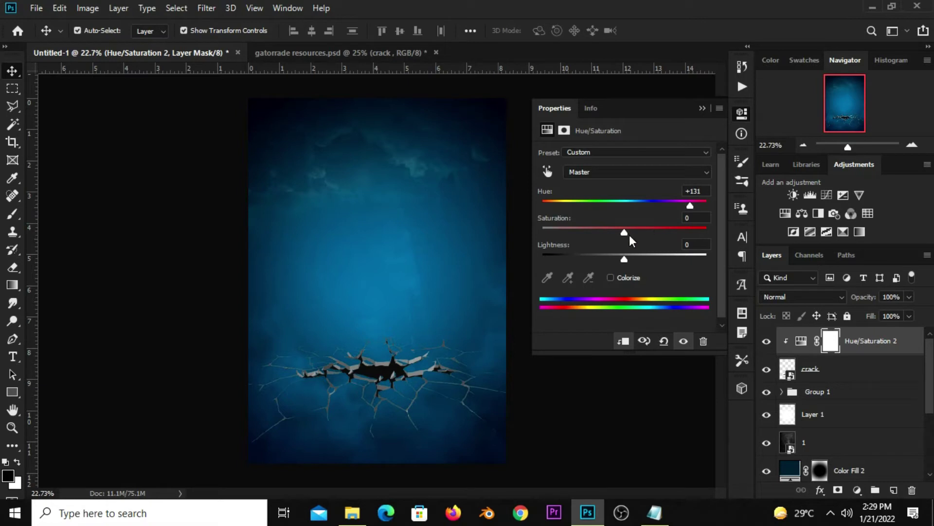
pyautogui.moveTo(627, 235); pyautogui.dragTo(664, 236)
pyautogui.moveTo(618, 258); pyautogui.dragTo(588, 261)
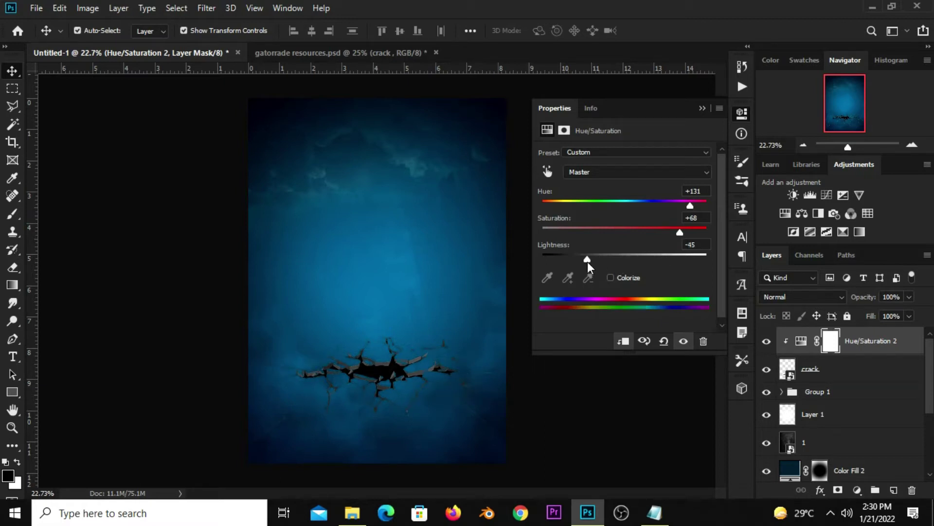
pyautogui.moveTo(589, 259); pyautogui.dragTo(607, 258)
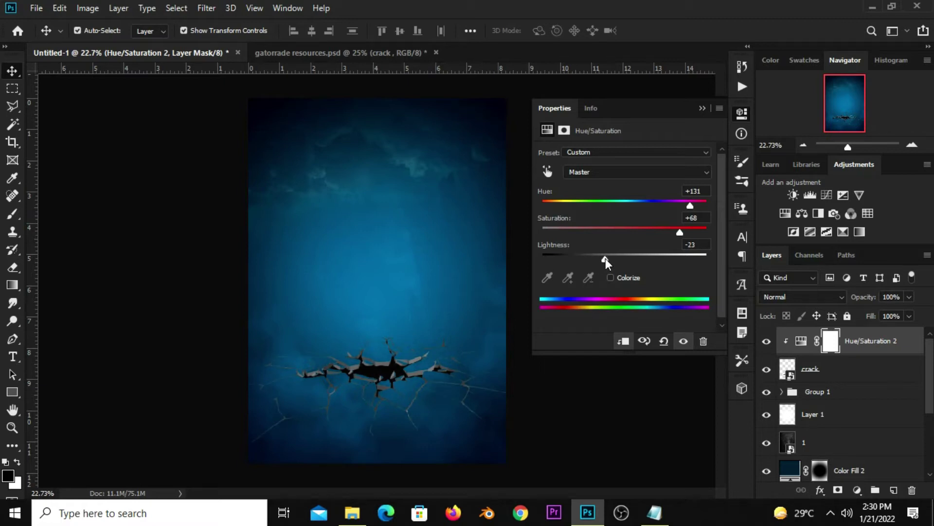
pyautogui.click(766, 344)
pyautogui.click(858, 491)
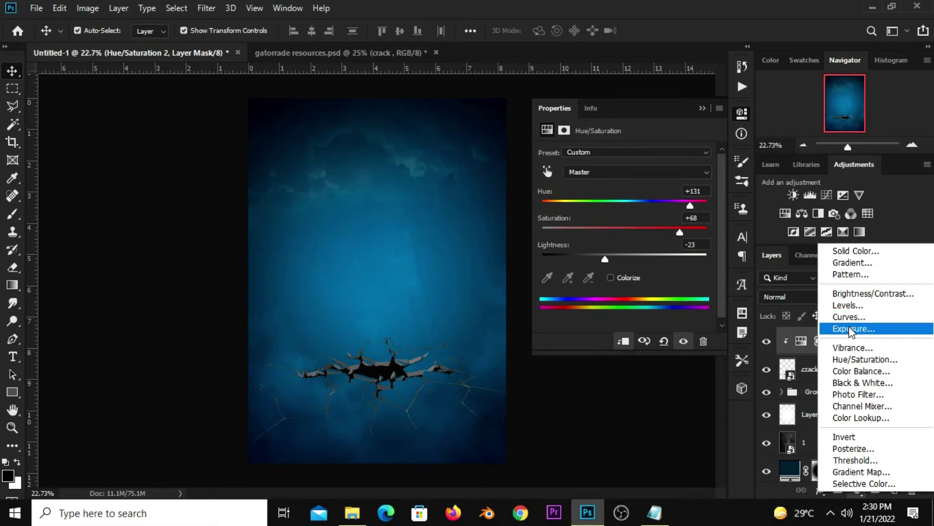
# Step: Add an Exposure adjustment clipped to the crack with gamma correction 0.58
pyautogui.click(850, 329)
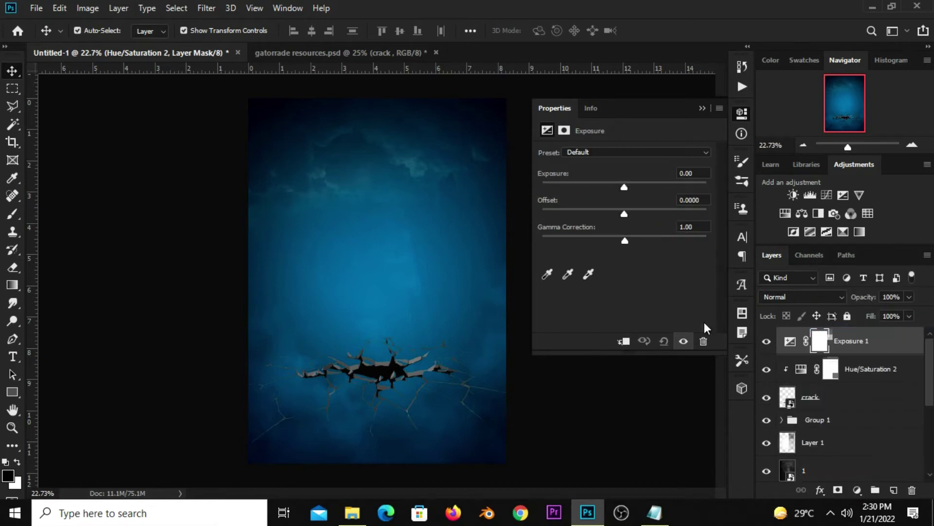
pyautogui.click(625, 342)
pyautogui.moveTo(625, 239); pyautogui.dragTo(661, 237)
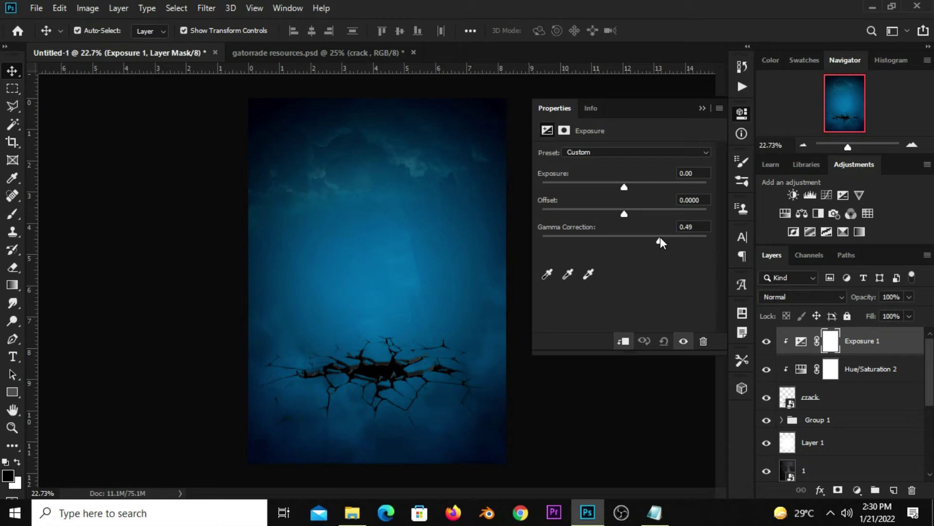
pyautogui.moveTo(657, 241); pyautogui.dragTo(653, 240)
pyautogui.click(685, 341)
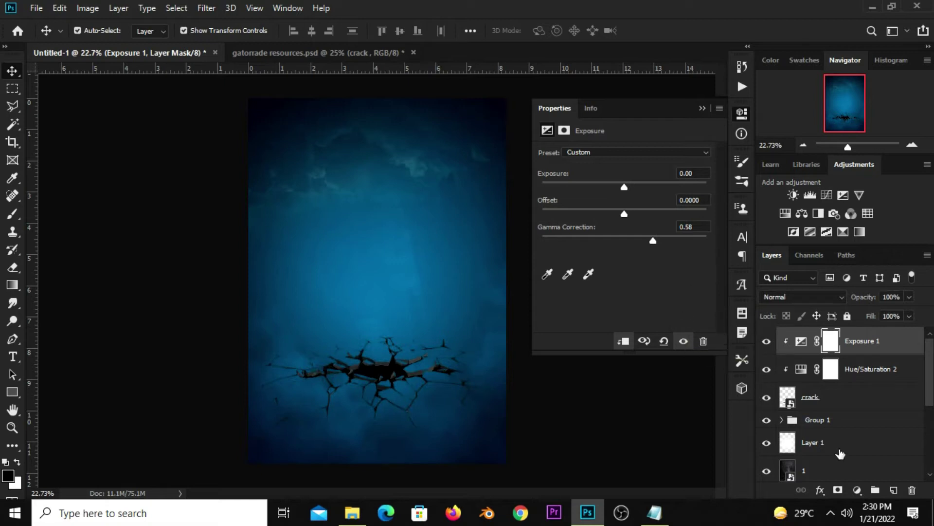
# Step: Add a Levels adjustment clipped to the crack with output white lowered to 177
pyautogui.click(857, 490)
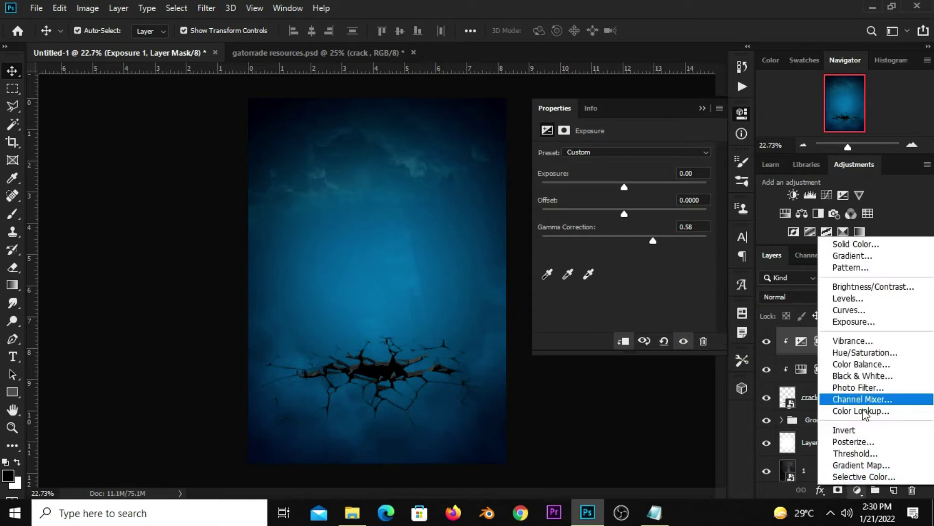
pyautogui.click(859, 299)
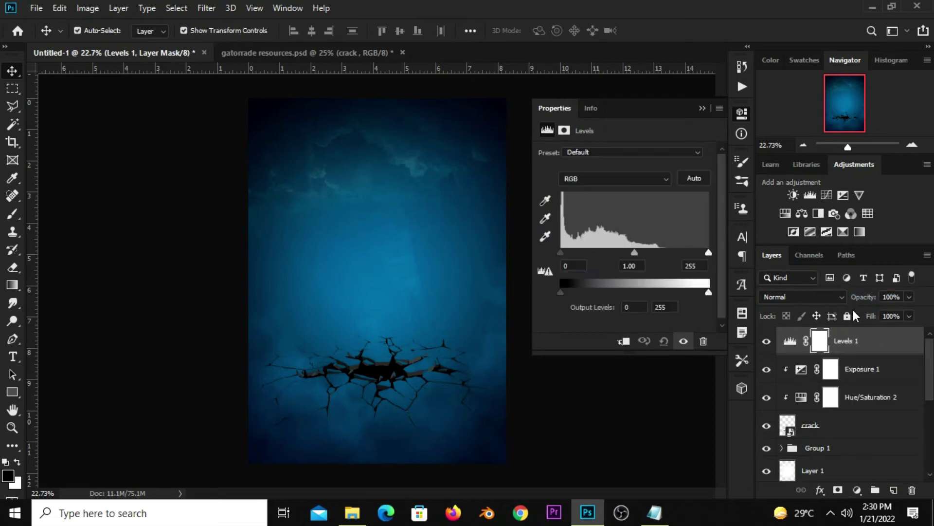
pyautogui.moveTo(708, 292); pyautogui.dragTo(706, 293)
pyautogui.click(624, 342)
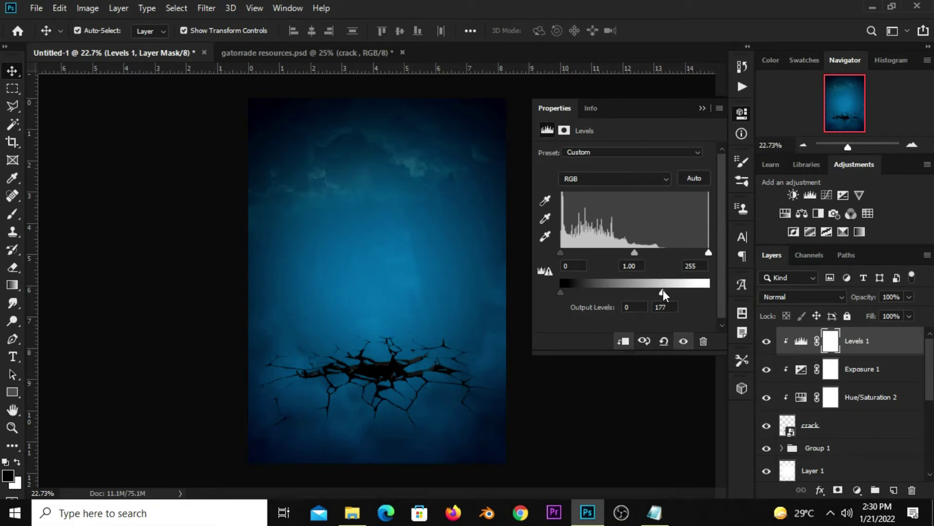
pyautogui.click(683, 342)
pyautogui.click(702, 108)
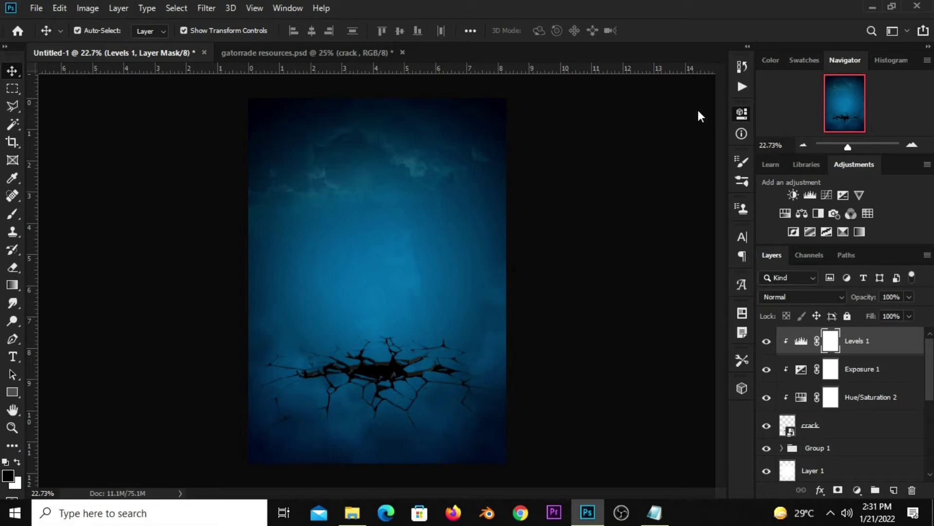
pyautogui.click(612, 377)
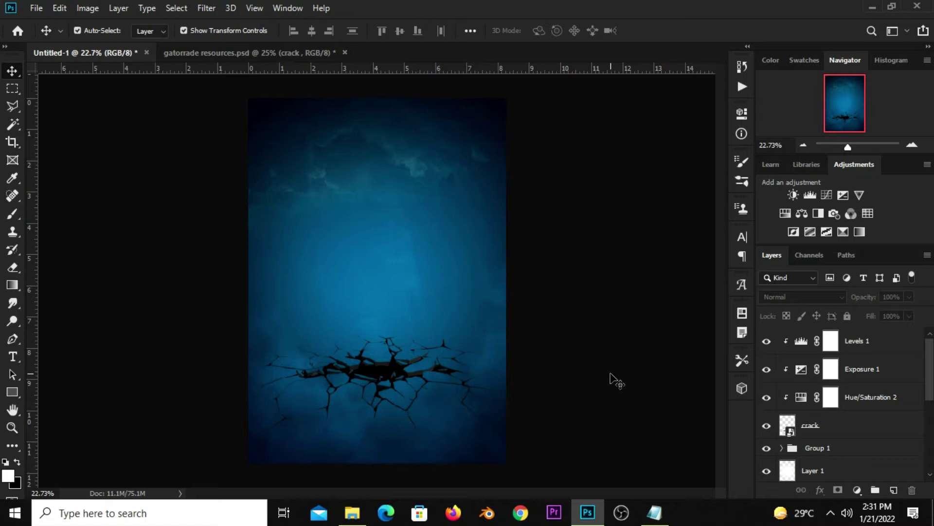
# Step: Drag the drink layer from gatorrade resources into the poster and convert it to a smart object
pyautogui.click(229, 52)
pyautogui.moveTo(338, 298); pyautogui.dragTo(349, 261)
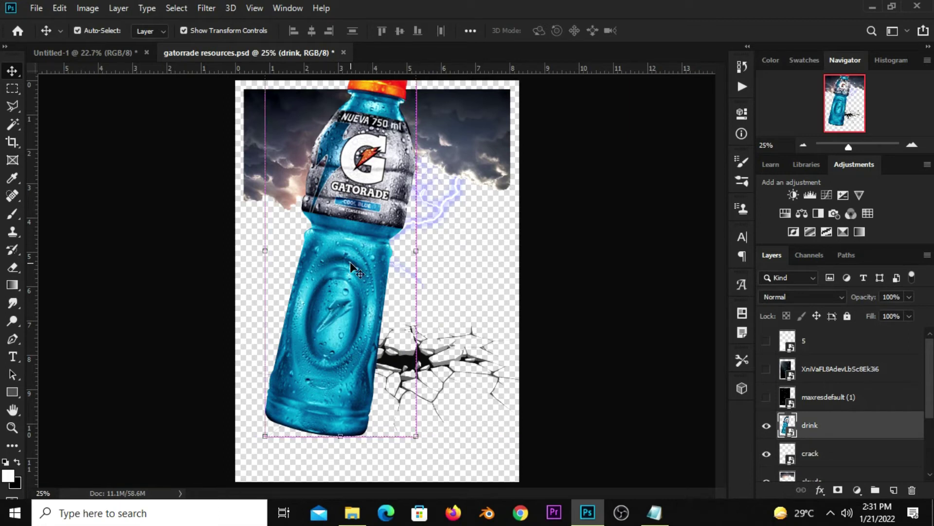
pyautogui.click(78, 52)
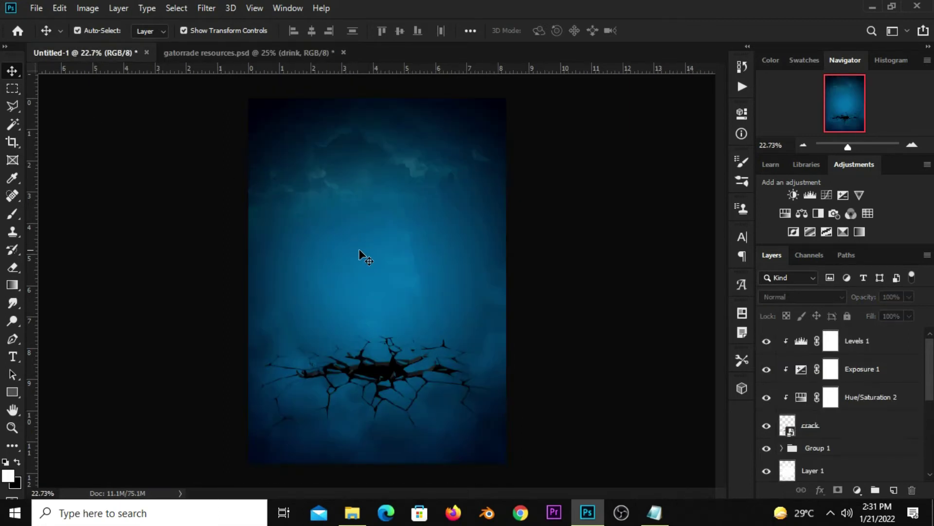
pyautogui.moveTo(361, 263)
pyautogui.mouseDown()
pyautogui.moveTo(360, 255)
pyautogui.moveTo(401, 298)
pyautogui.mouseUp()
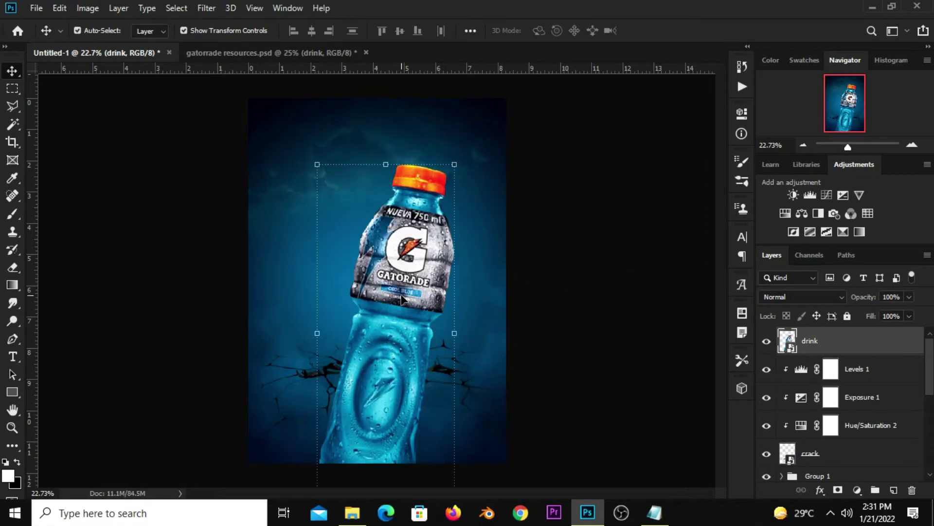
pyautogui.rightClick(832, 347)
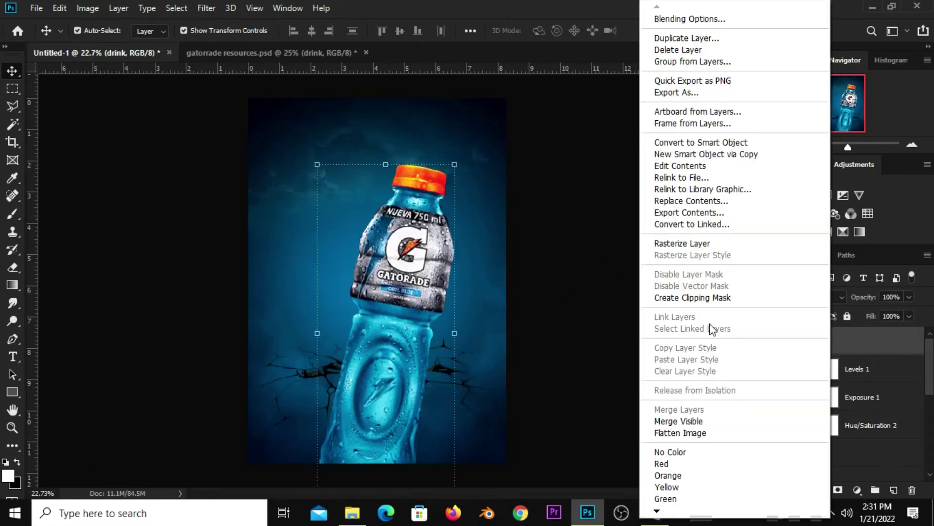
pyautogui.click(709, 142)
# Step: Position the Gatorade bottle rising from the crack and set its opacity to 22%
pyautogui.moveTo(423, 280)
pyautogui.mouseDown()
pyautogui.moveTo(344, 358)
pyautogui.moveTo(377, 346)
pyautogui.moveTo(396, 279)
pyautogui.moveTo(335, 343)
pyautogui.moveTo(323, 336)
pyautogui.moveTo(375, 335)
pyautogui.moveTo(376, 379)
pyautogui.mouseUp()
pyautogui.click(909, 297)
pyautogui.moveTo(889, 314); pyautogui.dragTo(860, 314)
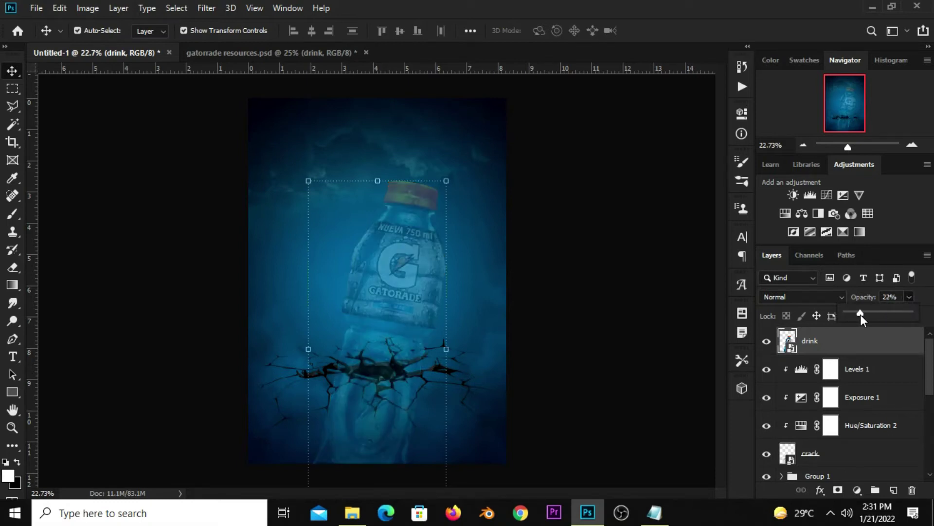
pyautogui.click(859, 348)
pyautogui.moveTo(401, 276); pyautogui.dragTo(392, 276)
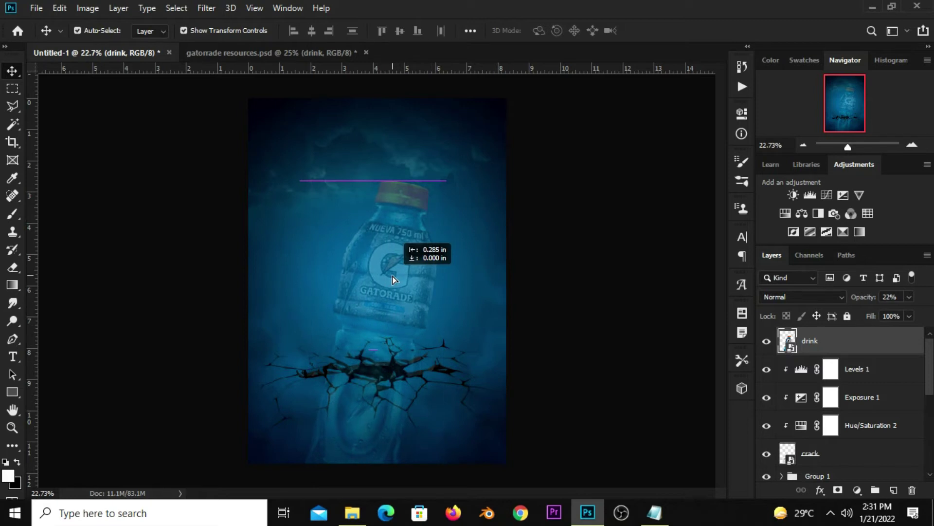
pyautogui.moveTo(393, 276); pyautogui.dragTo(400, 276)
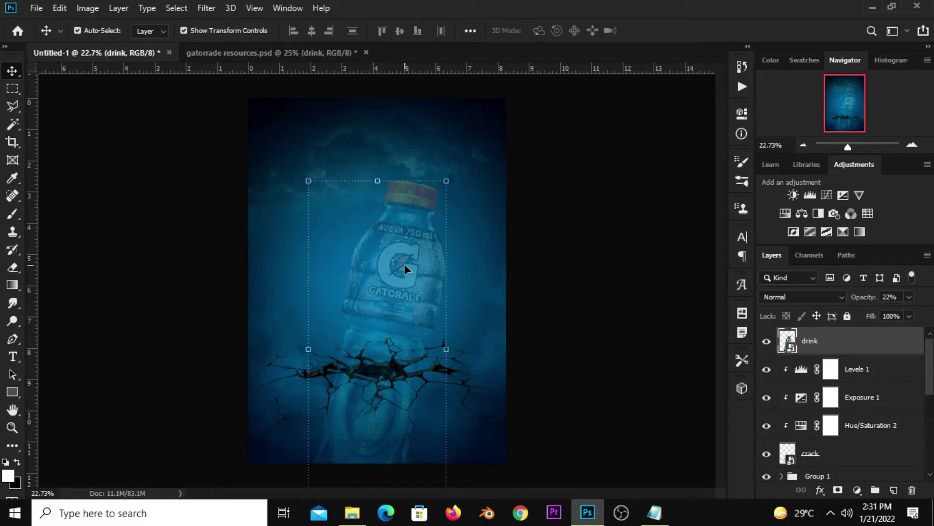
pyautogui.moveTo(403, 289); pyautogui.dragTo(405, 283)
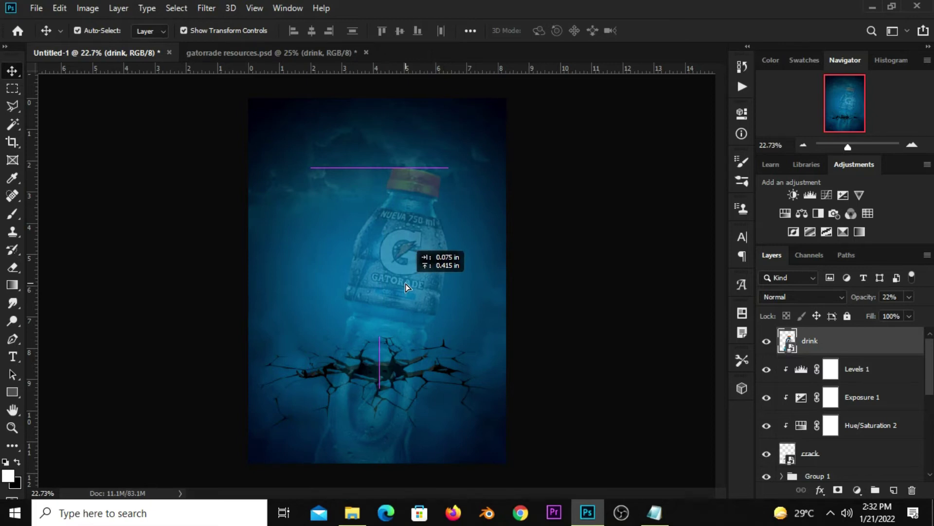
pyautogui.moveTo(406, 283); pyautogui.dragTo(405, 285)
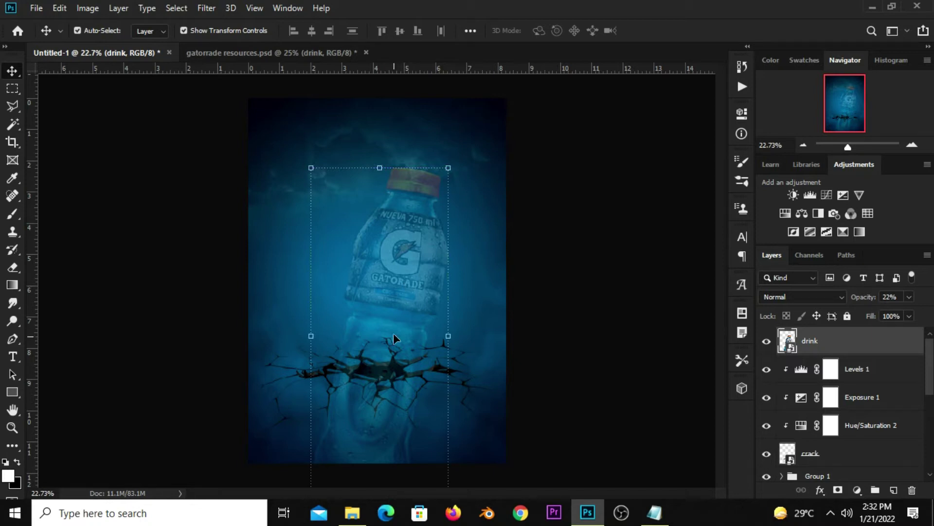
# Step: Fine-tune the bottle's position and add a layer mask to the drink layer
pyautogui.moveTo(396, 265); pyautogui.dragTo(398, 266)
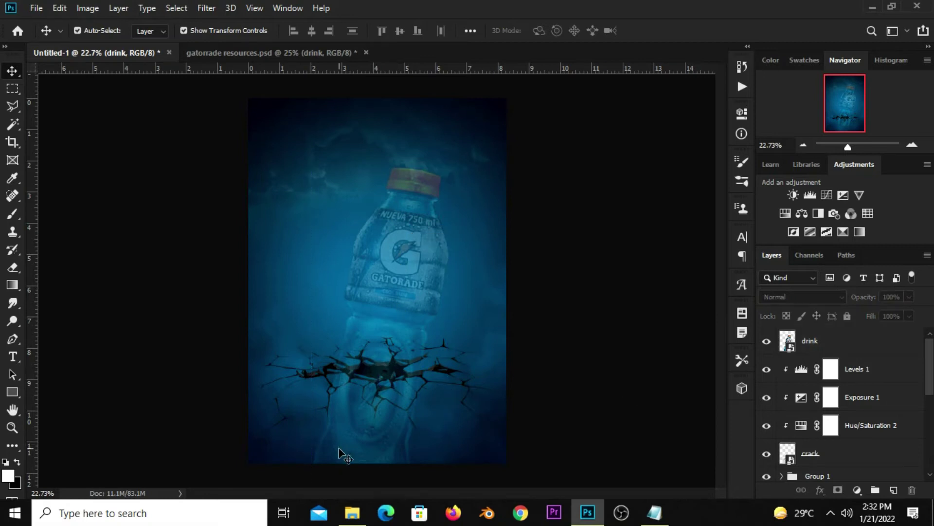
pyautogui.scroll(4, 384, 399)
pyautogui.scroll(1, 371, 304)
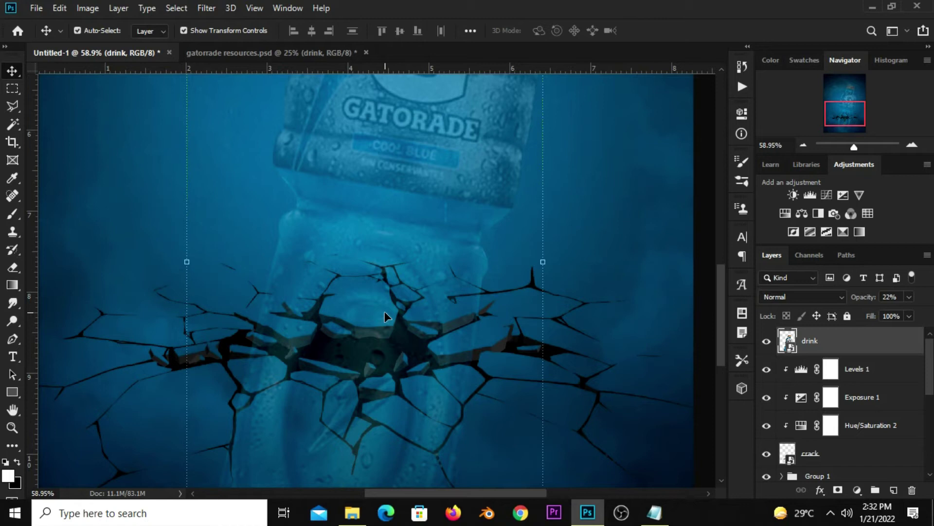
pyautogui.click(767, 340)
pyautogui.click(837, 490)
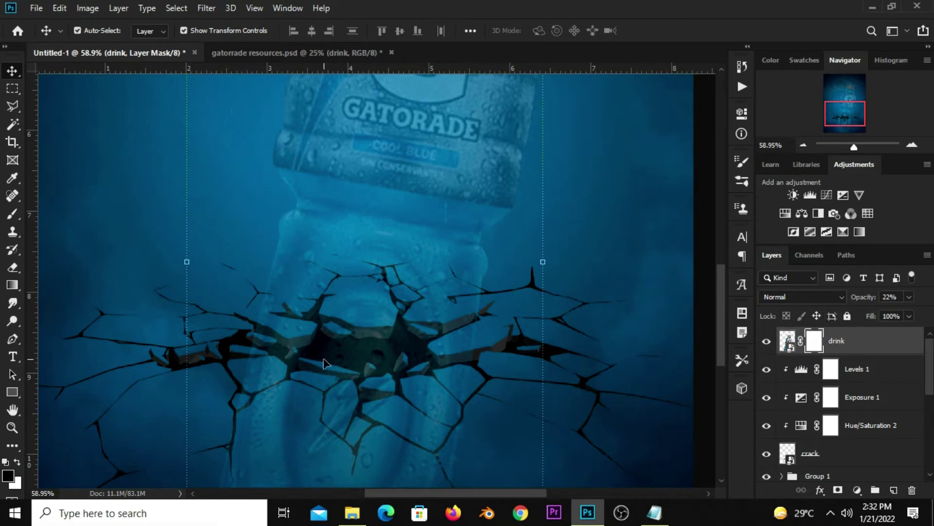
# Step: Trace a Polygonal Lasso selection along the crack's edge around the bottle's lower part
pyautogui.click(13, 105)
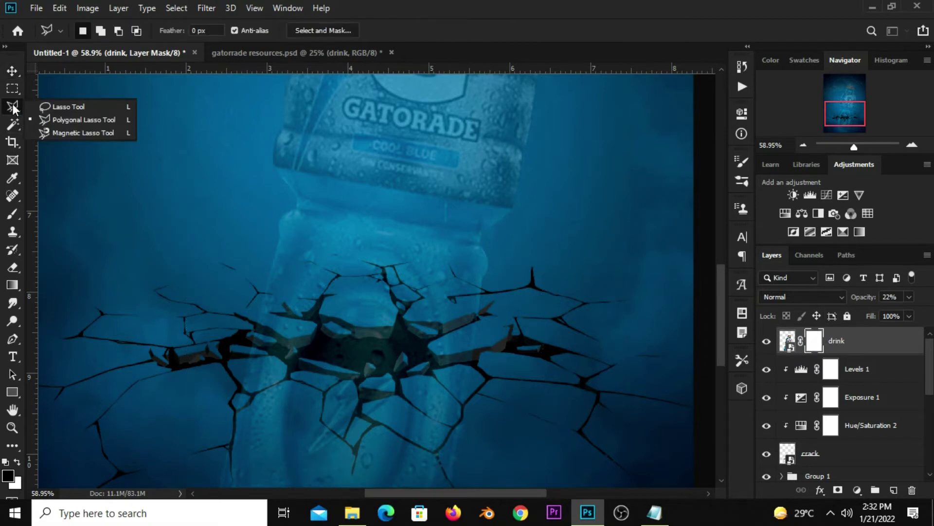
pyautogui.click(87, 118)
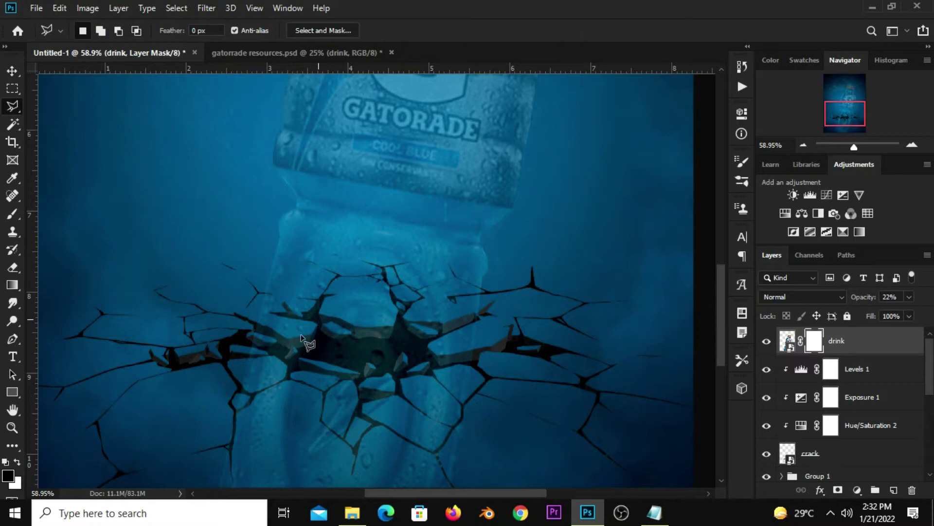
pyautogui.click(251, 348)
pyautogui.moveTo(263, 351); pyautogui.dragTo(283, 366)
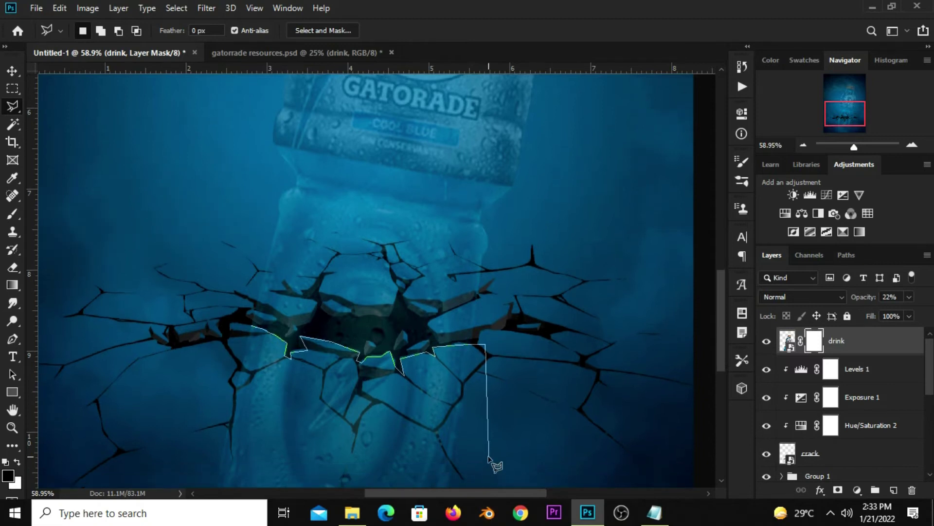
pyautogui.keyDown('alt'); pyautogui.click(494, 433); pyautogui.keyUp('alt')
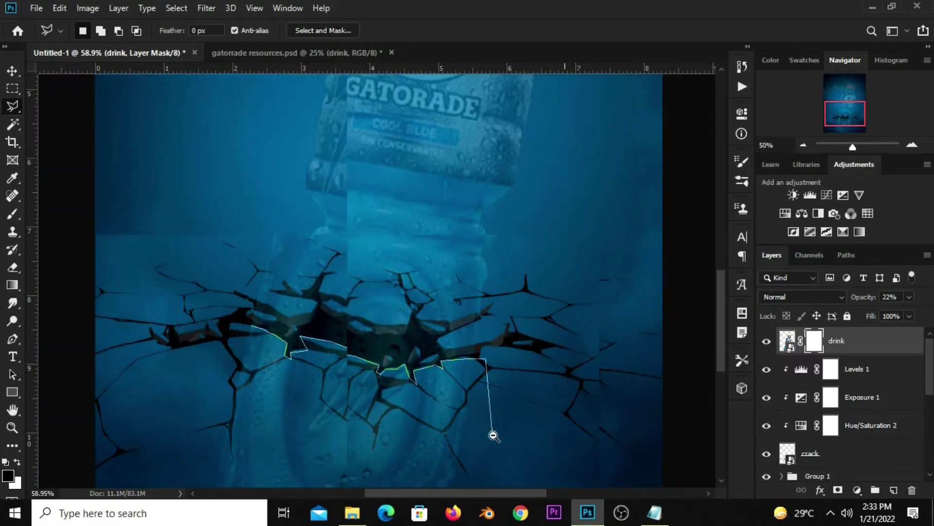
pyautogui.keyDown('alt'); pyautogui.click(493, 433); pyautogui.keyUp('alt')
pyautogui.keyDown('alt'); pyautogui.click(494, 433); pyautogui.keyUp('alt')
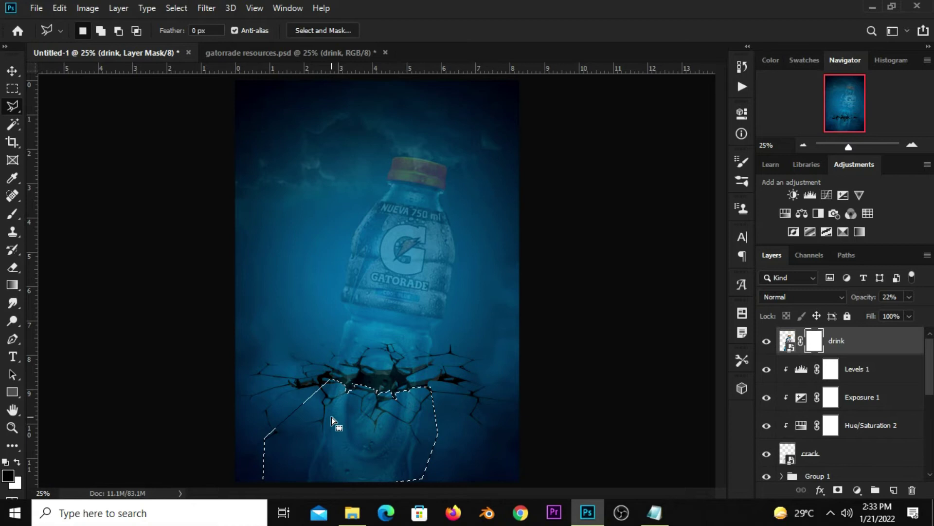
# Step: Fill the lassoed area of the drink mask with the black foreground colour
pyautogui.rightClick(334, 417)
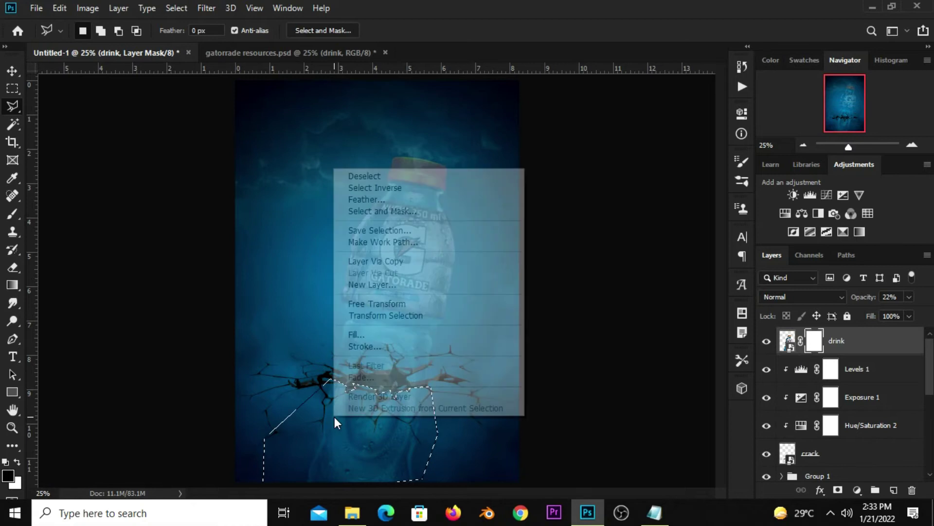
pyautogui.click(352, 335)
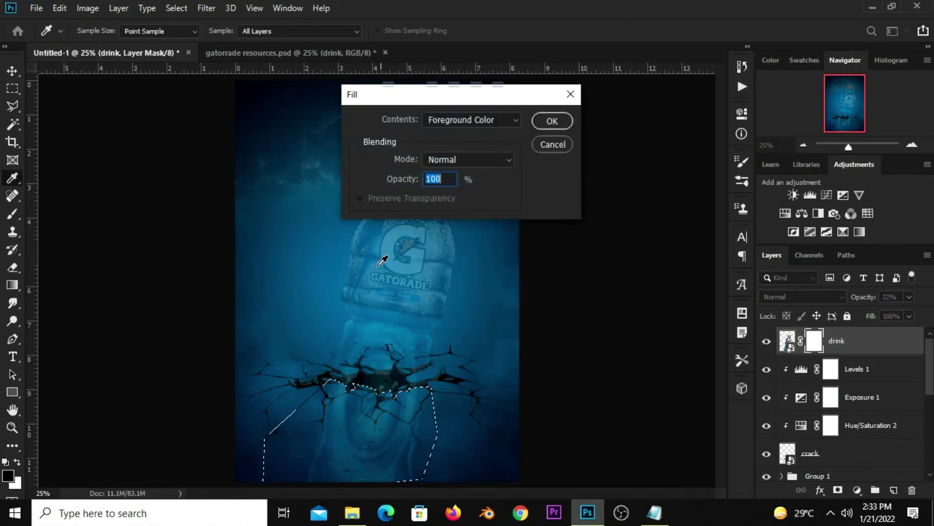
pyautogui.moveTo(486, 114)
pyautogui.mouseDown()
pyautogui.moveTo(430, 113)
pyautogui.moveTo(381, 135)
pyautogui.mouseUp()
pyautogui.click(384, 157)
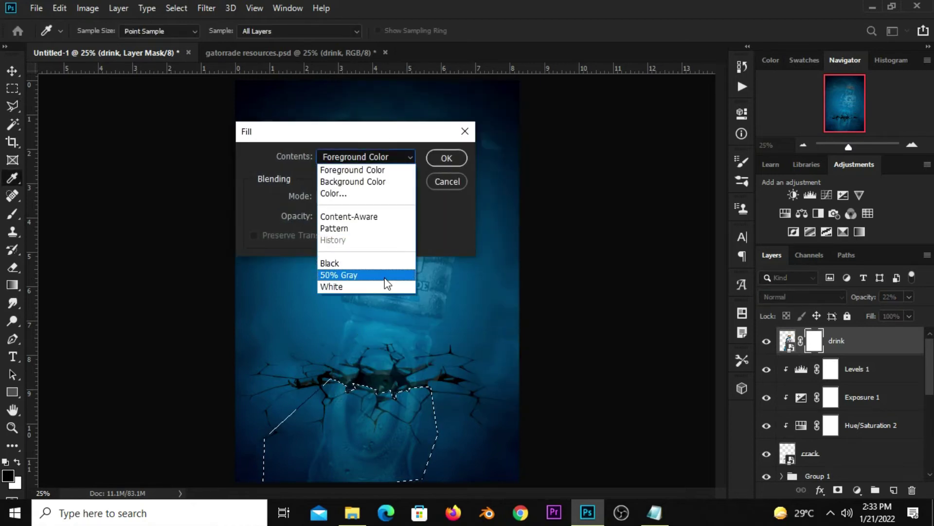
pyautogui.click(330, 156)
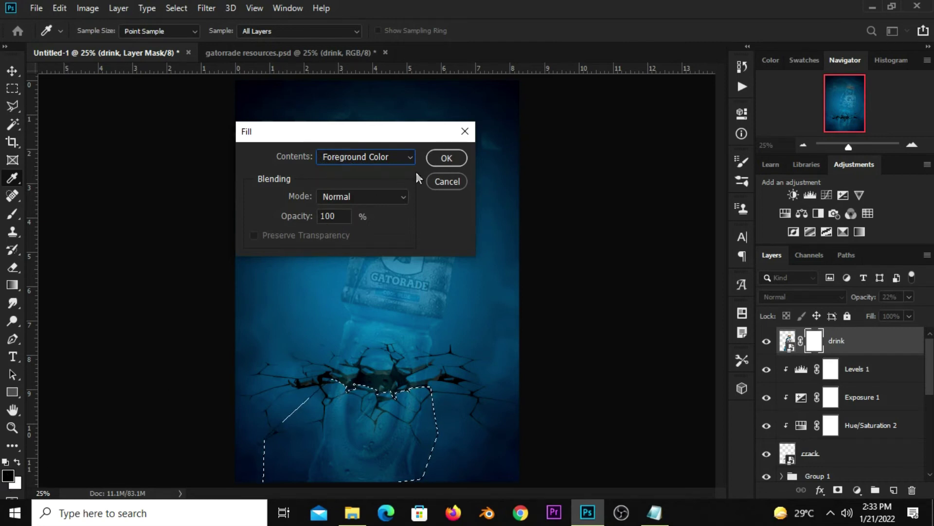
pyautogui.click(442, 157)
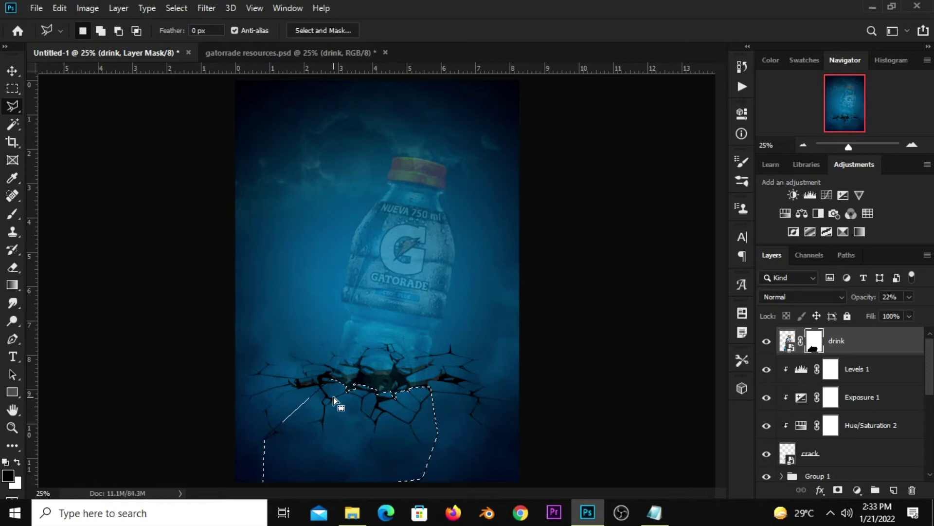
# Step: Zoom in and set up a Brush at 48 px size and 100% hardness
pyautogui.scroll(3, 375, 397)
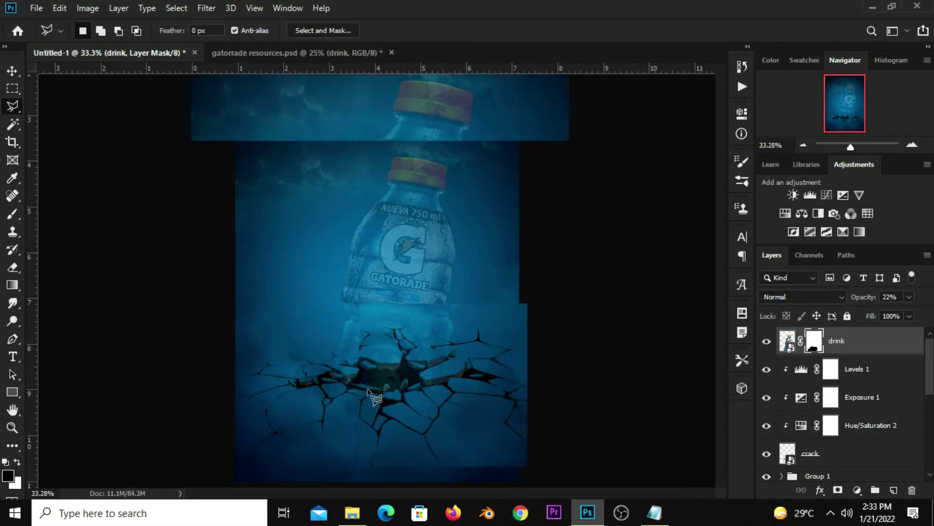
pyautogui.scroll(2, 373, 395)
pyautogui.scroll(2, 372, 394)
pyautogui.scroll(1, 372, 394)
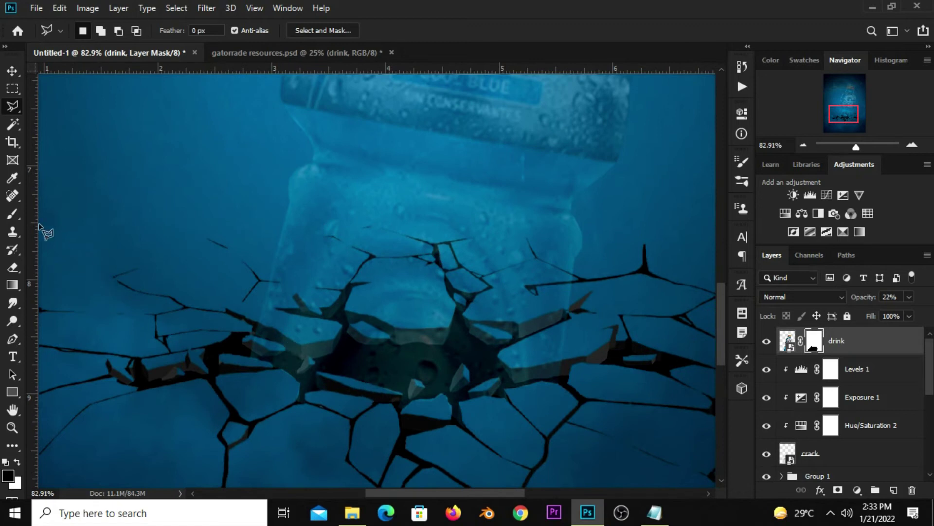
pyautogui.click(13, 215)
pyautogui.click(69, 214)
pyautogui.click(84, 31)
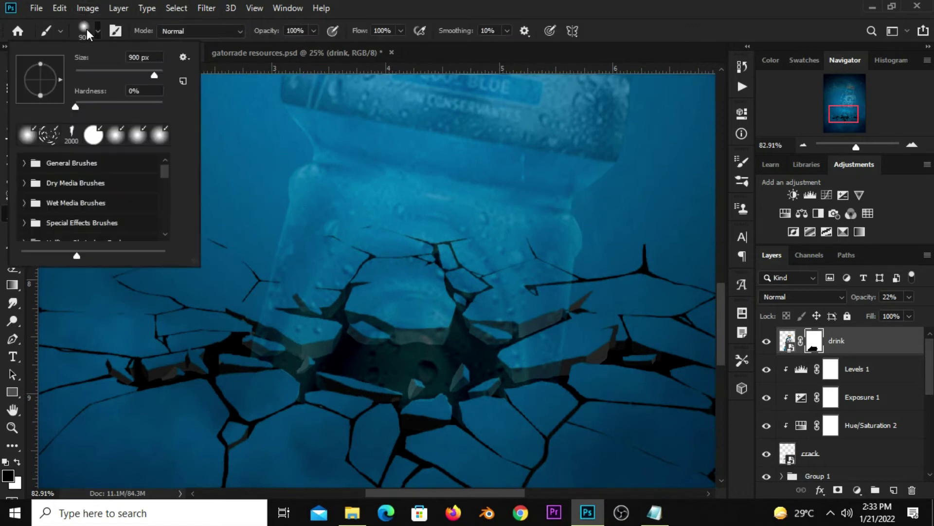
pyautogui.moveTo(90, 106); pyautogui.dragTo(176, 108)
pyautogui.click(140, 58)
pyautogui.write('9')
pyautogui.press('Return')
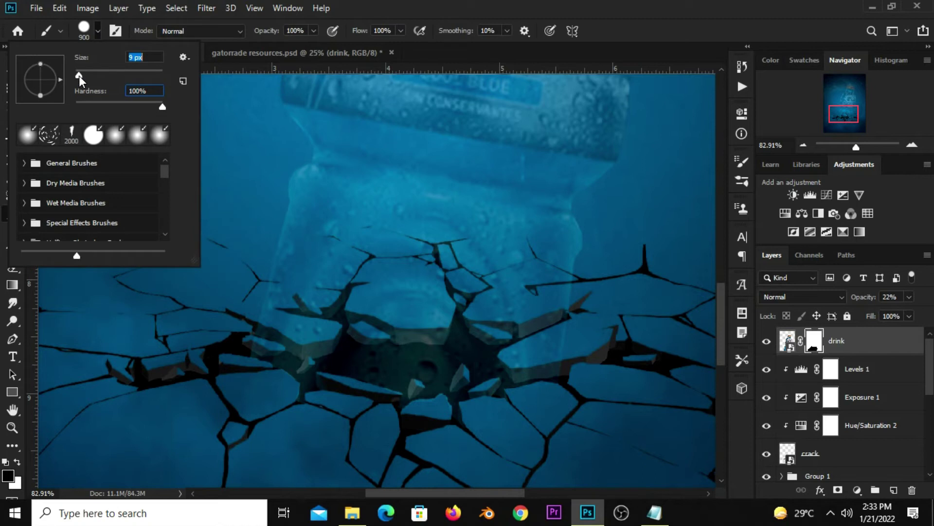
pyautogui.write('48')
pyautogui.press('Return')
pyautogui.press('Return')
# Step: Paint the drink mask black around the crack's shards, restoring bottle pixels with white where needed
pyautogui.moveTo(327, 379); pyautogui.dragTo(309, 389)
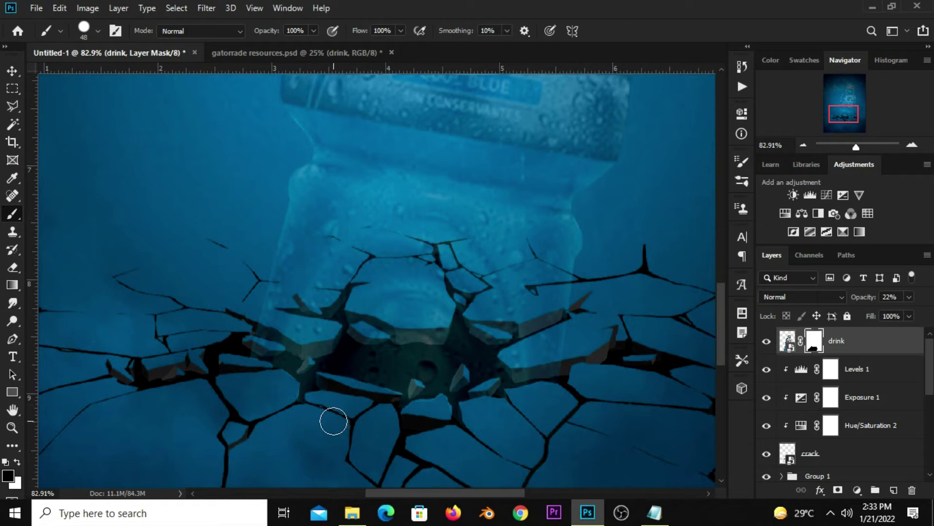
pyautogui.click(8, 476)
pyautogui.click(714, 321)
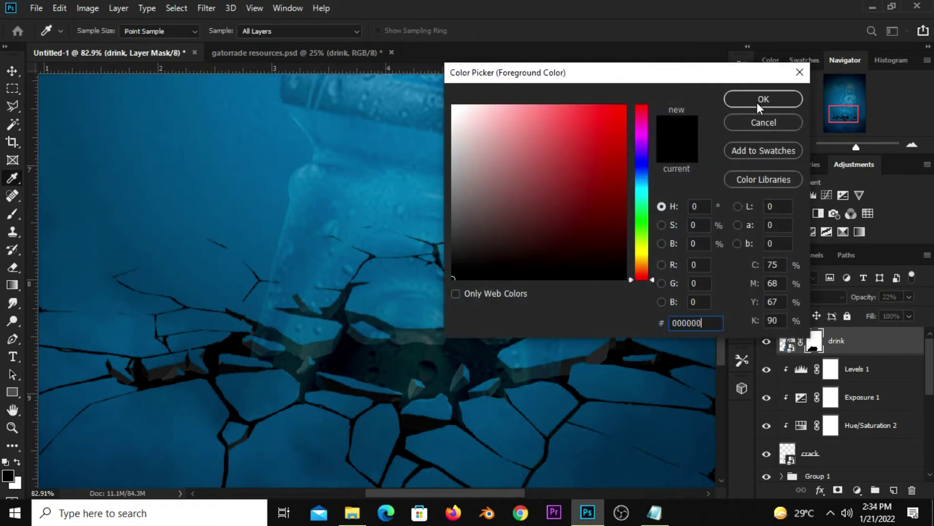
pyautogui.click(758, 102)
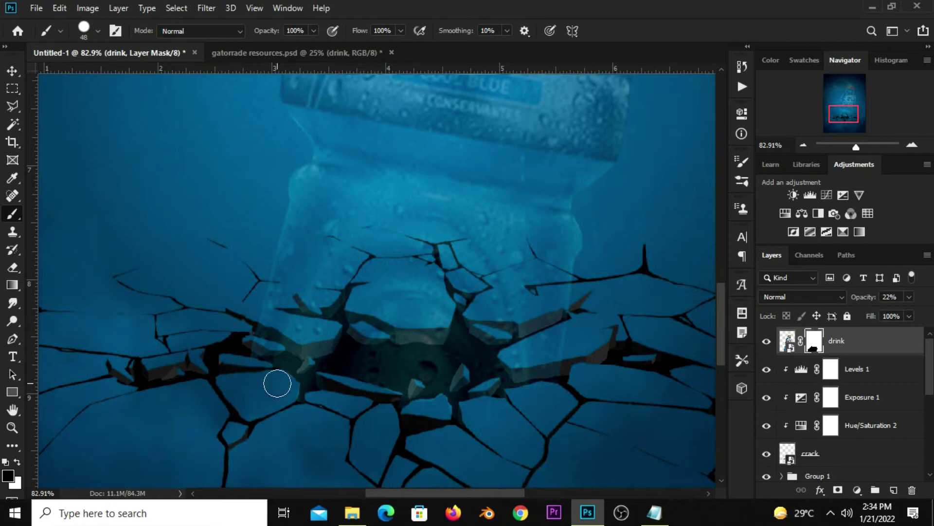
pyautogui.moveTo(284, 390); pyautogui.dragTo(285, 384)
pyautogui.click(17, 461)
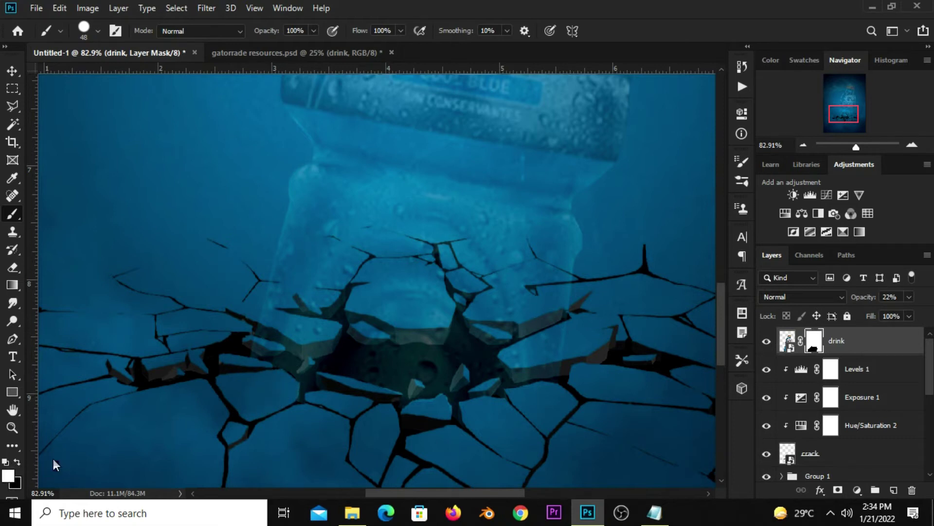
pyautogui.moveTo(300, 367); pyautogui.dragTo(303, 361)
pyautogui.click(18, 462)
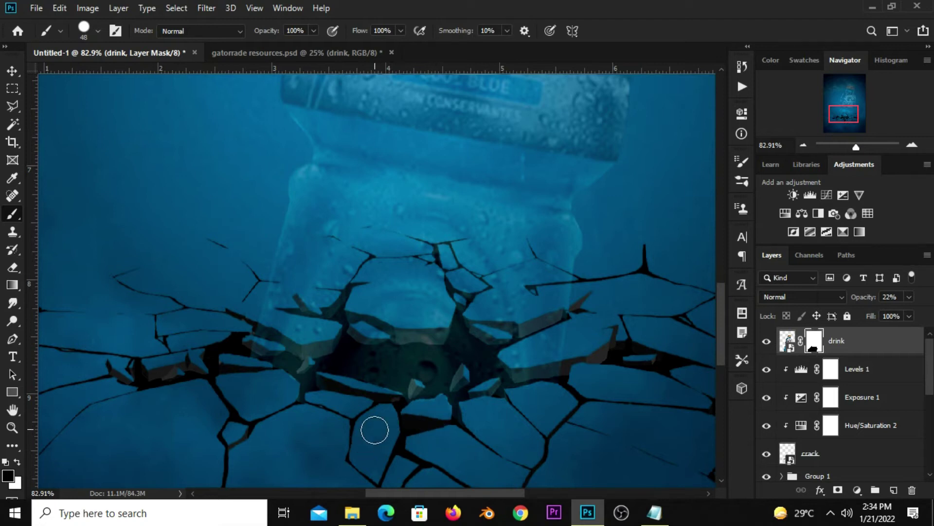
# Step: Touch up the mask around the central shards with a 10 px brush, alternating white and black
pyautogui.scroll(1, 375, 430)
pyautogui.scroll(2, 375, 426)
pyautogui.click(16, 463)
pyautogui.press('[')
pyautogui.press('[')
pyautogui.press('[')
pyautogui.press('[')
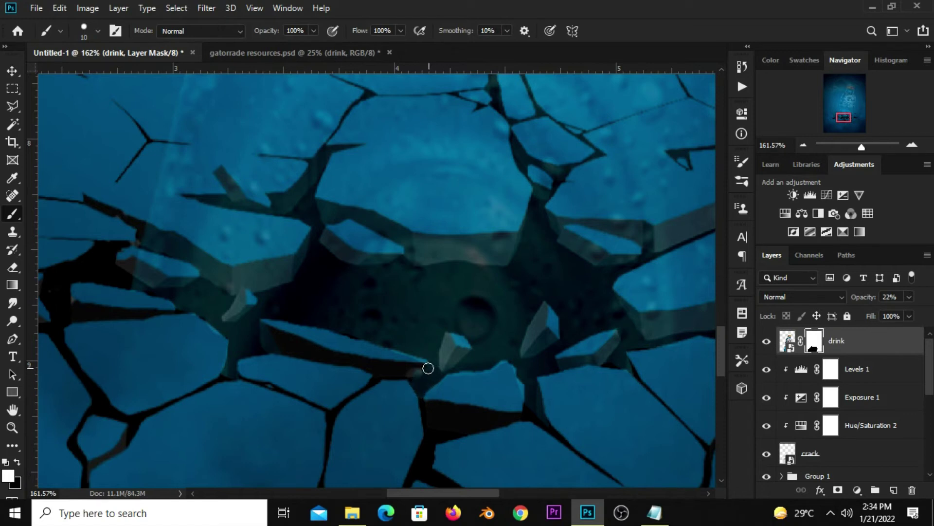
pyautogui.press('x')
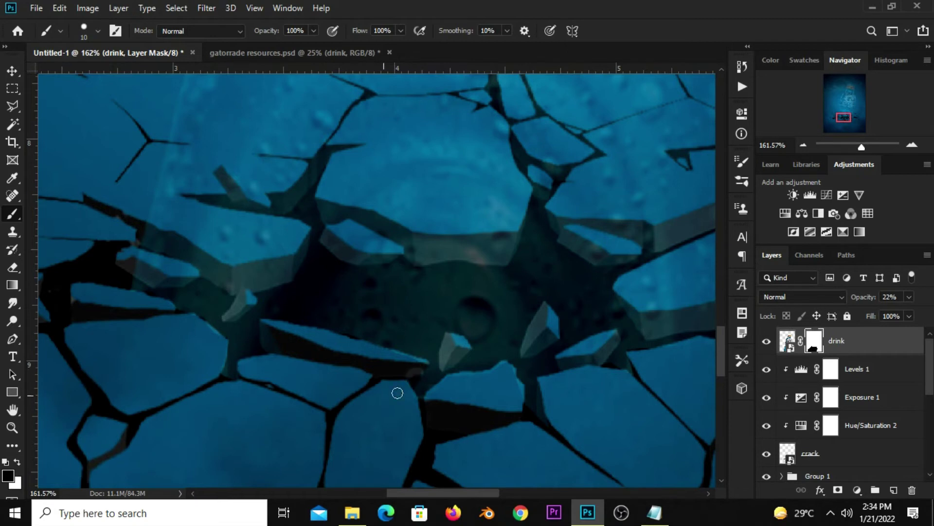
pyautogui.press('x')
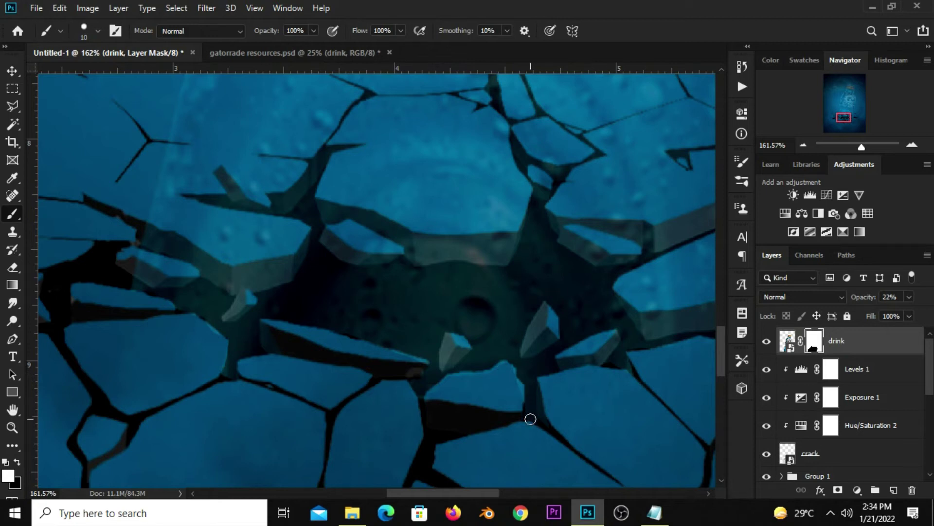
pyautogui.press('x')
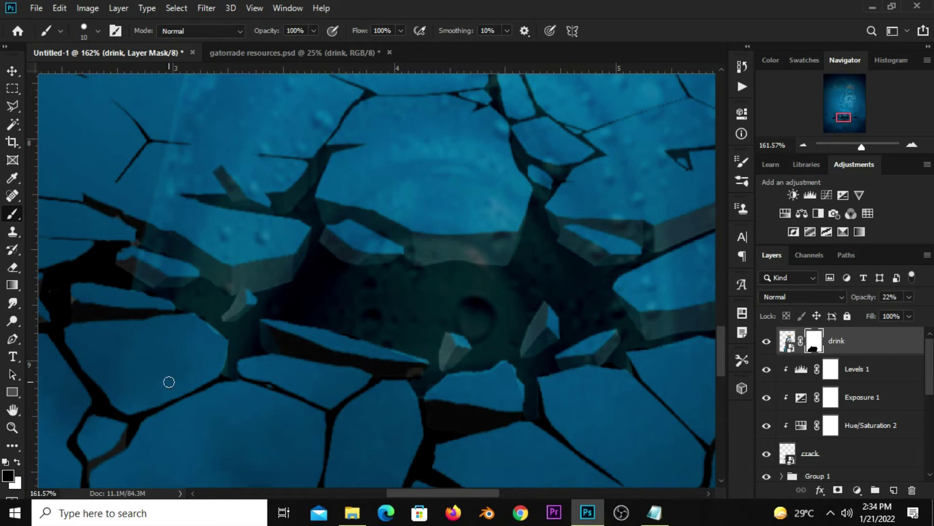
# Step: Refine the shard edges further at 20–30 px brush sizes, then zoom out to the whole poster
pyautogui.press(']')
pyautogui.press(']')
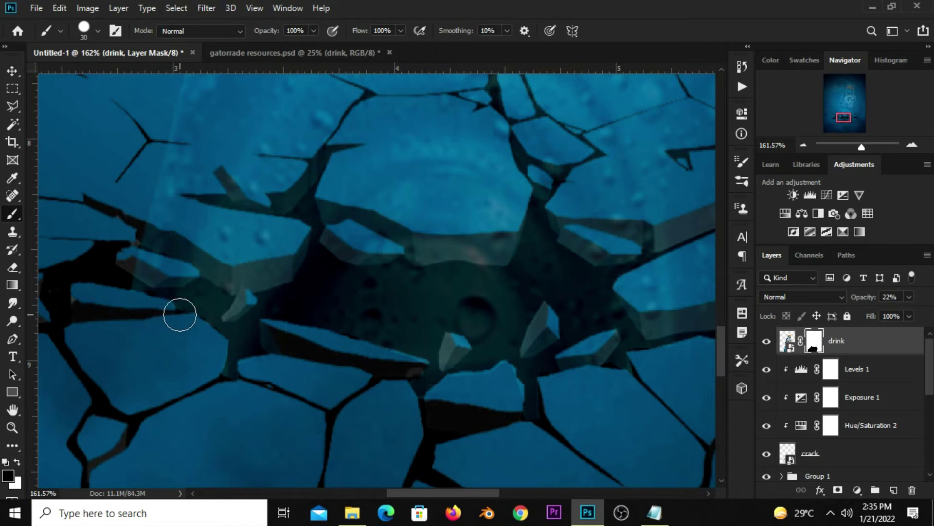
pyautogui.press('[')
pyautogui.press('[')
pyautogui.press('x')
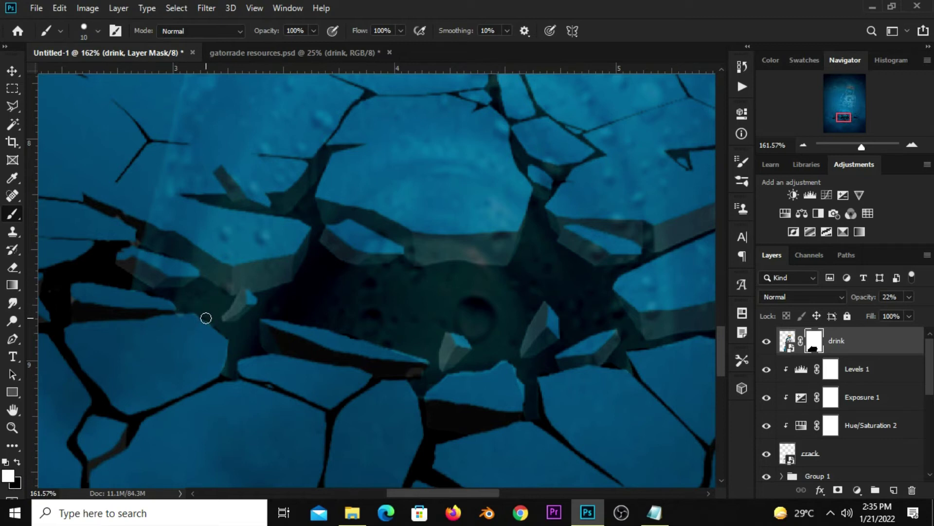
pyautogui.press('x')
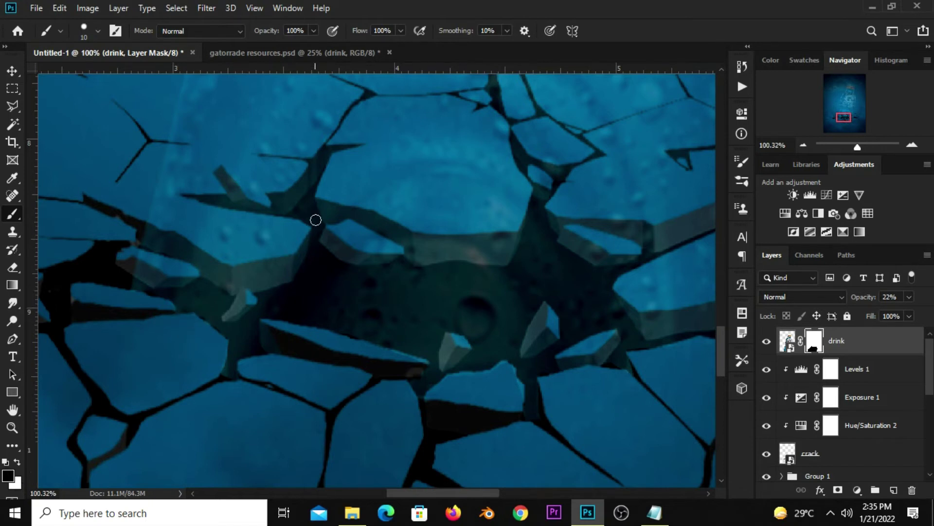
pyautogui.scroll(-5, 320, 223)
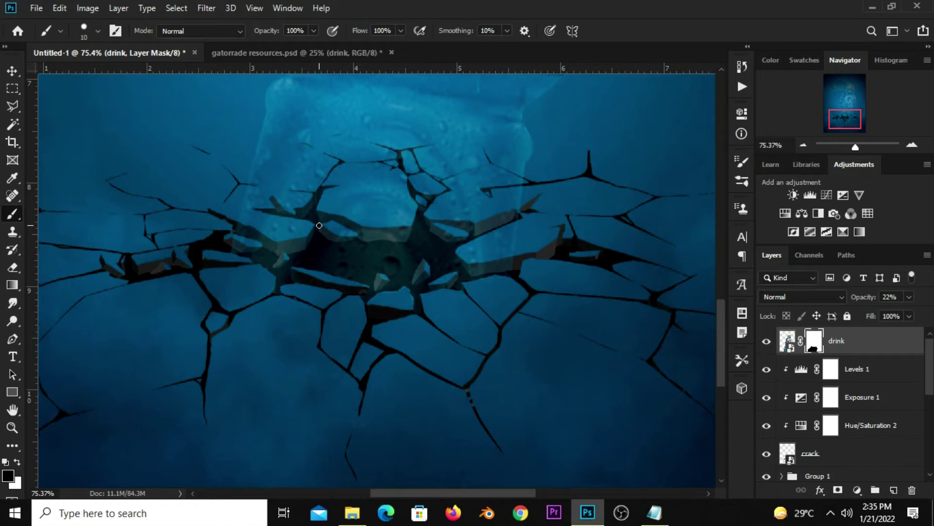
pyautogui.hotkey('ctrl', '-')
pyautogui.hotkey('ctrl', '-')
pyautogui.hotkey('ctrl', '-')
# Step: Raise the drink layer's opacity to 100% and toggle its visibility to compare
pyautogui.press('v')
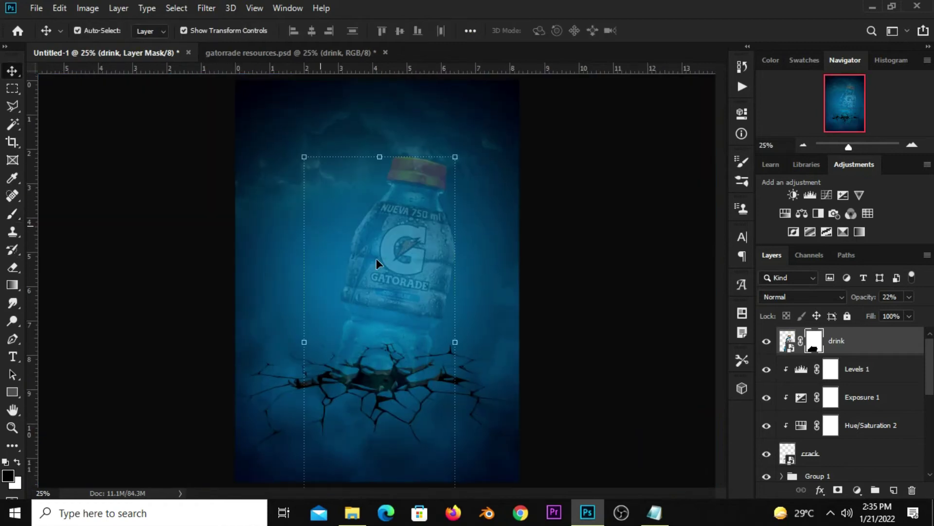
pyautogui.click(767, 341)
pyautogui.click(909, 296)
pyautogui.moveTo(882, 321); pyautogui.dragTo(926, 317)
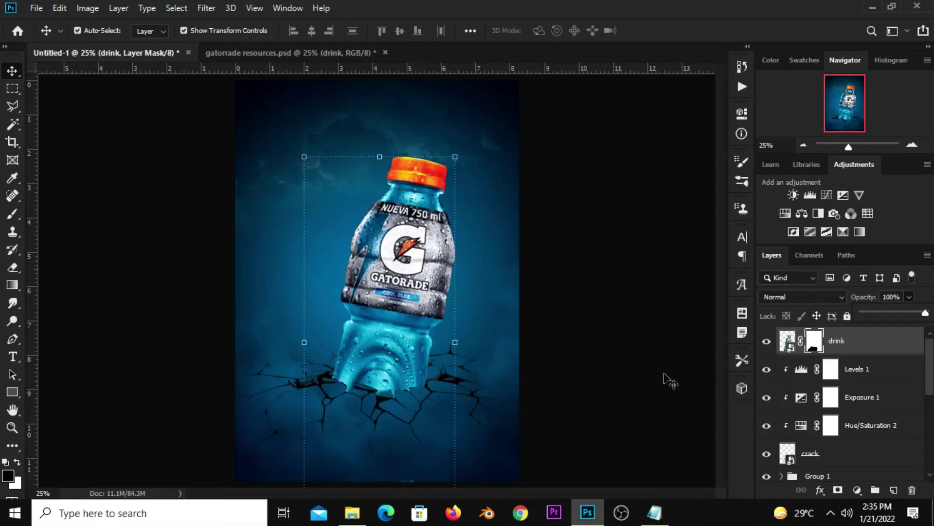
pyautogui.click(637, 381)
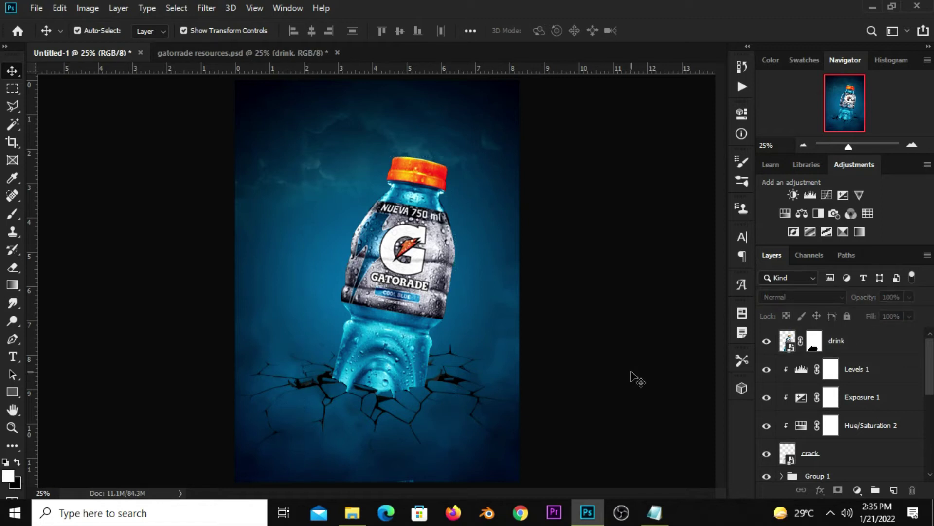
pyautogui.click(767, 342)
pyautogui.click(767, 342)
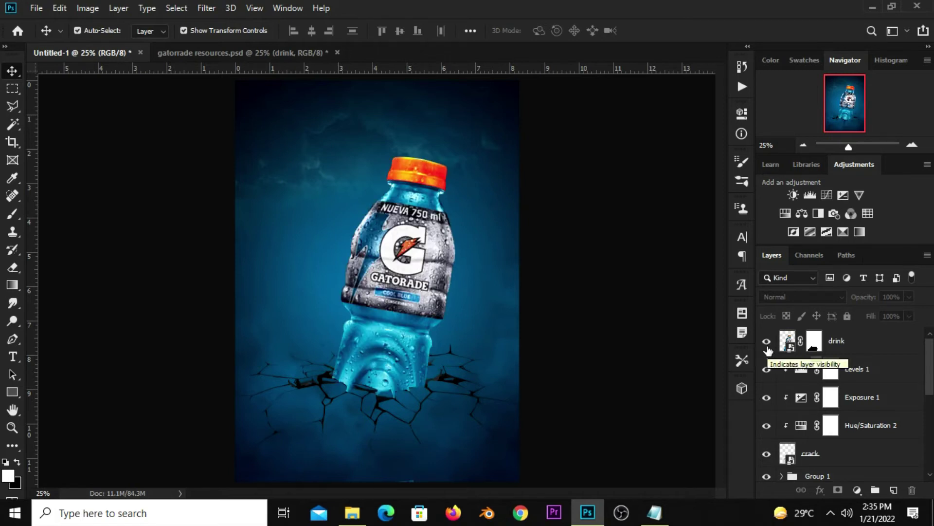
# Step: Target the drink layer's mask and pick the Brush Tool
pyautogui.scroll(2, 409, 388)
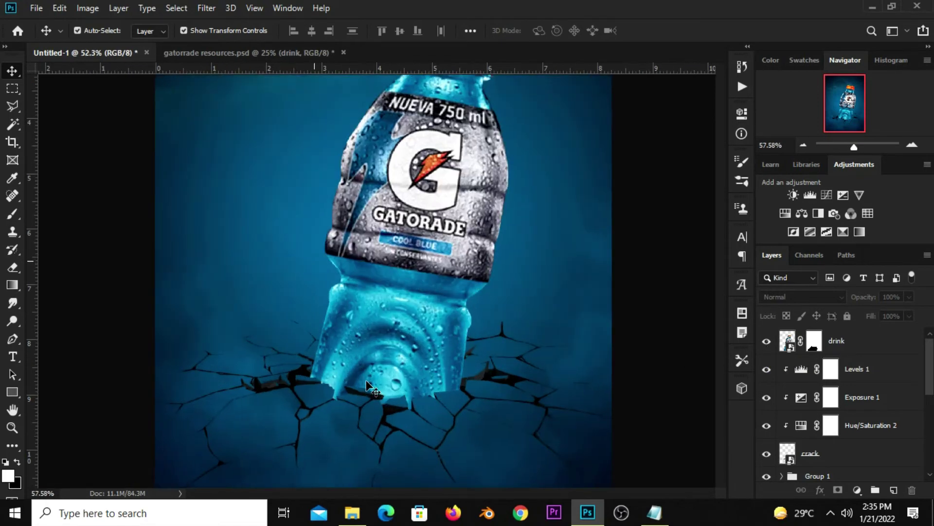
pyautogui.scroll(2, 408, 389)
pyautogui.scroll(2, 409, 388)
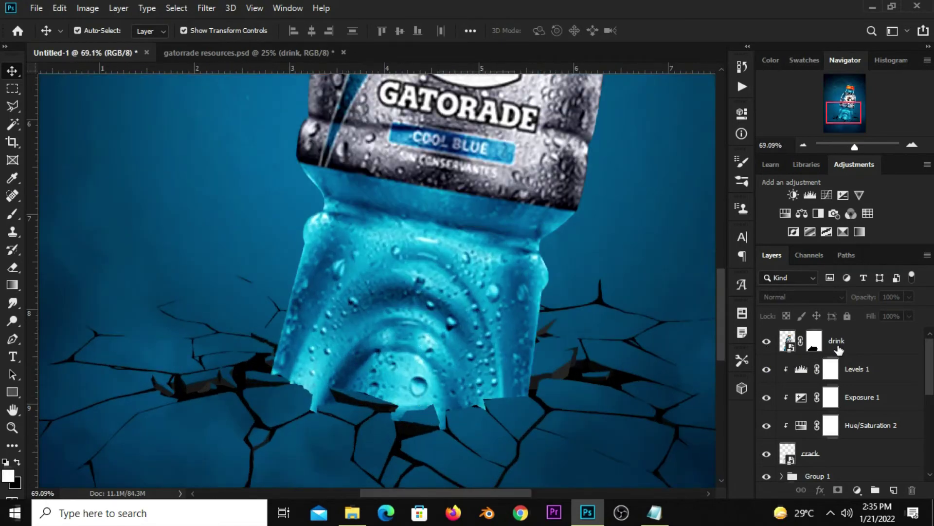
pyautogui.click(818, 345)
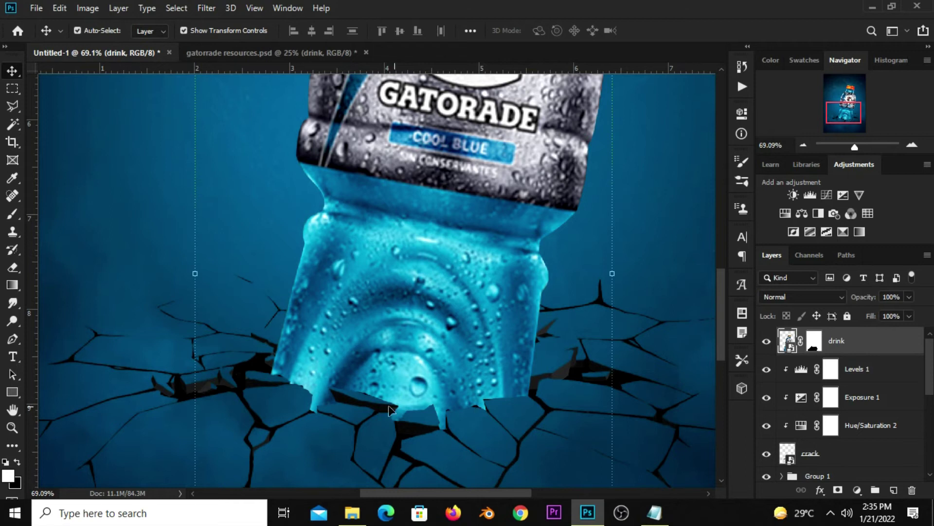
pyautogui.scroll(2, 389, 410)
pyautogui.scroll(2, 387, 411)
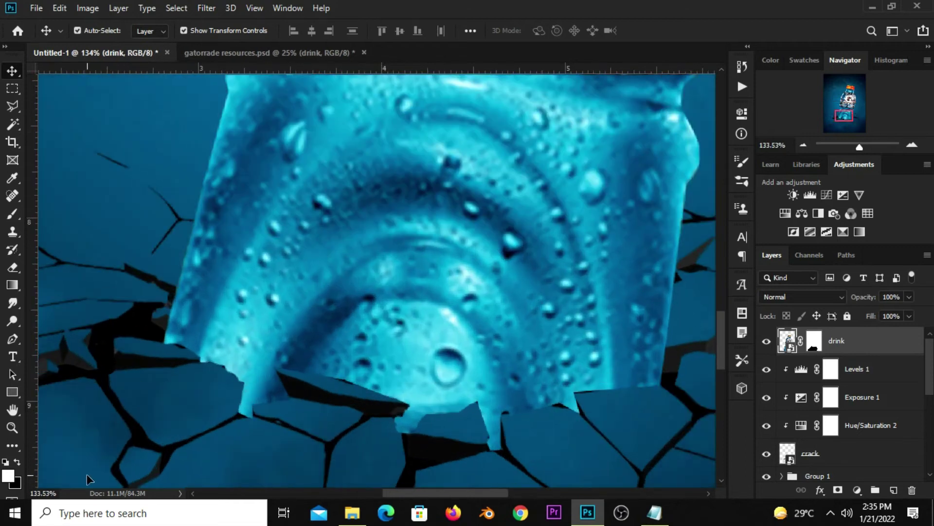
pyautogui.click(812, 341)
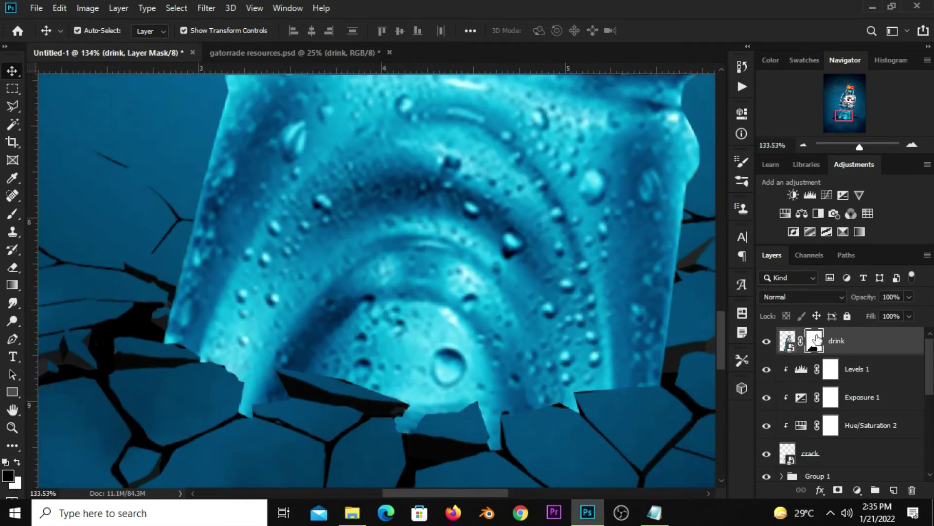
pyautogui.rightClick(12, 213)
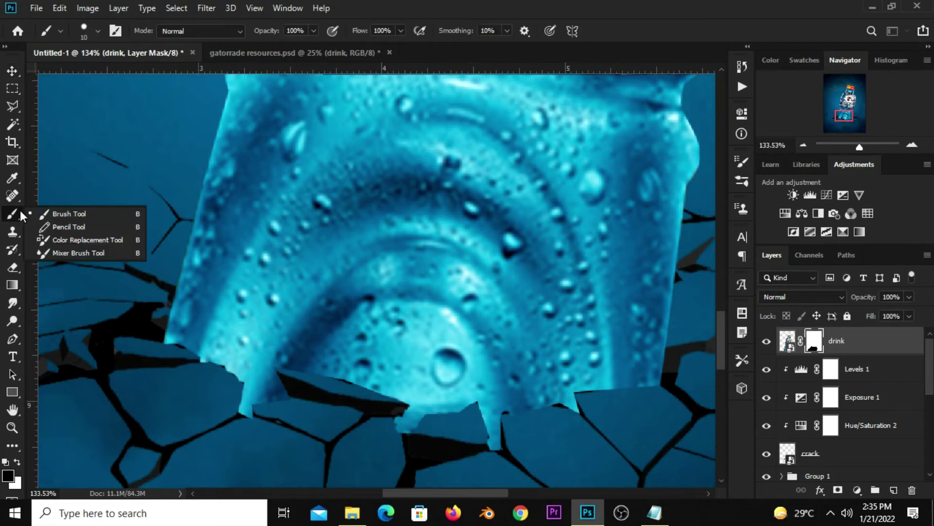
pyautogui.click(63, 214)
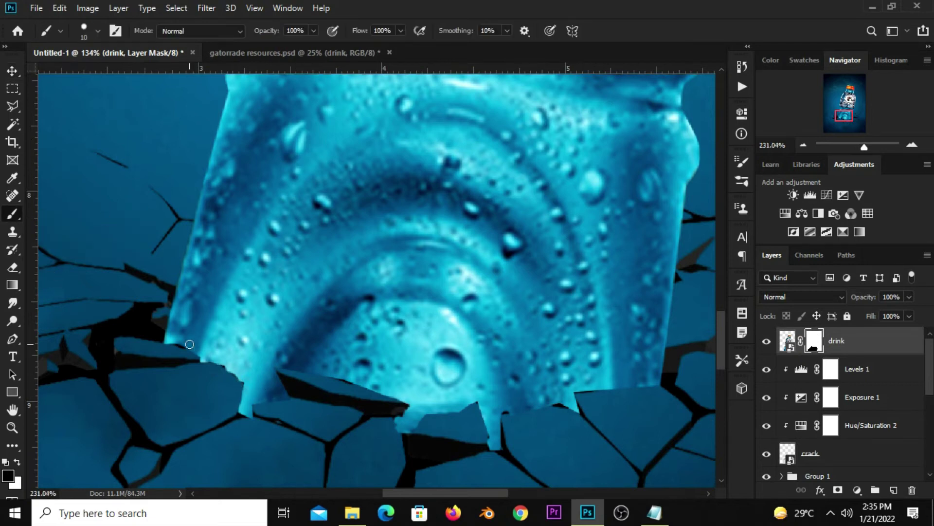
# Step: Paint white on the mask to refine the bottle's lower-left base edge
pyautogui.scroll(3, 195, 345)
pyautogui.scroll(3, 184, 338)
pyautogui.click(17, 461)
pyautogui.moveTo(186, 343); pyautogui.dragTo(129, 324)
pyautogui.moveTo(288, 406)
pyautogui.mouseDown()
pyautogui.moveTo(245, 382)
pyautogui.moveTo(323, 408)
pyautogui.moveTo(346, 440)
pyautogui.moveTo(326, 416)
pyautogui.mouseUp()
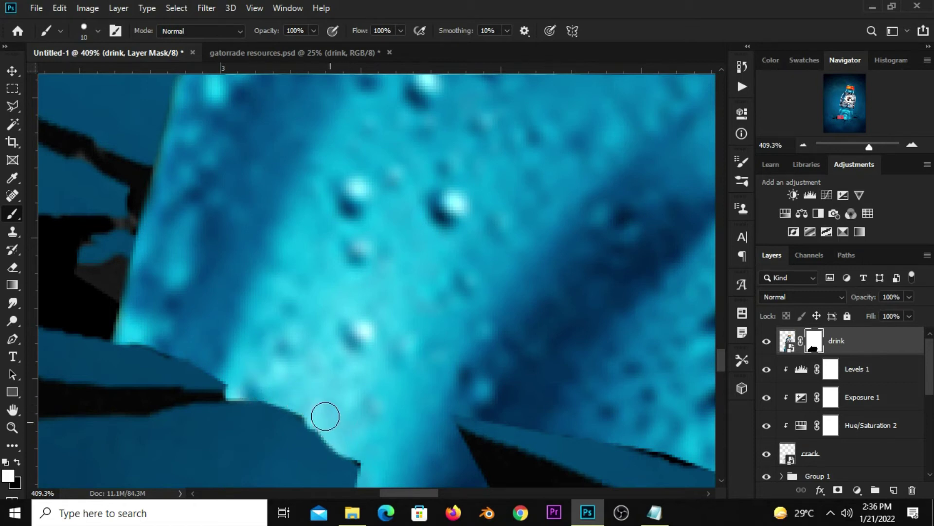
pyautogui.click(18, 461)
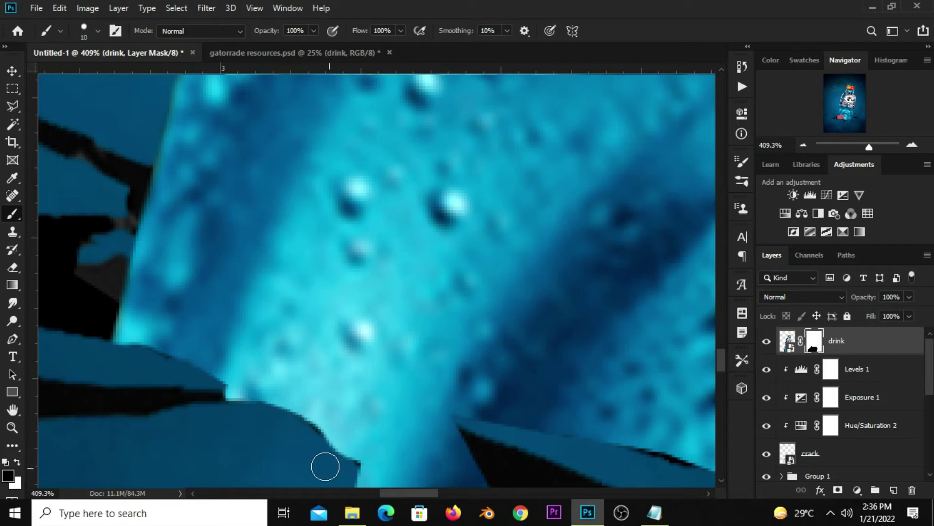
pyautogui.scroll(-2, 300, 423)
pyautogui.scroll(-2, 341, 418)
pyautogui.scroll(-1, 426, 408)
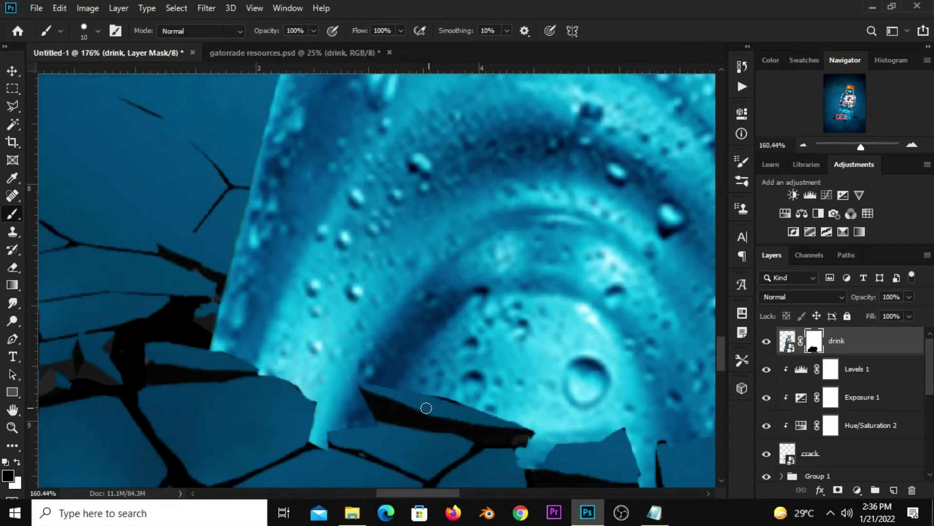
pyautogui.scroll(1, 427, 407)
pyautogui.scroll(2, 448, 409)
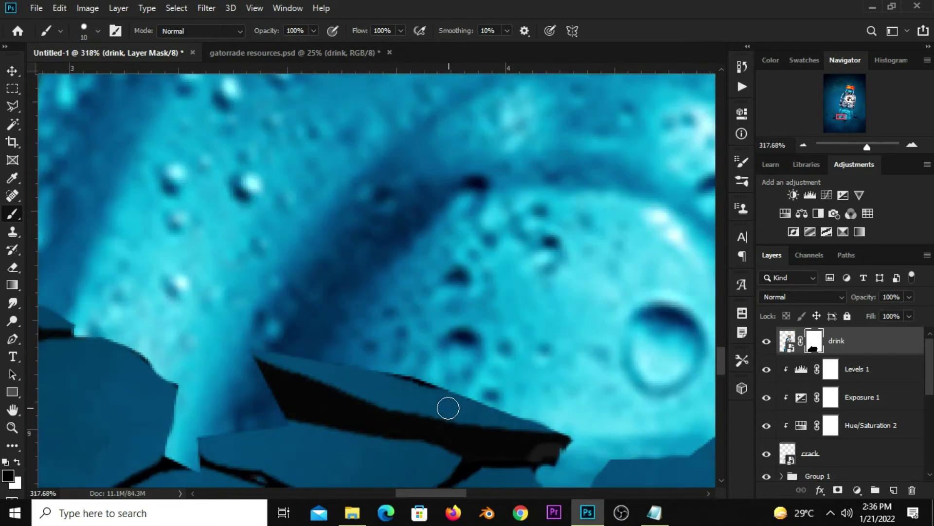
# Step: Paint white to remove the dark sliver along the crack edge
pyautogui.click(18, 462)
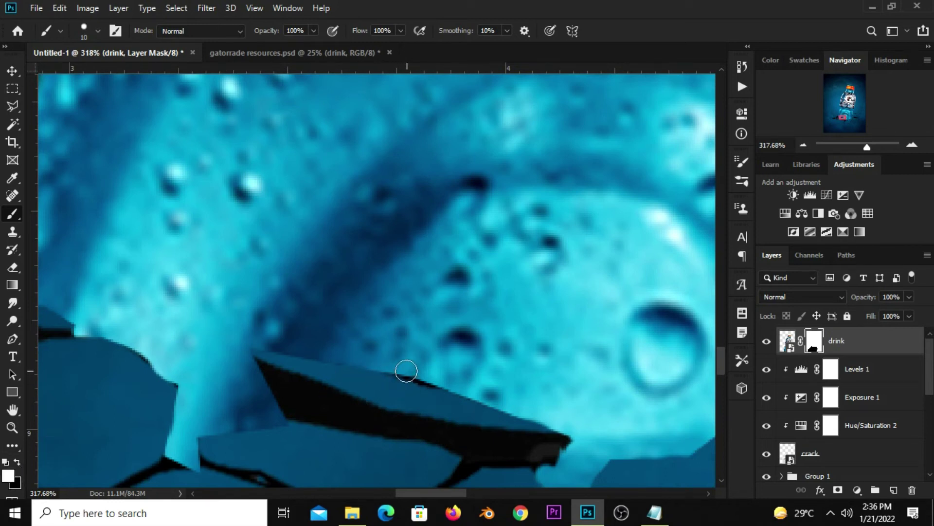
pyautogui.moveTo(421, 370); pyautogui.dragTo(406, 370)
pyautogui.click(17, 461)
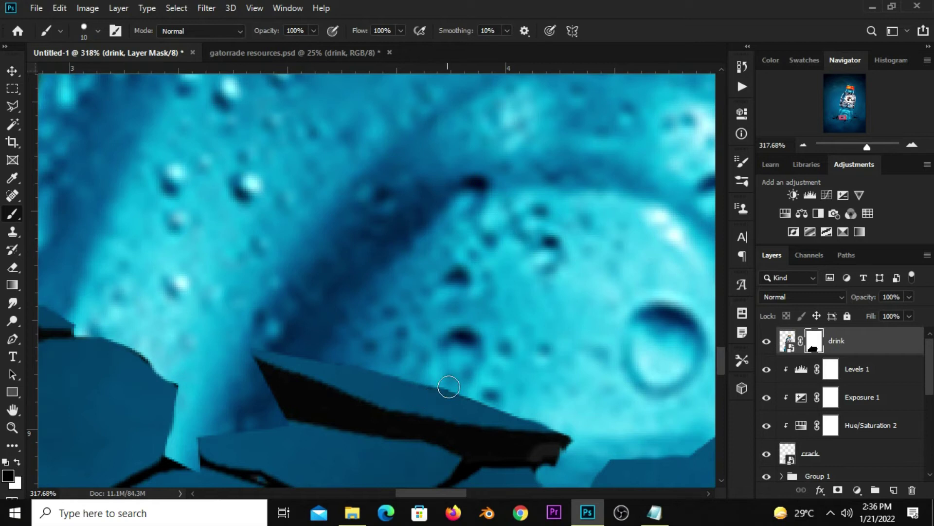
pyautogui.keyDown('alt'); pyautogui.scroll(-3, 447, 341); pyautogui.keyUp('alt')
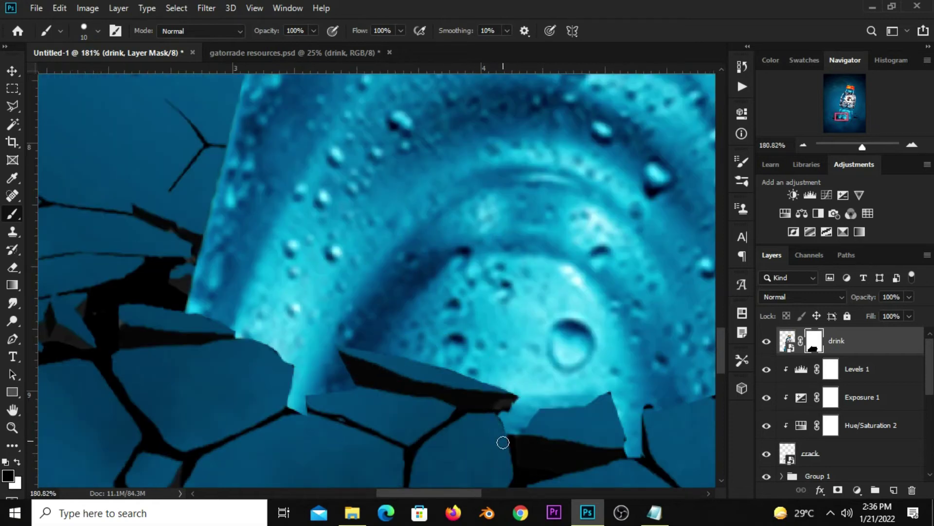
pyautogui.keyDown('alt'); pyautogui.scroll(-2, 489, 418); pyautogui.keyUp('alt')
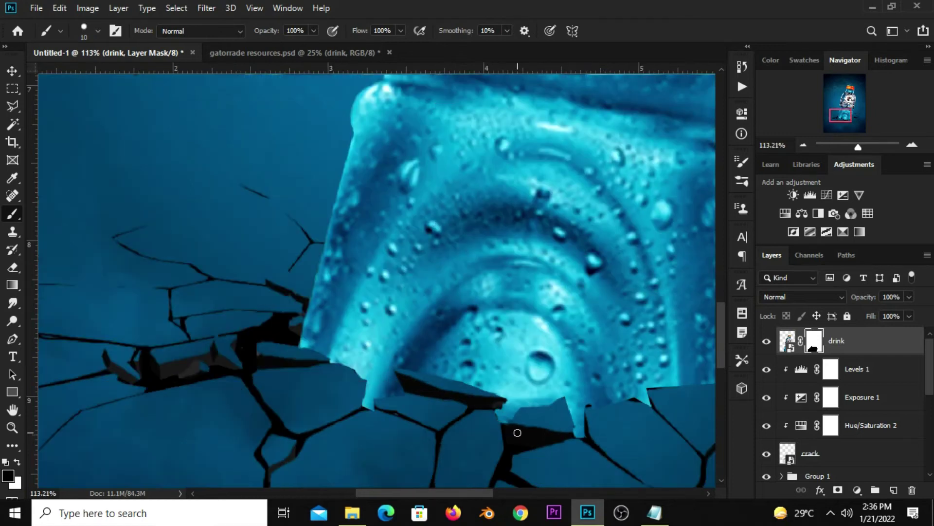
pyautogui.keyDown('alt'); pyautogui.scroll(-2, 475, 426); pyautogui.keyUp('alt')
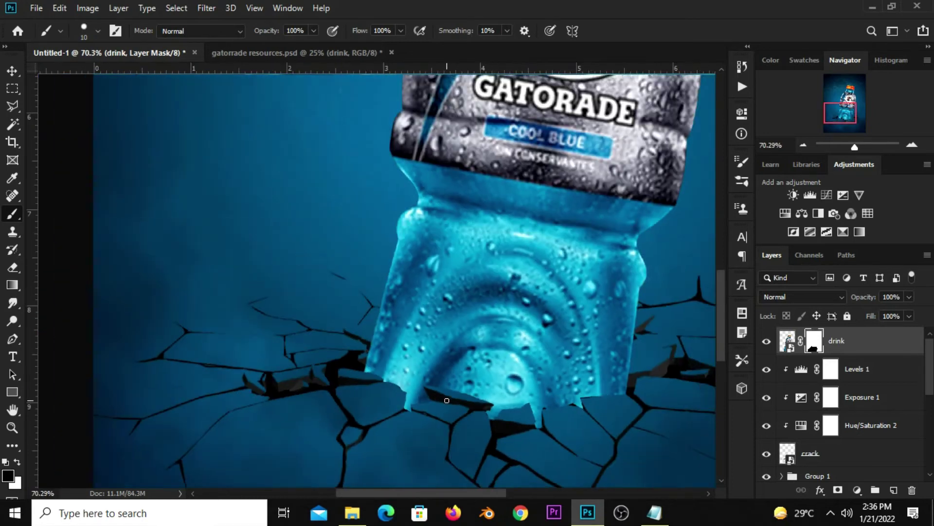
pyautogui.keyDown('alt'); pyautogui.scroll(-4, 447, 405); pyautogui.keyUp('alt')
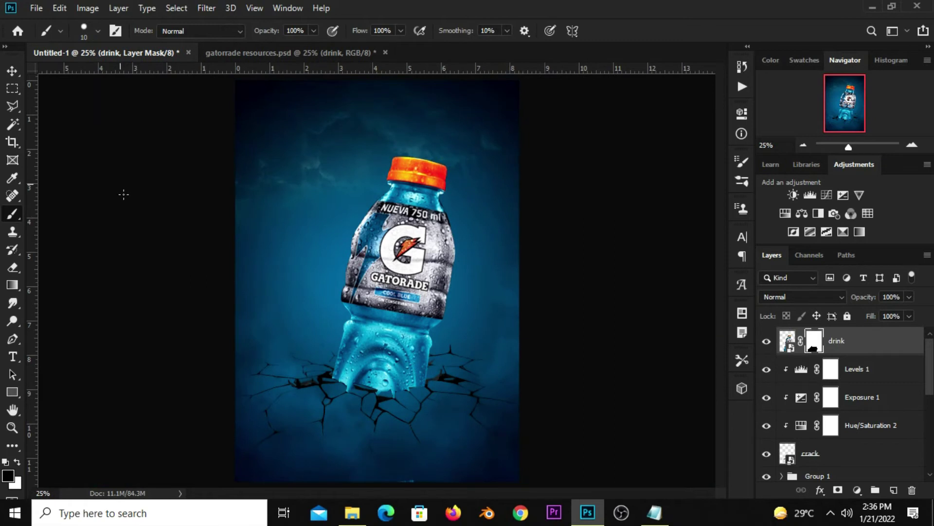
# Step: Select the drink layer with the Move tool and toggle it to check the cleaned mask
pyautogui.click(9, 72)
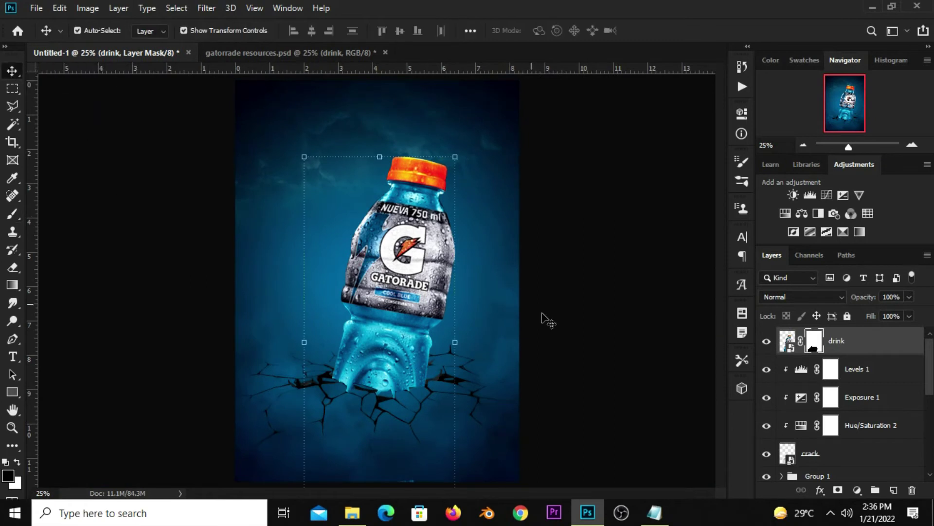
pyautogui.click(578, 321)
pyautogui.click(837, 341)
pyautogui.click(767, 342)
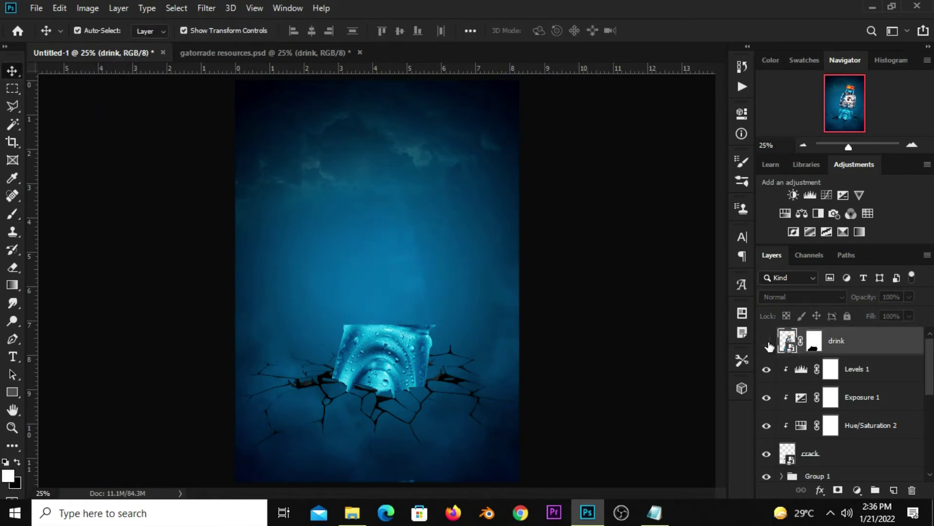
pyautogui.click(768, 343)
# Step: Add a Levels layer clipped to drink, output white lowered to 53, mask inverted
pyautogui.click(857, 490)
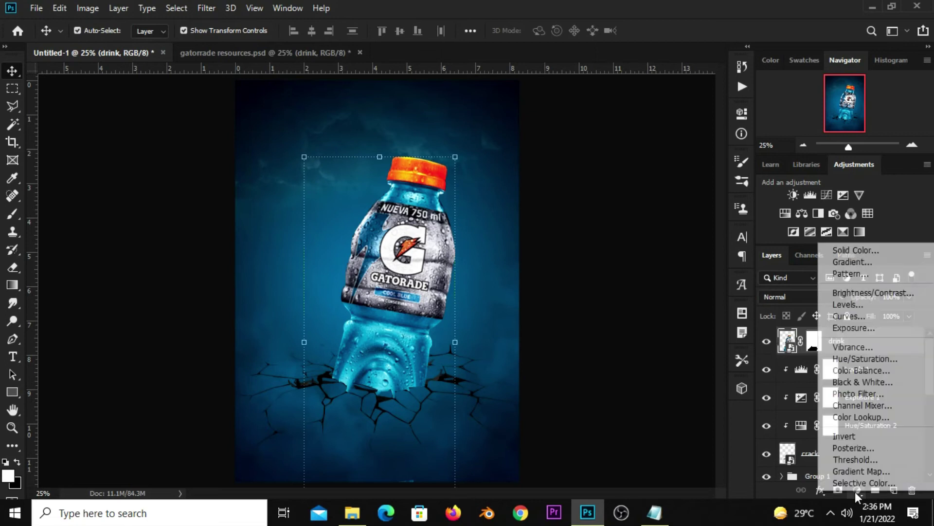
pyautogui.click(837, 306)
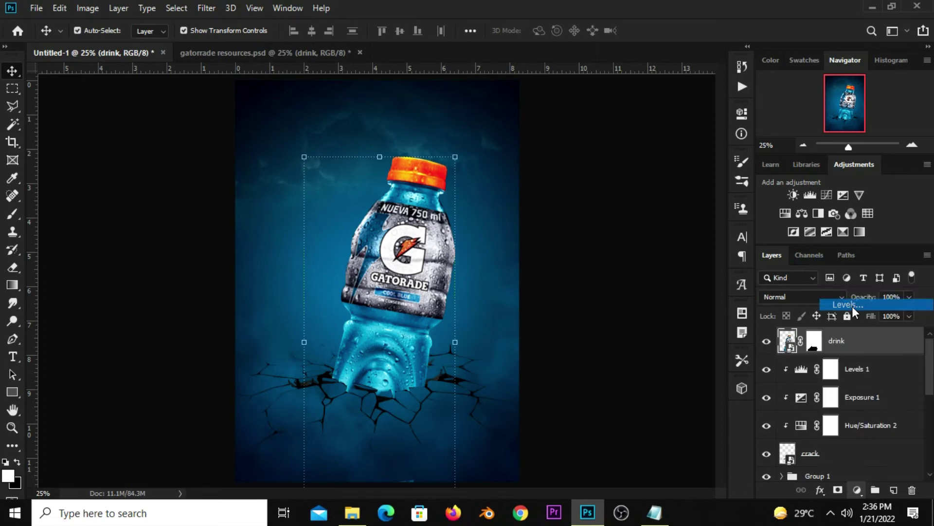
pyautogui.click(624, 341)
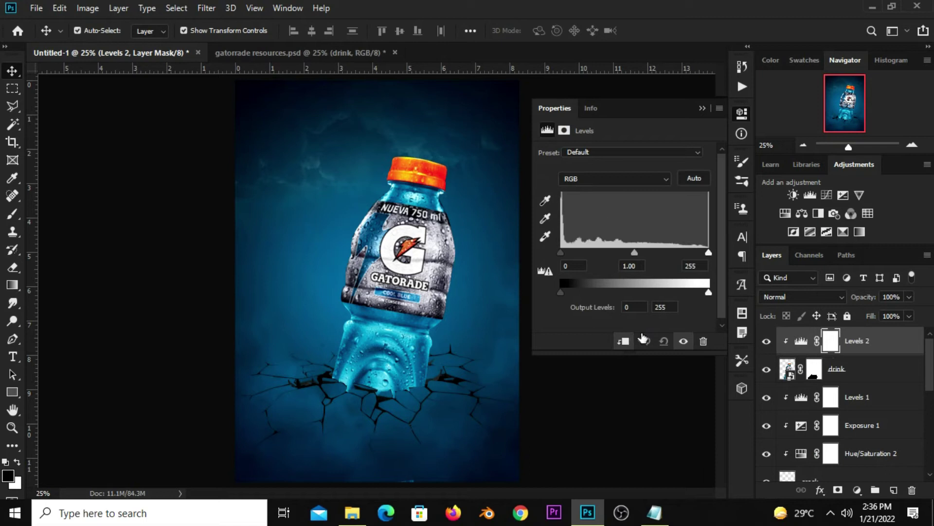
pyautogui.moveTo(709, 292); pyautogui.dragTo(592, 293)
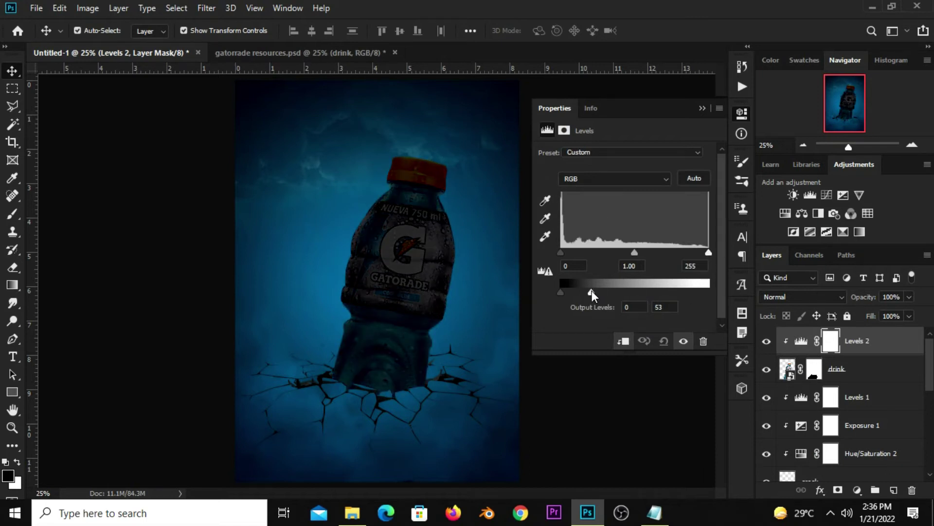
pyautogui.click(683, 340)
pyautogui.click(703, 108)
pyautogui.click(766, 340)
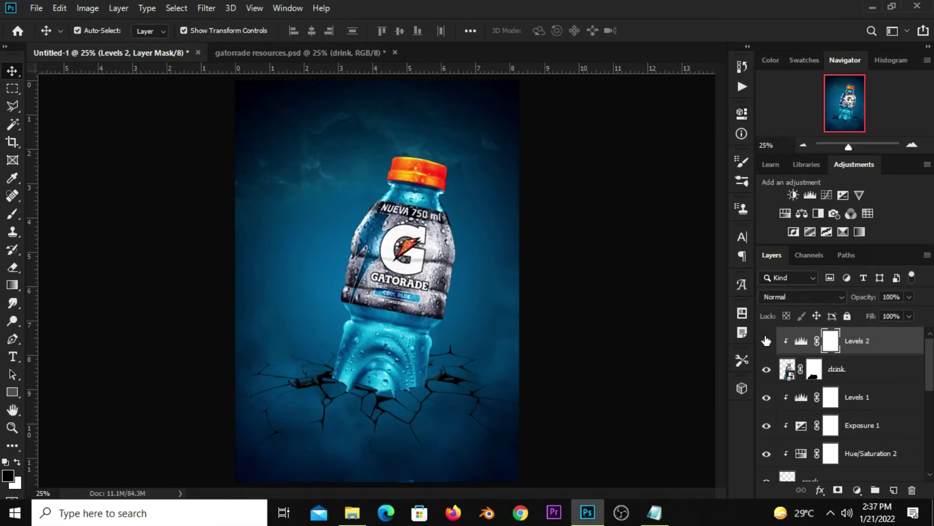
pyautogui.hotkey('ctrl', 'i')
# Step: Set up a fully soft brush at 183 px, then enlarge it
pyautogui.click(13, 214)
pyautogui.click(68, 214)
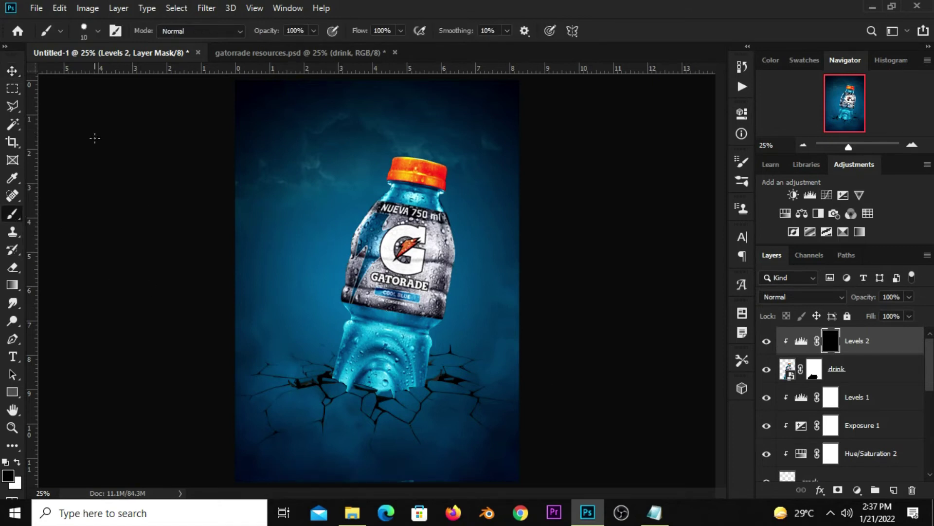
pyautogui.click(95, 38)
pyautogui.moveTo(95, 102); pyautogui.dragTo(76, 107)
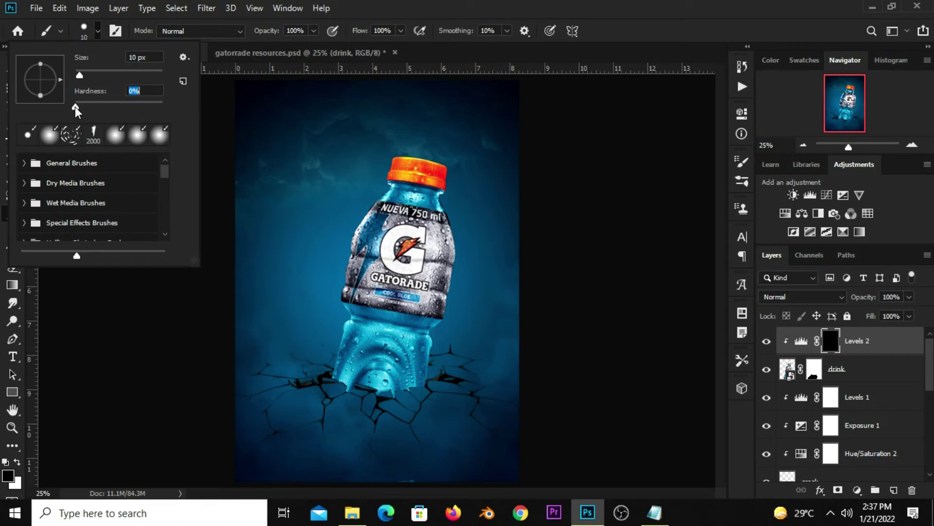
pyautogui.doubleClick(149, 57)
pyautogui.write('183')
pyautogui.press('Return')
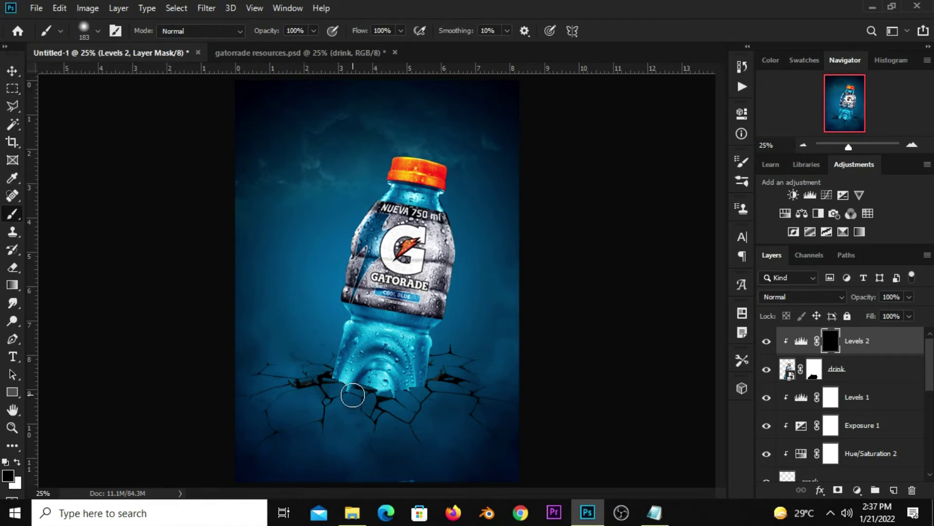
pyautogui.press(']')
pyautogui.press(']')
# Step: Paint white on the Levels 2 mask to darken the bottle's base in the crack
pyautogui.click(16, 462)
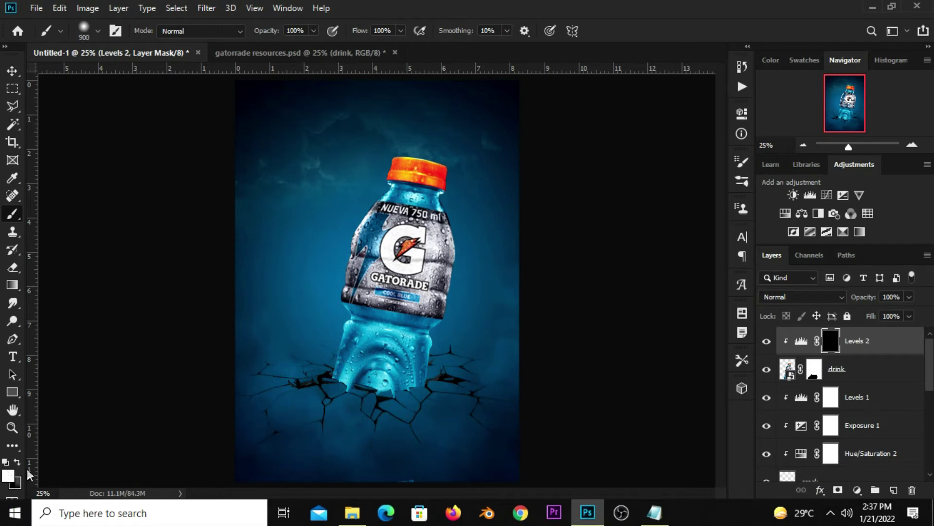
pyautogui.press('[')
pyautogui.press('[')
pyautogui.press('[')
pyautogui.moveTo(316, 410)
pyautogui.mouseDown()
pyautogui.moveTo(359, 432)
pyautogui.moveTo(433, 428)
pyautogui.mouseUp()
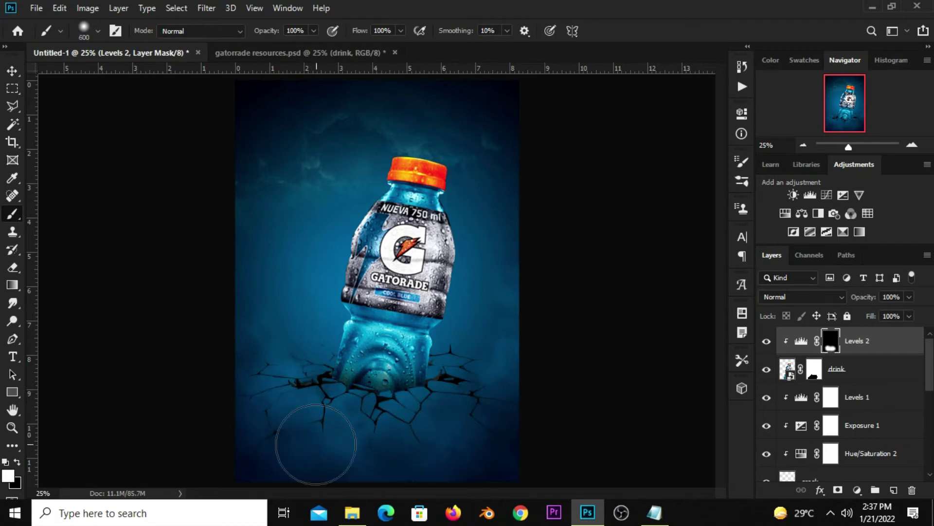
pyautogui.click(14, 72)
pyautogui.click(94, 111)
pyautogui.click(767, 341)
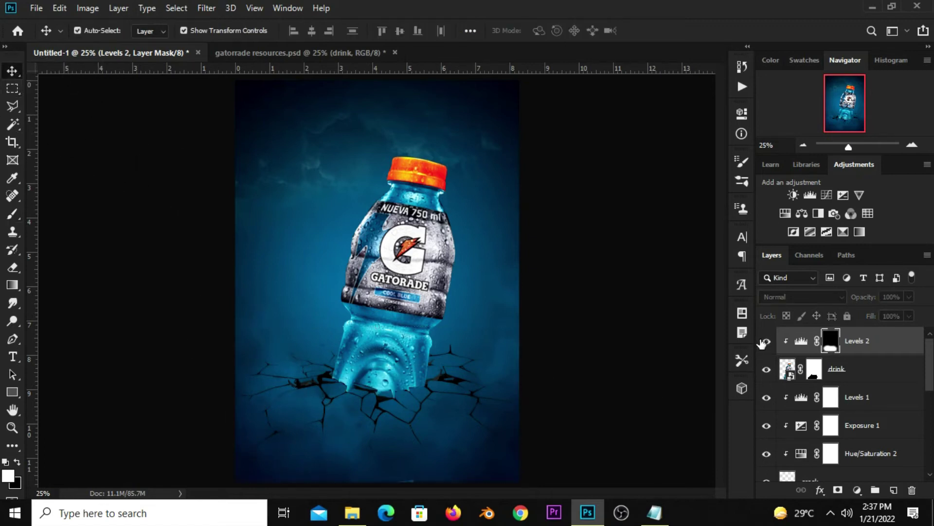
# Step: Duplicate Levels 2, clip the copy, and lower its opacity to 18%
pyautogui.hotkey('ctrl', 'j')
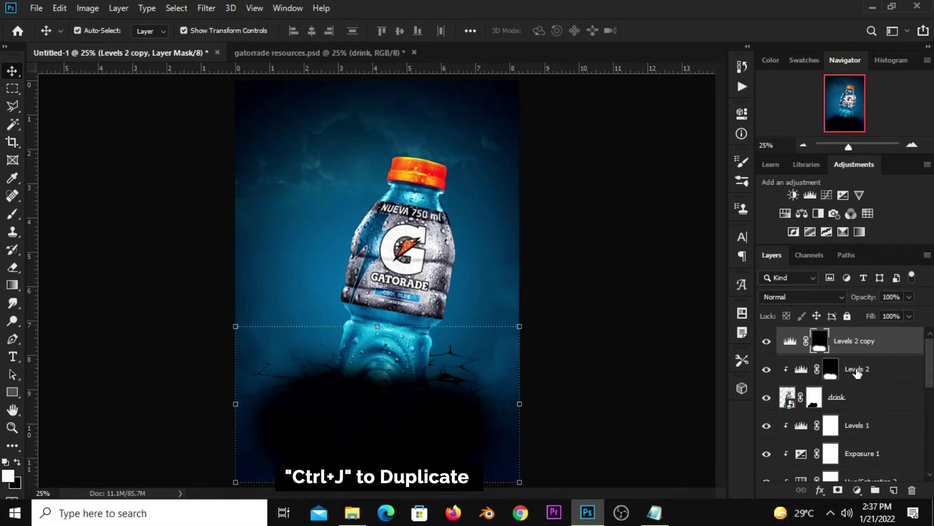
pyautogui.rightClick(856, 344)
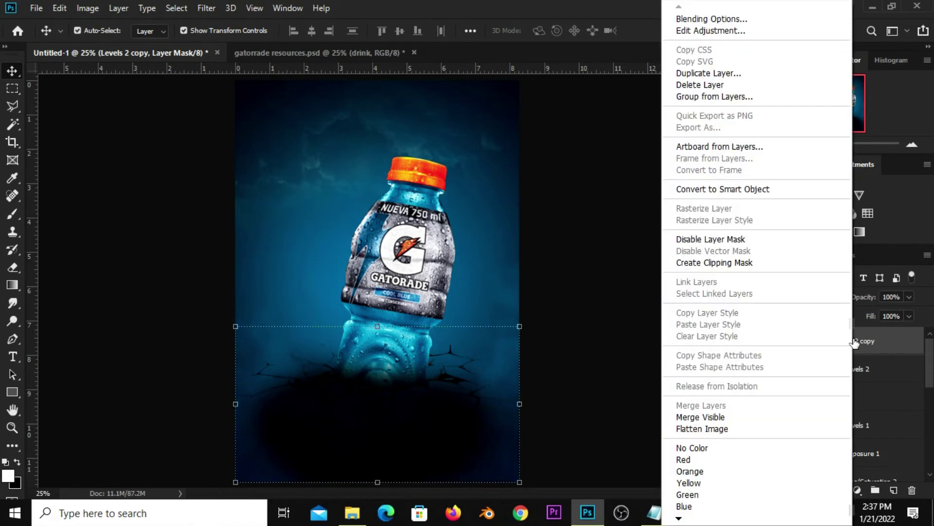
pyautogui.click(682, 264)
pyautogui.click(768, 342)
pyautogui.click(909, 297)
pyautogui.moveTo(913, 312); pyautogui.dragTo(859, 318)
pyautogui.click(774, 348)
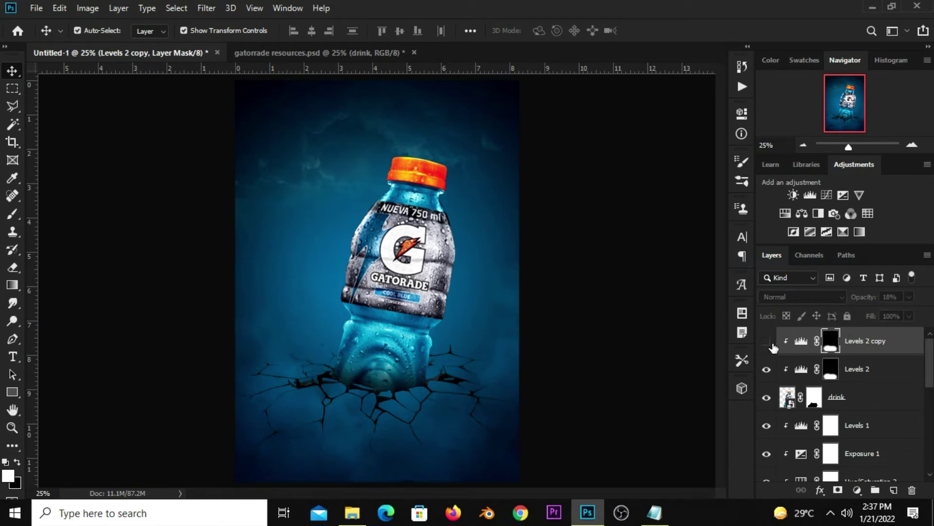
pyautogui.click(666, 353)
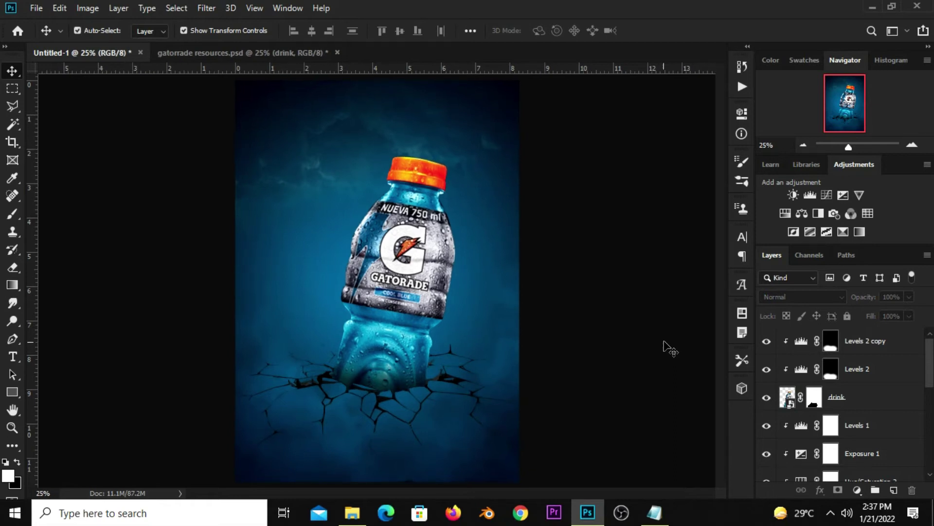
# Step: Add a new empty layer and copy the 0099ba colour code
pyautogui.click(894, 490)
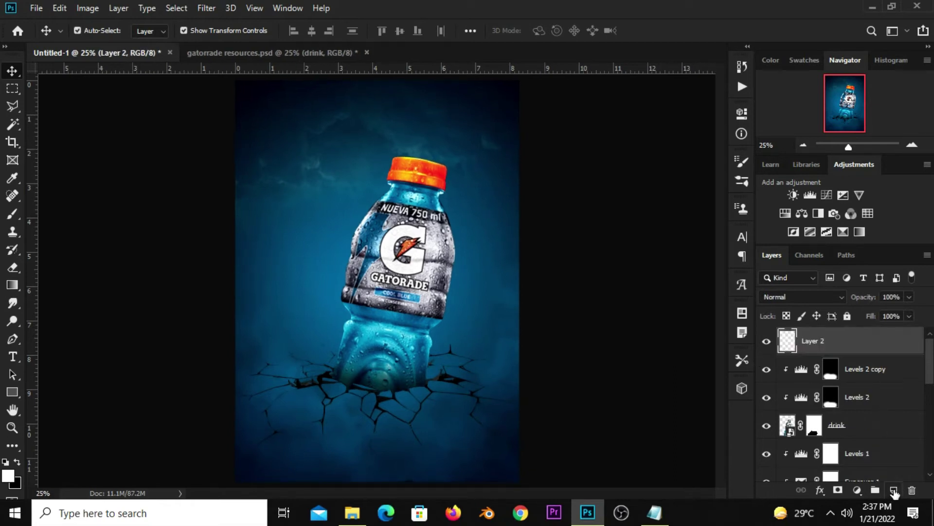
pyautogui.click(655, 512)
pyautogui.doubleClick(356, 118)
pyautogui.rightClick(345, 107)
pyautogui.click(377, 151)
pyautogui.click(428, 6)
# Step: Set the foreground to #0099ba and paint a 1500 px soft glow on the right side
pyautogui.moveTo(13, 214); pyautogui.dragTo(54, 215)
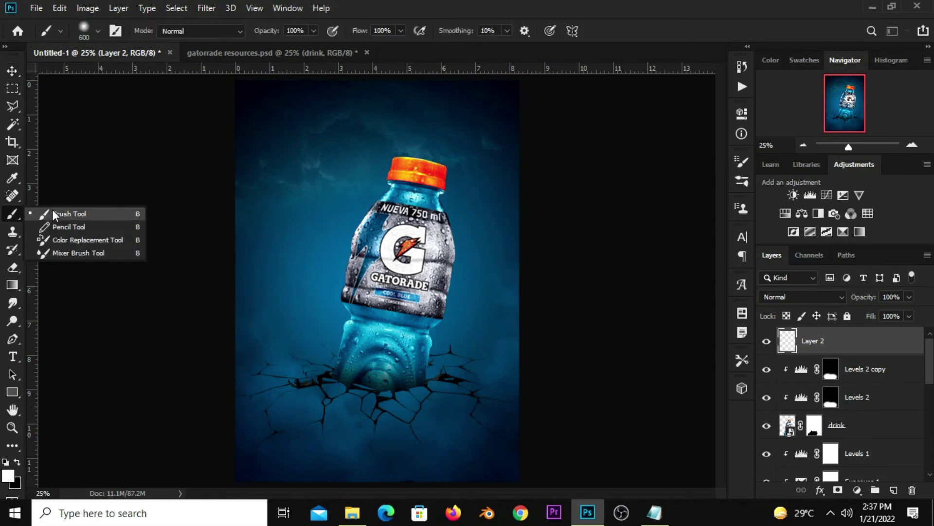
pyautogui.click(9, 475)
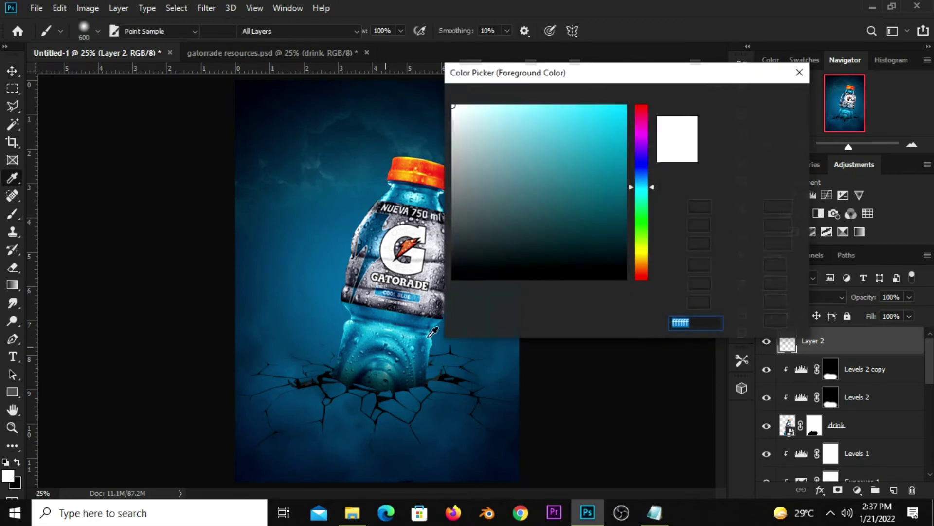
pyautogui.rightClick(697, 322)
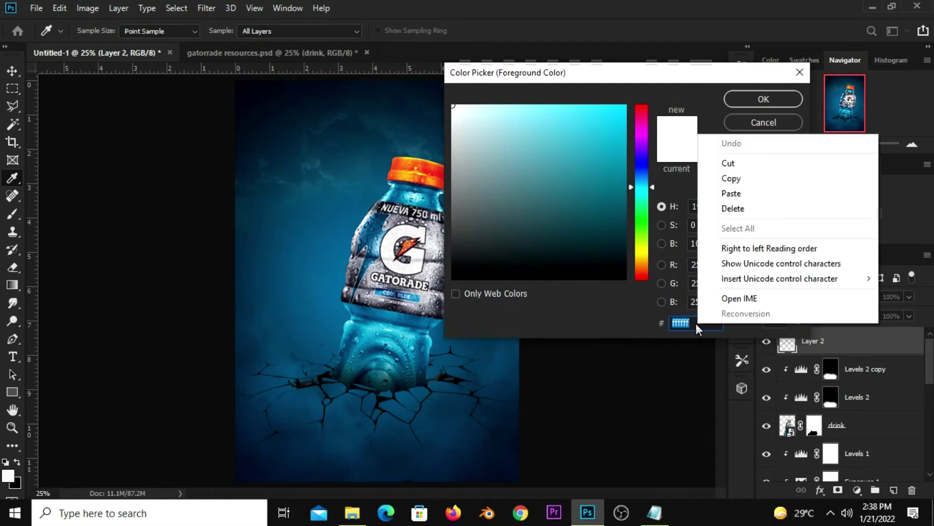
pyautogui.click(740, 190)
pyautogui.doubleClick(709, 321)
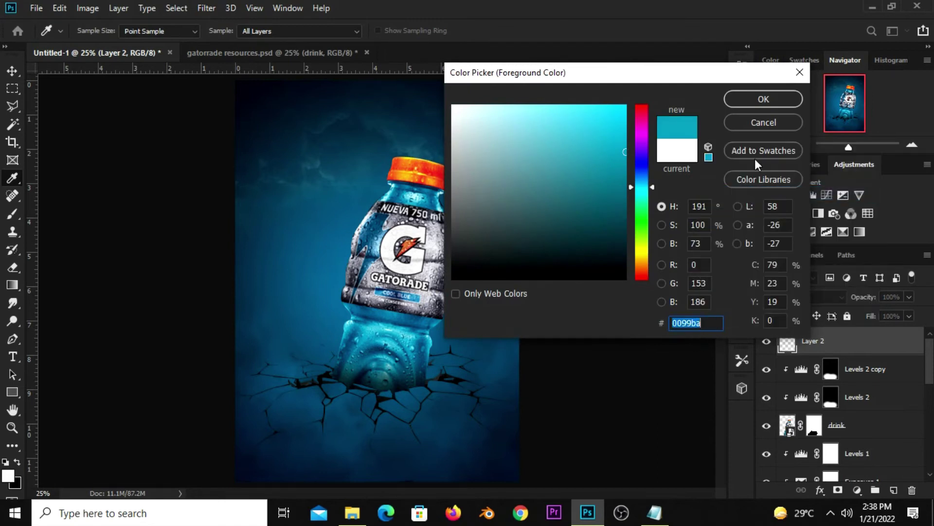
pyautogui.click(758, 98)
pyautogui.press(']')
pyautogui.press(']')
pyautogui.press(']')
pyautogui.press(']')
pyautogui.press(']')
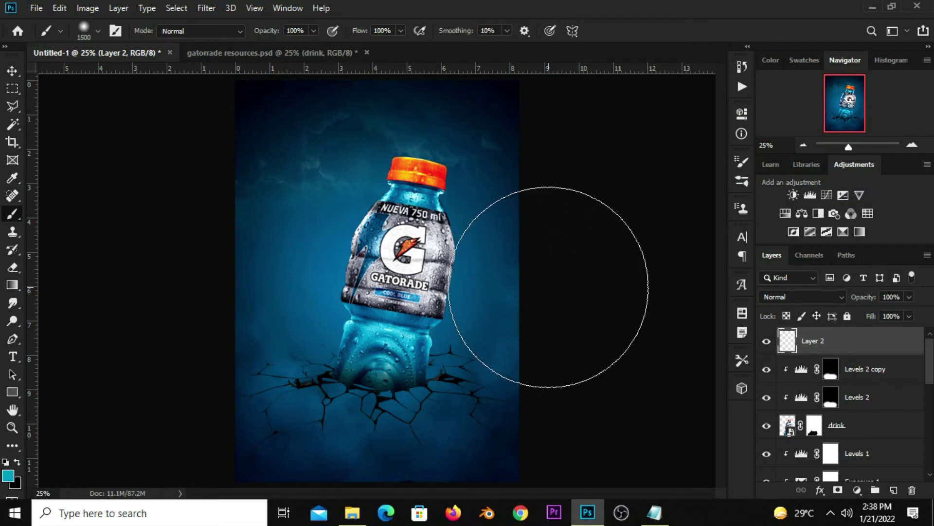
pyautogui.click(548, 287)
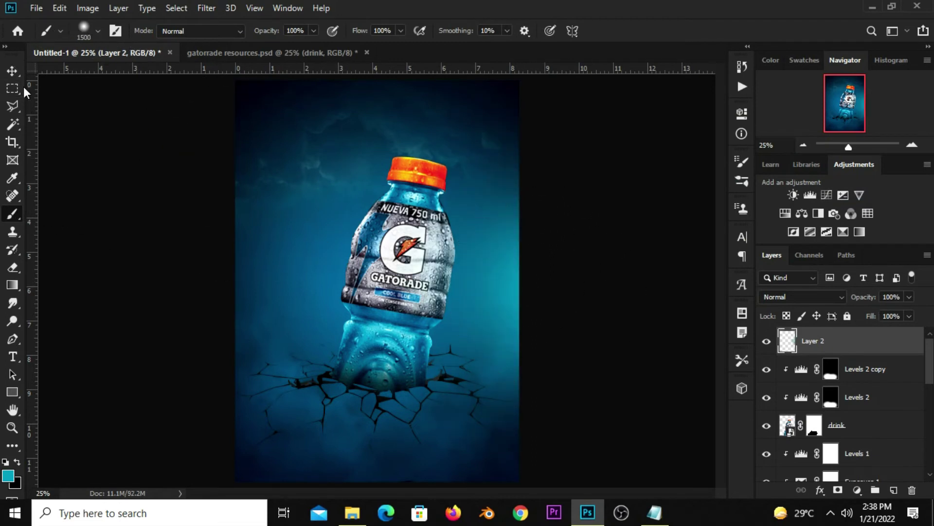
# Step: Free Transform the teal glow to 120% width and shift it toward the bottle
pyautogui.click(13, 71)
pyautogui.click(60, 71)
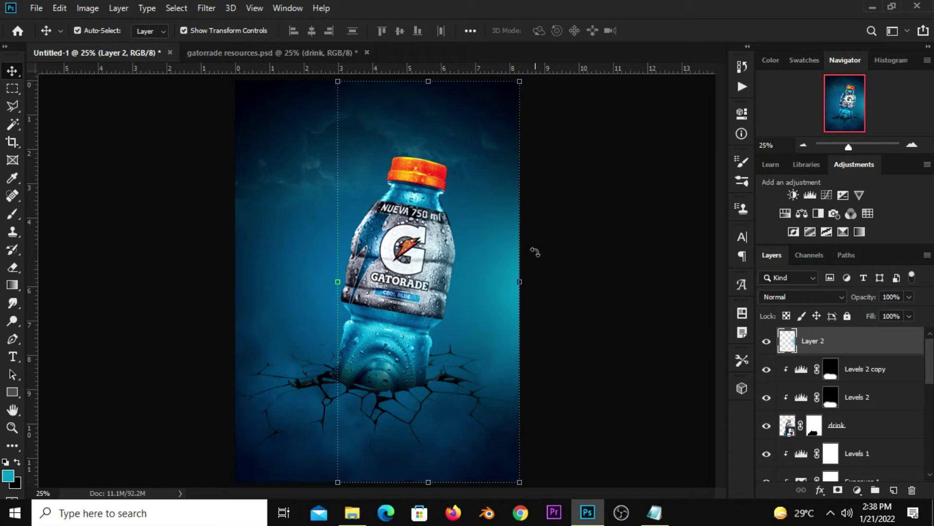
pyautogui.moveTo(519, 282); pyautogui.dragTo(557, 281)
pyautogui.moveTo(469, 281); pyautogui.dragTo(450, 281)
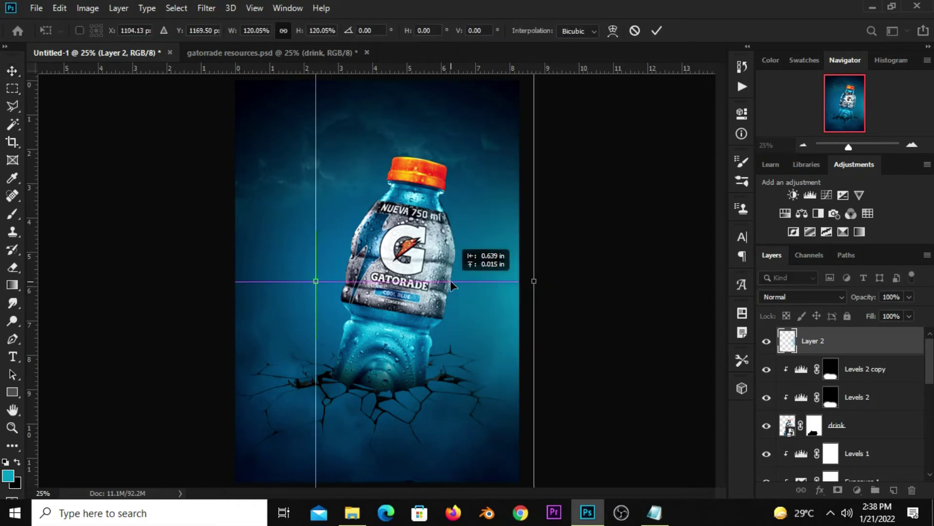
pyautogui.press('Return')
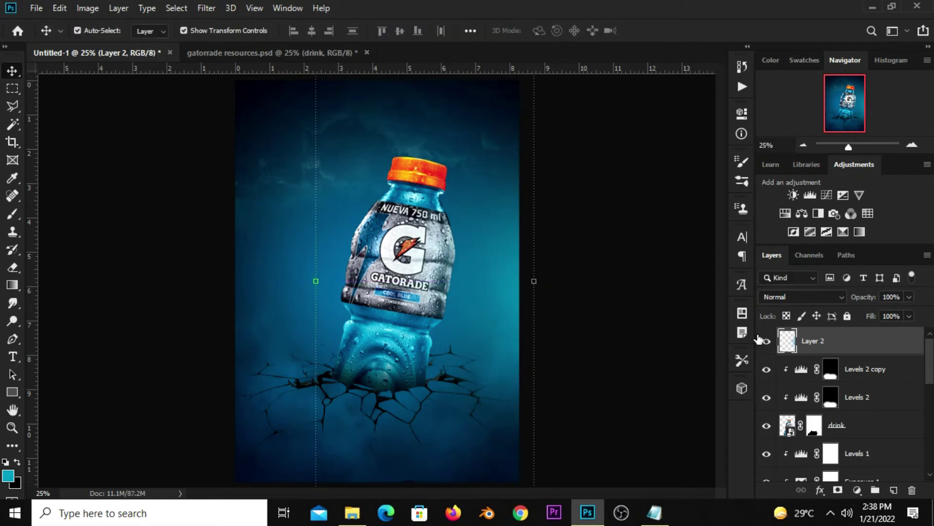
# Step: Blend the glow in Screen mode and toggle layers to check the result
pyautogui.click(774, 297)
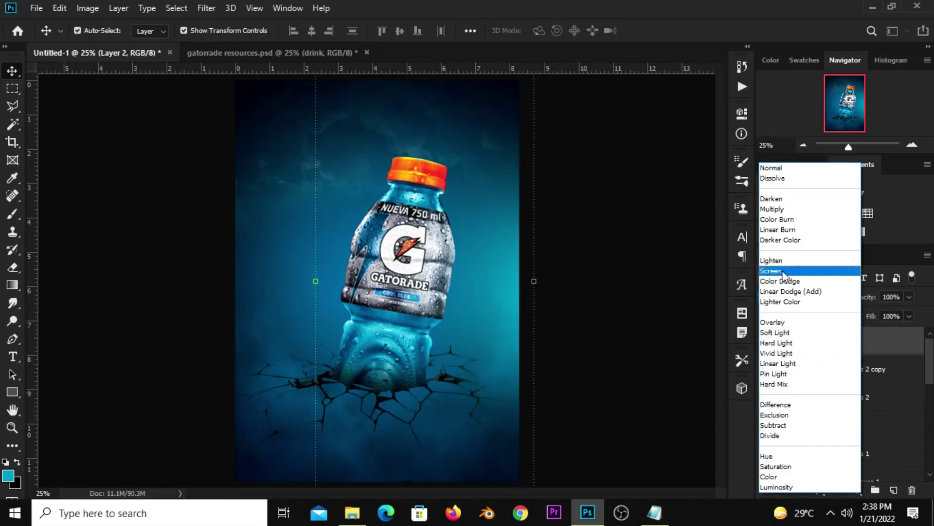
pyautogui.click(783, 271)
pyautogui.click(767, 344)
pyautogui.click(768, 344)
pyautogui.click(630, 331)
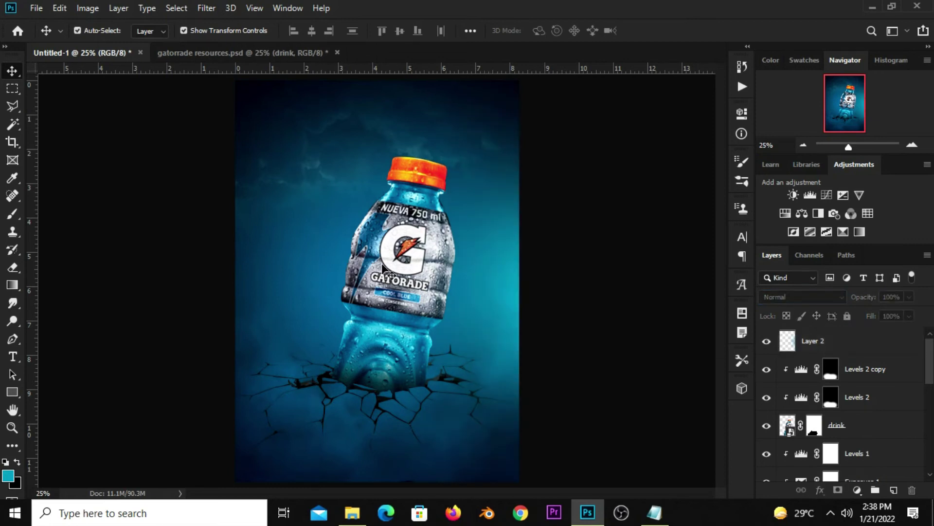
pyautogui.click(389, 272)
pyautogui.click(765, 427)
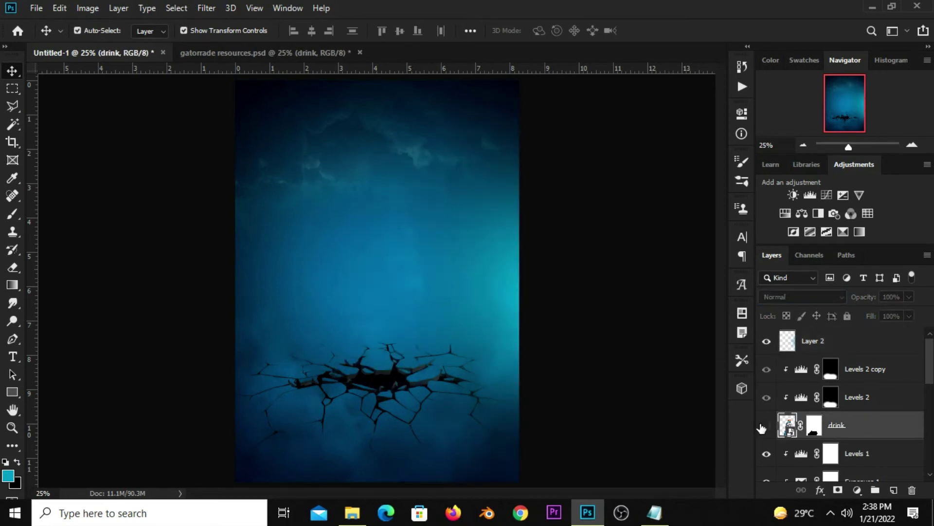
pyautogui.click(765, 427)
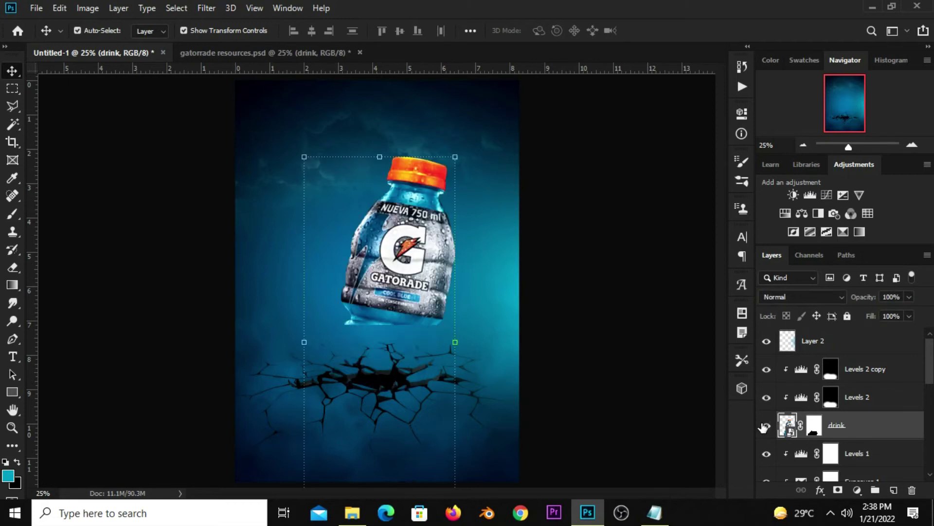
pyautogui.click(863, 370)
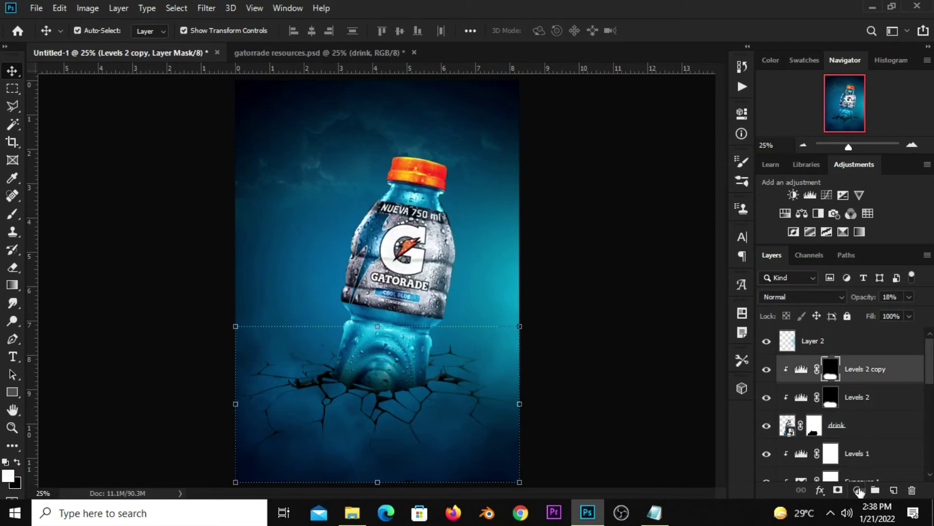
# Step: Add a Solid Color fill layer with colour #0099ba
pyautogui.click(858, 490)
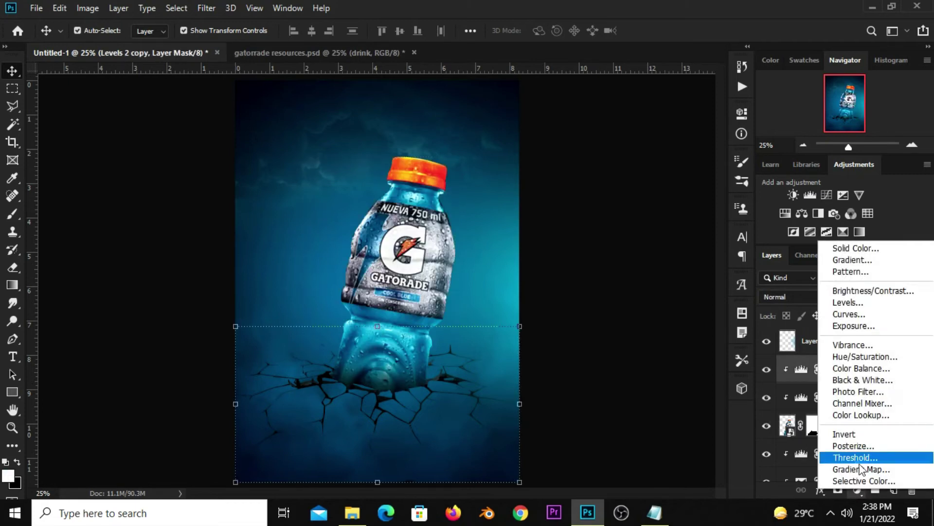
pyautogui.click(847, 248)
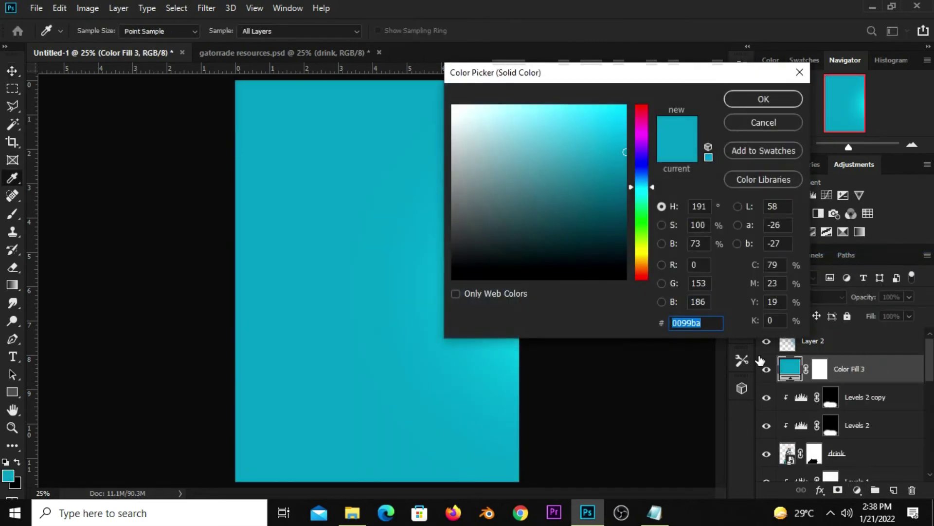
pyautogui.click(713, 324)
pyautogui.doubleClick(713, 325)
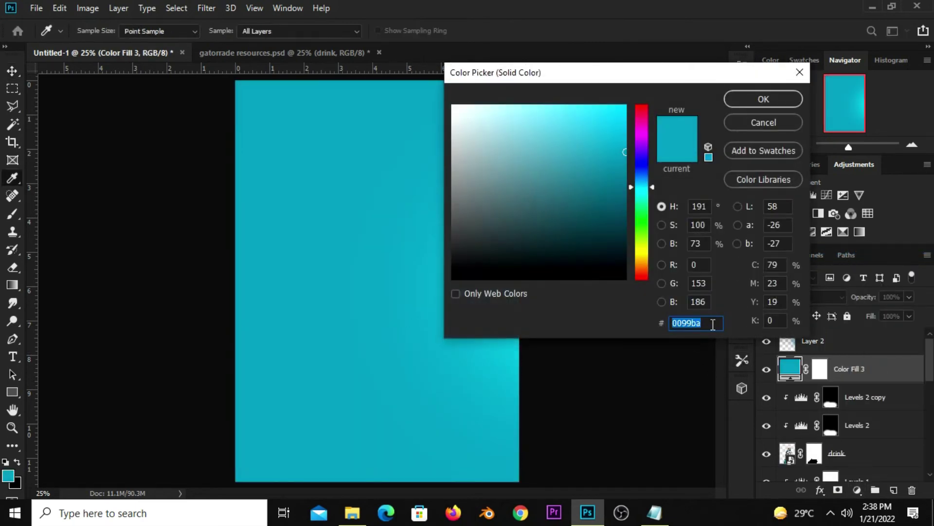
pyautogui.click(744, 101)
pyautogui.click(767, 369)
# Step: Clip the colour fill to the bottle and toggle it to check
pyautogui.rightClick(852, 375)
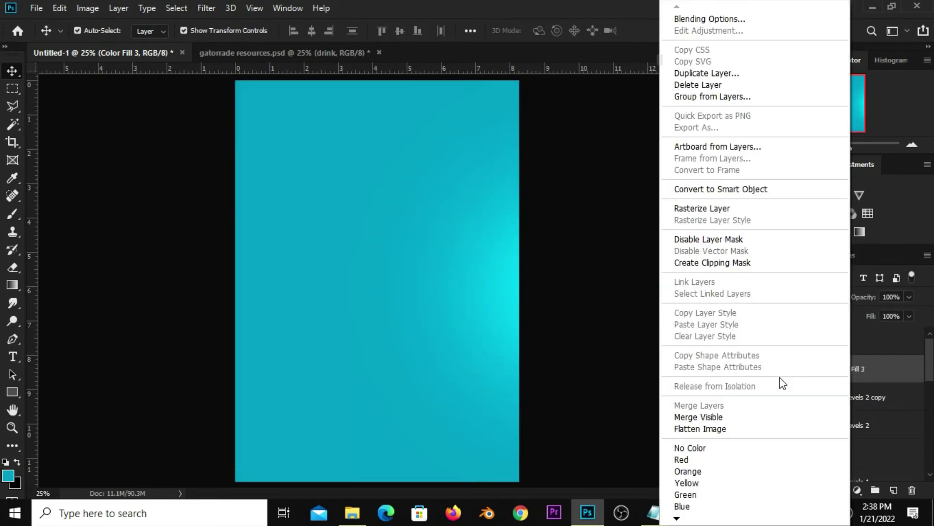
pyautogui.click(696, 262)
pyautogui.scroll(-1, 841, 400)
pyautogui.scroll(1, 841, 400)
pyautogui.click(766, 454)
pyautogui.click(767, 369)
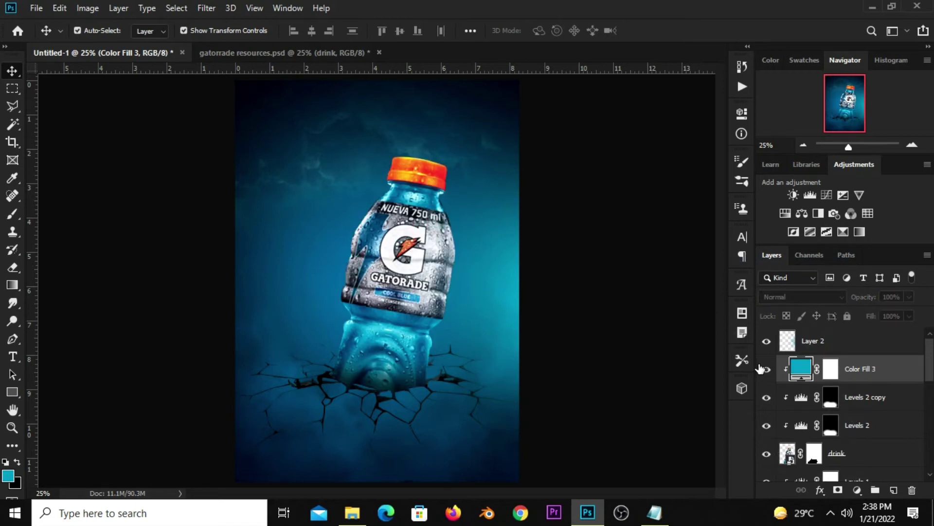
pyautogui.click(762, 369)
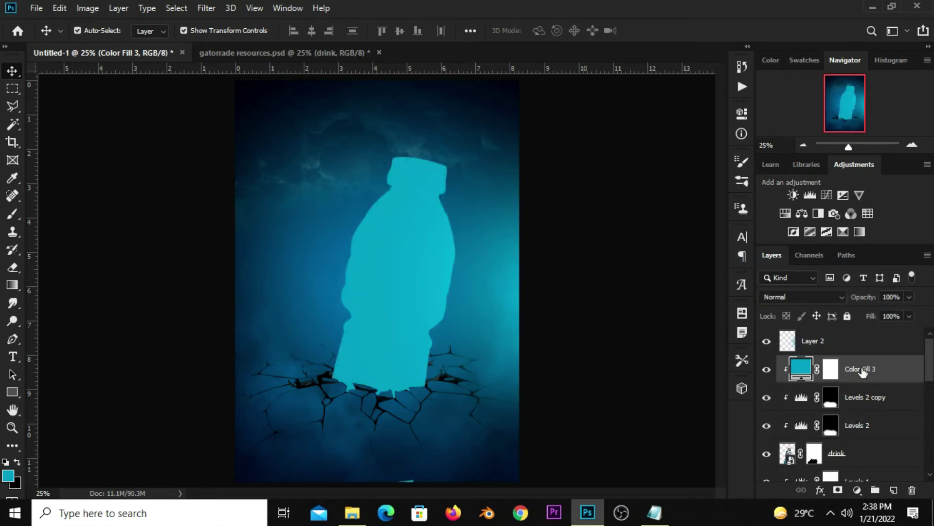
# Step: Set the colour fill's blend mode to Linear Dodge (Add) and compare the tint
pyautogui.click(791, 297)
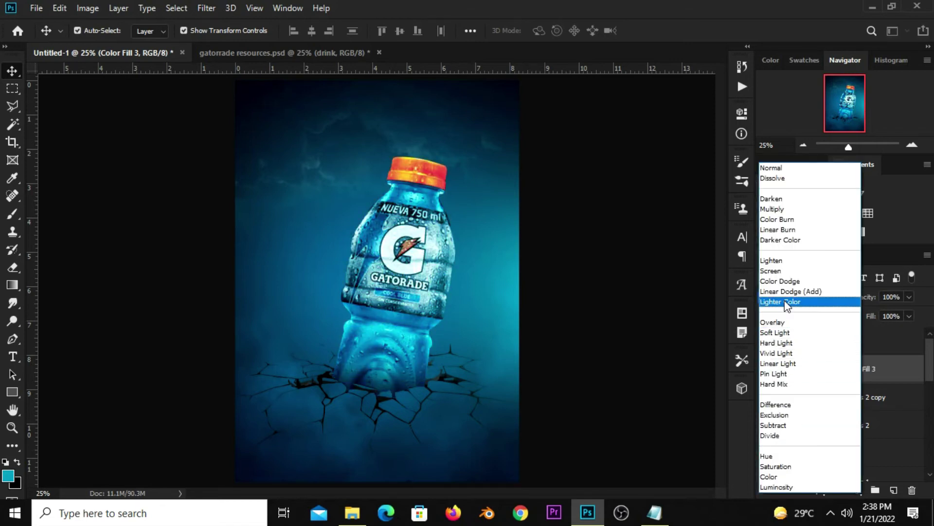
pyautogui.click(787, 291)
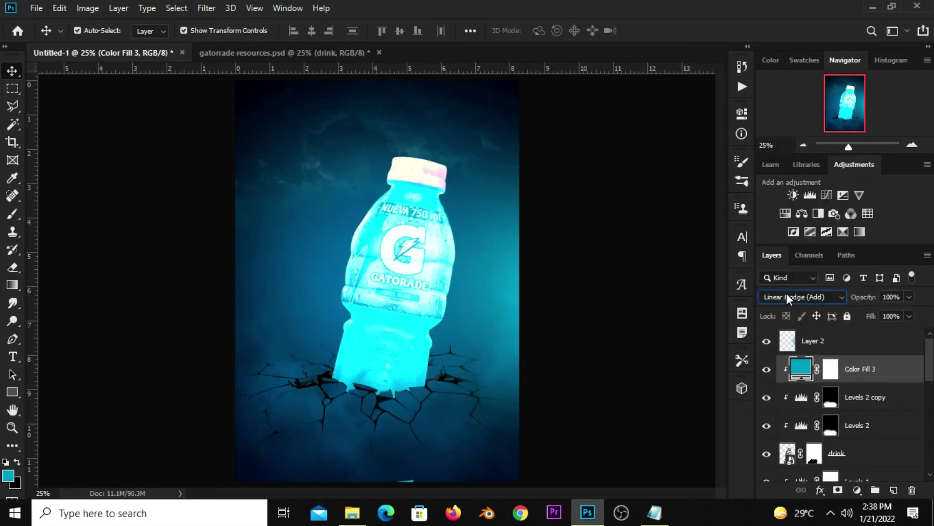
pyautogui.click(767, 370)
pyautogui.rightClick(853, 372)
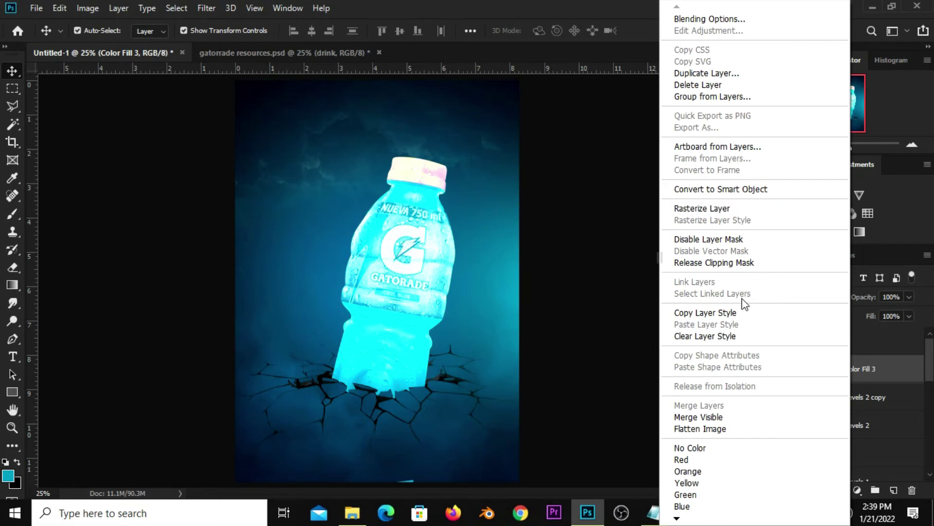
# Step: Split Color Fill 3's Underlying Layer black slider to 0/60, then show the layer and select its mask
pyautogui.click(691, 19)
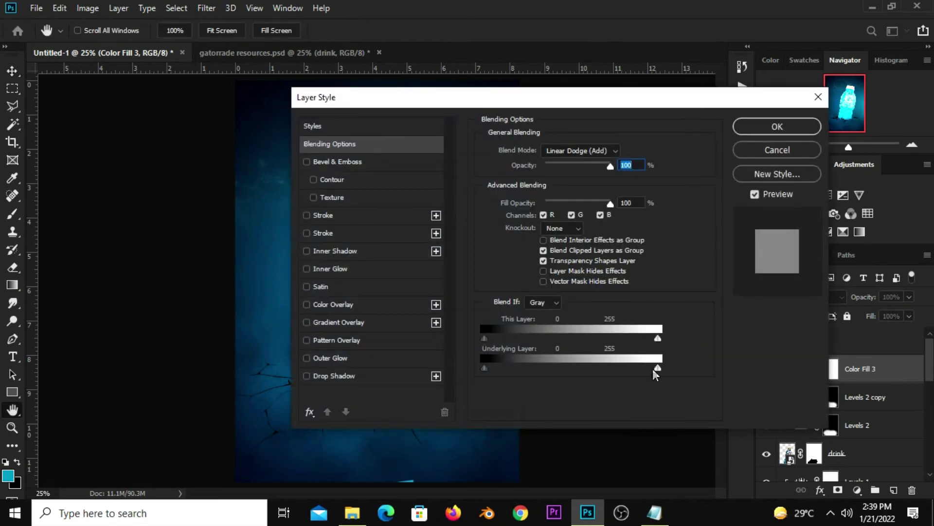
pyautogui.keyDown('alt'); pyautogui.moveTo(484, 367); pyautogui.dragTo(523, 371); pyautogui.keyUp('alt')
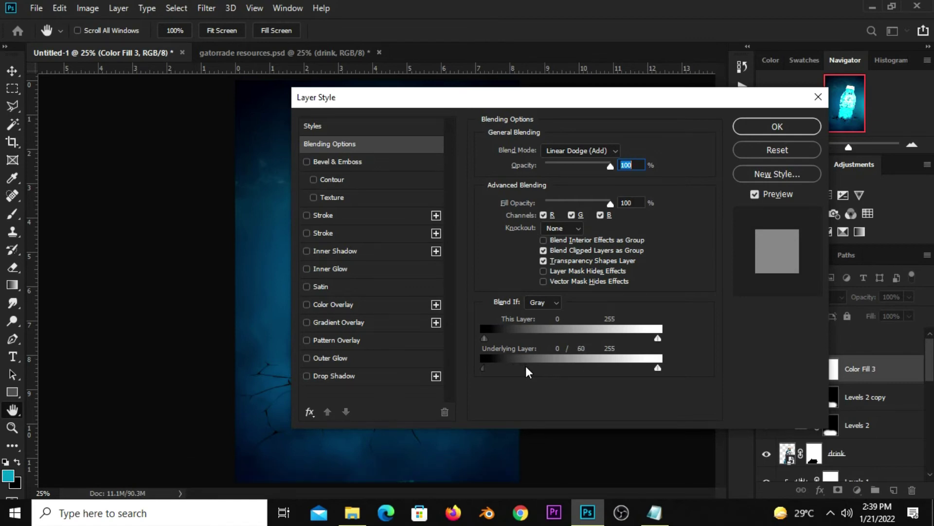
pyautogui.click(769, 123)
pyautogui.click(765, 370)
pyautogui.click(829, 372)
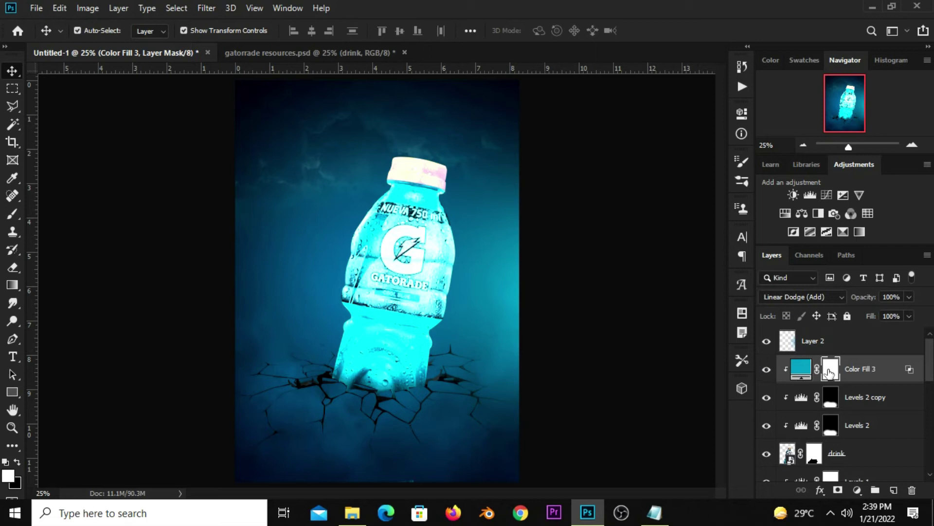
# Step: Invert the Color Fill 3 mask and set up a soft white brush at 61% opacity
pyautogui.hotkey('ctrl', 'i')
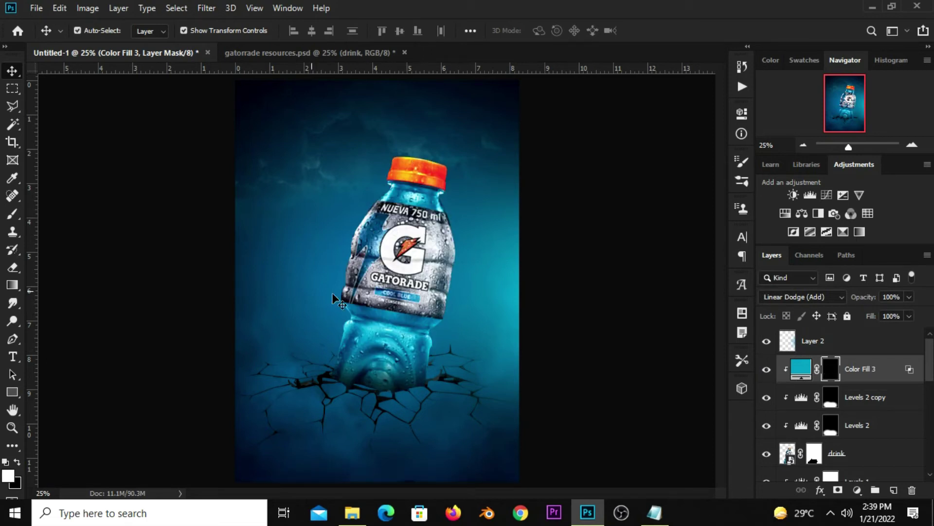
pyautogui.click(13, 214)
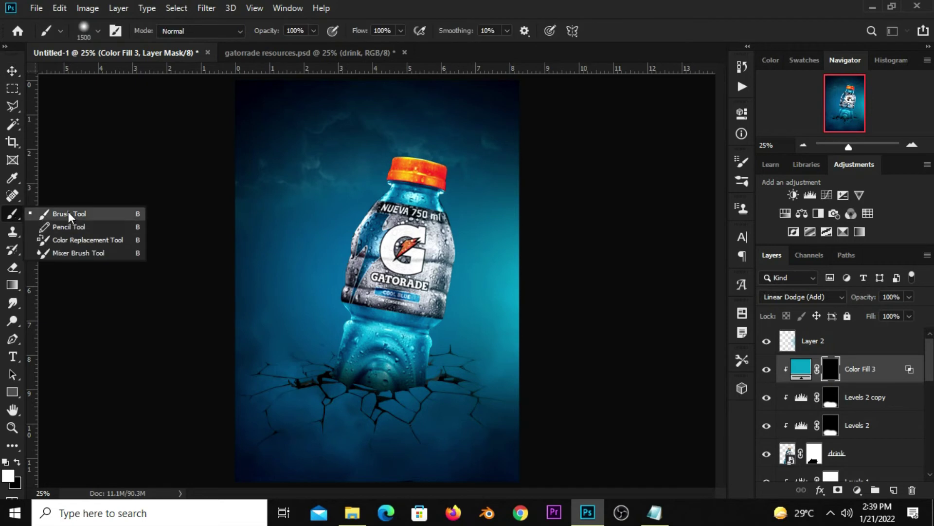
pyautogui.click(68, 213)
pyautogui.click(93, 38)
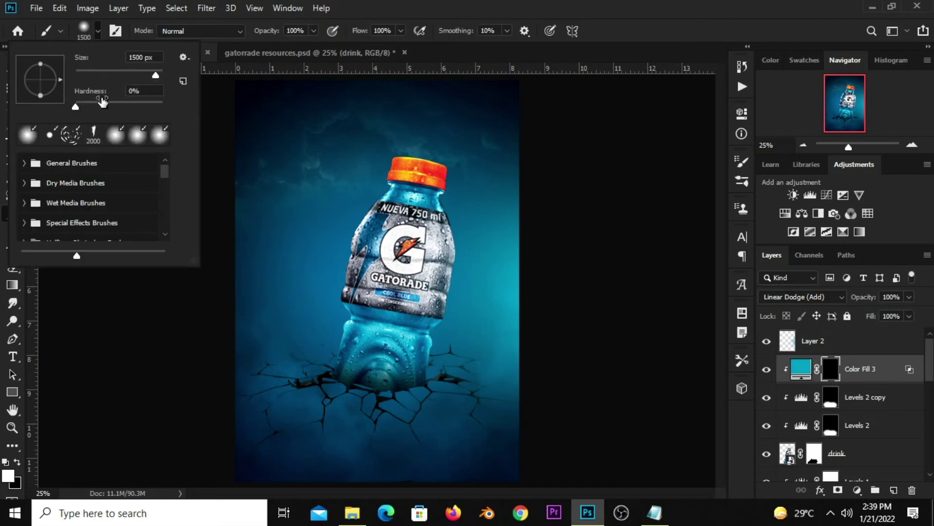
pyautogui.moveTo(156, 75); pyautogui.dragTo(155, 75)
pyautogui.press('Return')
pyautogui.click(9, 476)
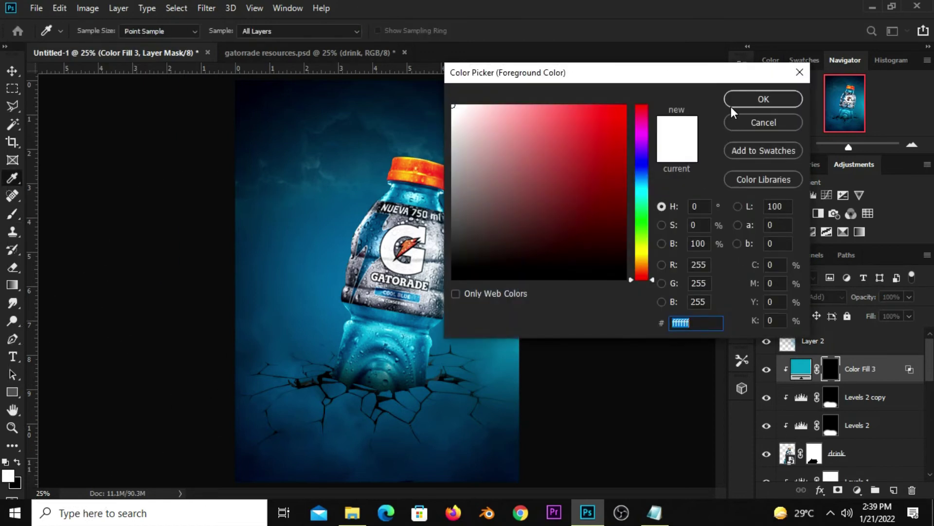
pyautogui.click(732, 106)
pyautogui.moveTo(314, 31); pyautogui.dragTo(290, 53)
pyautogui.press('[')
pyautogui.press('[')
pyautogui.press('[')
pyautogui.press('[')
pyautogui.press('[')
pyautogui.press('[')
pyautogui.press('[')
pyautogui.press('[')
pyautogui.press('[')
# Step: Paint a cyan glow down the bottle's right edge on the mask, comparing with the glow hidden
pyautogui.moveTo(460, 294)
pyautogui.mouseDown()
pyautogui.moveTo(463, 327)
pyautogui.moveTo(467, 209)
pyautogui.moveTo(463, 267)
pyautogui.mouseUp()
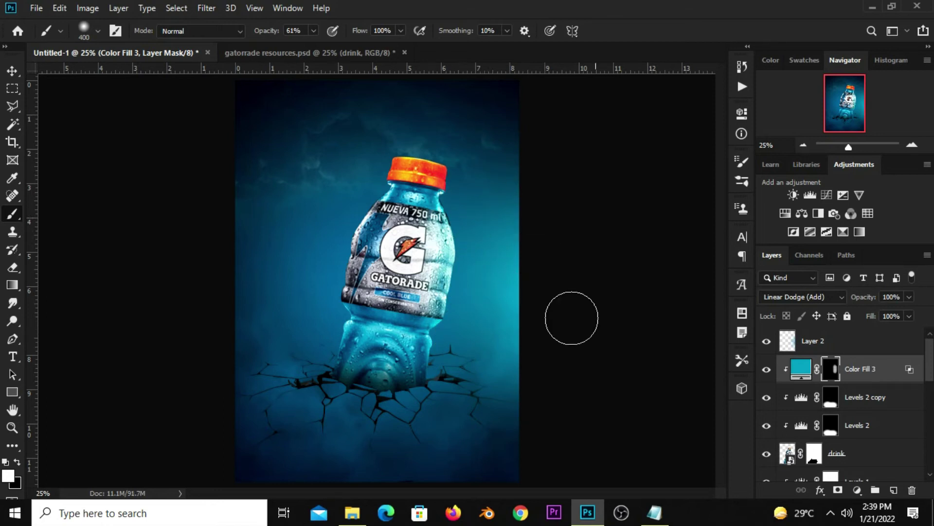
pyautogui.hotkey('ctrl', 'z')
pyautogui.moveTo(450, 219)
pyautogui.mouseDown()
pyautogui.moveTo(461, 278)
pyautogui.moveTo(444, 365)
pyautogui.mouseUp()
pyautogui.click(767, 369)
pyautogui.hotkey('ctrl', 'z')
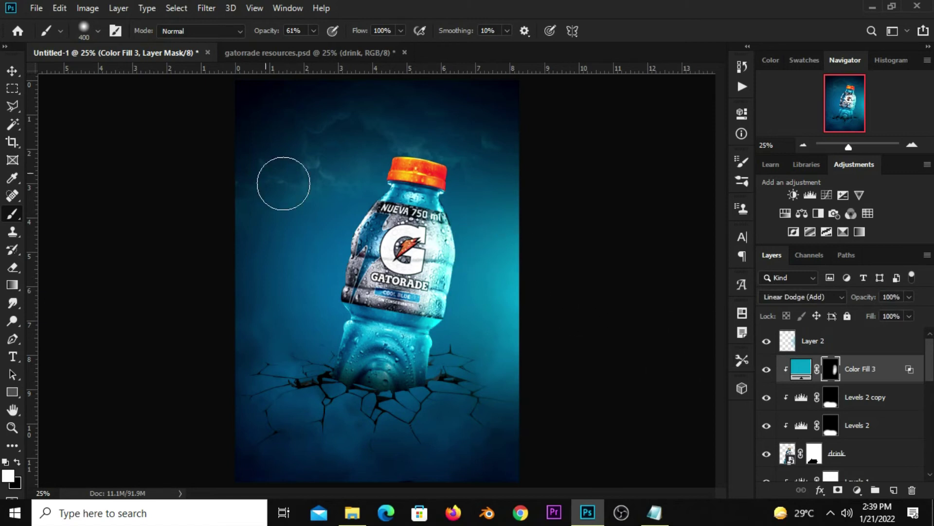
pyautogui.rightClick(19, 74)
pyautogui.click(48, 73)
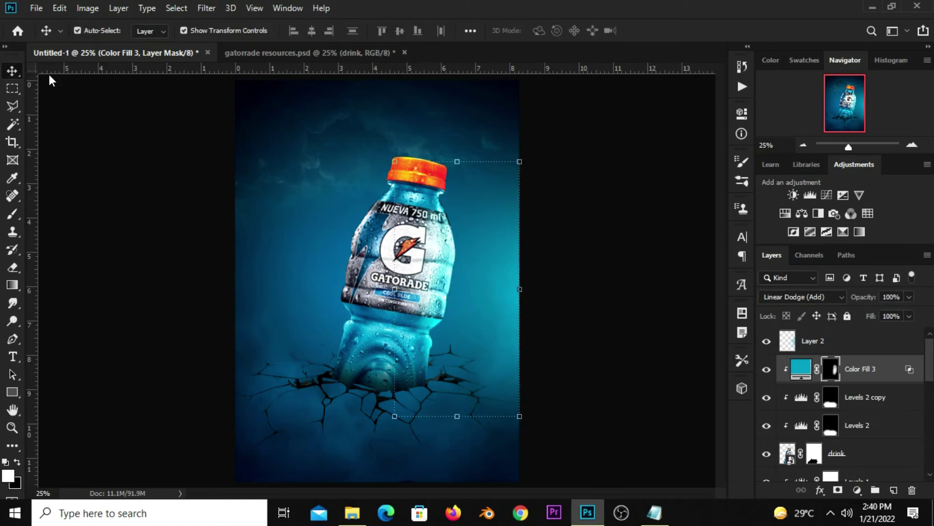
pyautogui.click(139, 275)
pyautogui.hotkey('ctrl', 'z')
# Step: Add a new empty Layer 3 above Layer 2 and switch to the Brush tool
pyautogui.hotkey('ctrl', 'shift', 'z')
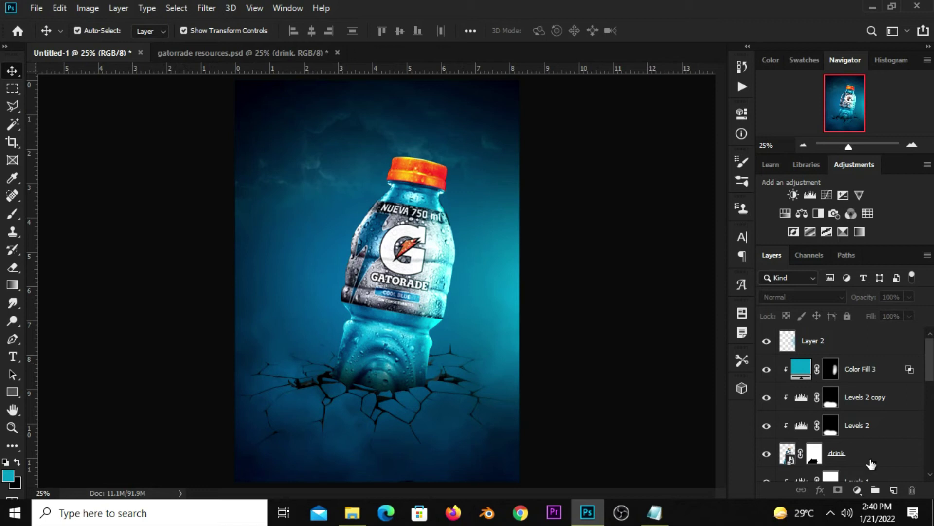
pyautogui.click(895, 490)
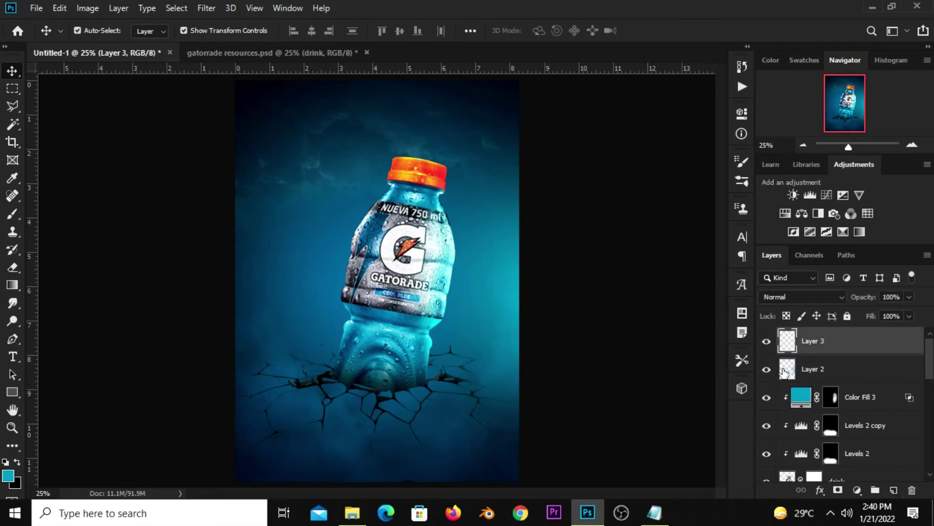
pyautogui.click(21, 215)
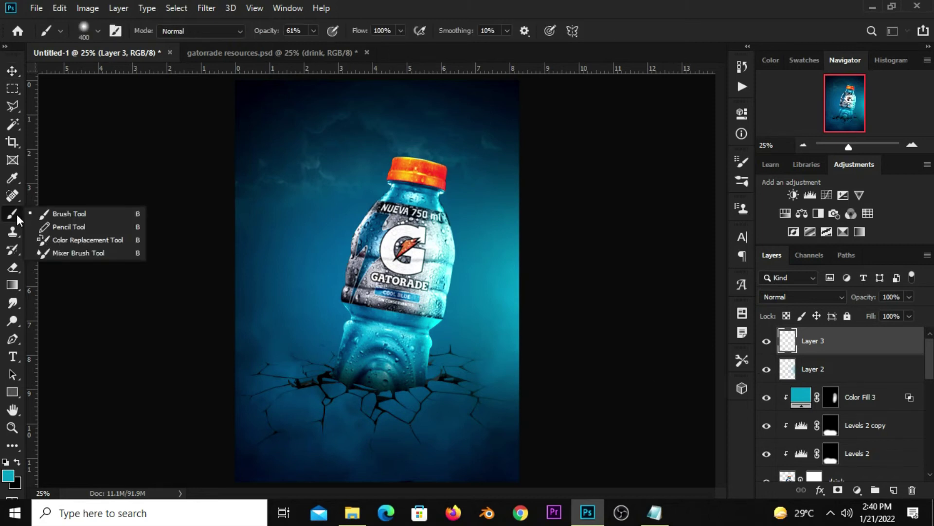
pyautogui.click(84, 31)
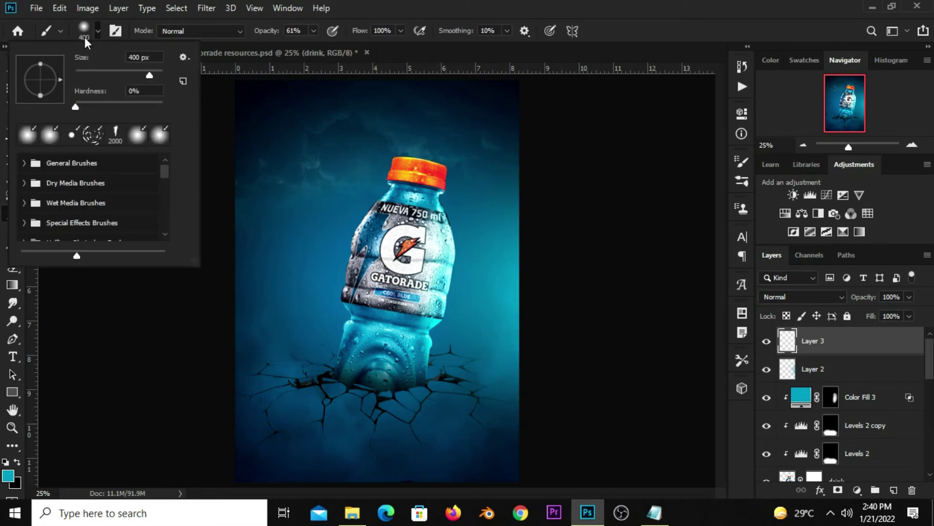
pyautogui.click(407, 5)
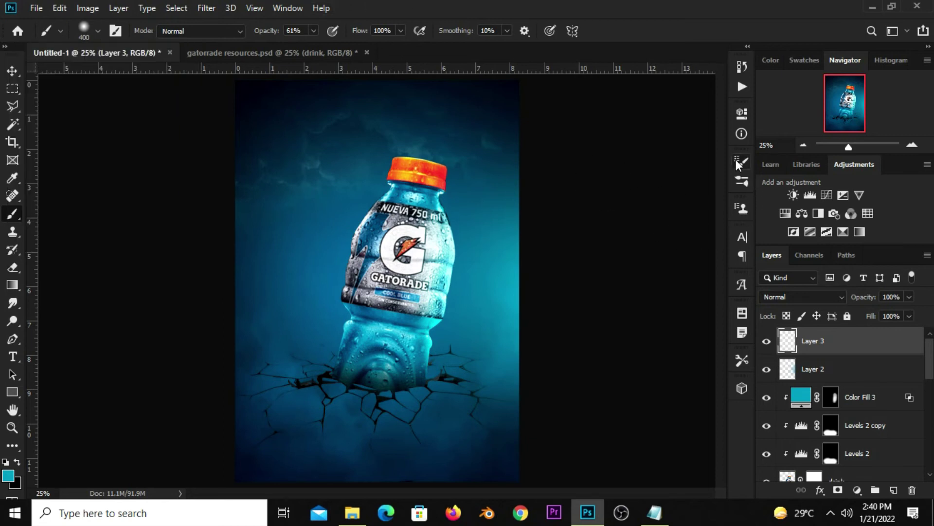
# Step: Choose smoke brush 76 from the Free Smoke Photoshop Brushes 6 set in the Brushes panel
pyautogui.click(736, 161)
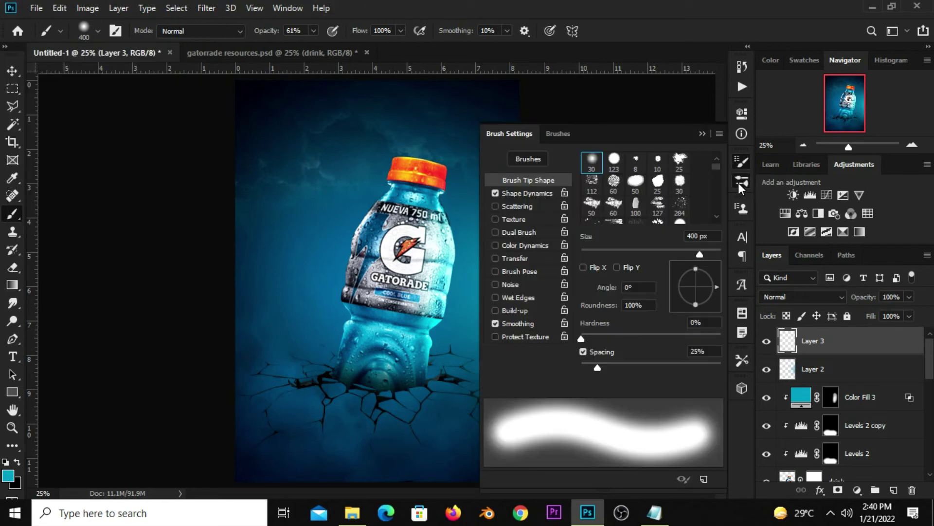
pyautogui.click(738, 182)
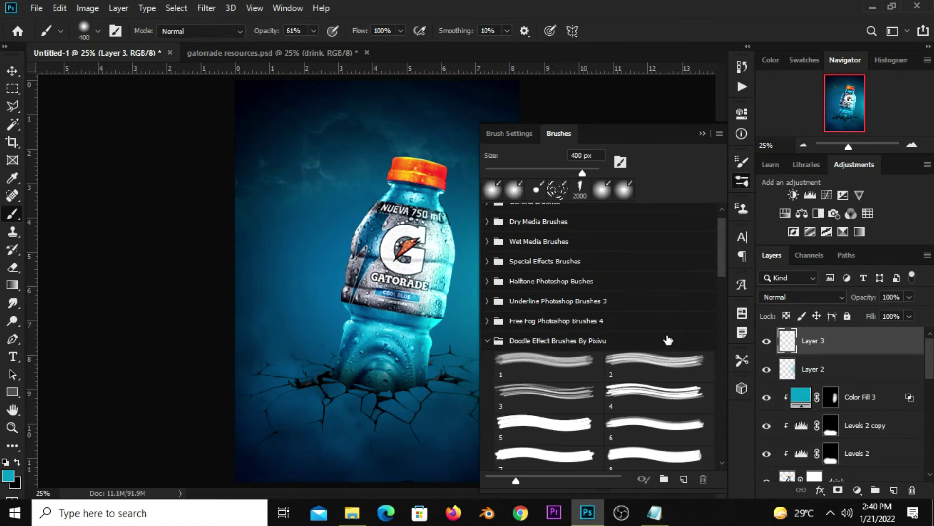
pyautogui.scroll(-5, 667, 340)
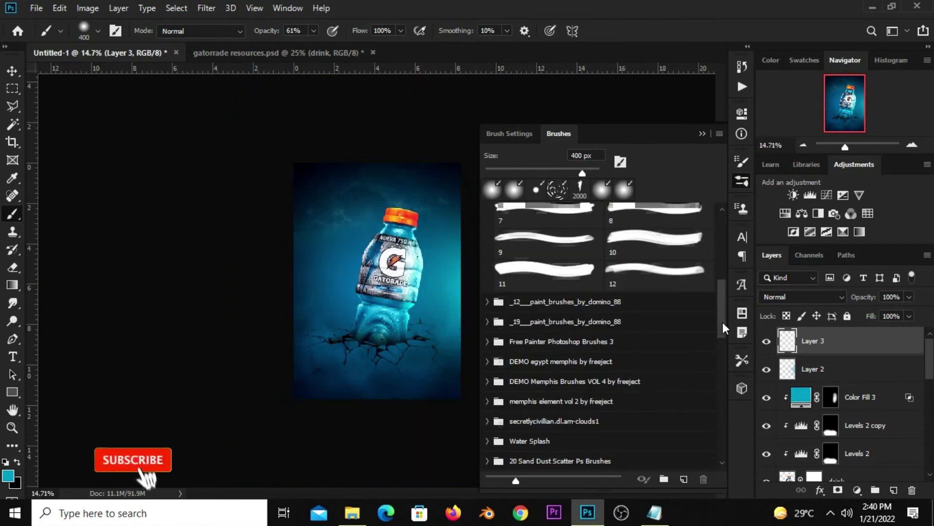
pyautogui.moveTo(718, 298); pyautogui.dragTo(717, 418)
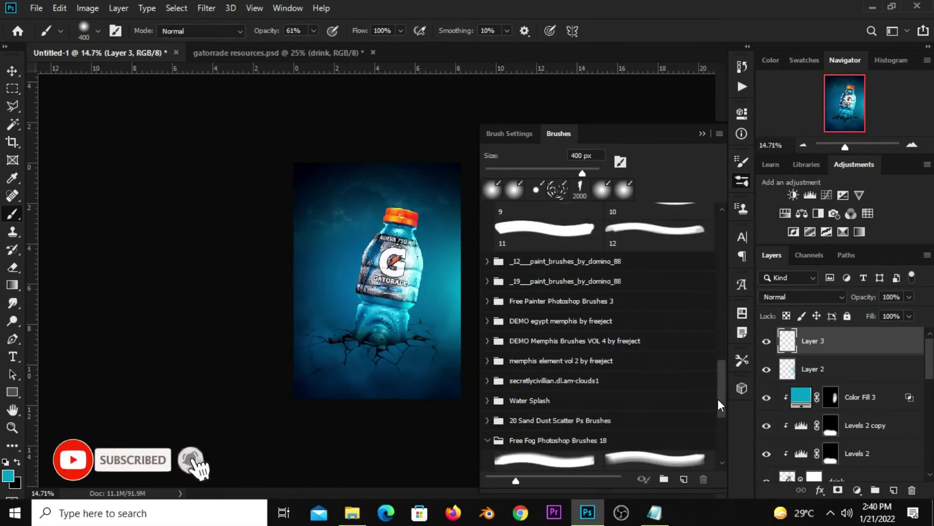
pyautogui.scroll(-5, 723, 457)
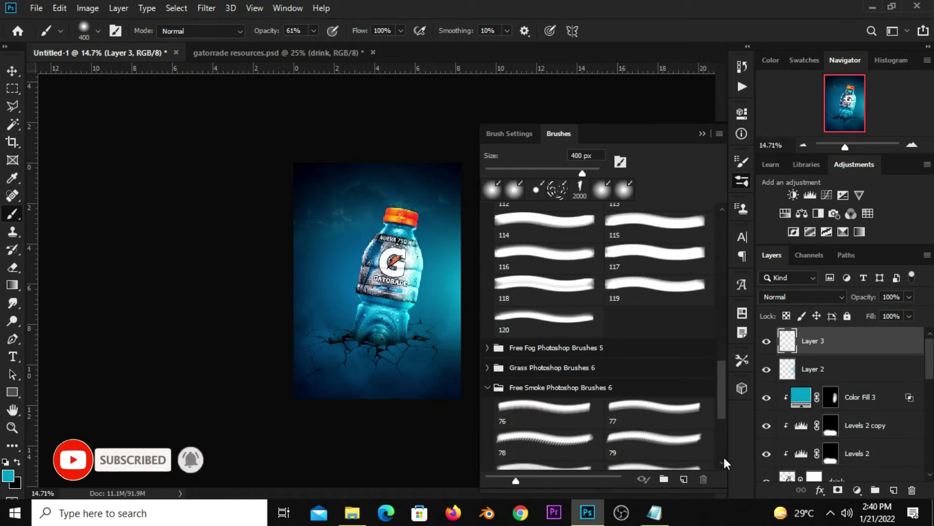
pyautogui.click(726, 437)
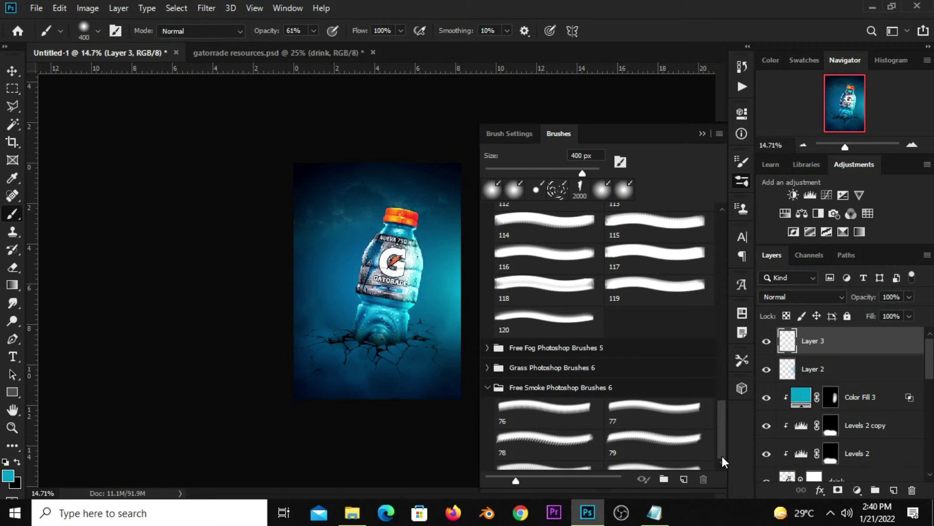
pyautogui.scroll(-5, 594, 449)
pyautogui.click(569, 390)
pyautogui.scroll(1, 568, 390)
pyautogui.click(533, 256)
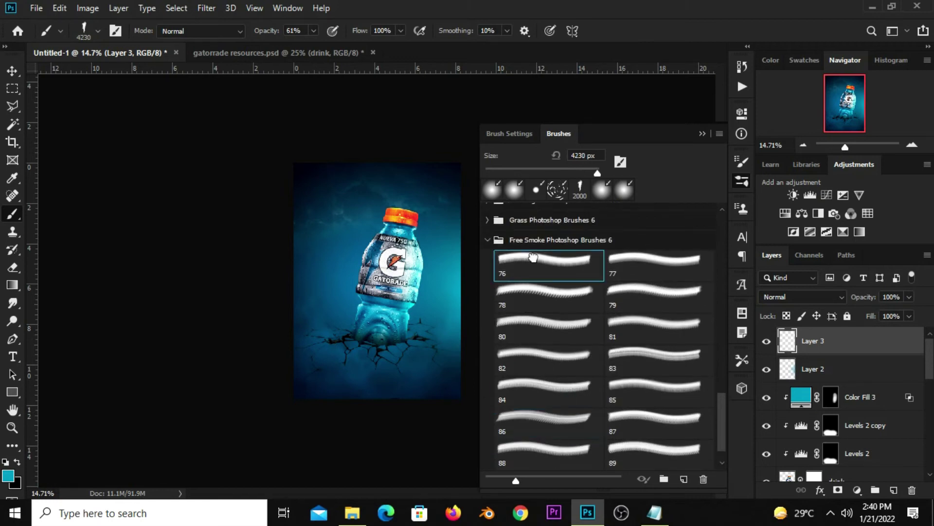
# Step: Set the smoke brush to 1700 px with white as the painting colour
pyautogui.click(702, 133)
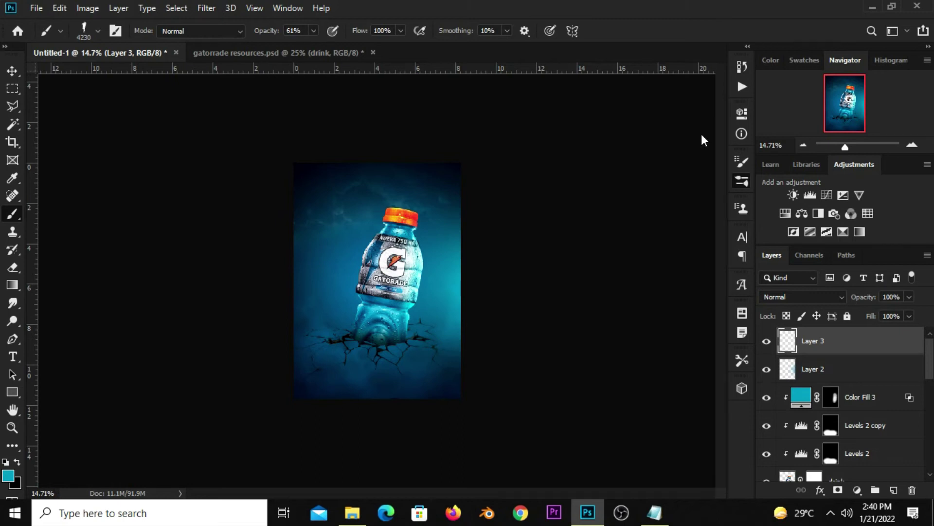
pyautogui.scroll(1, 389, 341)
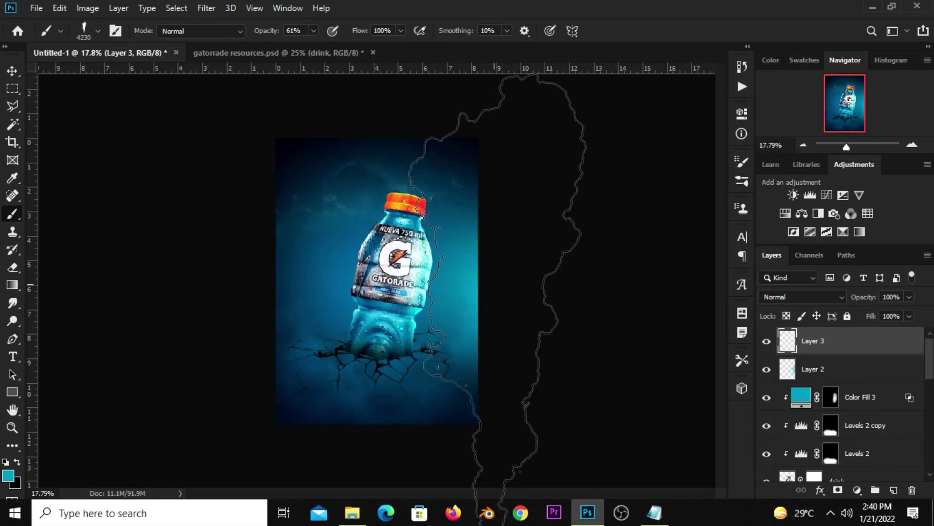
pyautogui.press('[')
pyautogui.press('[')
pyautogui.press('[')
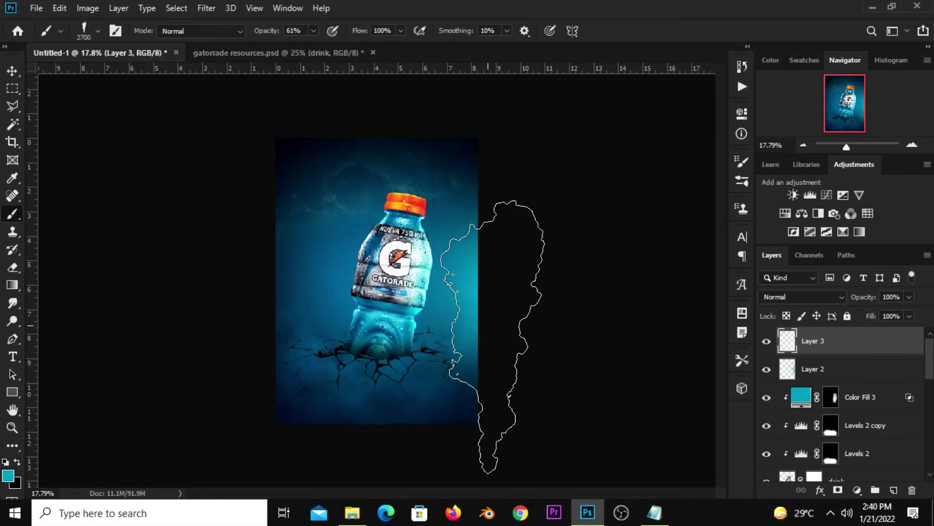
pyautogui.press('[')
pyautogui.press('[')
pyautogui.press('[')
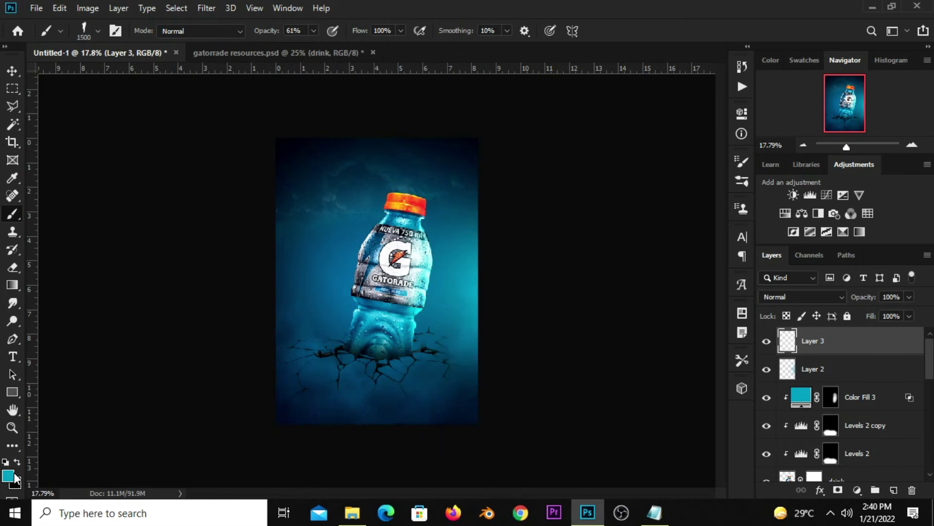
pyautogui.click(6, 463)
pyautogui.press(']')
pyautogui.press(']')
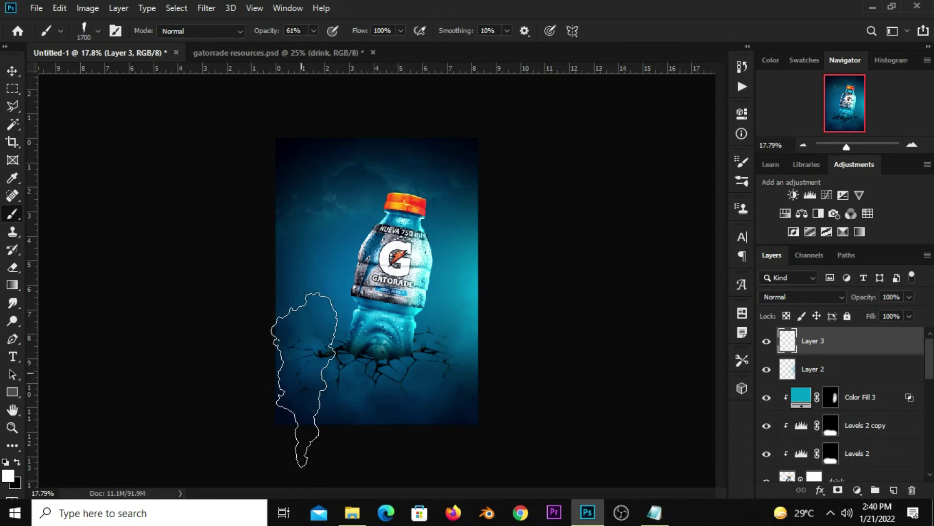
# Step: Paint white smoke around the bottle base on Layer 3 and add a layer mask
pyautogui.click(297, 397)
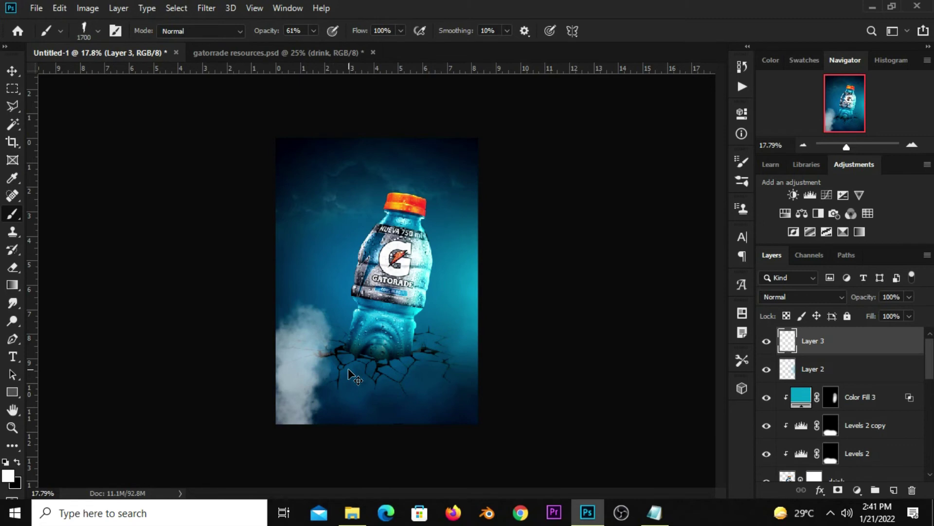
pyautogui.moveTo(348, 374); pyautogui.dragTo(401, 373)
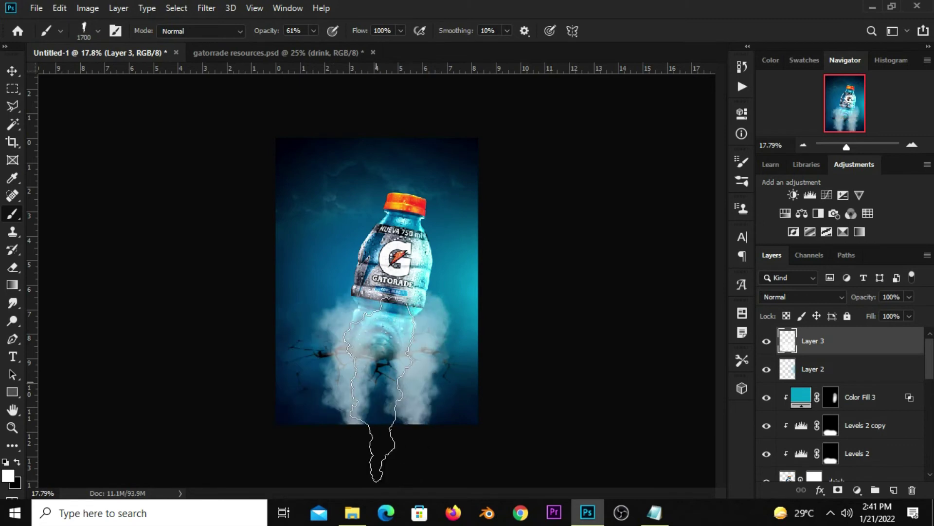
pyautogui.click(385, 394)
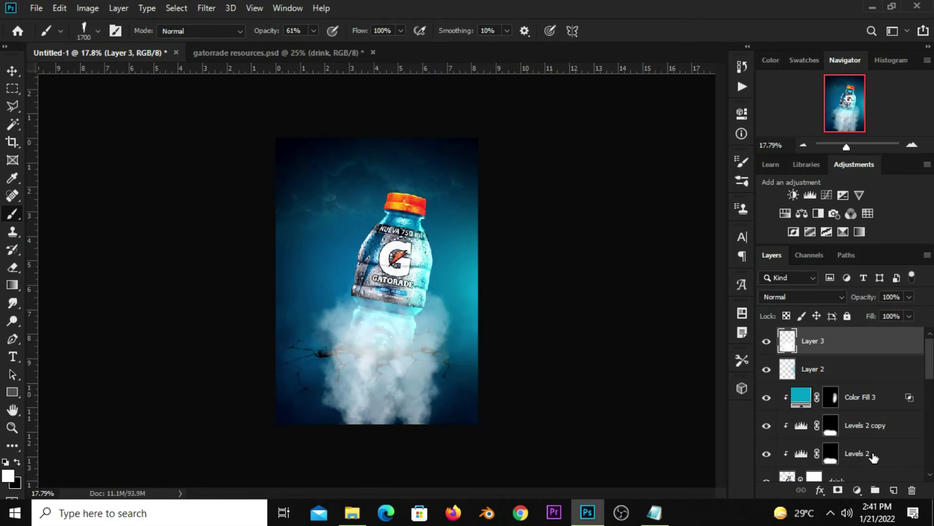
pyautogui.click(838, 489)
# Step: Paint black at 38% opacity on Layer 3's mask to reveal the cracks under the bottle
pyautogui.click(766, 341)
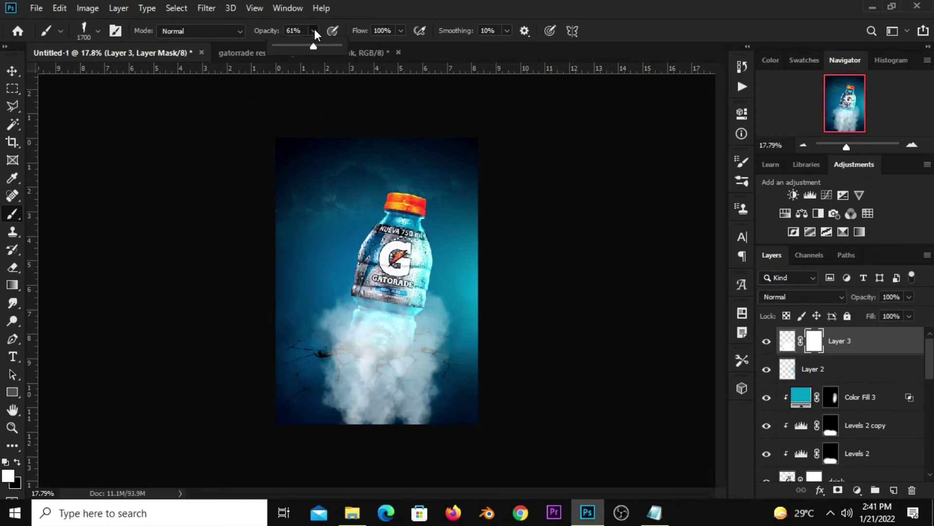
pyautogui.click(299, 46)
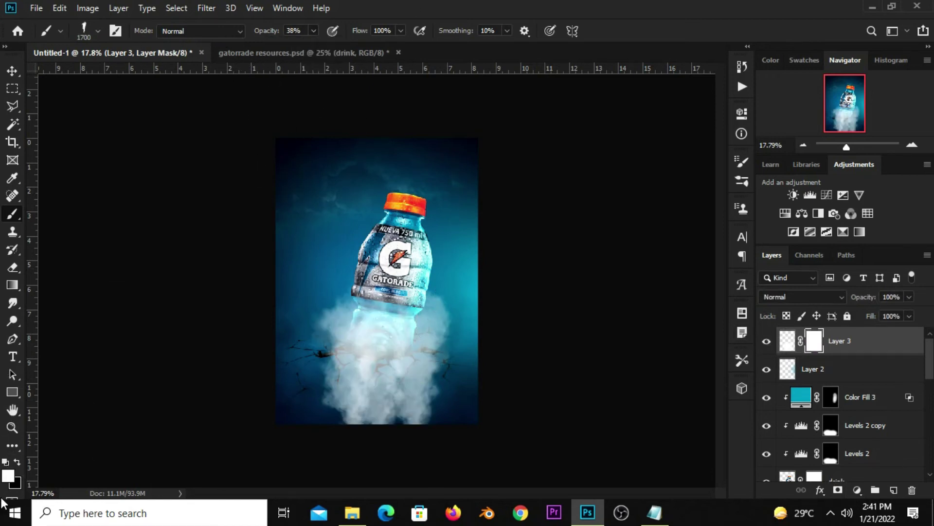
pyautogui.press('x')
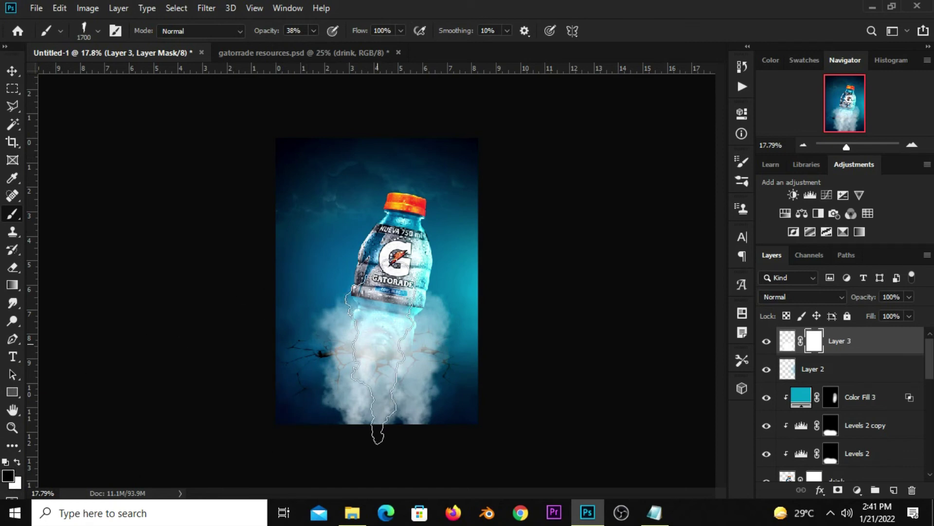
pyautogui.moveTo(376, 389); pyautogui.dragTo(459, 406)
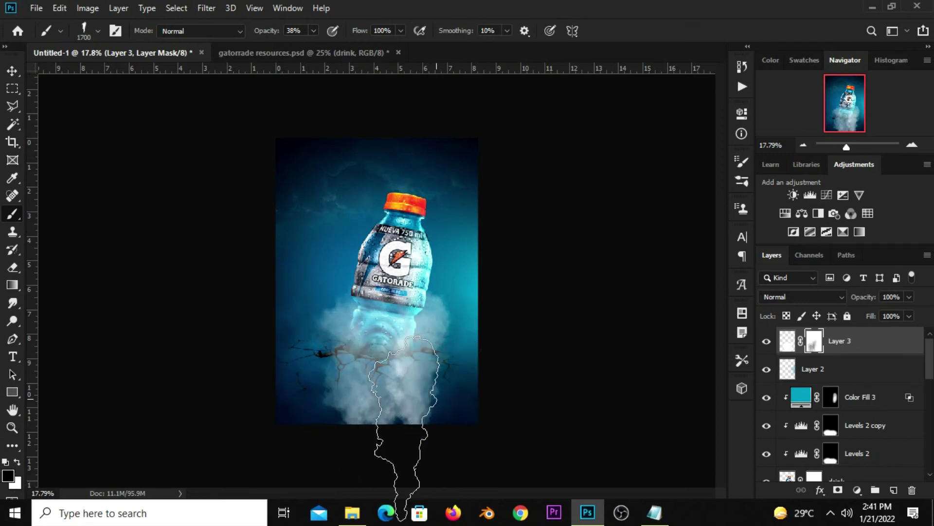
pyautogui.moveTo(382, 452); pyautogui.dragTo(362, 446)
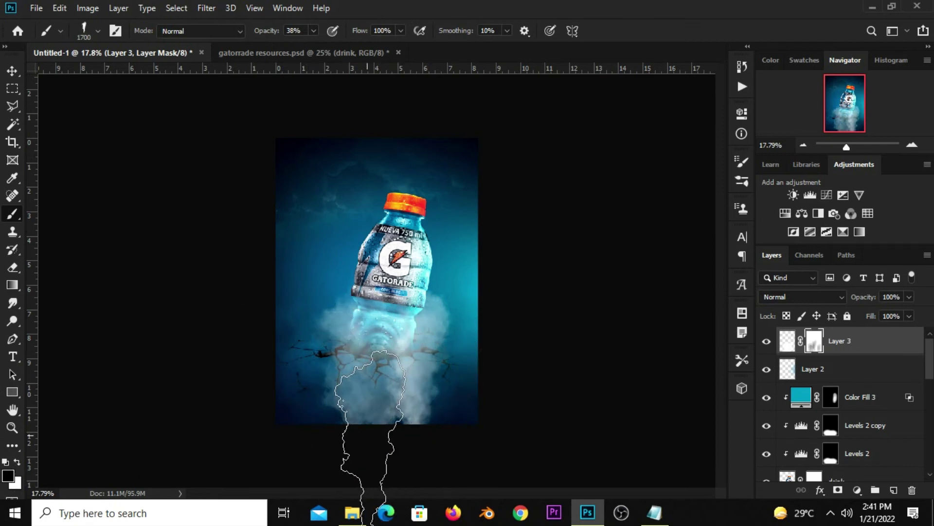
pyautogui.click(12, 71)
# Step: Scale the smoke layer to about 153%, stretching it down and wider
pyautogui.moveTo(375, 425); pyautogui.dragTo(380, 466)
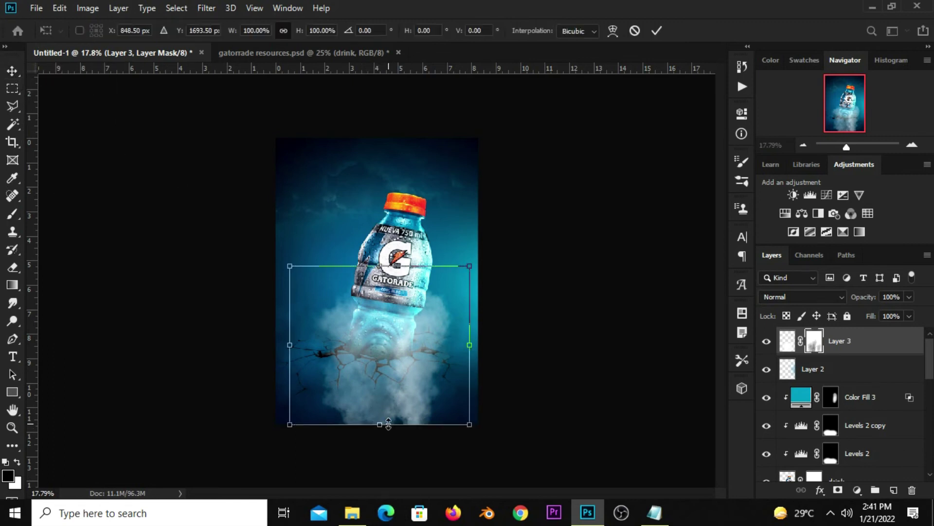
pyautogui.moveTo(266, 366); pyautogui.dragTo(224, 366)
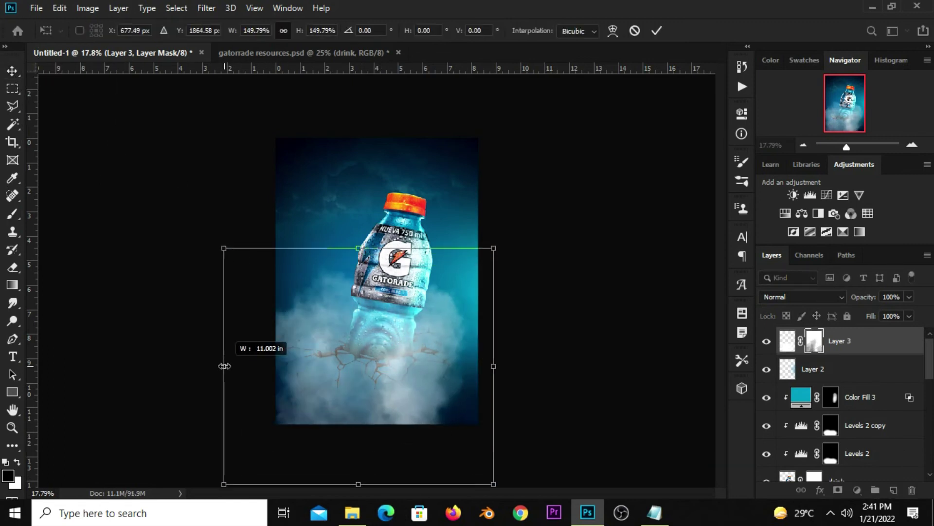
pyautogui.moveTo(494, 366); pyautogui.dragTo(500, 371)
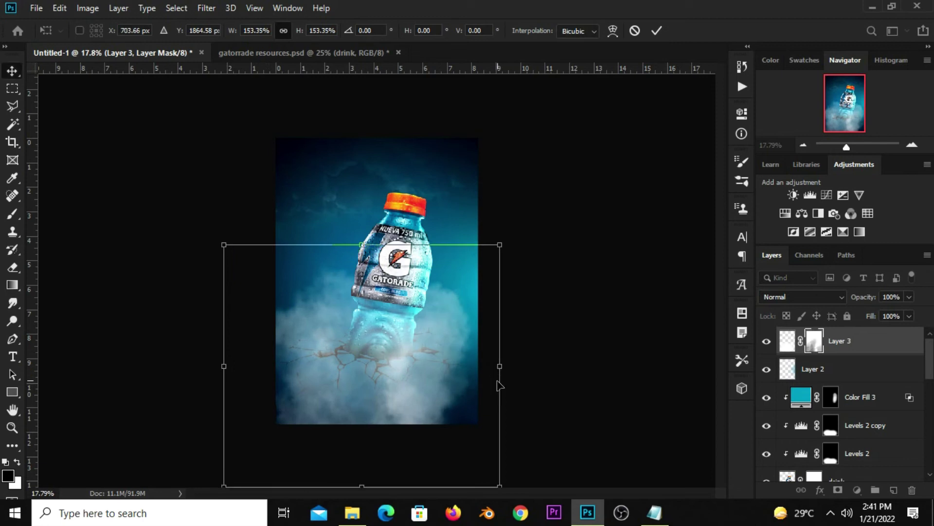
pyautogui.press('Return')
# Step: Set Layer 3 to Overlay blending at 39% opacity and zoom the view to 25%
pyautogui.click(790, 296)
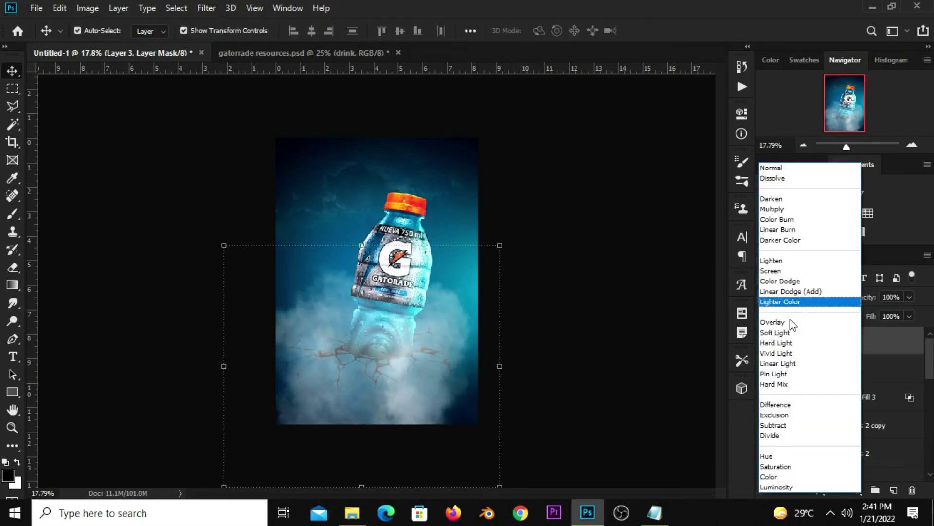
pyautogui.click(790, 323)
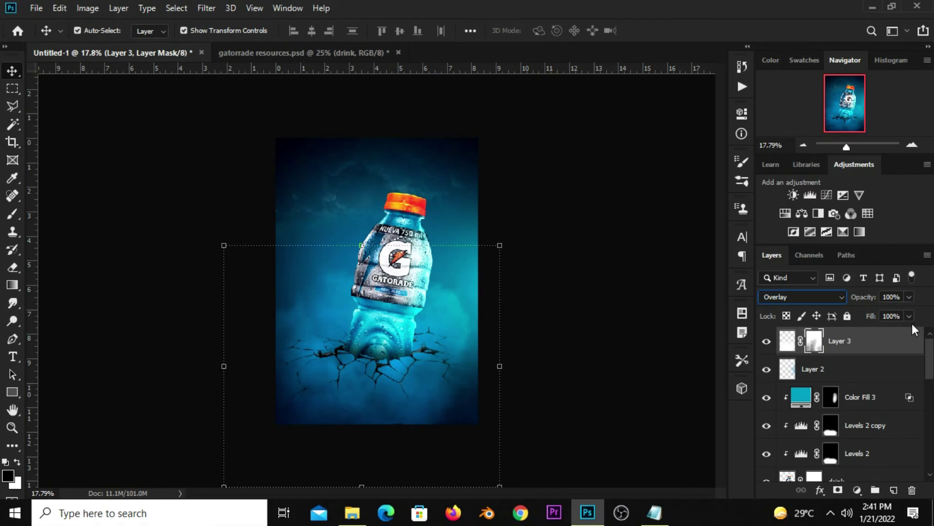
pyautogui.moveTo(874, 314); pyautogui.dragTo(874, 314)
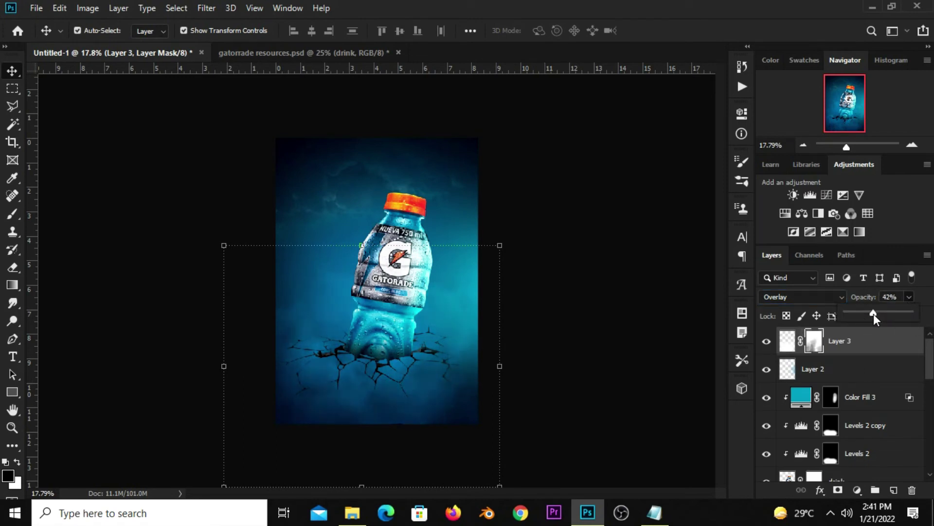
pyautogui.click(770, 348)
pyautogui.click(546, 375)
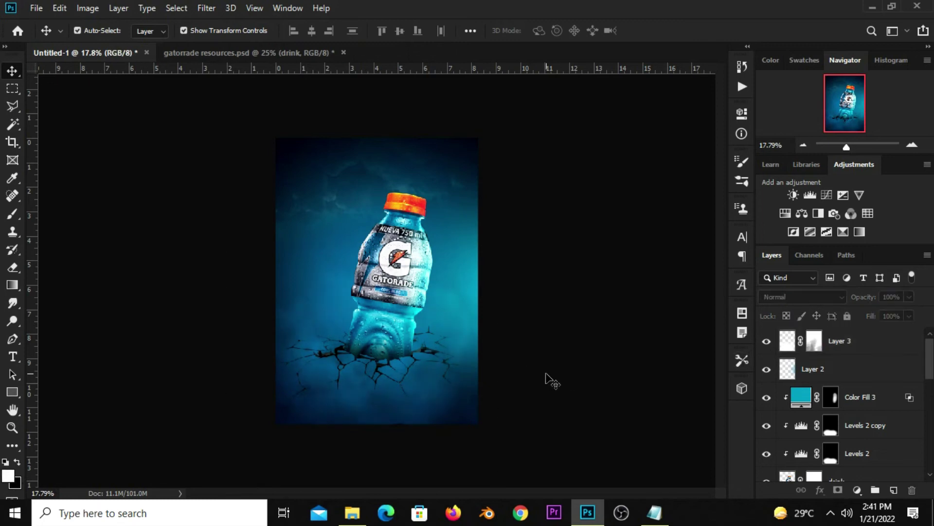
pyautogui.hotkey('ctrl', '+')
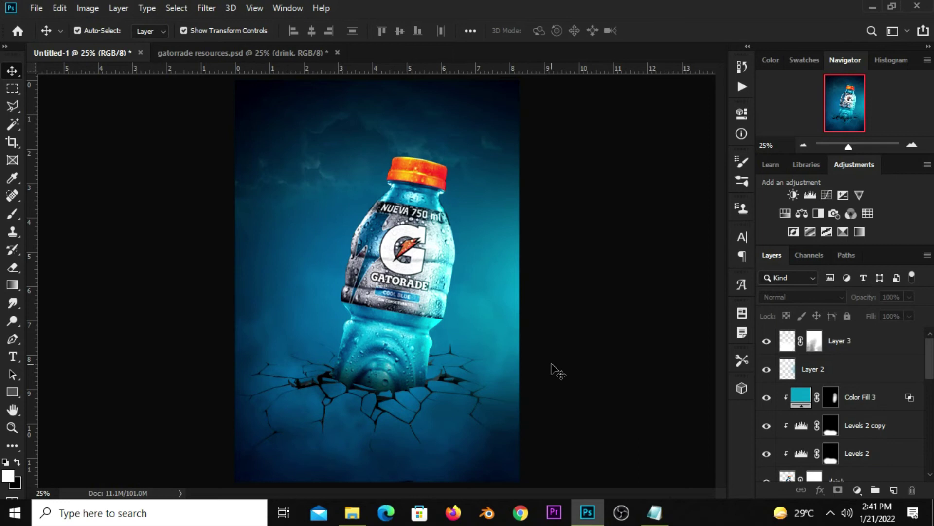
# Step: Bring the thunder layer from gatorrade resources.psd into Untitled-1, placed below the crack layer
pyautogui.click(226, 54)
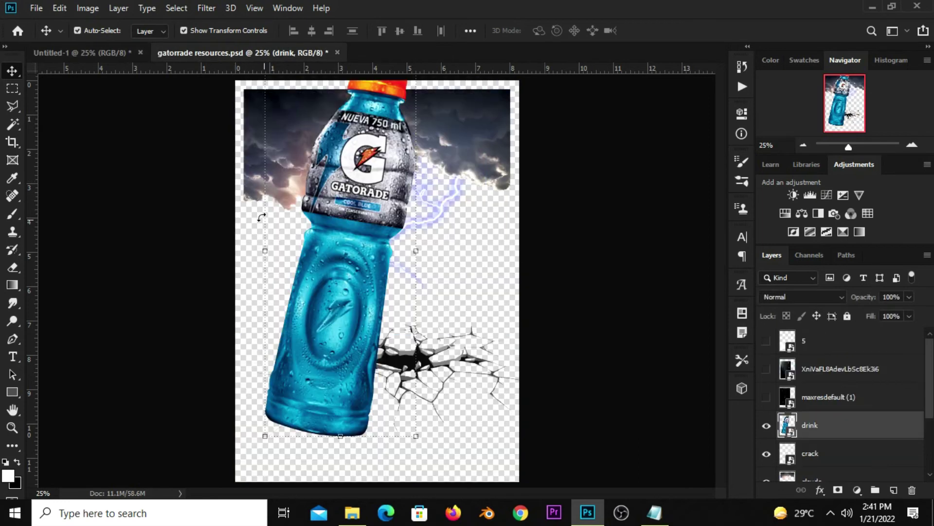
pyautogui.moveTo(436, 204); pyautogui.dragTo(456, 239)
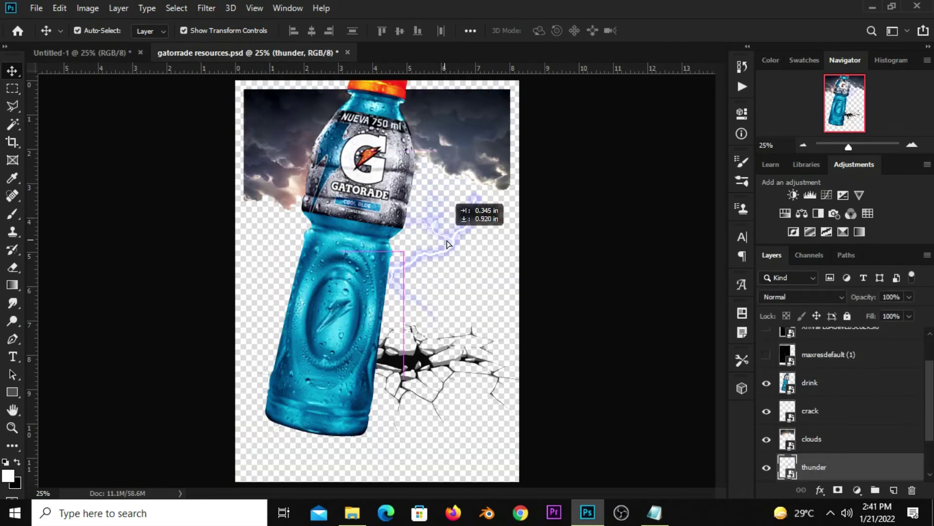
pyautogui.press('ctrl')
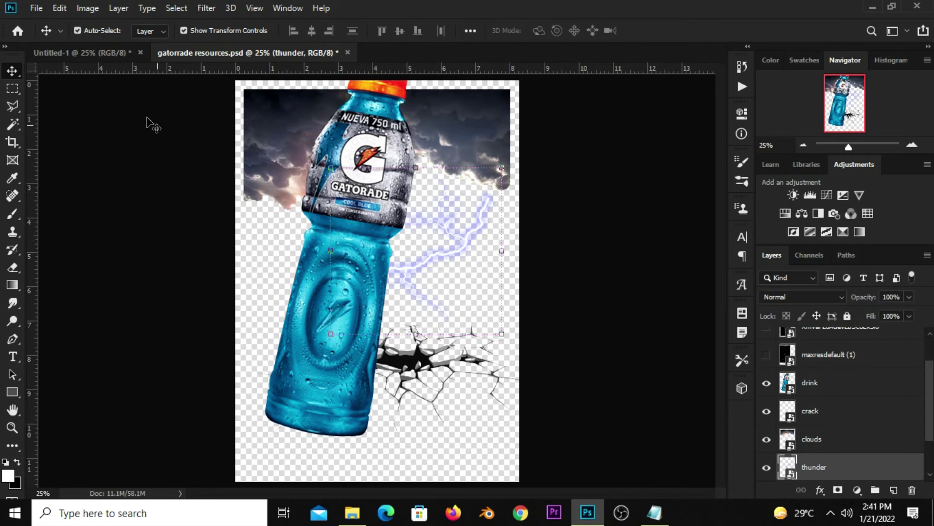
pyautogui.moveTo(113, 54); pyautogui.dragTo(302, 205)
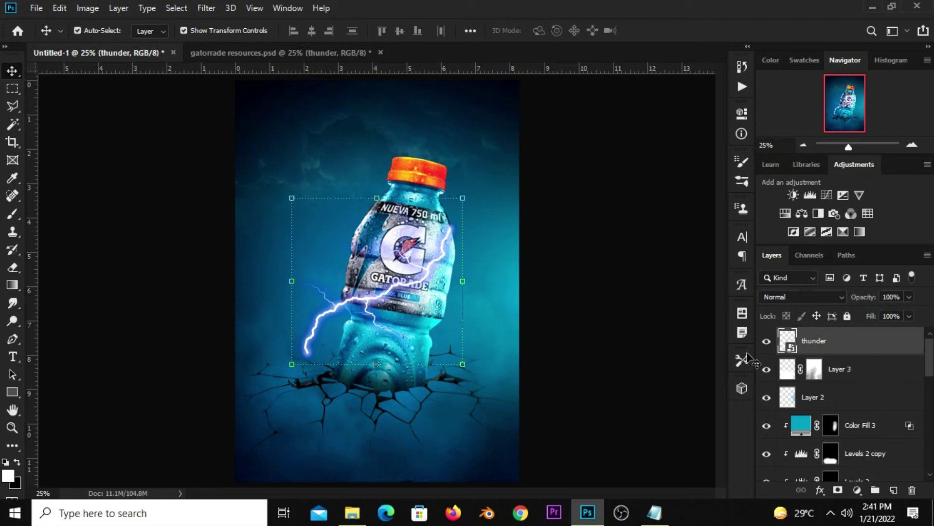
pyautogui.moveTo(833, 342); pyautogui.dragTo(813, 502)
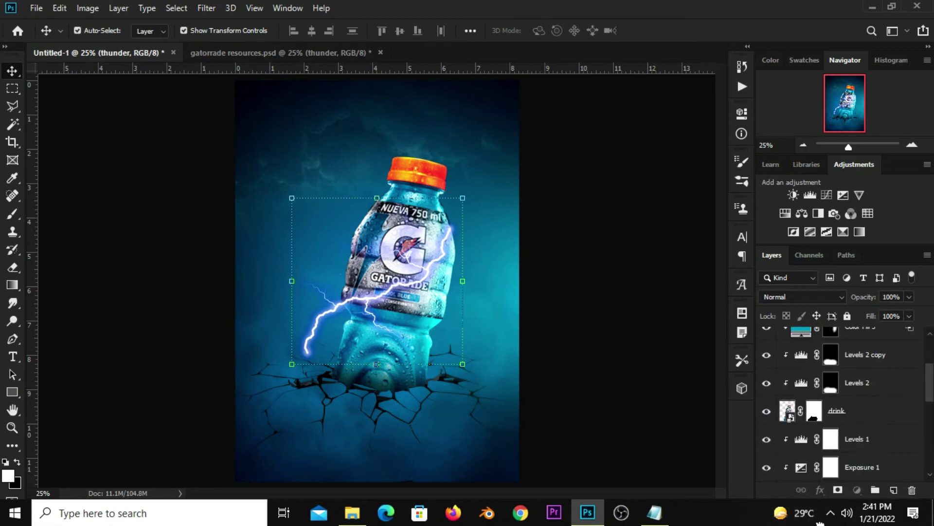
pyautogui.moveTo(813, 501)
pyautogui.mouseDown()
pyautogui.moveTo(791, 428)
pyautogui.moveTo(804, 386)
pyautogui.mouseUp()
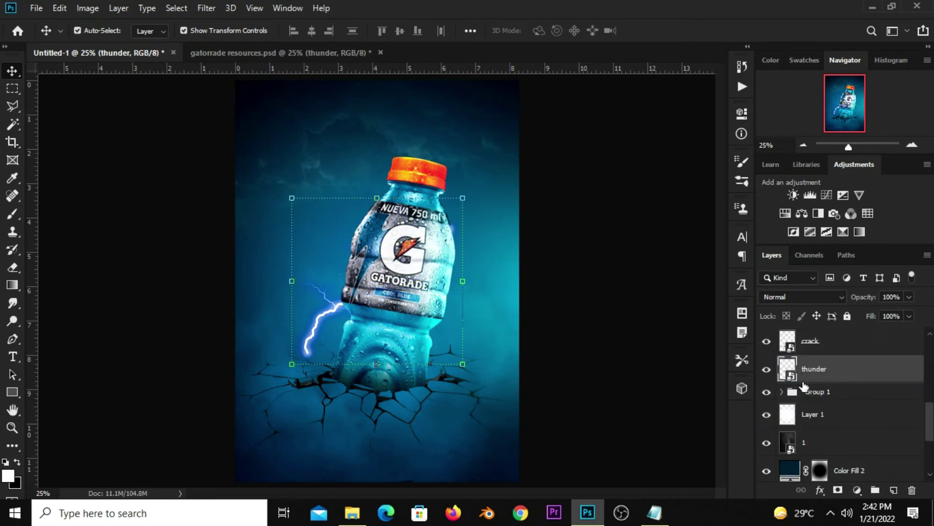
# Step: Move the lightning to the top-left beside the bottle cap at 47% opacity
pyautogui.hotkey('ctrl', 't')
pyautogui.moveTo(375, 327); pyautogui.dragTo(339, 156)
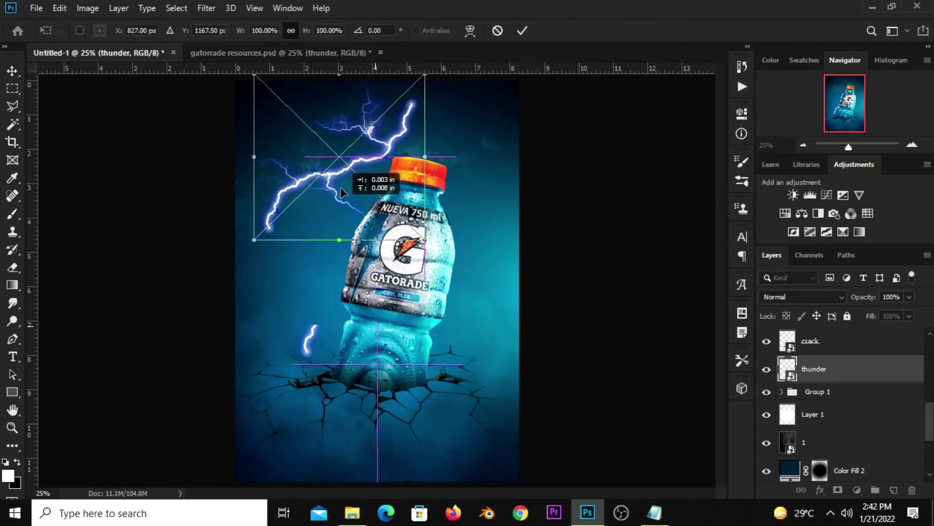
pyautogui.press('Return')
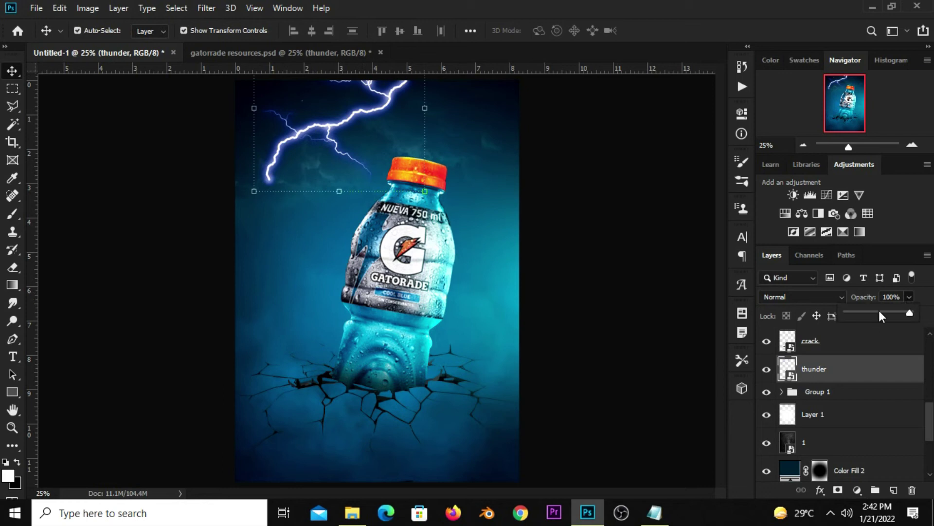
pyautogui.moveTo(880, 313); pyautogui.dragTo(877, 312)
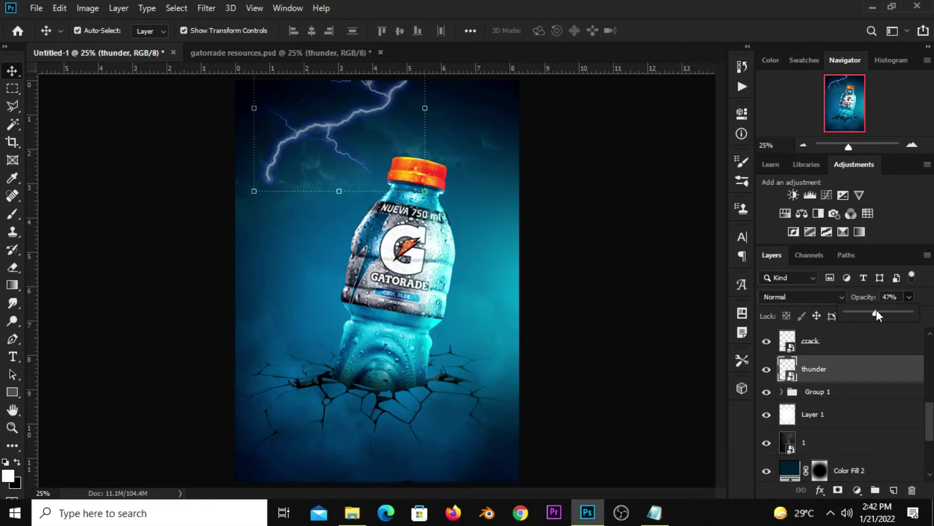
# Step: Add a mask to the thunder layer and expand Group 1 to view its cloud layers
pyautogui.click(767, 369)
pyautogui.click(767, 368)
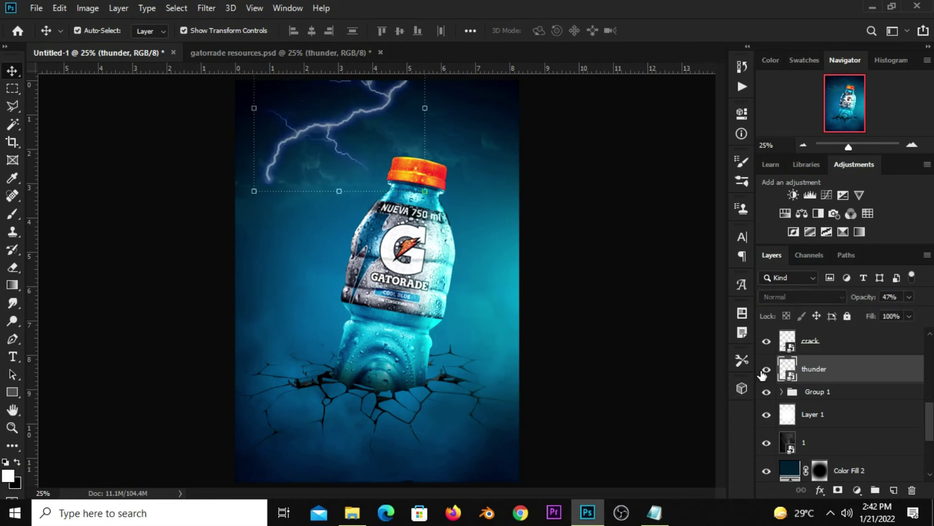
pyautogui.click(838, 490)
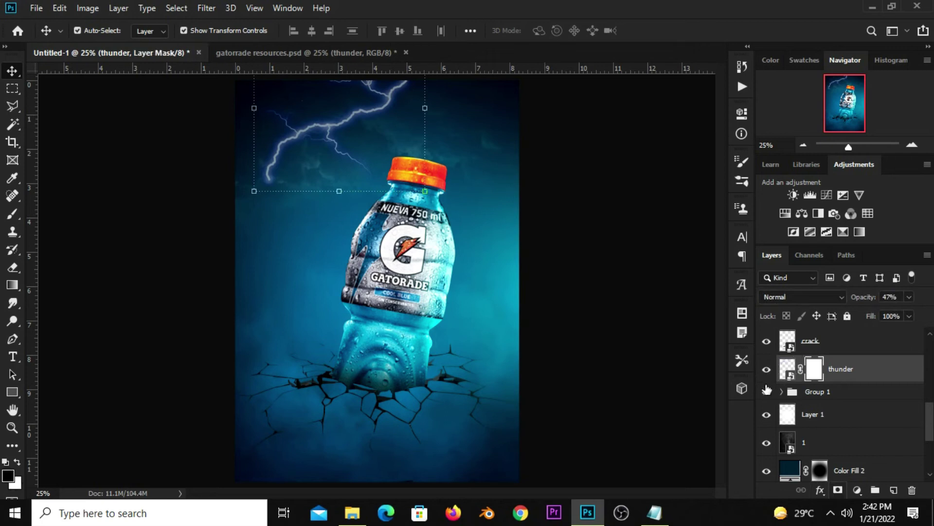
pyautogui.click(285, 190)
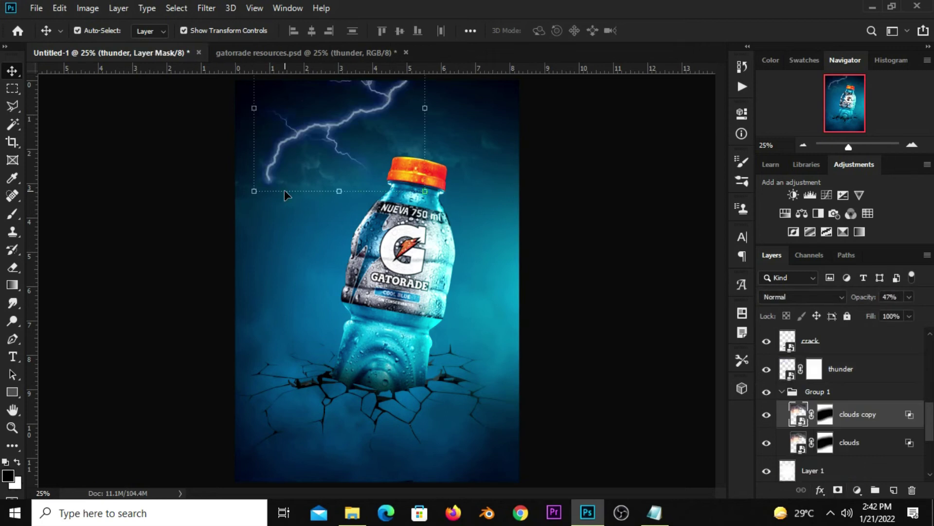
pyautogui.click(316, 134)
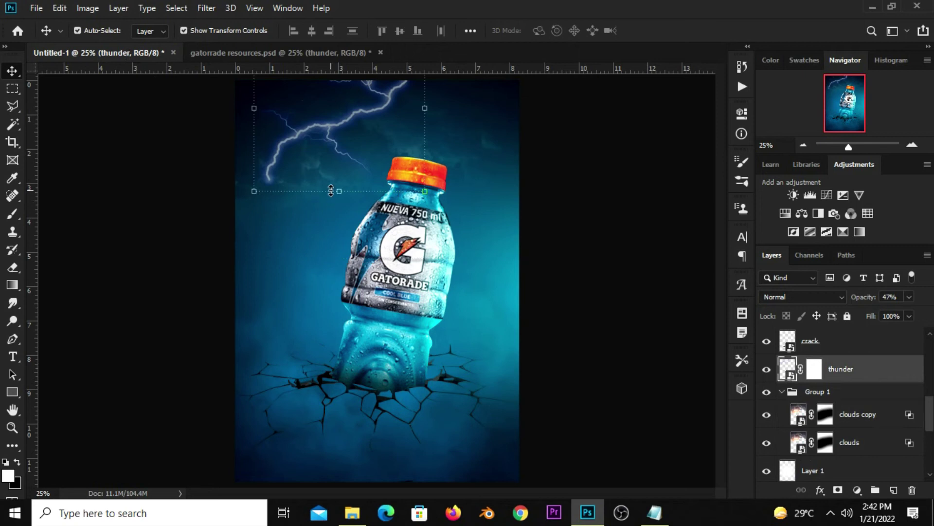
pyautogui.click(330, 195)
pyautogui.click(326, 128)
# Step: Collapse and lock Group 1, then reselect the thunder layer
pyautogui.click(779, 393)
pyautogui.click(767, 393)
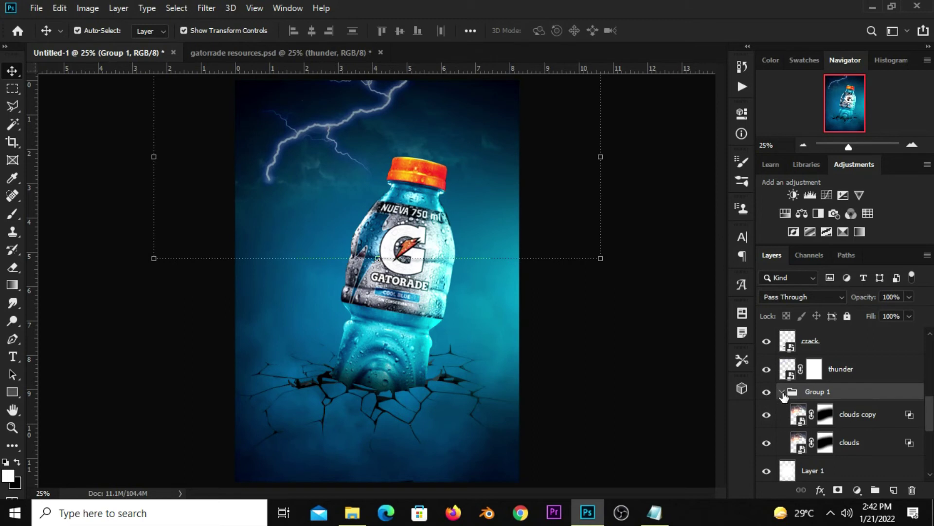
pyautogui.click(782, 393)
pyautogui.click(847, 317)
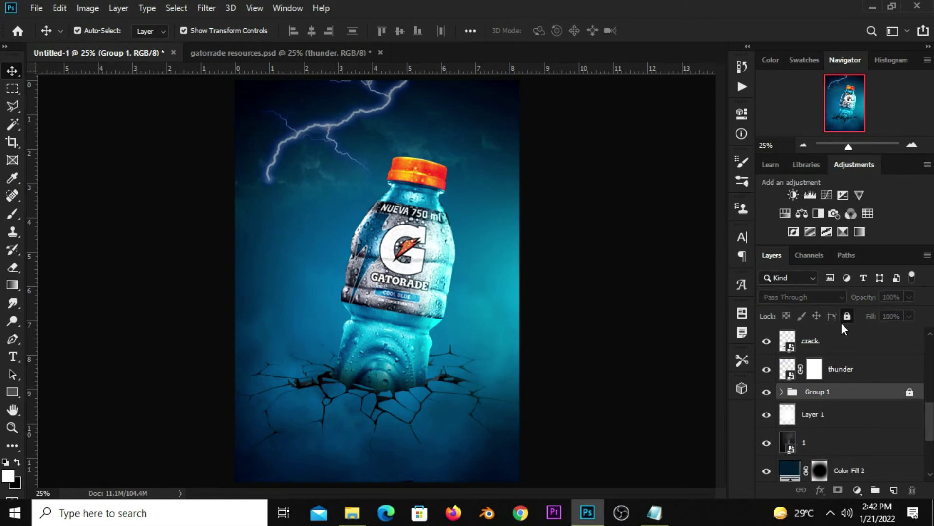
pyautogui.click(294, 135)
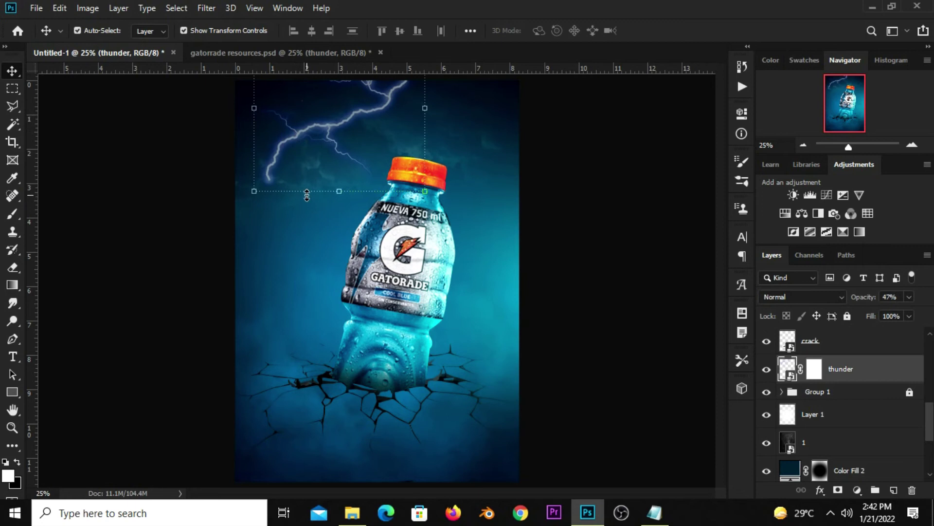
pyautogui.hotkey('ctrl', 't')
# Step: Nudge the lightning toward the top edge and delete the thunder layer's mask
pyautogui.rightClick(306, 176)
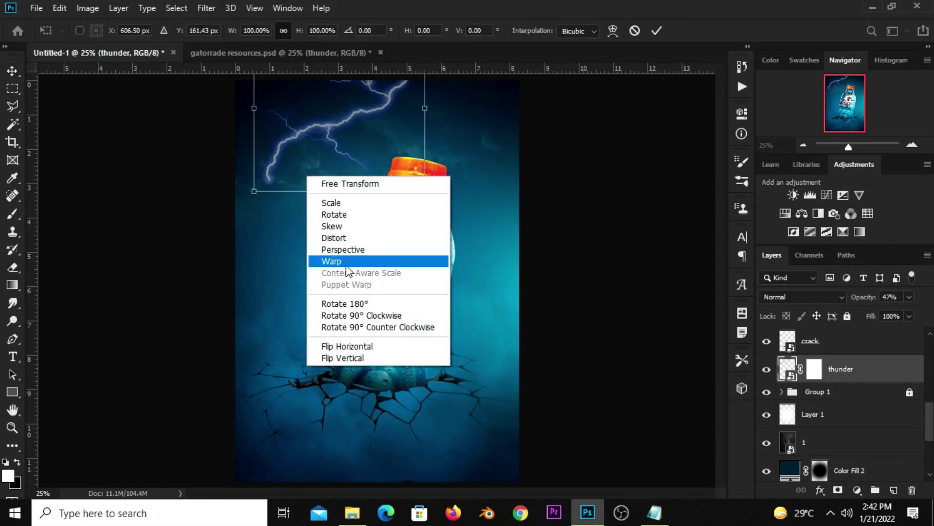
pyautogui.click(346, 267)
pyautogui.click(473, 207)
pyautogui.moveTo(333, 141)
pyautogui.mouseDown()
pyautogui.moveTo(328, 132)
pyautogui.moveTo(330, 150)
pyautogui.mouseUp()
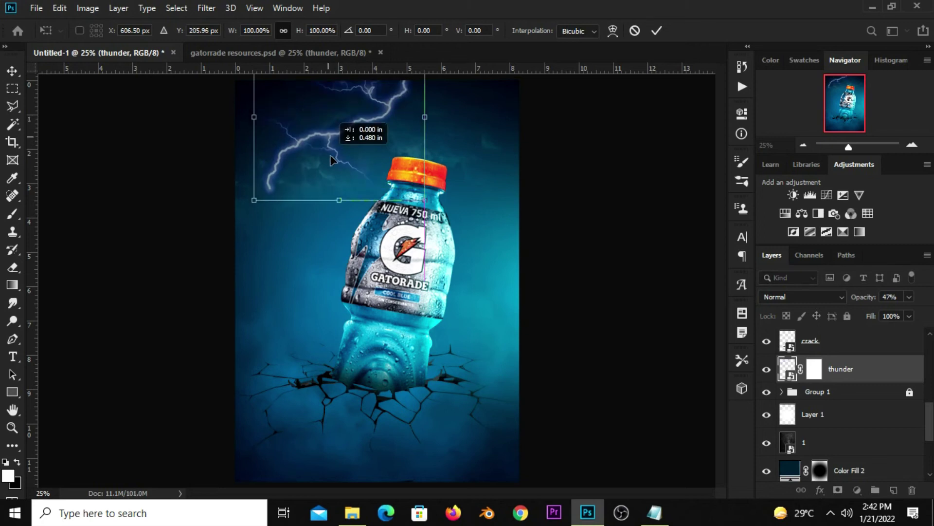
pyautogui.click(658, 31)
pyautogui.click(814, 369)
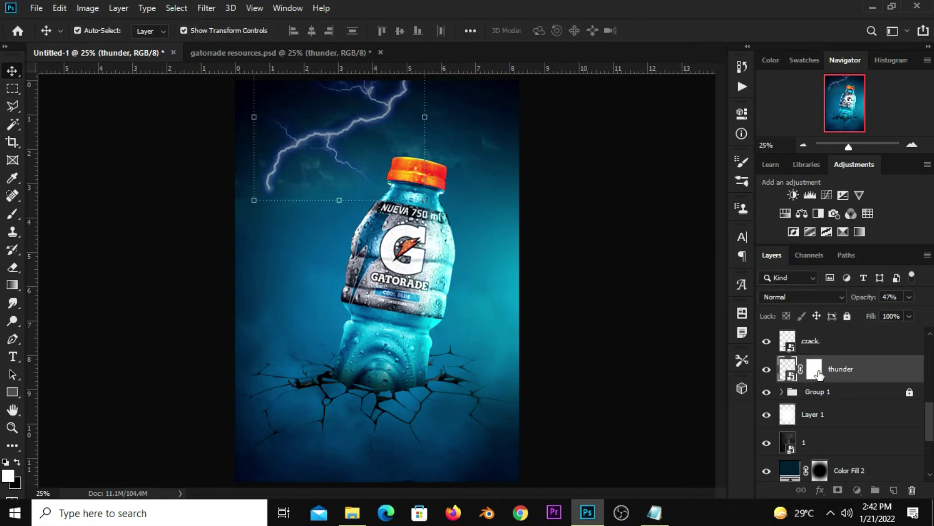
pyautogui.rightClick(813, 370)
pyautogui.click(819, 398)
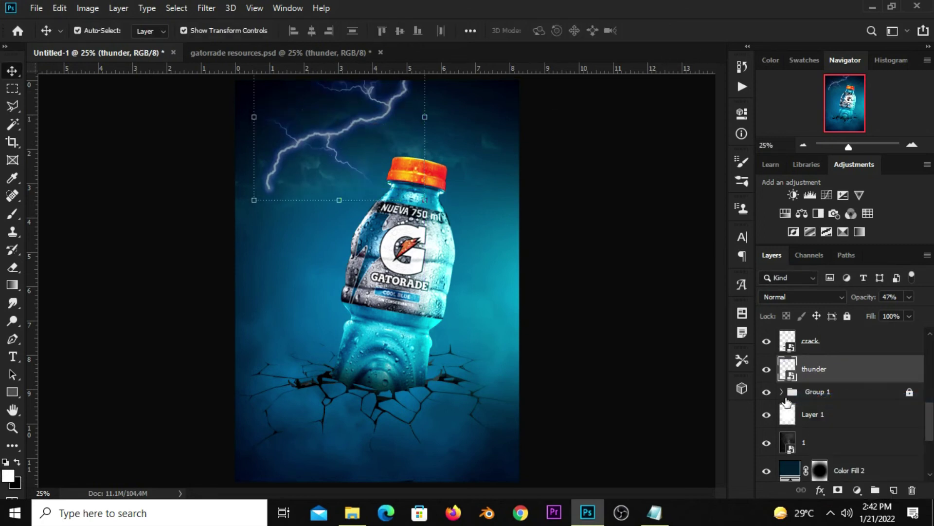
# Step: Warp the lightning so its middle bends right and its lower end pulls down-right
pyautogui.hotkey('ctrl', 't')
pyautogui.rightClick(335, 188)
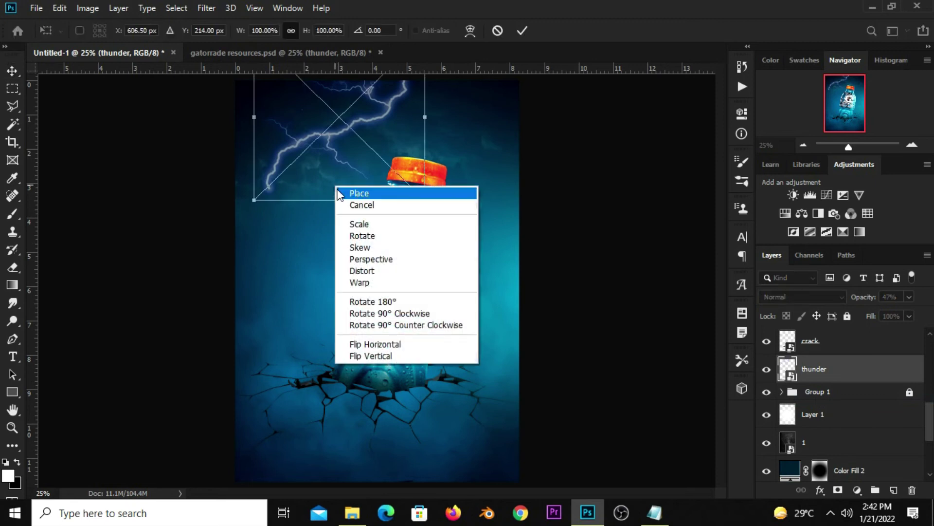
pyautogui.click(360, 283)
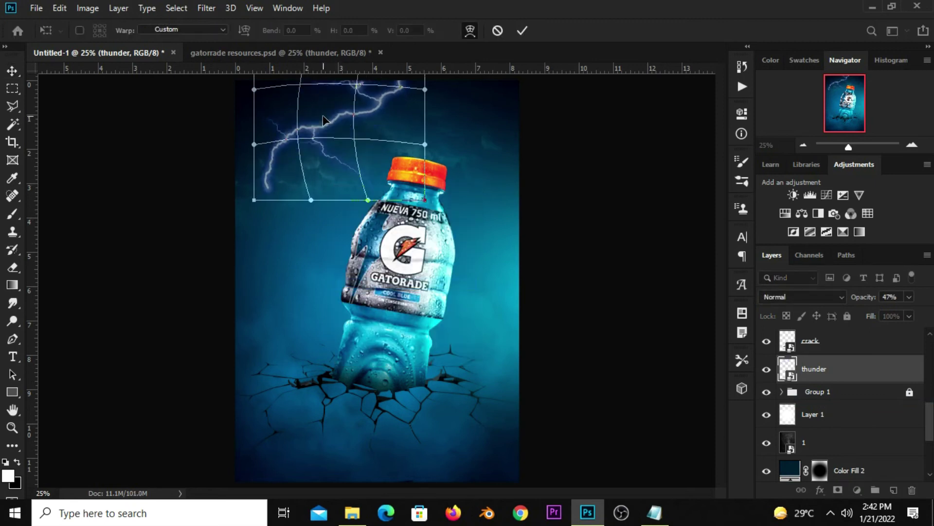
pyautogui.moveTo(330, 117); pyautogui.dragTo(338, 118)
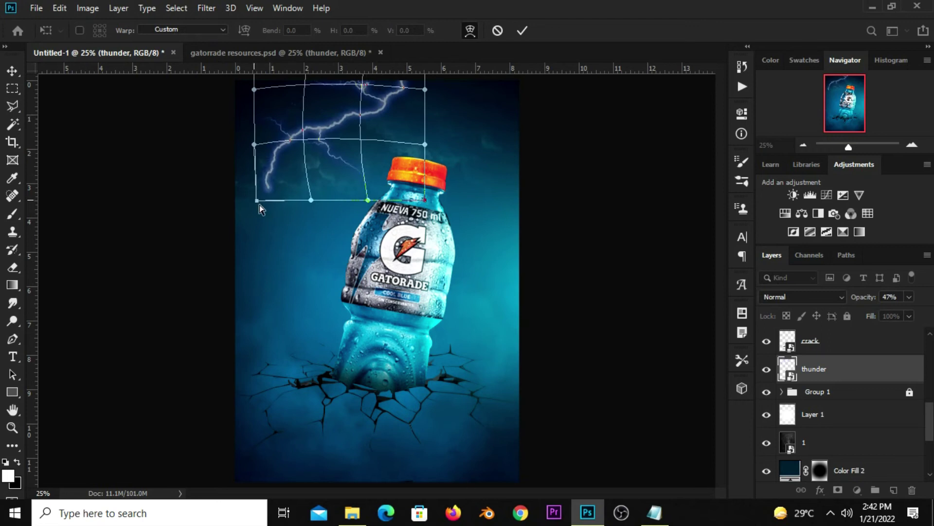
pyautogui.moveTo(259, 205); pyautogui.dragTo(267, 215)
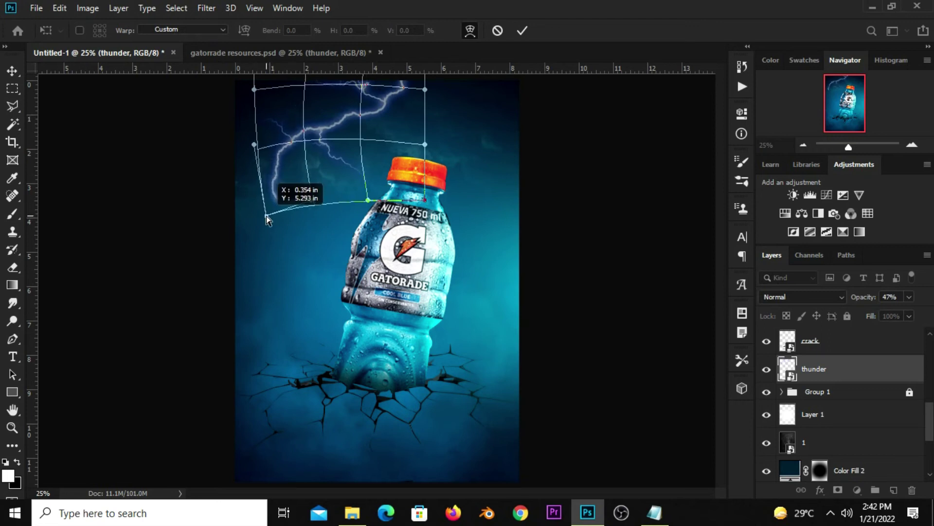
pyautogui.click(524, 29)
pyautogui.click(766, 370)
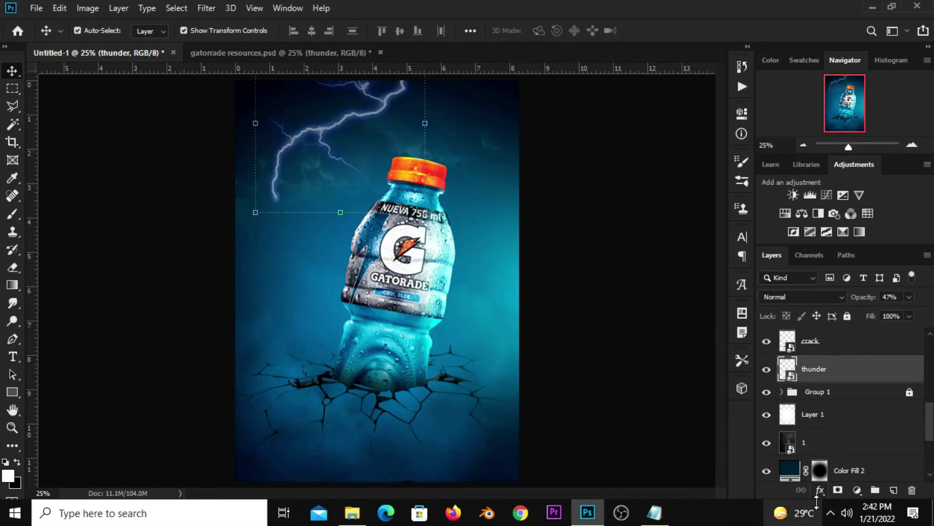
# Step: Add a new mask to thunder and set up a black soft round brush at 1400 px
pyautogui.click(838, 489)
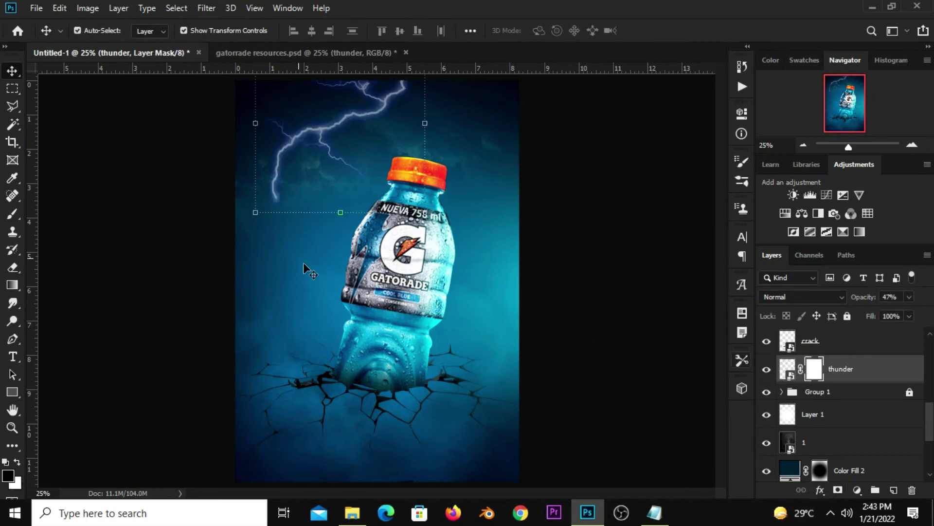
pyautogui.rightClick(14, 215)
pyautogui.click(57, 213)
pyautogui.click(89, 35)
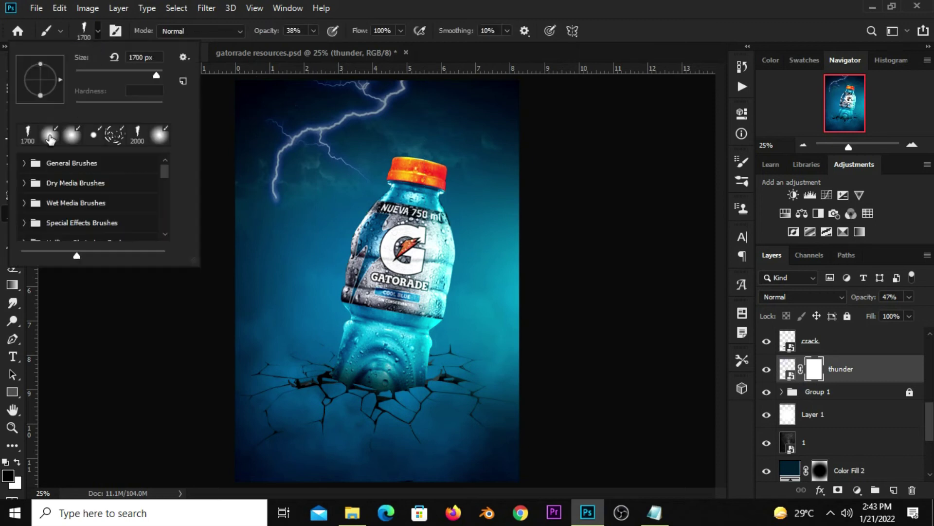
pyautogui.press('Escape')
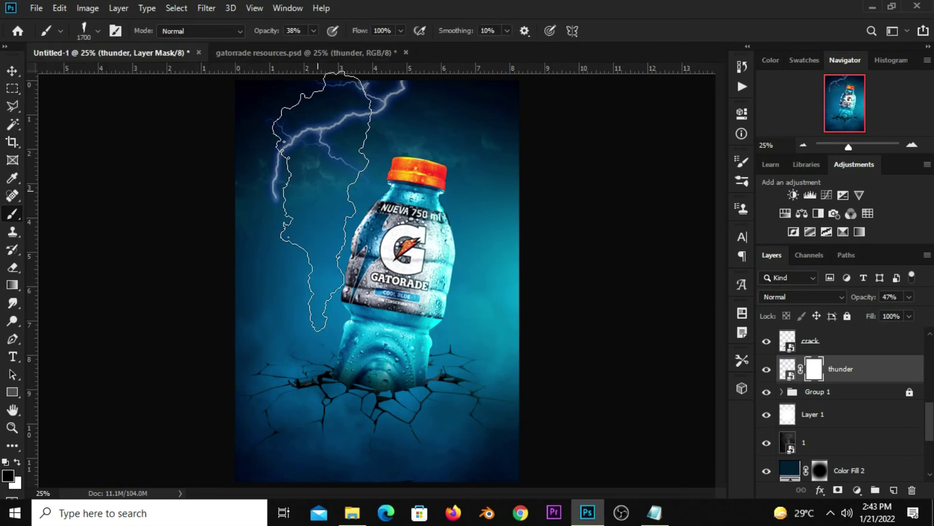
pyautogui.press('[')
pyautogui.press('[')
pyautogui.press('[')
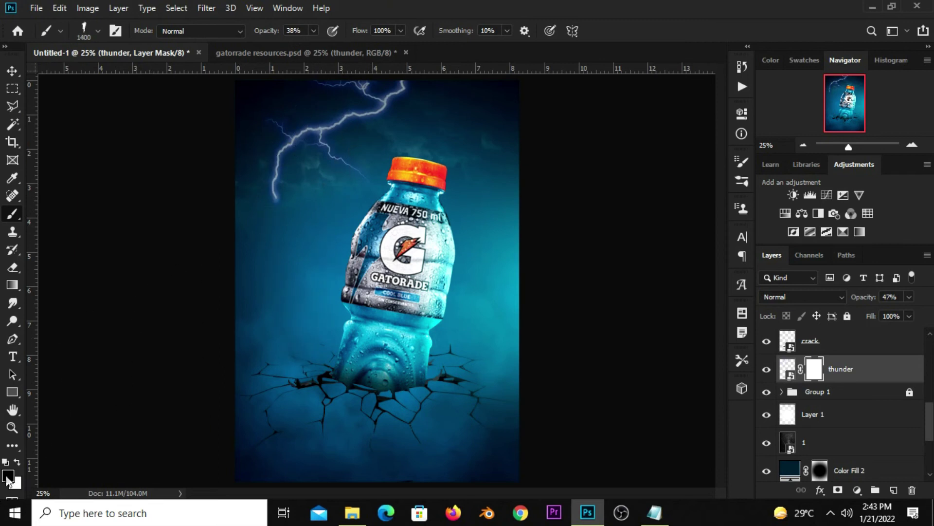
pyautogui.click(7, 479)
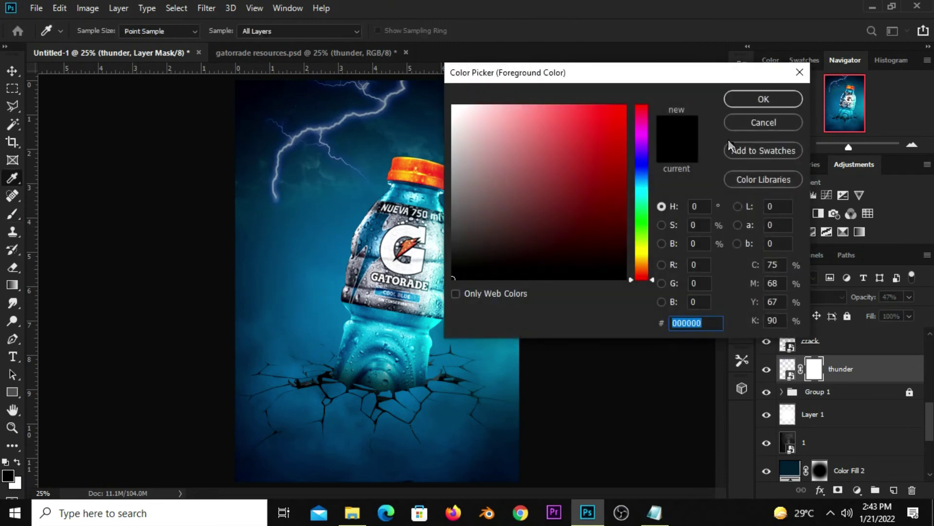
pyautogui.click(736, 101)
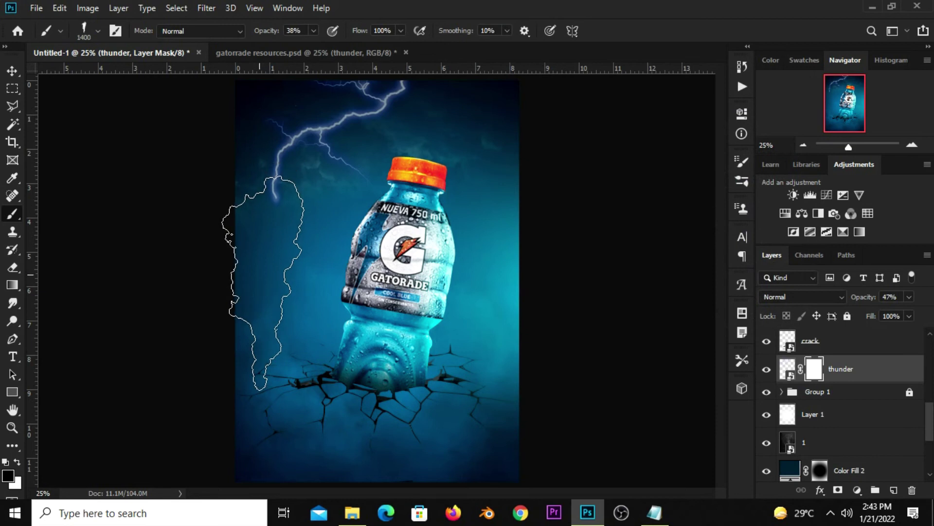
# Step: Paint the thunder mask at 900 px and 63–96% opacity to fade the lightning near the cap
pyautogui.moveTo(249, 297); pyautogui.dragTo(311, 229)
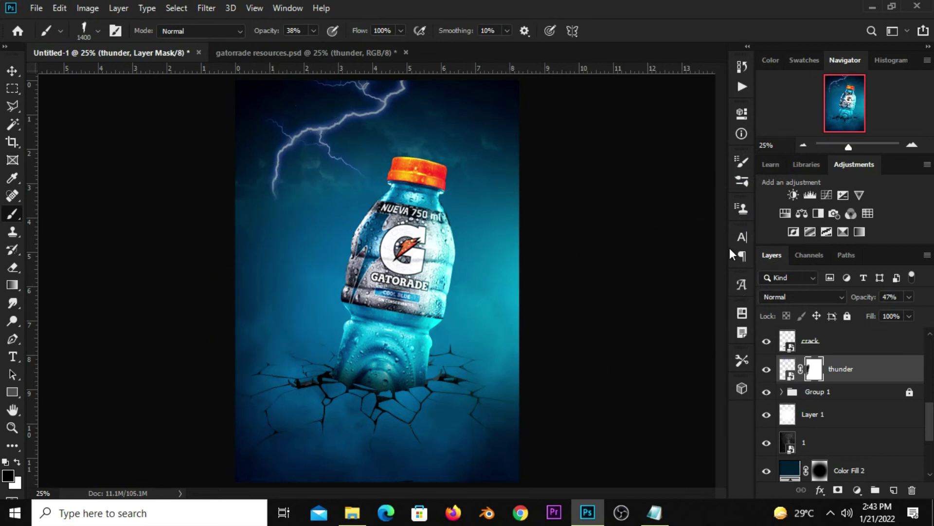
pyautogui.click(741, 160)
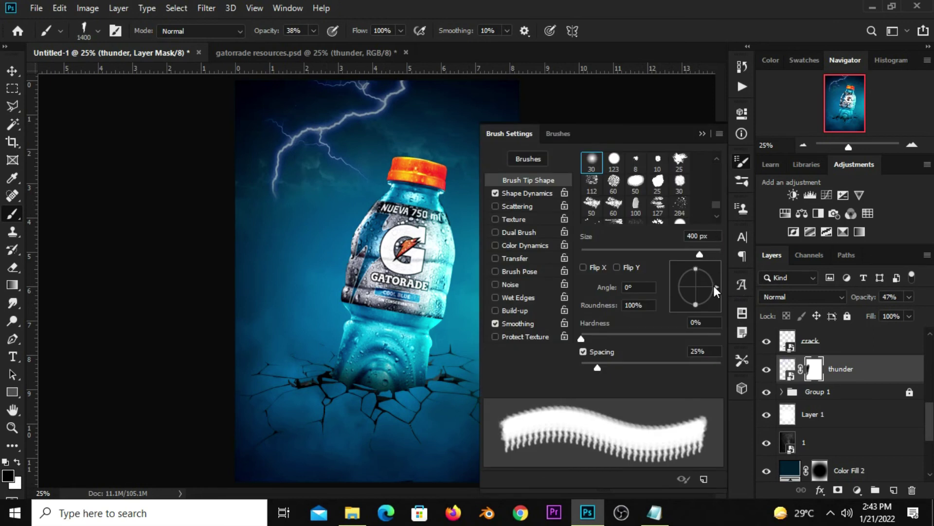
pyautogui.click(702, 135)
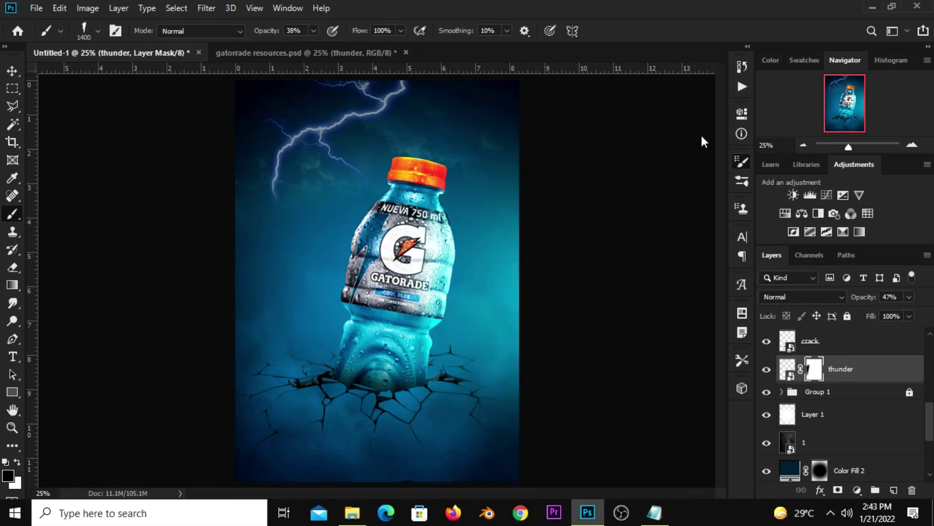
pyautogui.press('[')
pyautogui.press('[')
pyautogui.press('[')
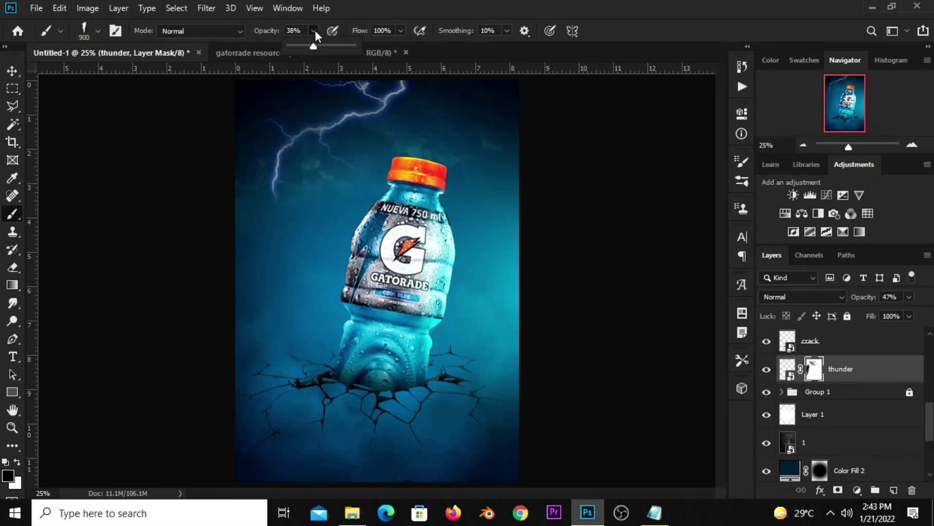
pyautogui.moveTo(314, 30); pyautogui.dragTo(349, 45)
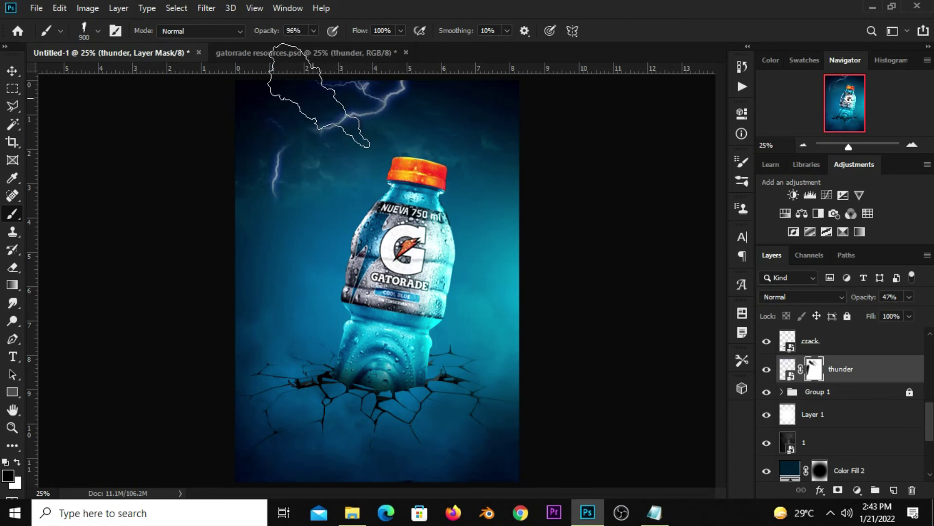
pyautogui.click(313, 31)
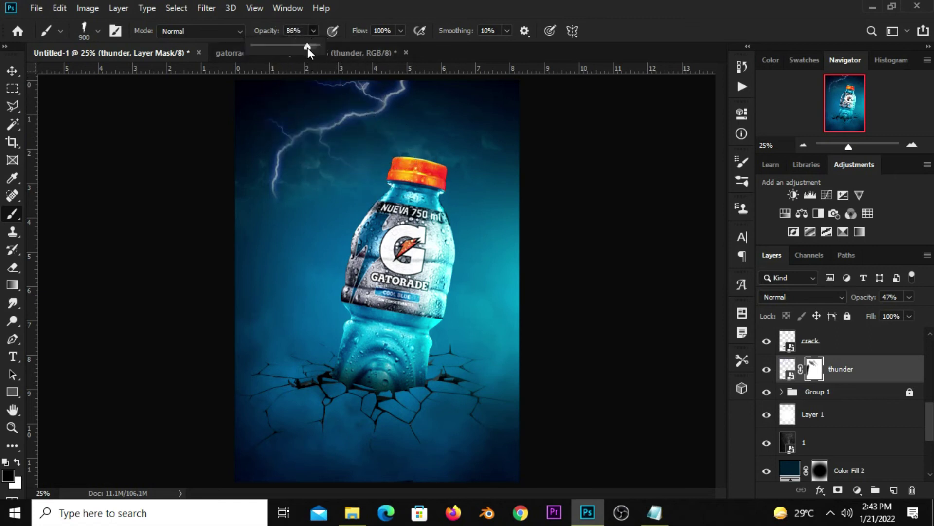
pyautogui.moveTo(293, 48); pyautogui.dragTo(293, 48)
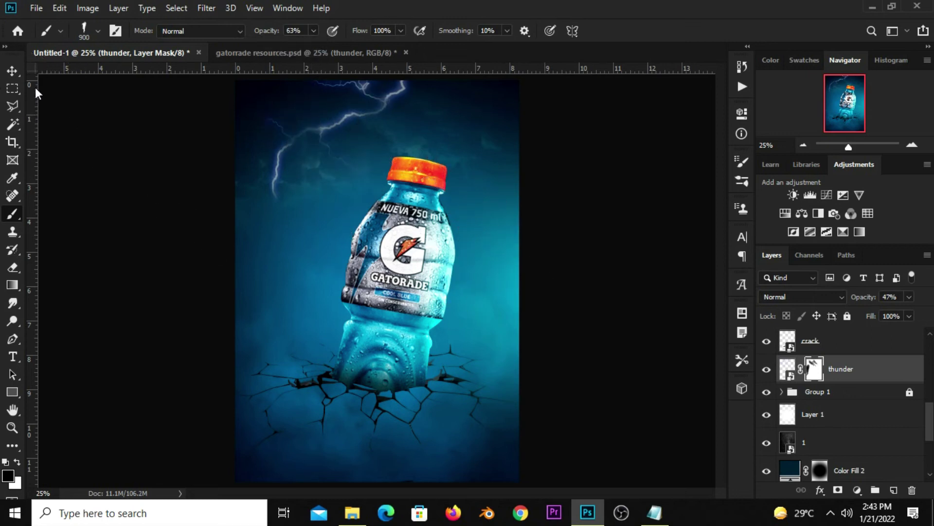
pyautogui.click(20, 71)
pyautogui.click(58, 71)
pyautogui.hotkey('ctrl', '2')
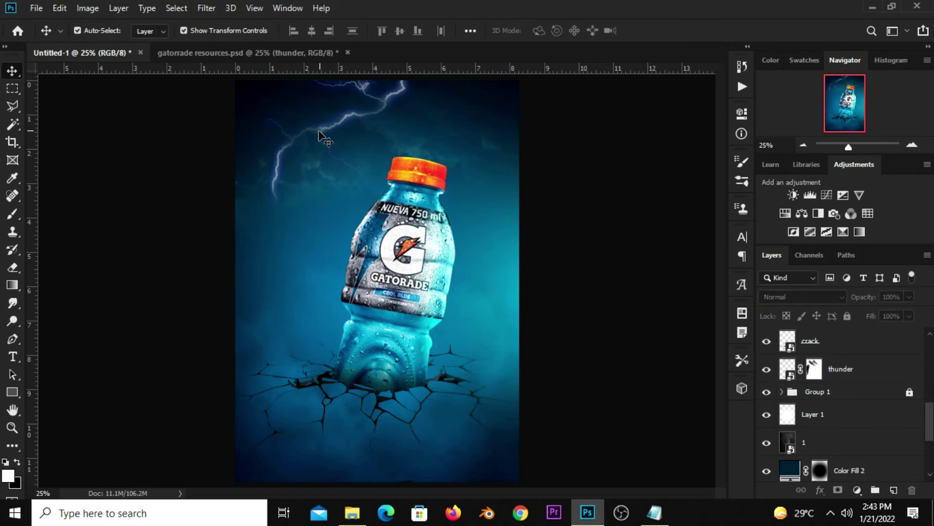
# Step: Duplicate the thunder lightning, rotate the copy 90° clockwise, and place it at the upper right
pyautogui.hotkey('ctrl', 'j')
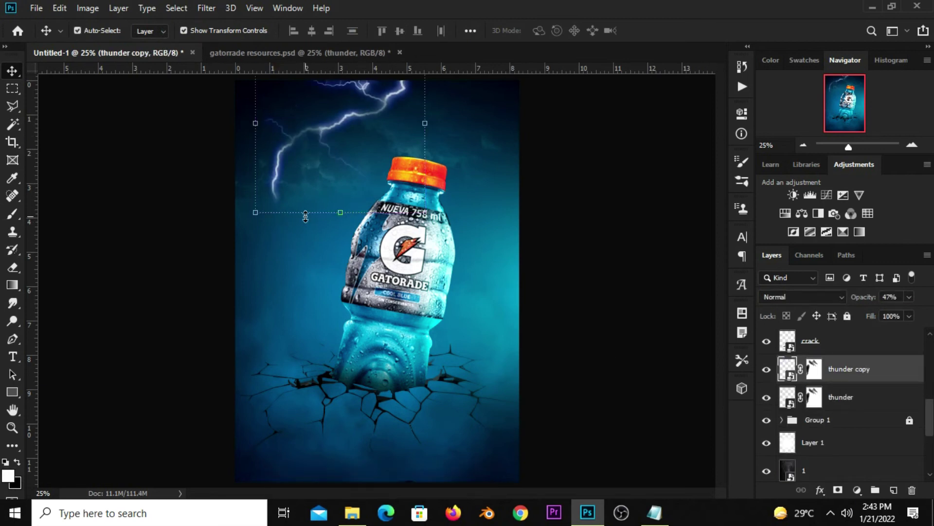
pyautogui.moveTo(305, 214); pyautogui.dragTo(344, 216)
pyautogui.rightClick(402, 153)
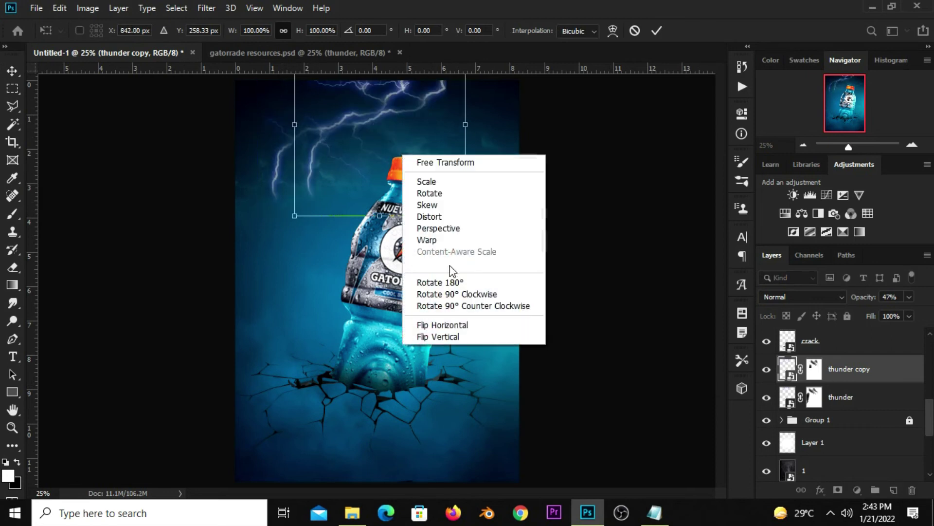
pyautogui.click(446, 294)
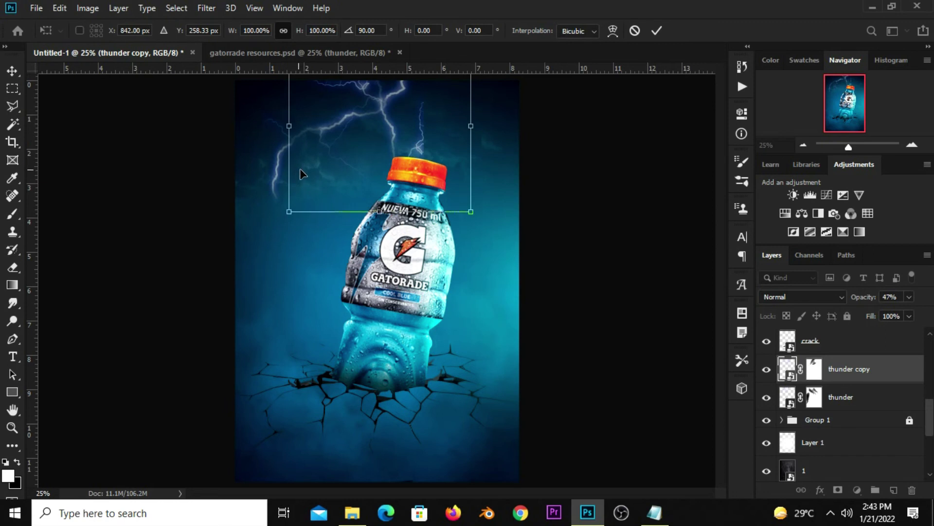
pyautogui.moveTo(298, 173); pyautogui.dragTo(404, 150)
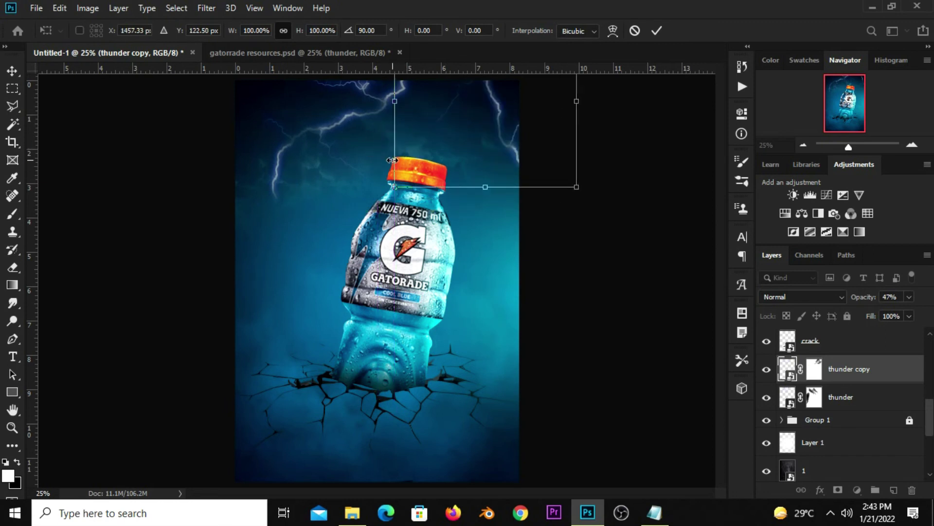
pyautogui.click(654, 32)
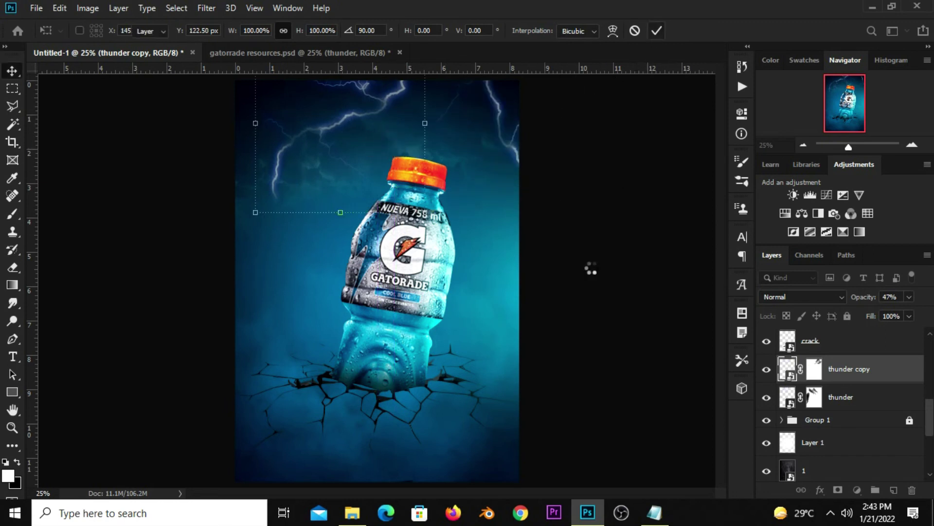
pyautogui.click(597, 286)
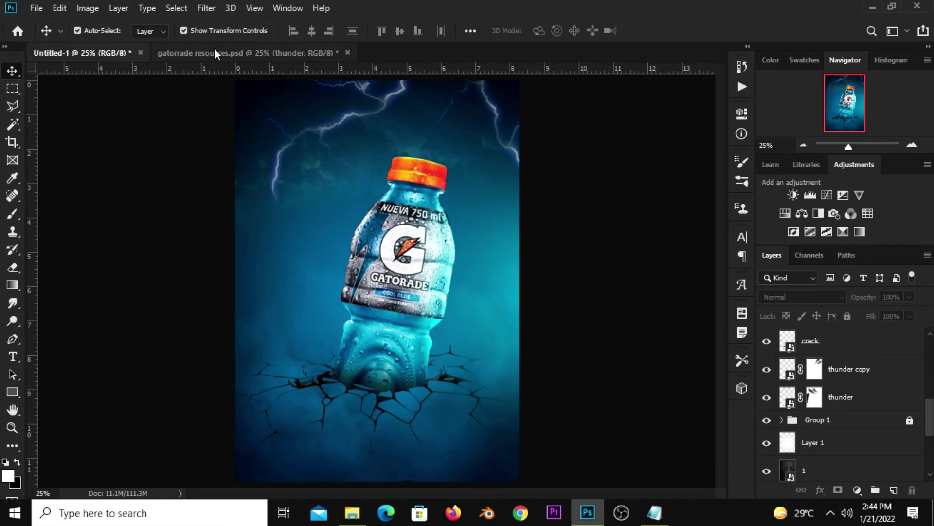
# Step: Reveal the maxresdefault (1) particle layer in the gatorrade resources file and start dragging it out
pyautogui.click(215, 53)
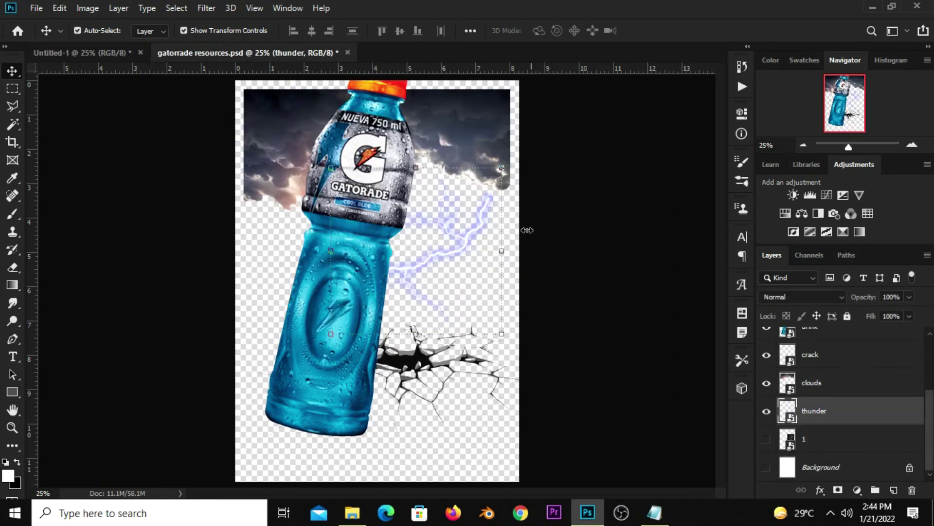
pyautogui.keyDown('ctrl'); pyautogui.click(809, 410); pyautogui.keyUp('ctrl')
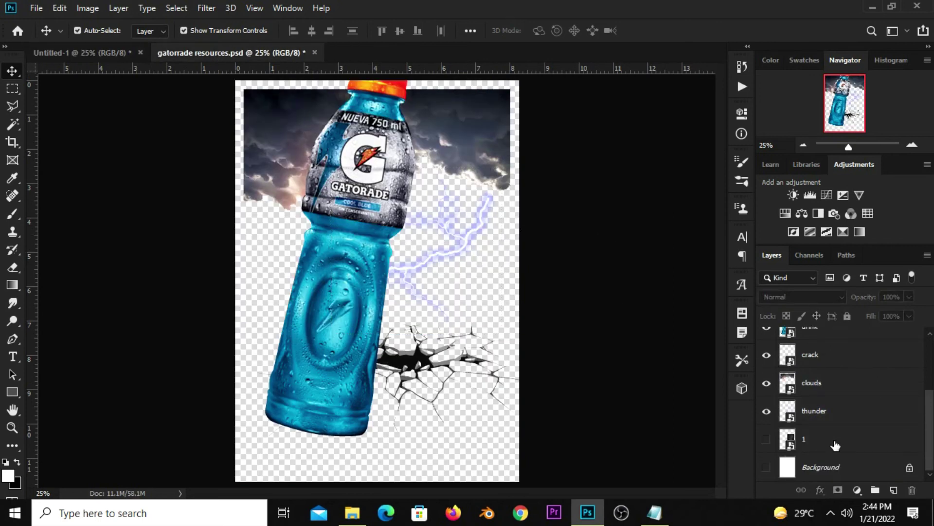
pyautogui.scroll(5, 836, 444)
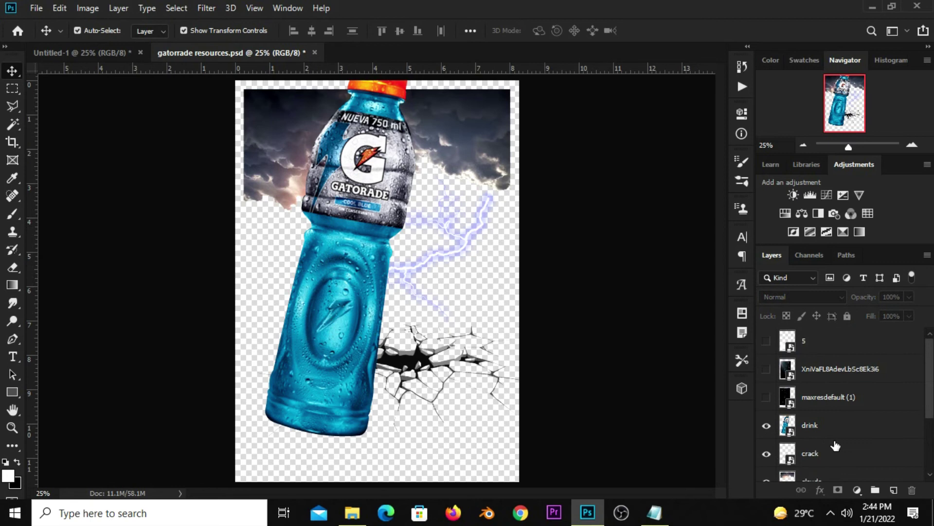
pyautogui.click(766, 397)
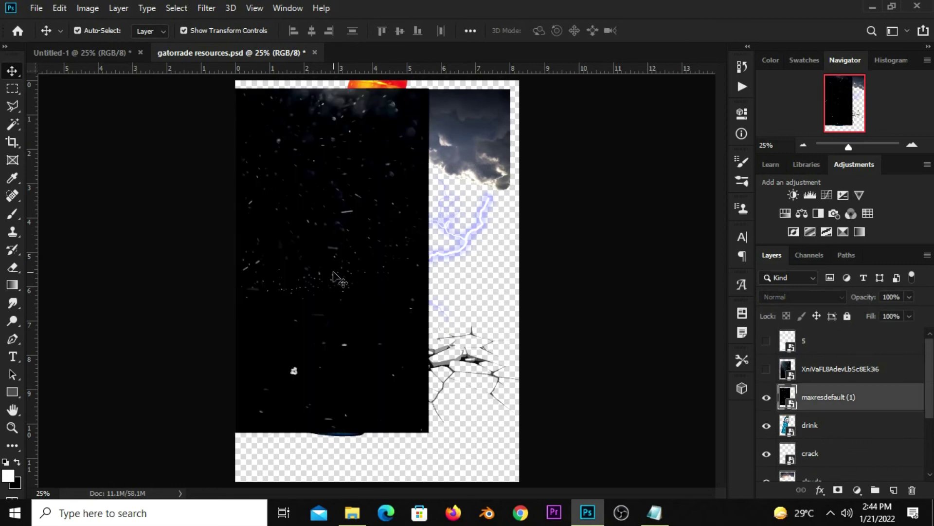
pyautogui.moveTo(334, 274); pyautogui.dragTo(362, 295)
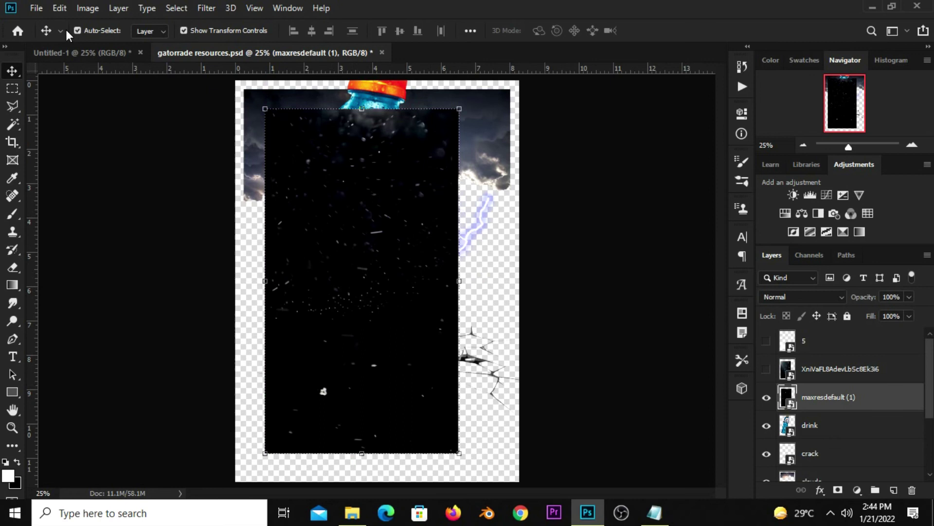
# Step: Drop the particle image into Untitled-1 and stretch it to cover the whole canvas
pyautogui.click(78, 51)
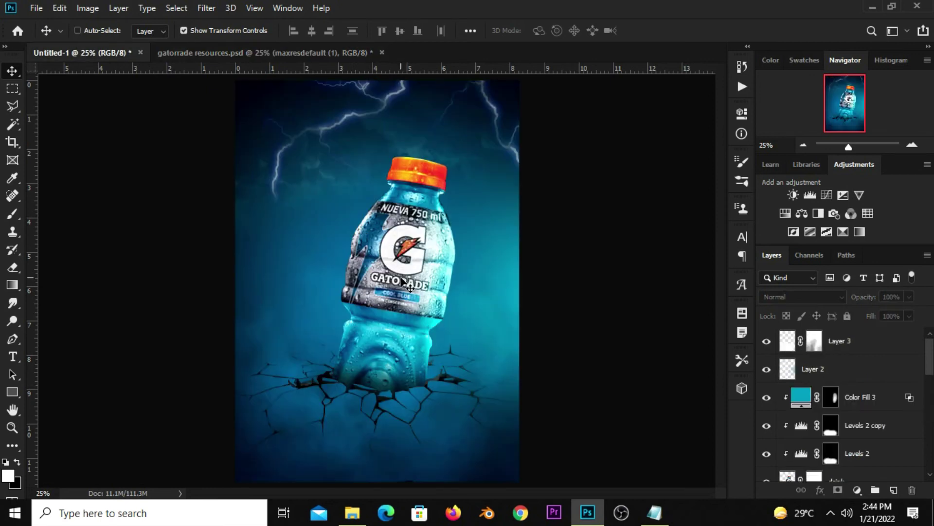
pyautogui.moveTo(402, 282); pyautogui.dragTo(402, 281)
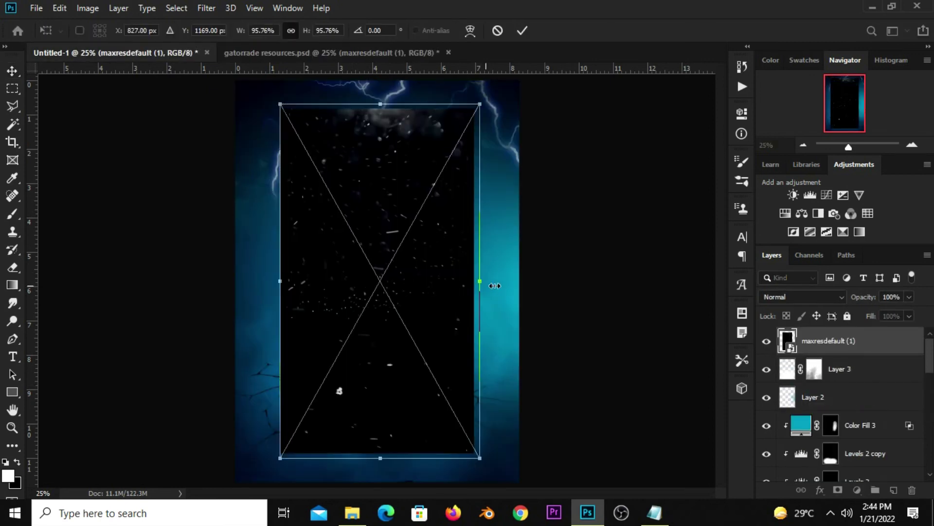
pyautogui.moveTo(480, 294); pyautogui.dragTo(544, 293)
pyautogui.moveTo(448, 302)
pyautogui.mouseDown()
pyautogui.moveTo(390, 301)
pyautogui.moveTo(426, 298)
pyautogui.mouseUp()
pyautogui.press('Return')
pyautogui.click(767, 342)
pyautogui.click(775, 297)
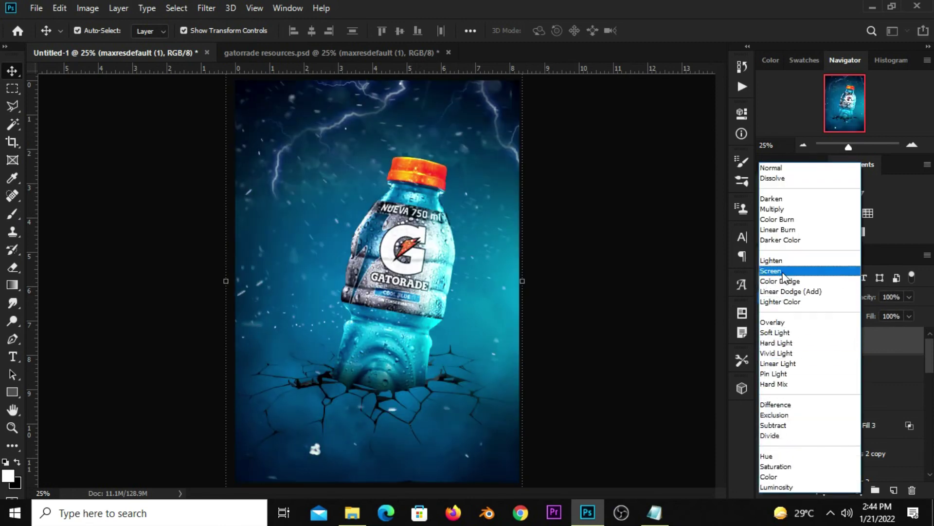
# Step: Set the particle layer to Screen and clip a Levels layer to it with black input 70
pyautogui.click(783, 271)
pyautogui.click(857, 487)
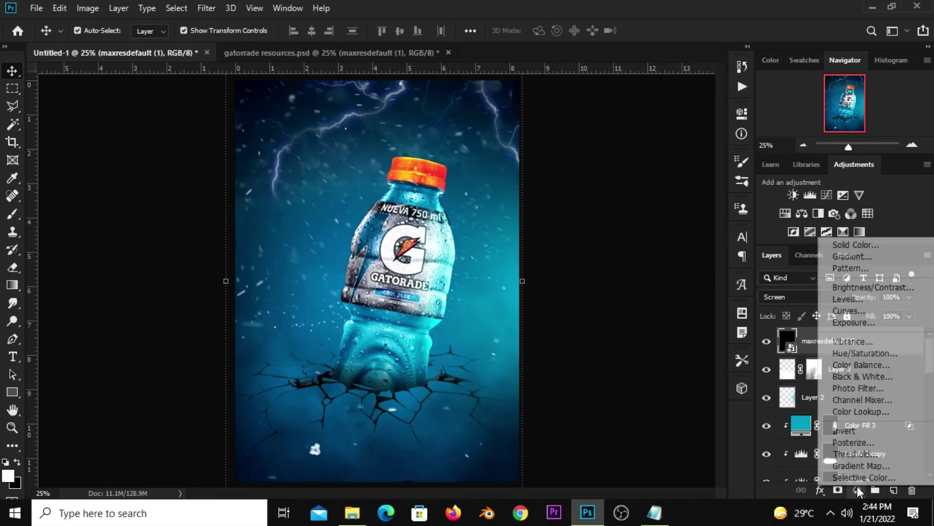
pyautogui.click(860, 304)
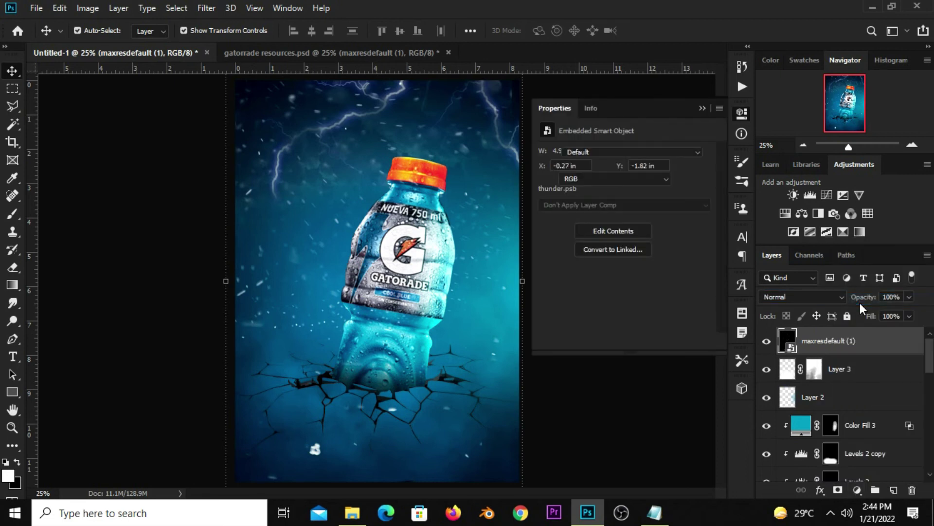
pyautogui.click(628, 340)
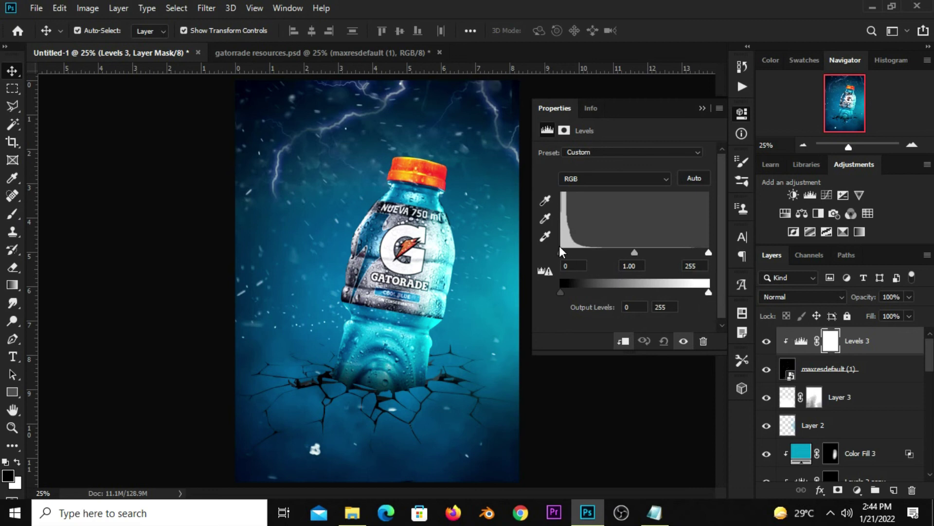
pyautogui.moveTo(563, 261); pyautogui.dragTo(602, 260)
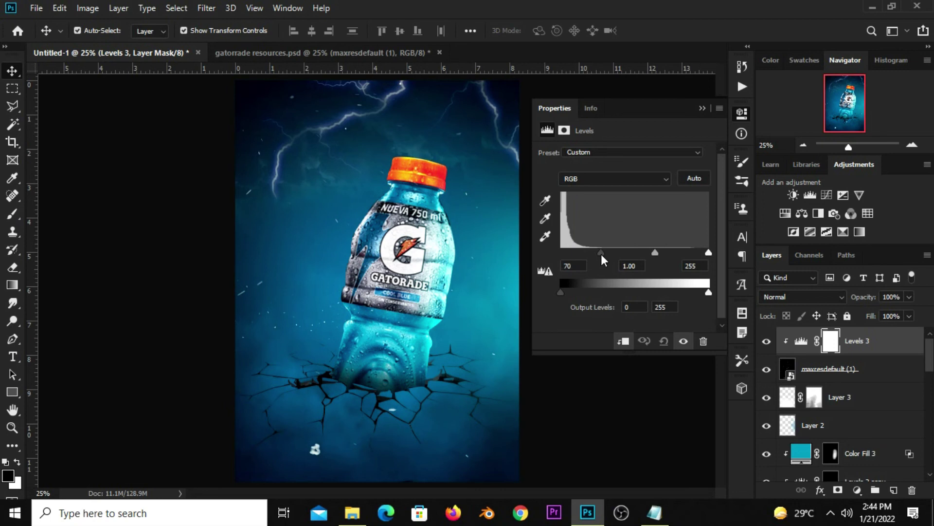
pyautogui.click(702, 107)
pyautogui.click(767, 342)
pyautogui.click(858, 490)
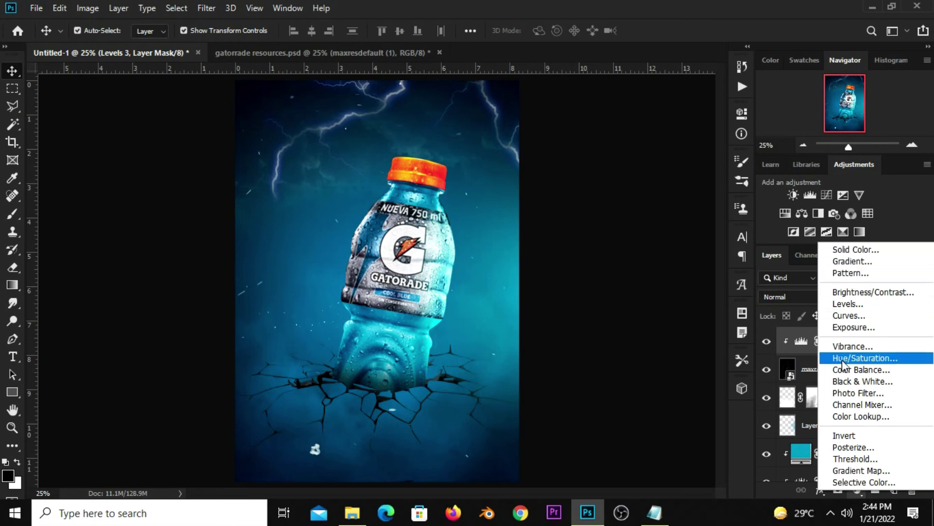
# Step: Clip a colorized Hue/Saturation to the particles with hue 204, saturation 84, lightness -52
pyautogui.click(842, 361)
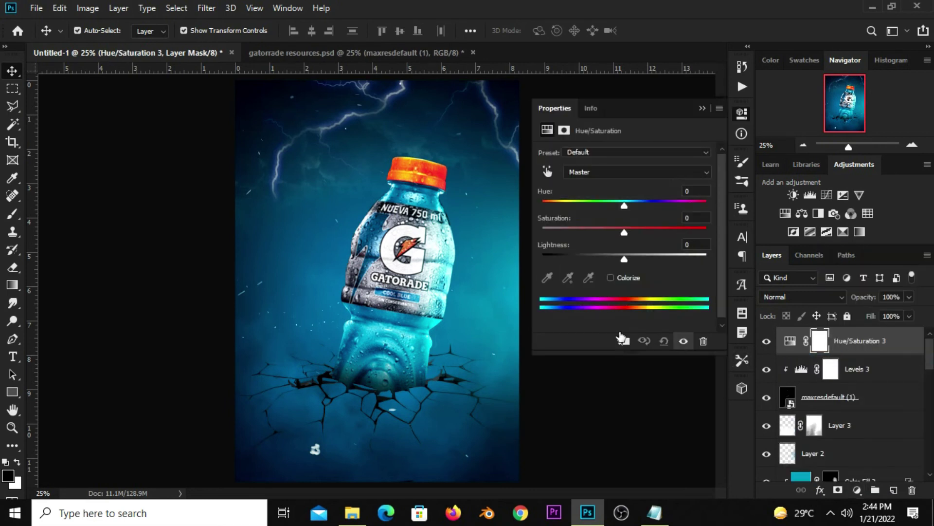
pyautogui.click(622, 341)
pyautogui.click(615, 276)
pyautogui.click(632, 204)
pyautogui.click(697, 228)
pyautogui.moveTo(625, 258); pyautogui.dragTo(603, 258)
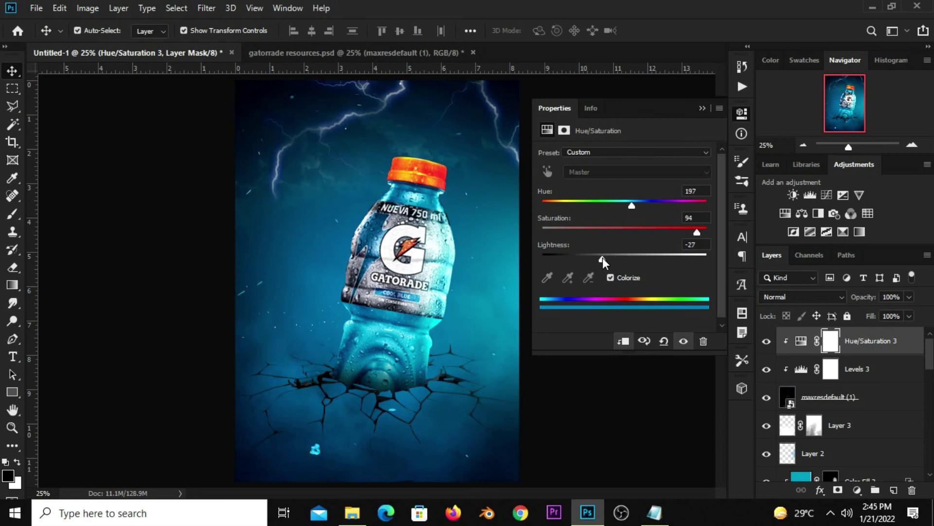
pyautogui.click(636, 201)
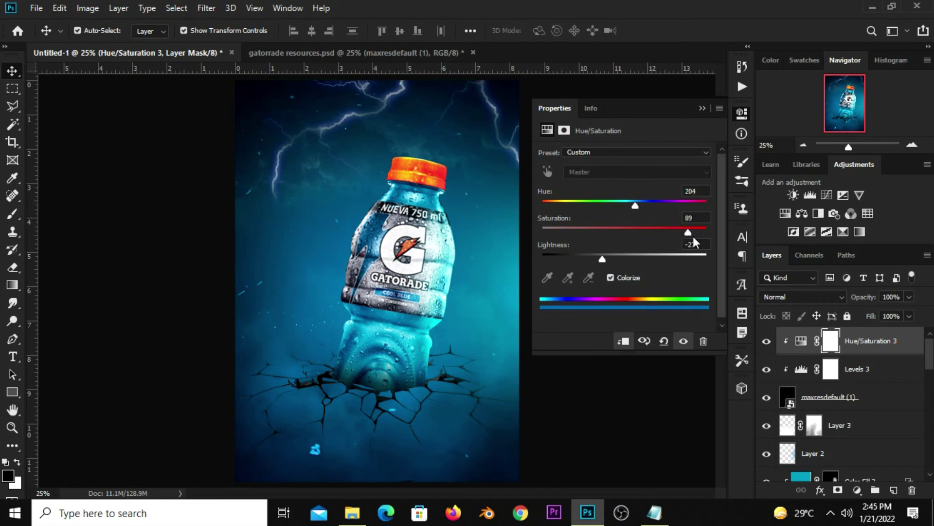
pyautogui.moveTo(602, 258); pyautogui.dragTo(580, 258)
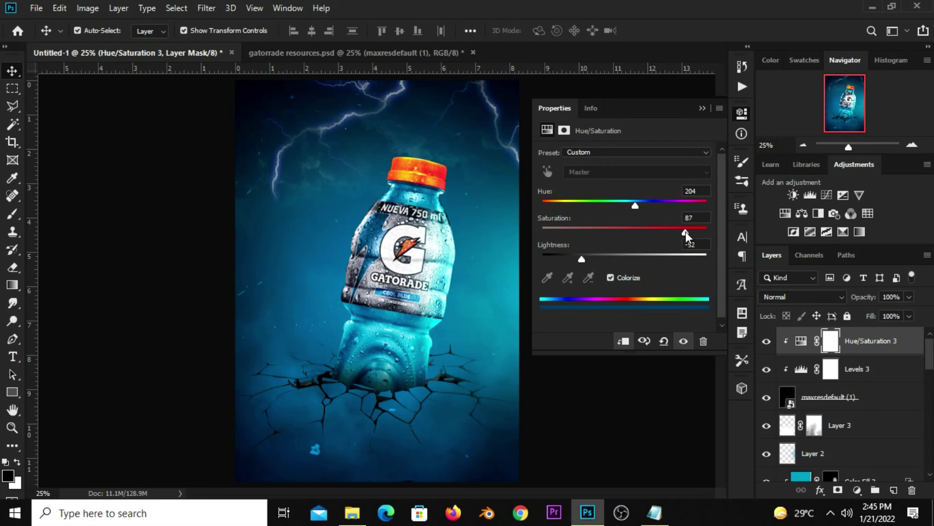
pyautogui.moveTo(694, 232); pyautogui.dragTo(661, 235)
pyautogui.click(767, 341)
pyautogui.click(823, 403)
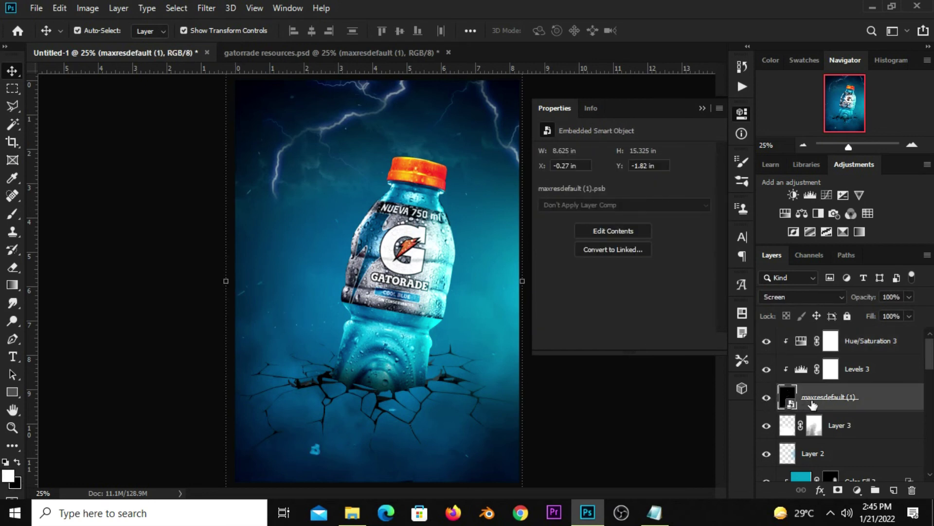
# Step: Add a layer mask to the particle layer and set up a soft round black brush at 300 px
pyautogui.click(837, 490)
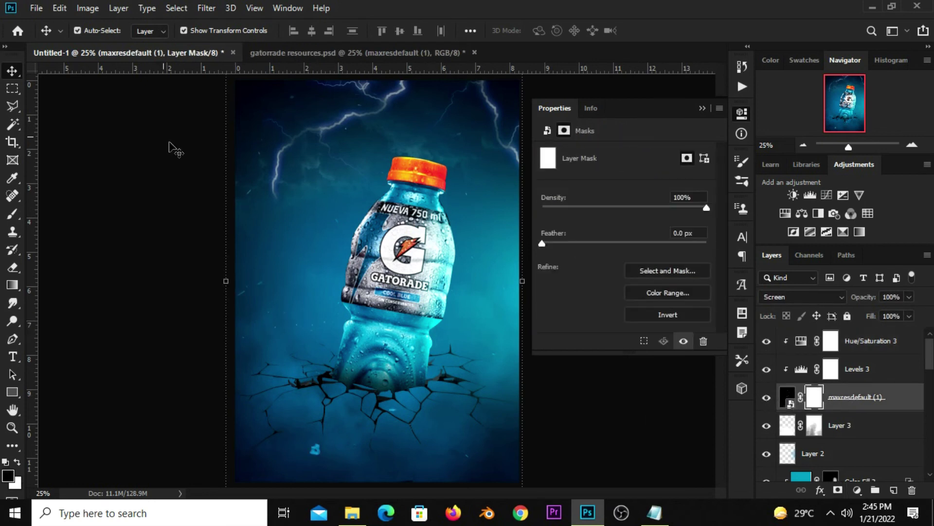
pyautogui.click(15, 217)
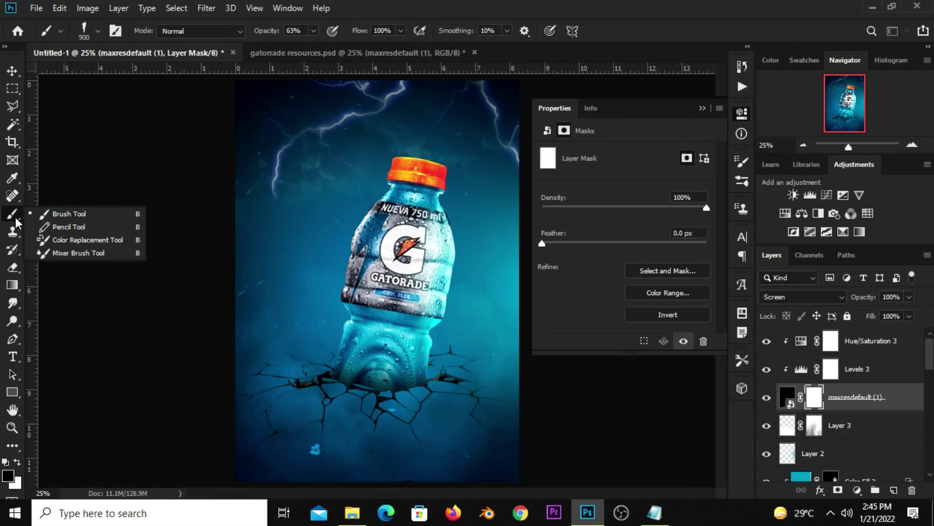
pyautogui.click(57, 217)
pyautogui.click(85, 30)
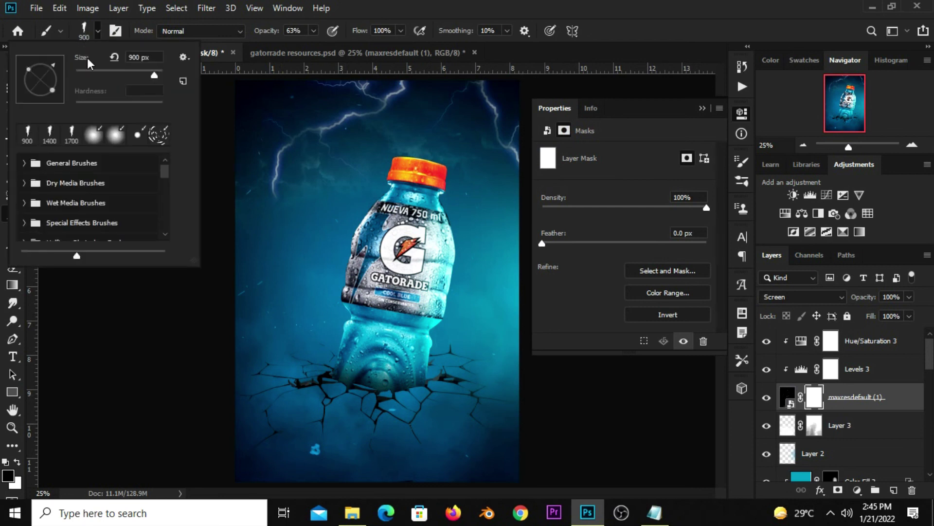
pyautogui.click(88, 140)
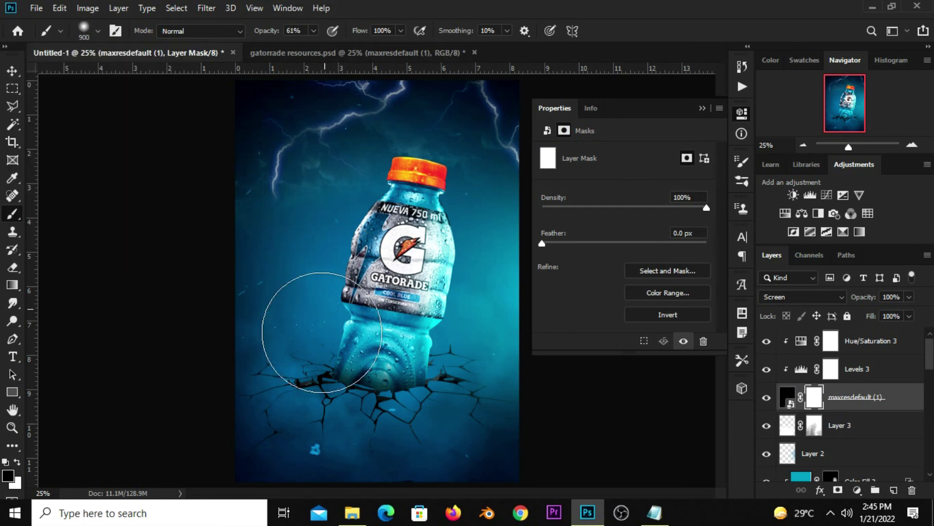
pyautogui.press('[')
pyautogui.press('[')
pyautogui.press('[')
pyautogui.press('[')
pyautogui.press('[')
pyautogui.click(7, 476)
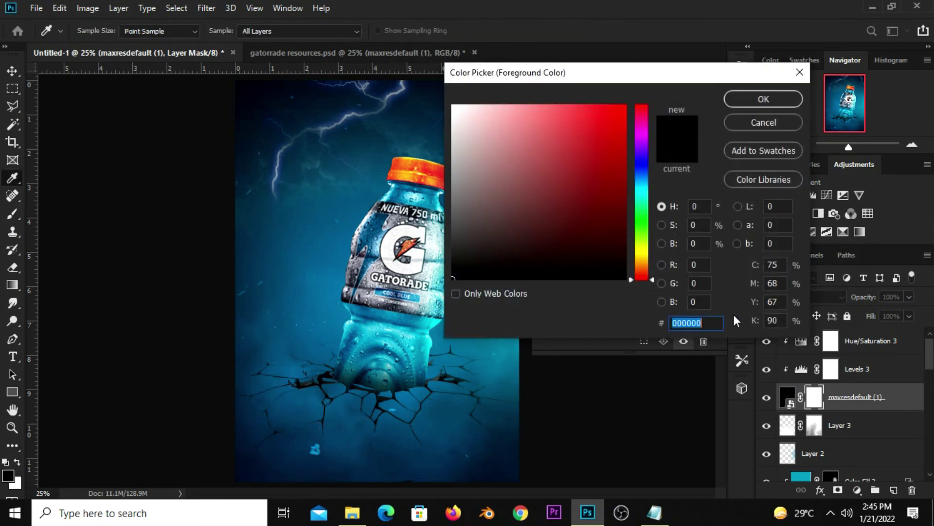
pyautogui.click(753, 98)
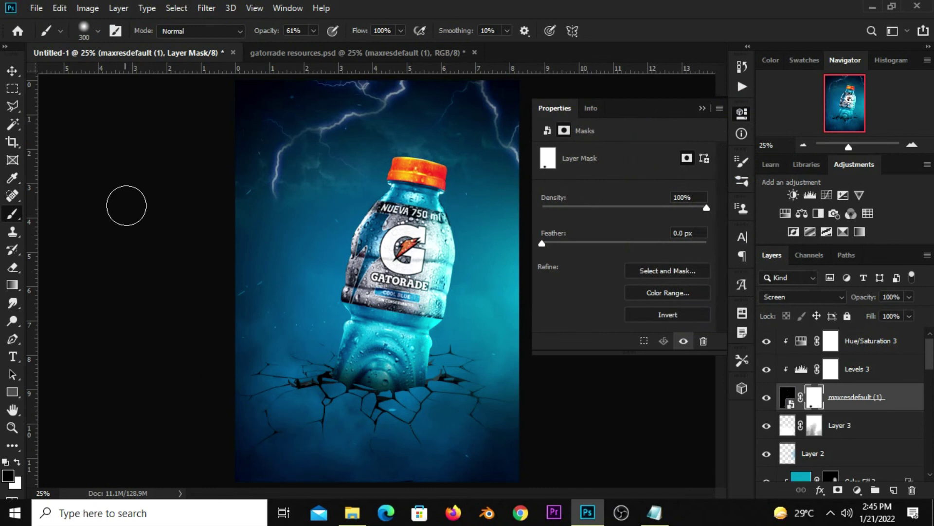
# Step: Switch to the Move tool, deselect, and collapse the Properties panel
pyautogui.click(12, 70)
pyautogui.click(105, 215)
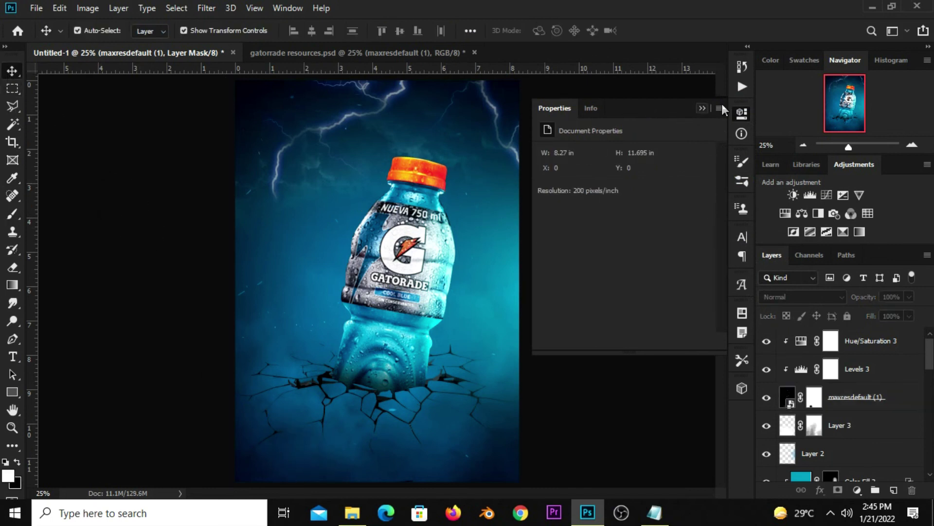
pyautogui.click(702, 108)
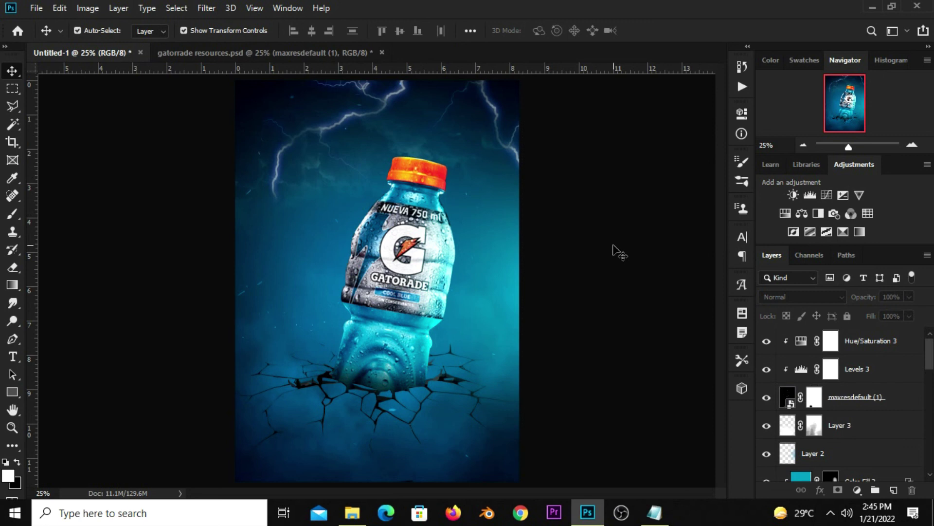
# Step: Show the XniVaF dust texture in the gatorrade resources file and return to Untitled-1
pyautogui.click(232, 53)
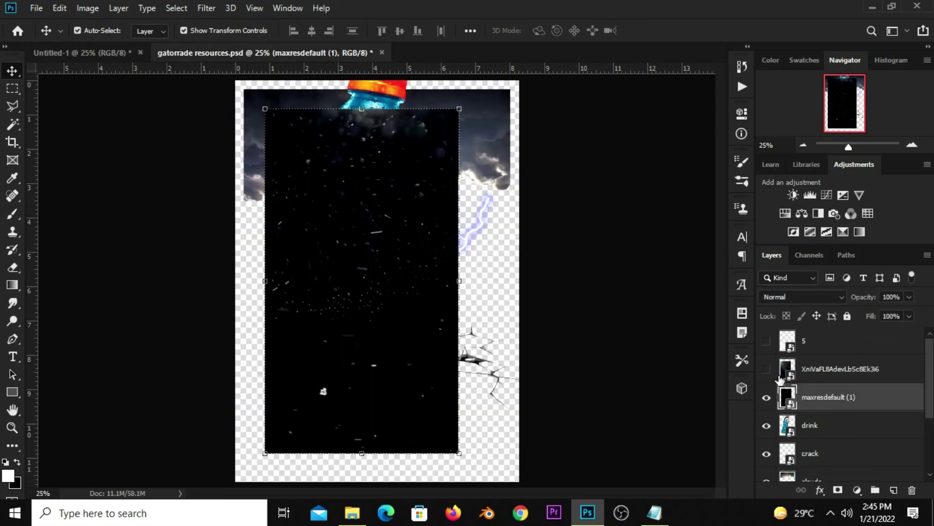
pyautogui.click(766, 370)
pyautogui.moveTo(373, 306); pyautogui.dragTo(394, 325)
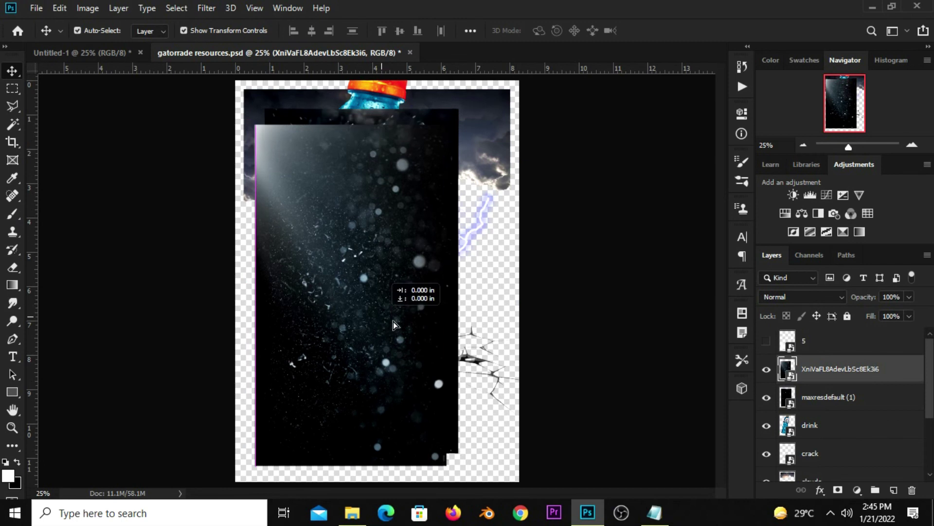
pyautogui.click(87, 54)
# Step: Paste the dust texture into the poster and stretch it to fill the canvas
pyautogui.hotkey('ctrl', 'v')
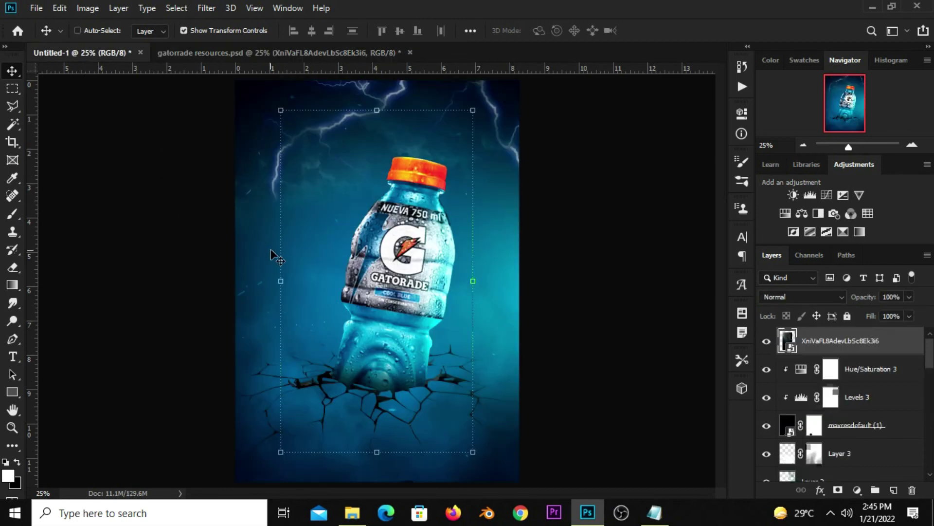
pyautogui.press('ctrl')
pyautogui.moveTo(473, 282); pyautogui.dragTo(368, 281)
pyautogui.moveTo(511, 281); pyautogui.dragTo(534, 280)
pyautogui.press('Return')
# Step: Blend the dust texture in Screen mode and give it a white layer mask
pyautogui.click(768, 343)
pyautogui.click(799, 299)
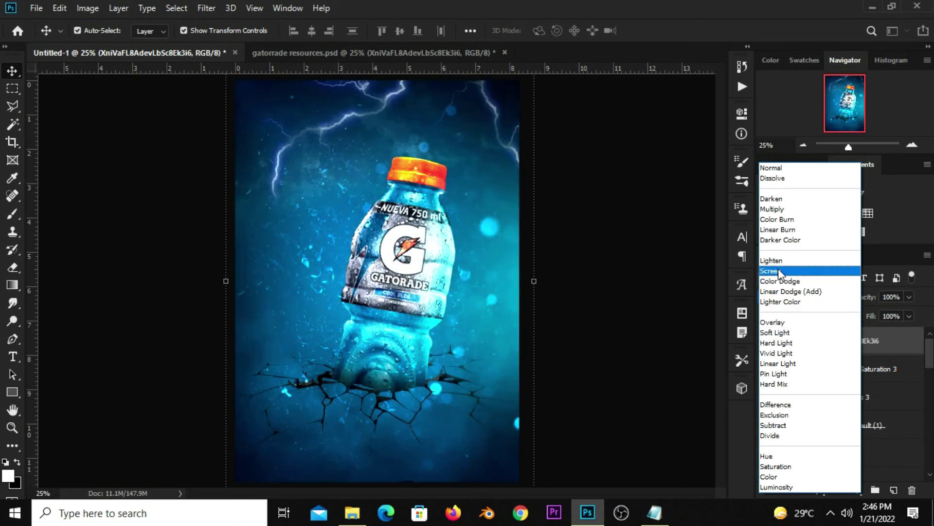
pyautogui.click(778, 271)
pyautogui.click(767, 341)
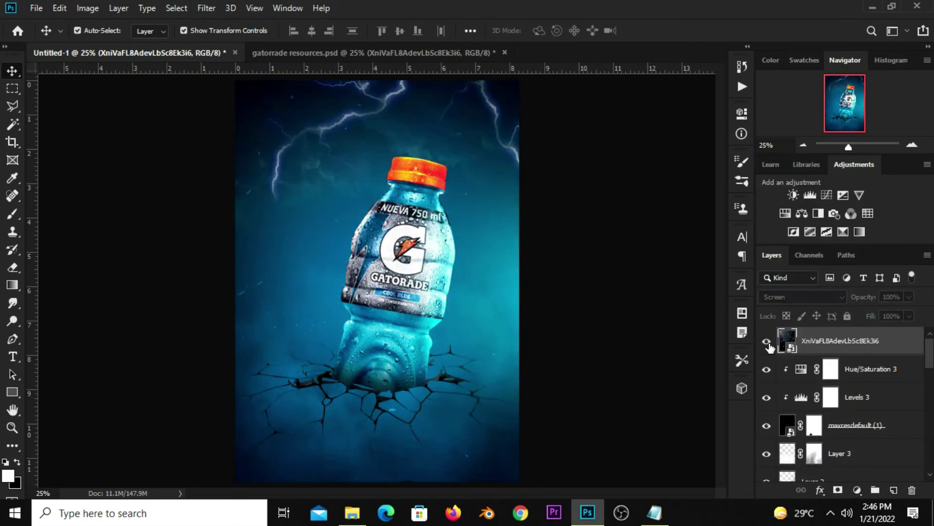
pyautogui.click(837, 489)
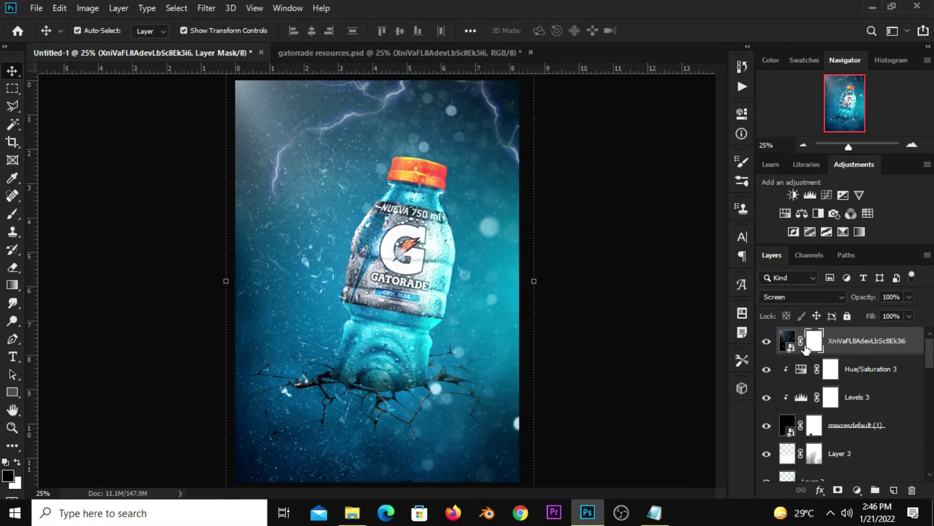
# Step: Clip a Levels adjustment to the texture with black input 72
pyautogui.click(857, 489)
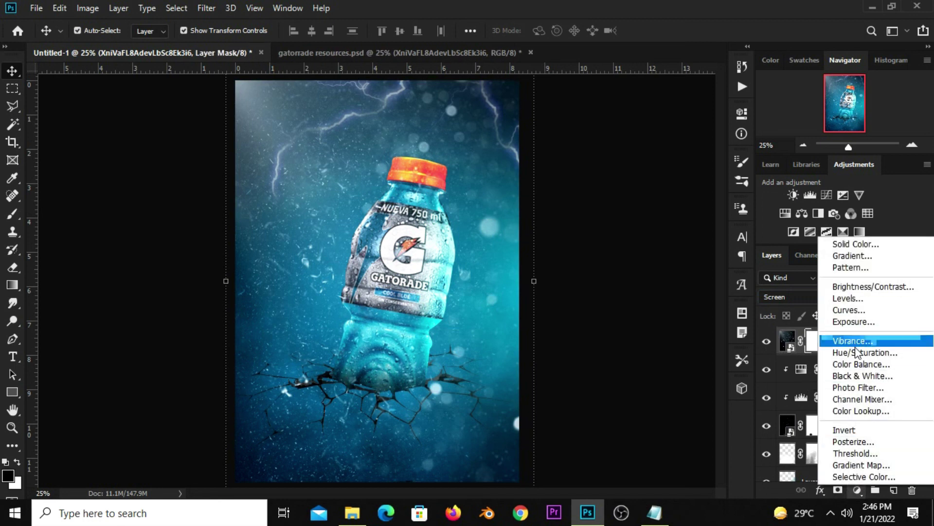
pyautogui.click(853, 298)
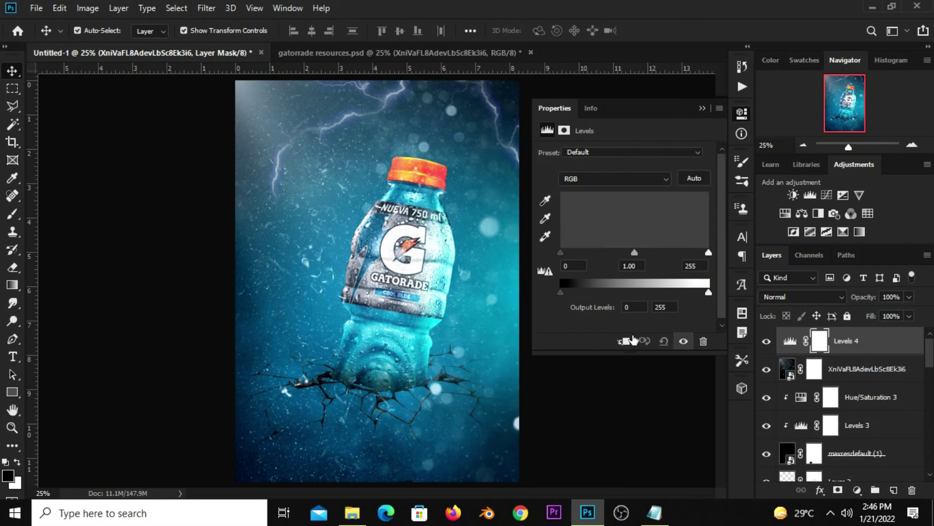
pyautogui.click(623, 342)
pyautogui.moveTo(564, 252); pyautogui.dragTo(603, 249)
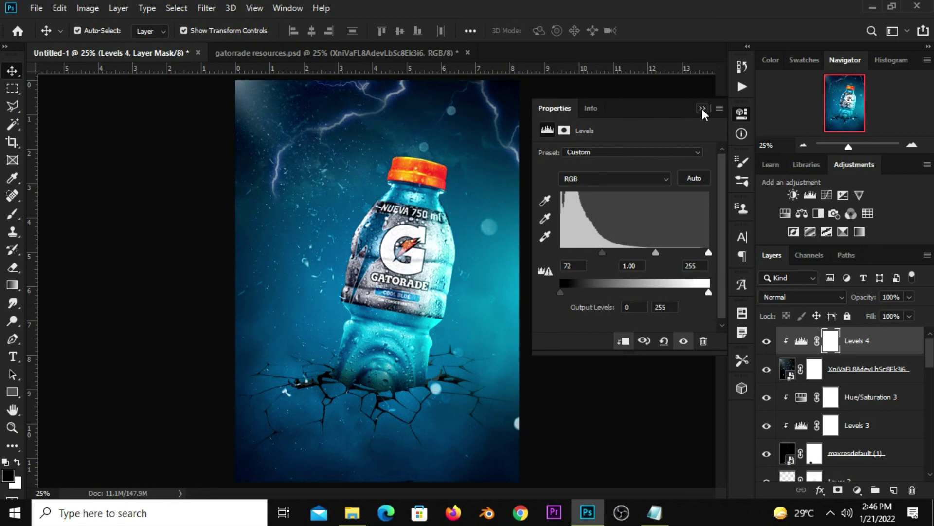
pyautogui.click(703, 109)
pyautogui.click(767, 342)
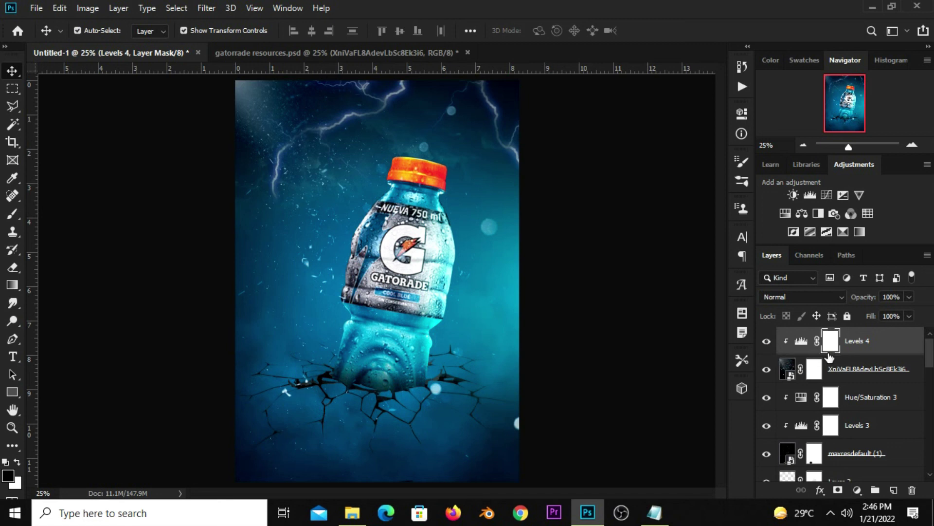
pyautogui.click(858, 490)
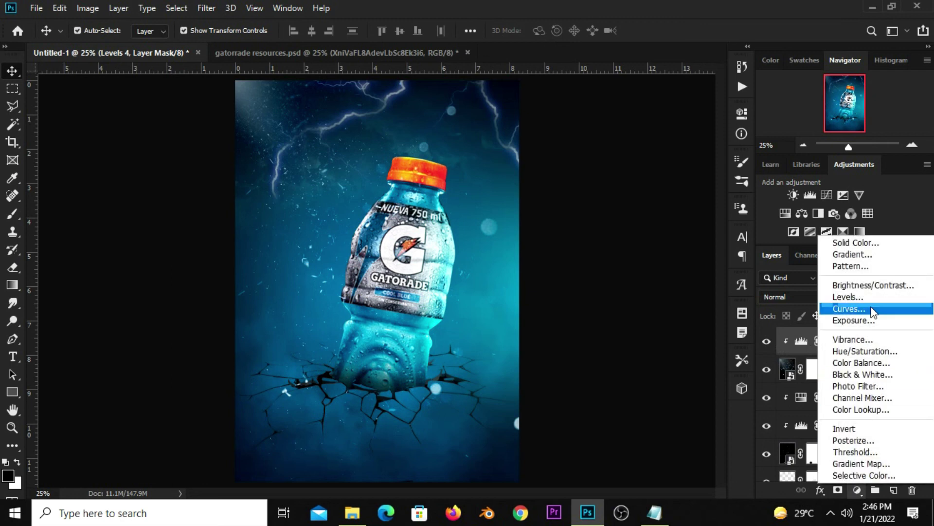
# Step: Clip a colorized Hue/Saturation to the dust texture: hue 216, saturation 68, lightness -61
pyautogui.click(875, 351)
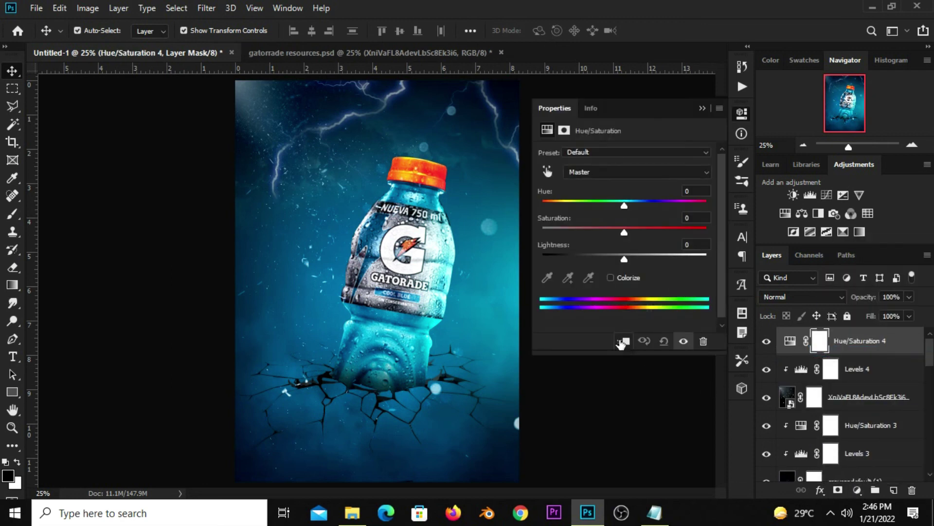
pyautogui.click(623, 340)
pyautogui.click(622, 279)
pyautogui.moveTo(620, 206); pyautogui.dragTo(641, 208)
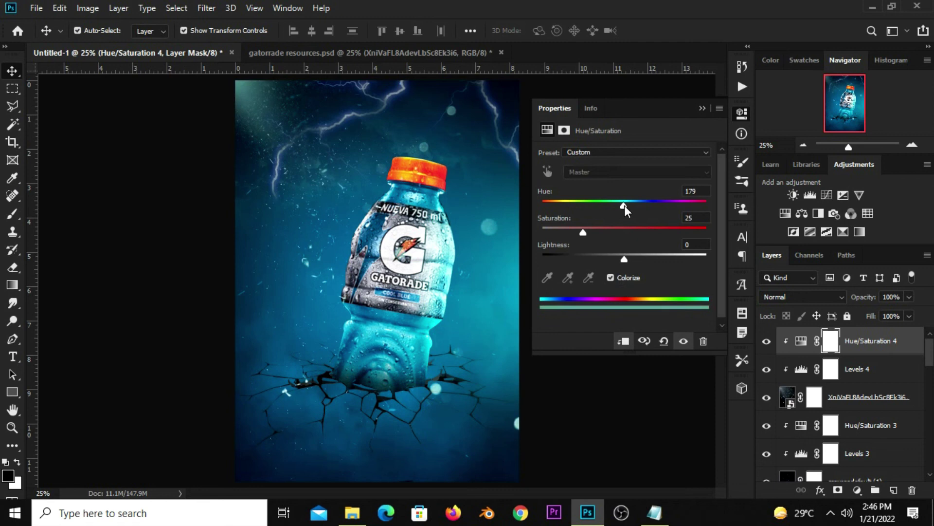
pyautogui.moveTo(583, 232); pyautogui.dragTo(681, 229)
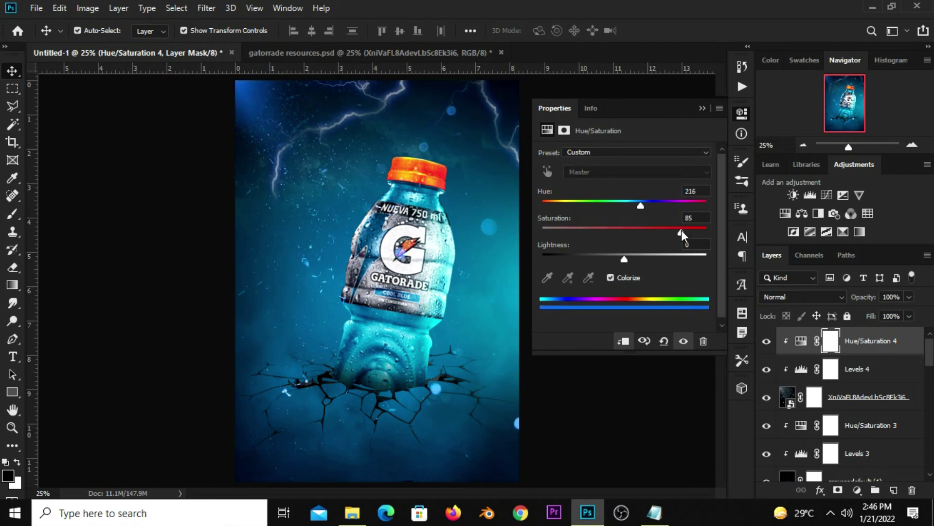
pyautogui.moveTo(623, 260); pyautogui.dragTo(574, 261)
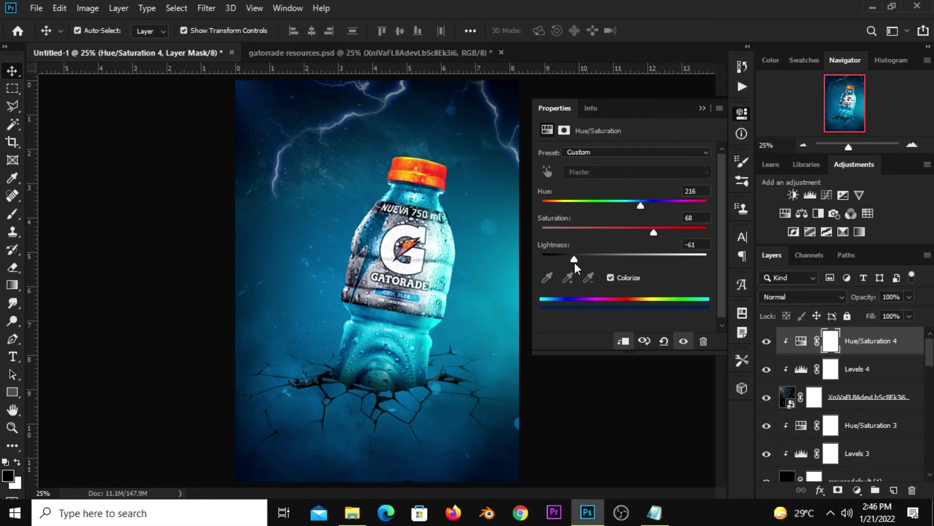
pyautogui.click(814, 404)
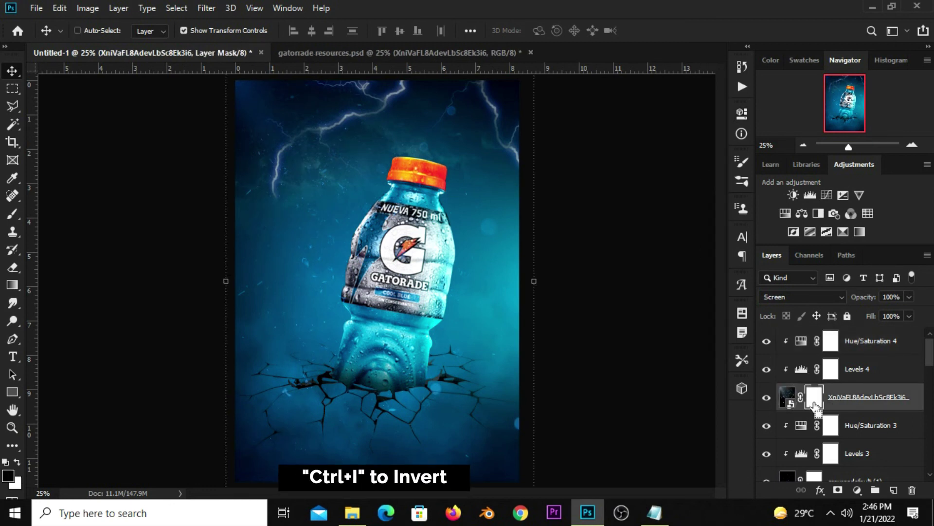
# Step: Invert the texture mask to hide it and set a large white brush at 50% opacity
pyautogui.hotkey('ctrl', 'i')
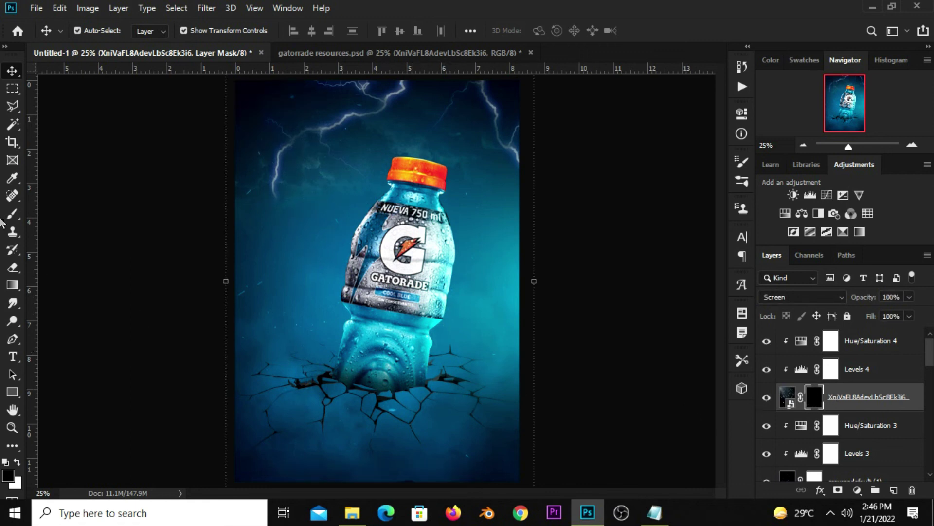
pyautogui.moveTo(13, 213); pyautogui.dragTo(53, 215)
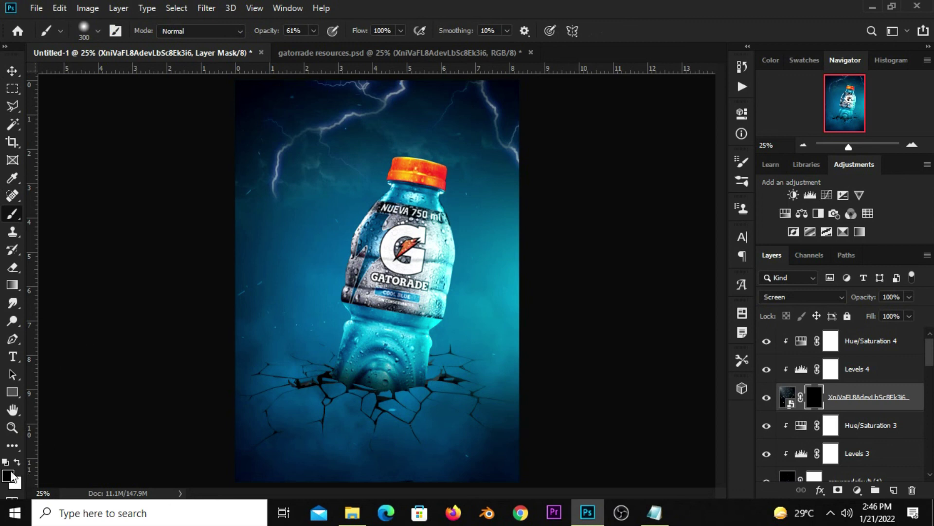
pyautogui.click(17, 461)
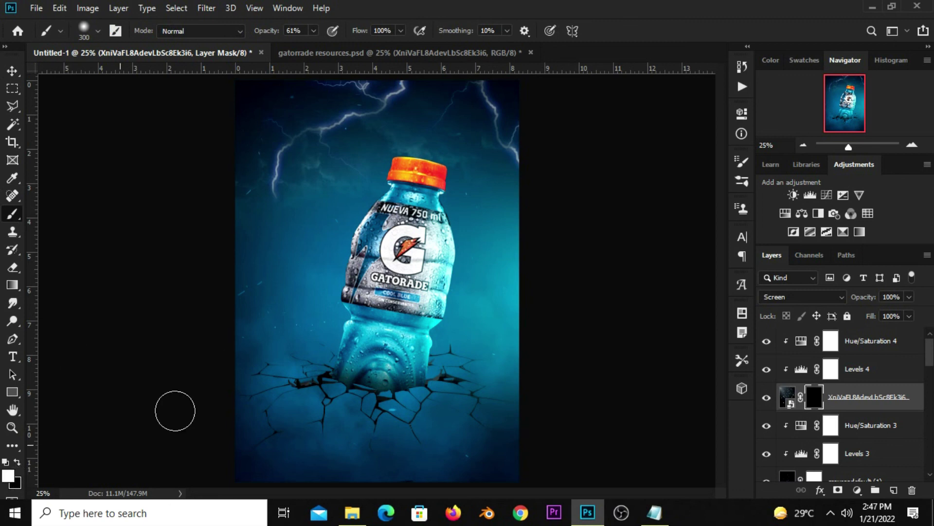
pyautogui.press(']')
pyautogui.press(']')
pyautogui.press(']')
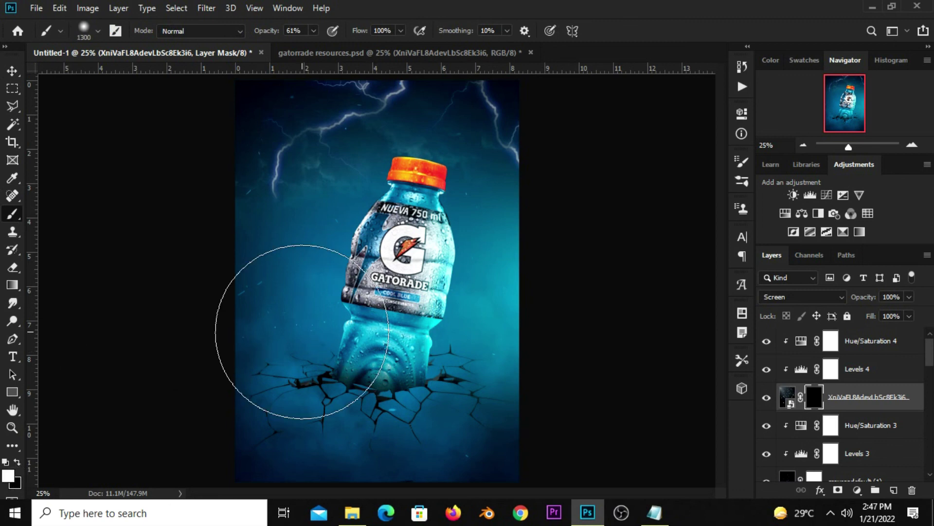
pyautogui.moveTo(313, 31); pyautogui.dragTo(307, 49)
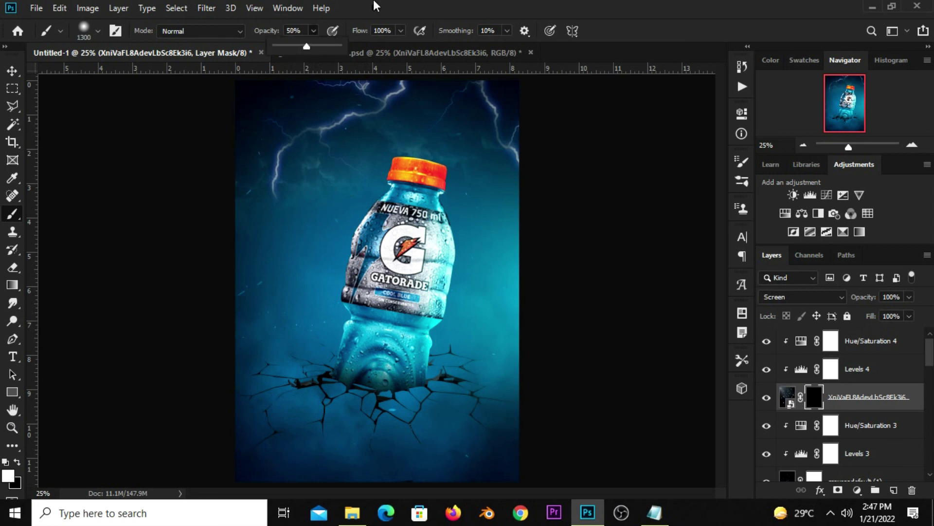
# Step: Paint the dust back in around the bottle base and along the left side
pyautogui.click(366, 374)
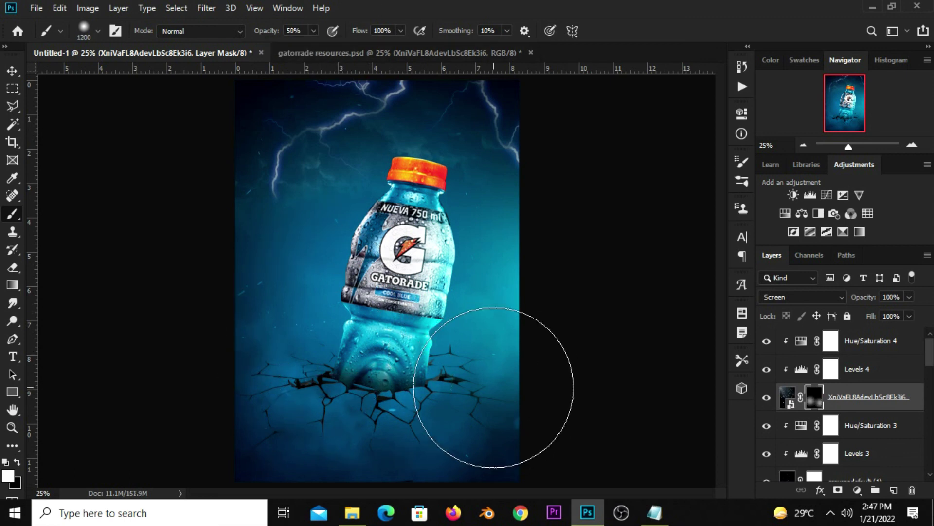
pyautogui.press('[')
pyautogui.press('[')
pyautogui.moveTo(494, 278); pyautogui.dragTo(251, 294)
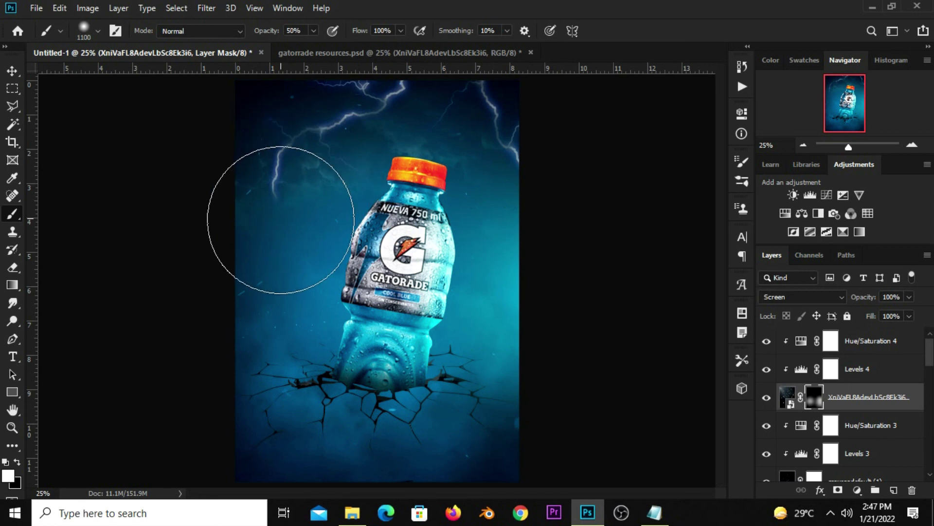
pyautogui.moveTo(251, 293); pyautogui.dragTo(251, 135)
pyautogui.click(13, 71)
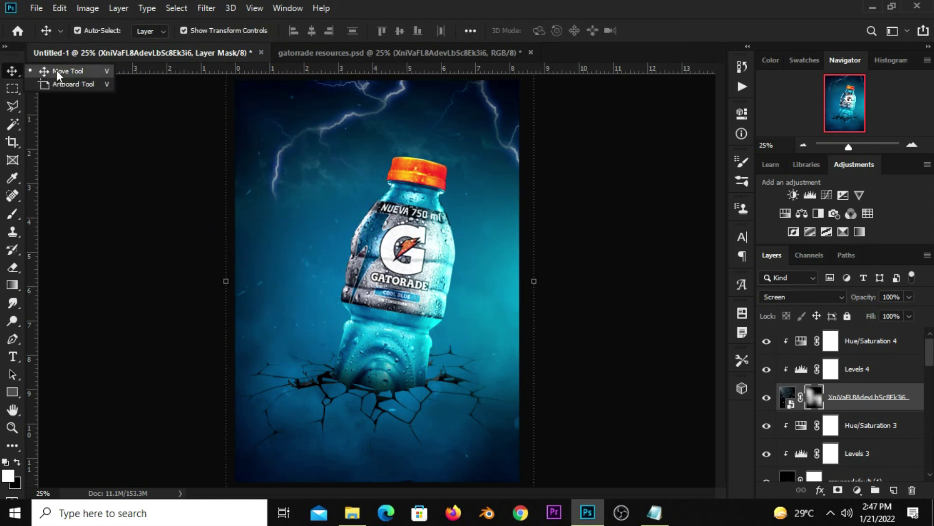
# Step: Inspect the texture, particle and lightning layers, toggling Layer 2 off and on to compare
pyautogui.click(142, 291)
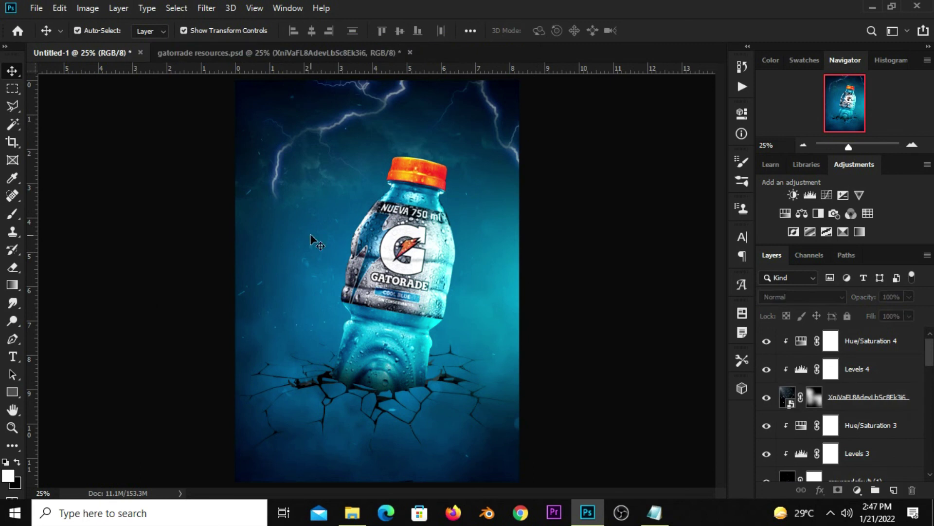
pyautogui.click(360, 131)
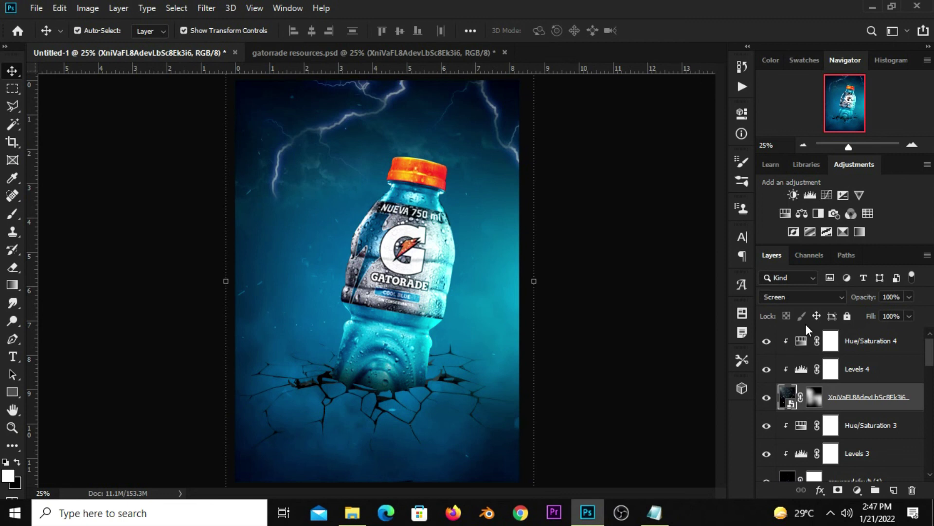
pyautogui.click(848, 316)
pyautogui.scroll(-1, 847, 351)
pyautogui.click(841, 452)
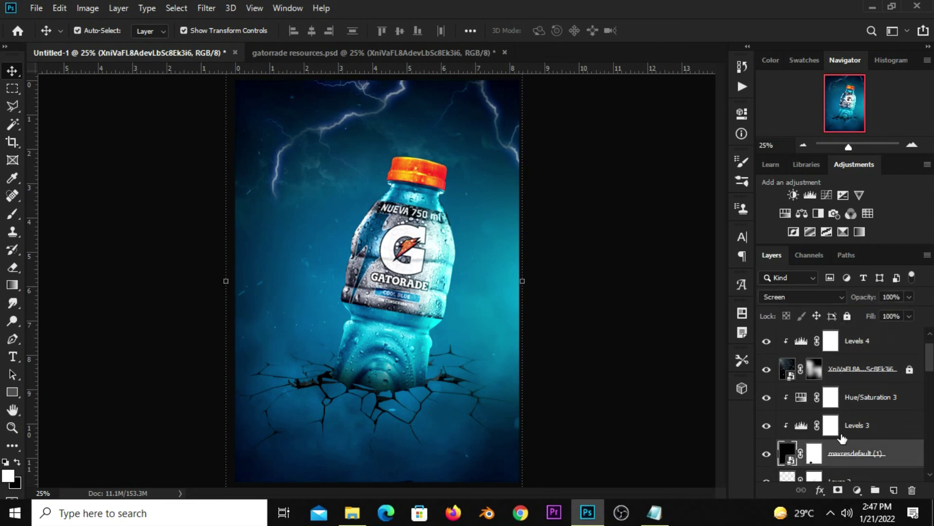
pyautogui.click(336, 128)
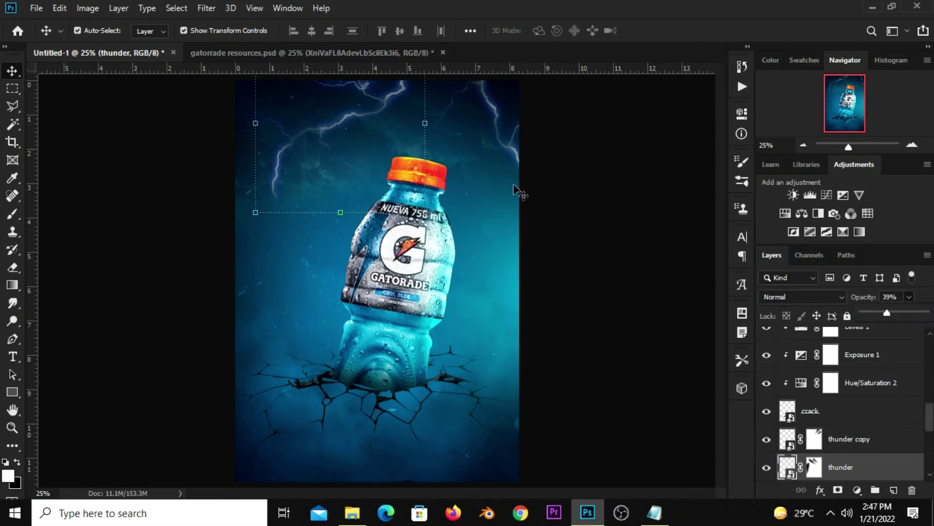
pyautogui.click(521, 158)
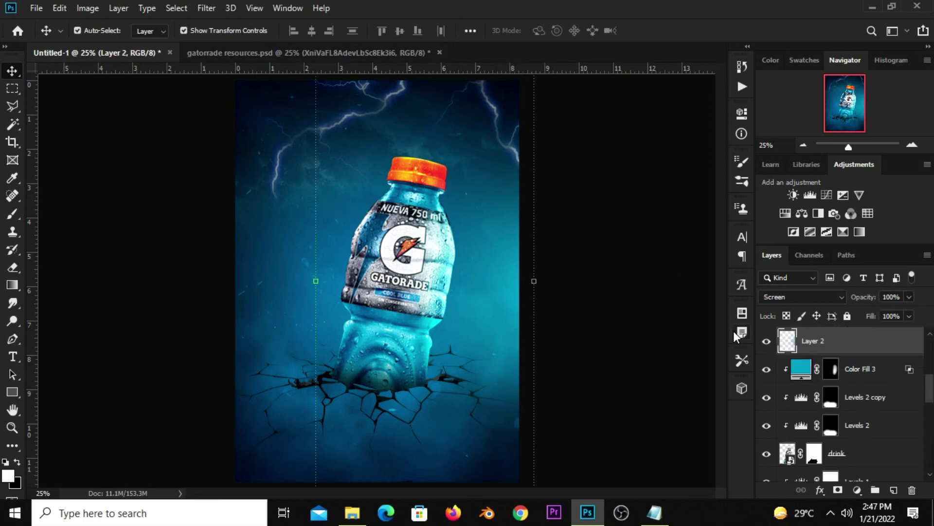
pyautogui.click(767, 341)
pyautogui.click(767, 342)
# Step: Compare the thunder copy on and off, then stamp all visible layers into a new merged layer
pyautogui.click(493, 108)
pyautogui.click(767, 467)
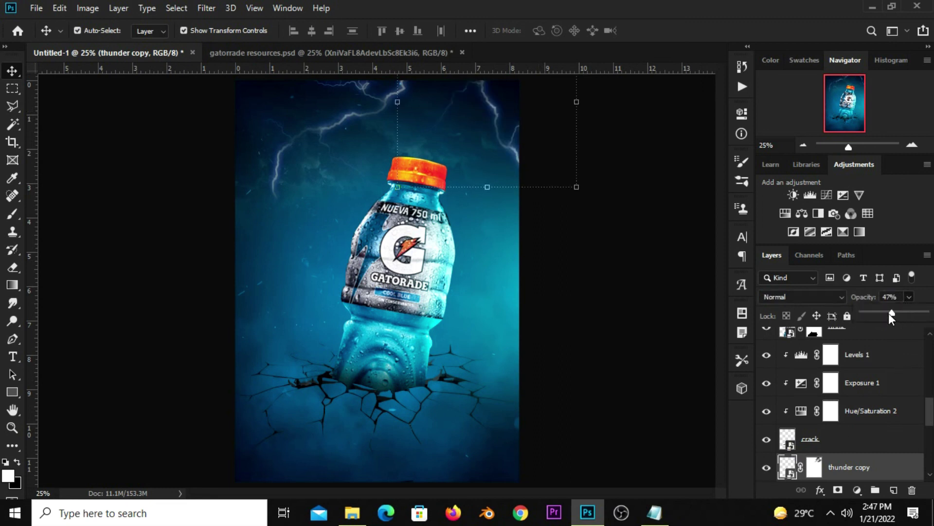
pyautogui.click(611, 337)
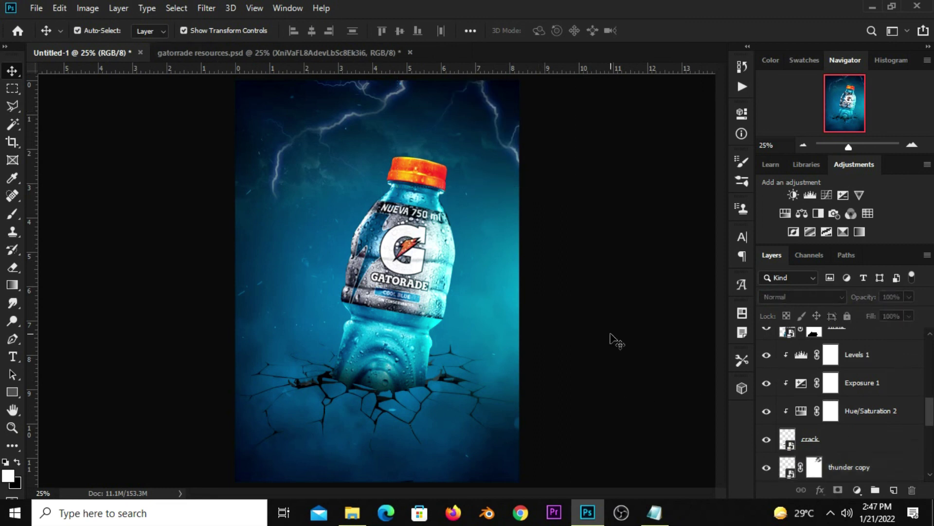
pyautogui.scroll(-1, 614, 340)
pyautogui.scroll(1, 614, 340)
pyautogui.scroll(-1, 614, 340)
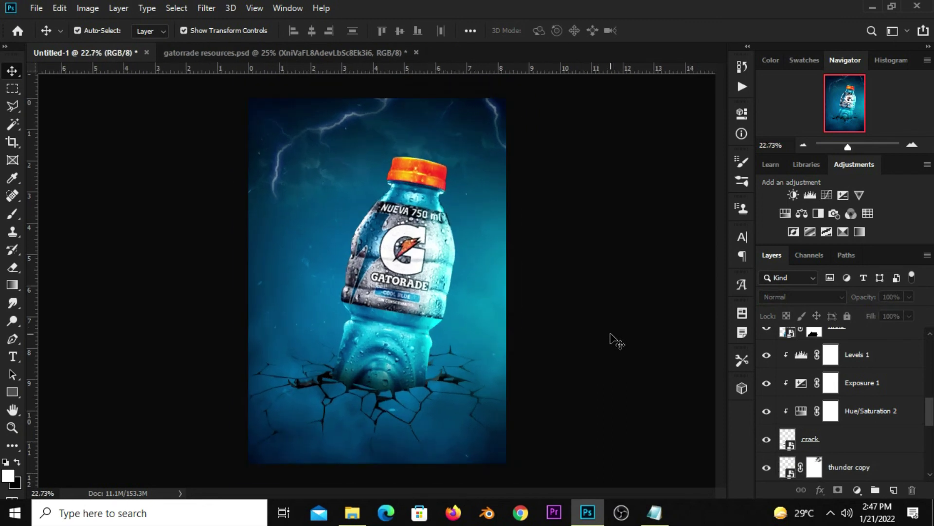
pyautogui.scroll(1, 610, 334)
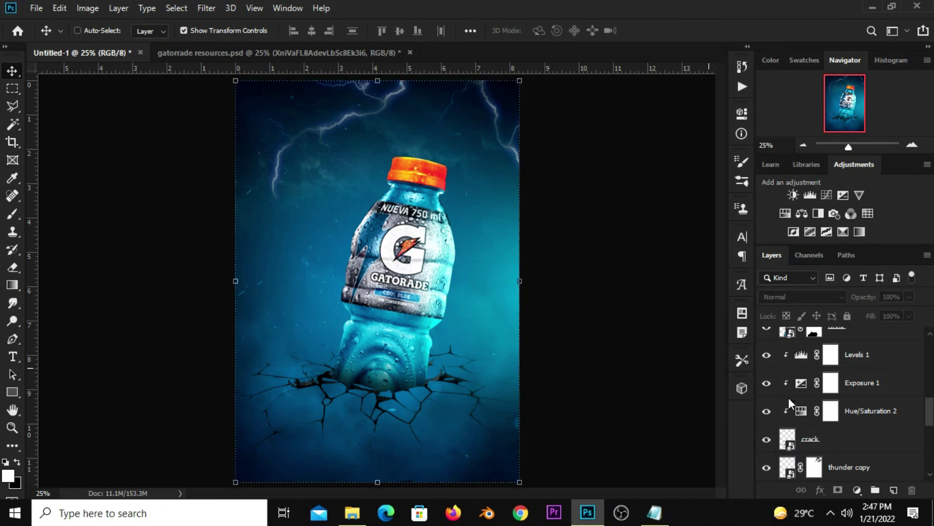
pyautogui.hotkey('ctrl', 'shift', 'alt', 'e')
# Step: In the Camera Raw Filter, set Exposure +0.15, Contrast +17 and Highlights +8
pyautogui.scroll(5, 837, 380)
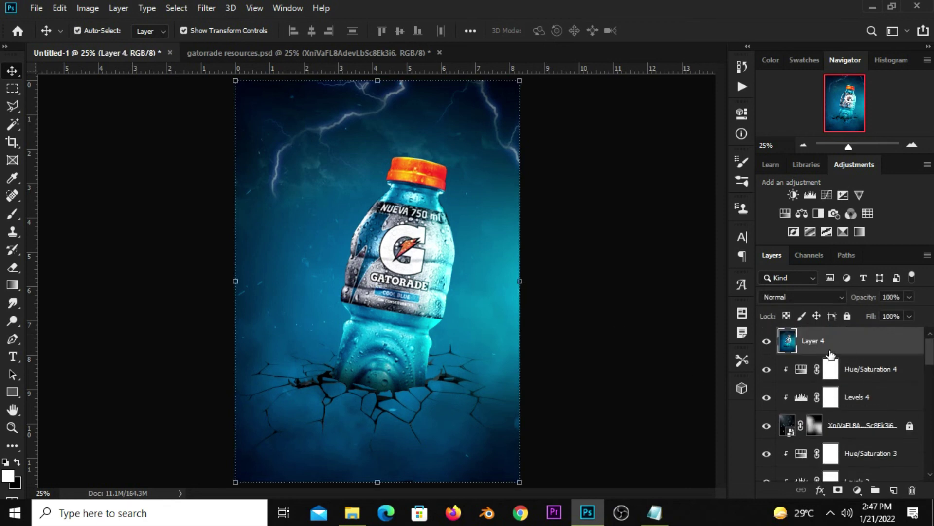
pyautogui.click(206, 8)
pyautogui.moveTo(217, 268)
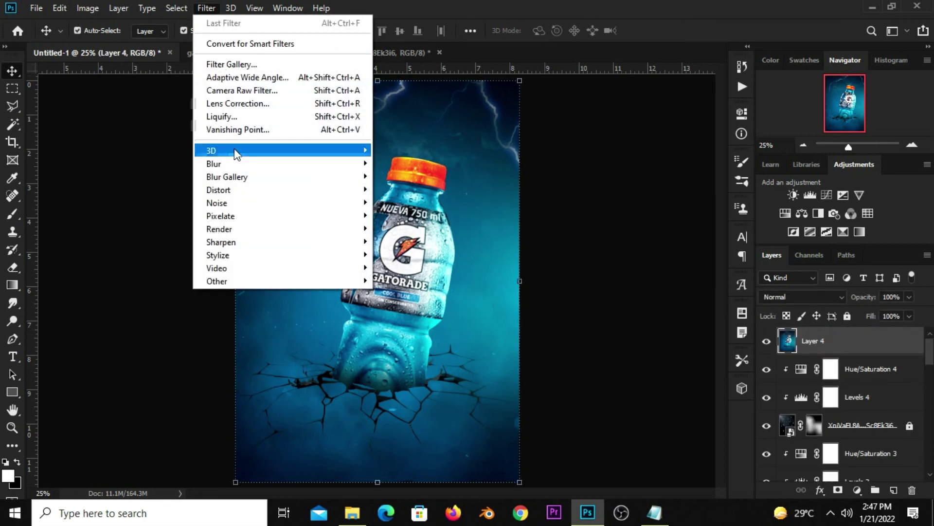
pyautogui.click(253, 95)
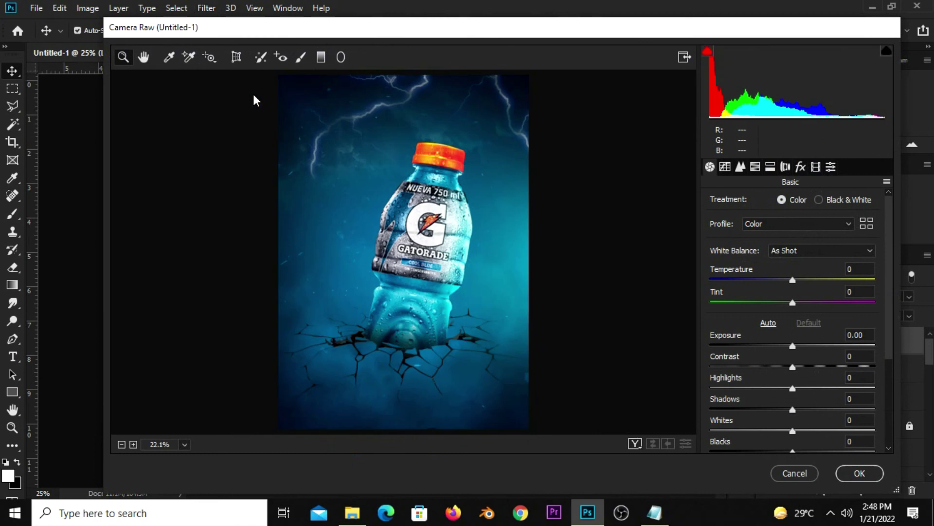
pyautogui.moveTo(793, 346)
pyautogui.mouseDown()
pyautogui.moveTo(802, 346)
pyautogui.moveTo(795, 356)
pyautogui.mouseUp()
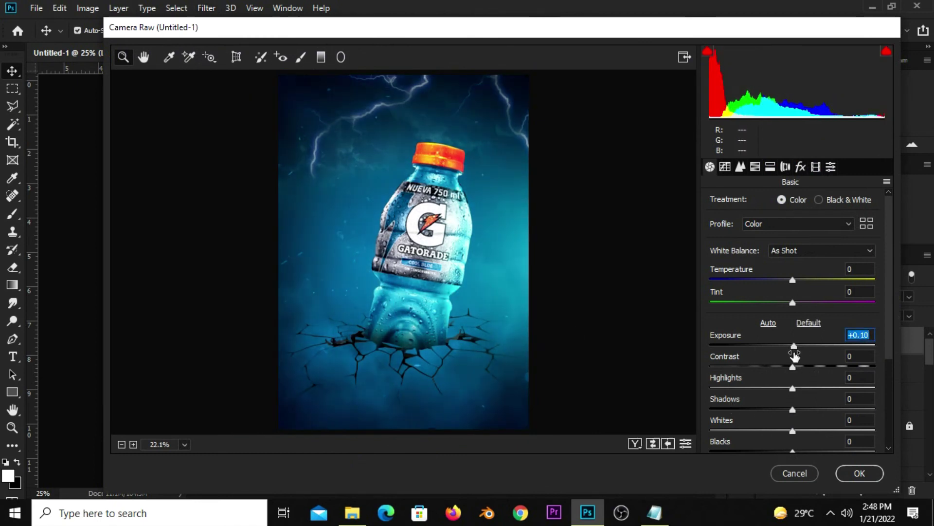
pyautogui.moveTo(796, 368); pyautogui.dragTo(811, 367)
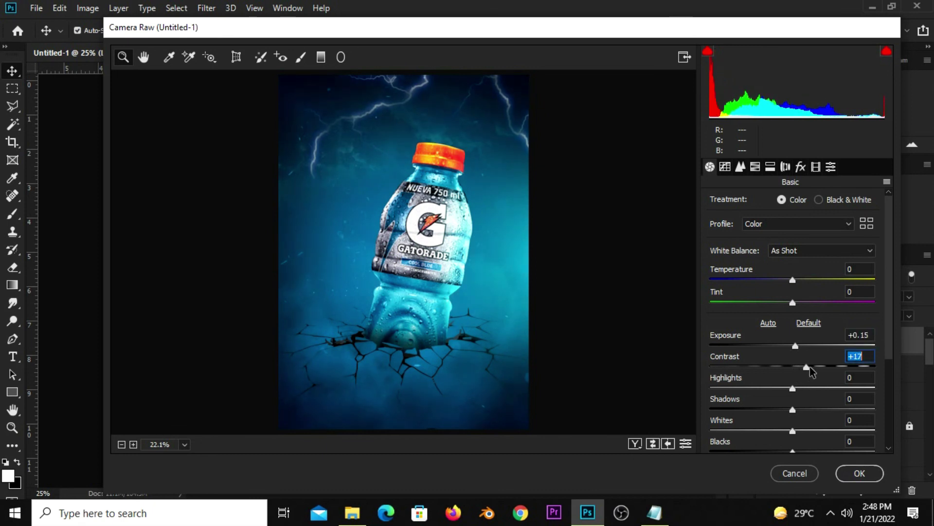
pyautogui.click(798, 388)
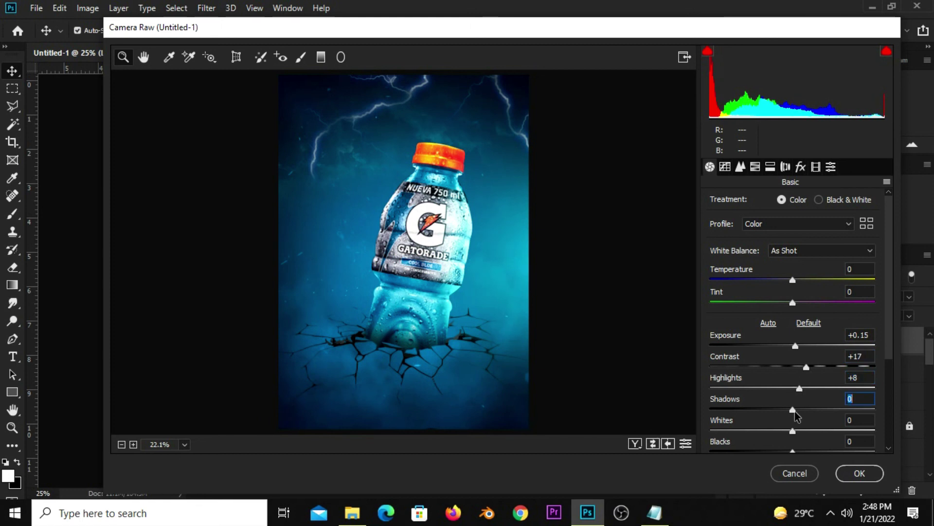
# Step: Set Shadows -27, Whites +21, Blacks -20, Texture +41 and Clarity +22
pyautogui.moveTo(795, 412)
pyautogui.mouseDown()
pyautogui.moveTo(774, 413)
pyautogui.moveTo(828, 434)
pyautogui.moveTo(819, 432)
pyautogui.mouseUp()
pyautogui.moveTo(817, 433); pyautogui.dragTo(814, 433)
pyautogui.moveTo(890, 343); pyautogui.dragTo(890, 383)
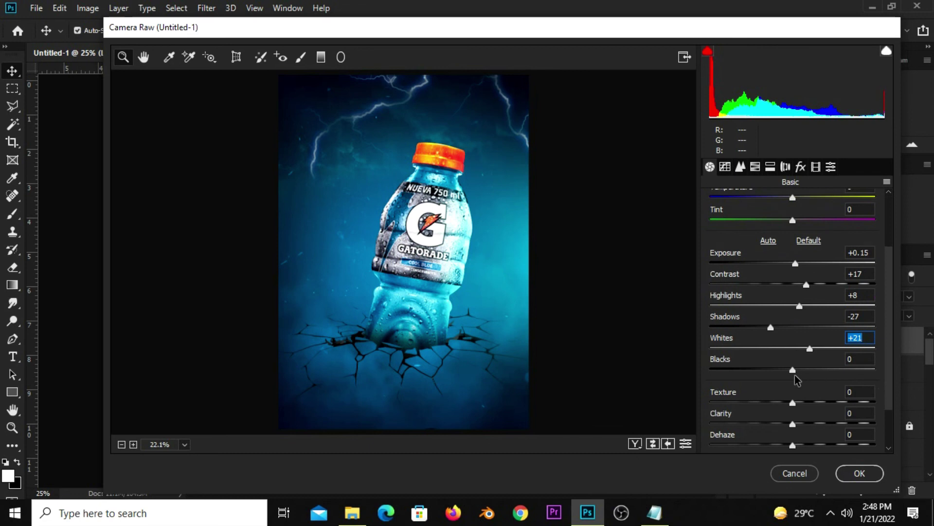
pyautogui.moveTo(784, 370); pyautogui.dragTo(775, 371)
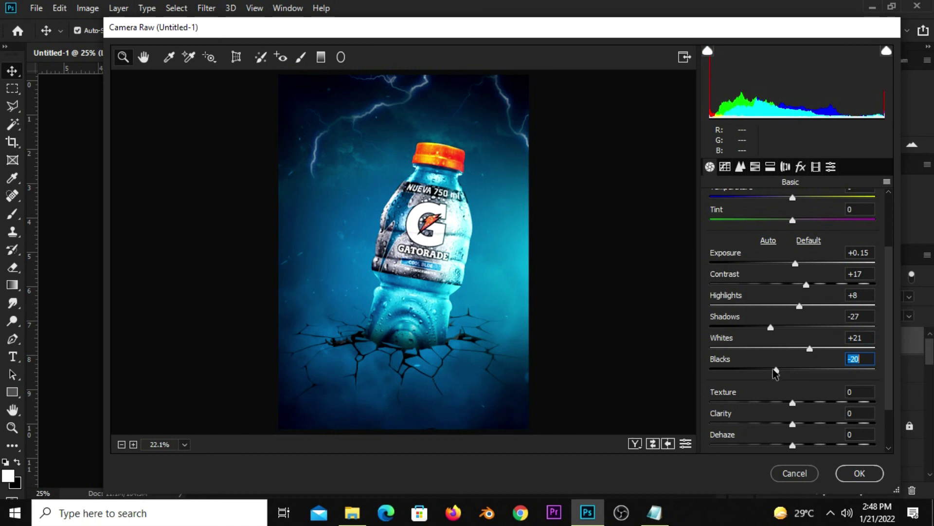
pyautogui.moveTo(793, 402); pyautogui.dragTo(827, 403)
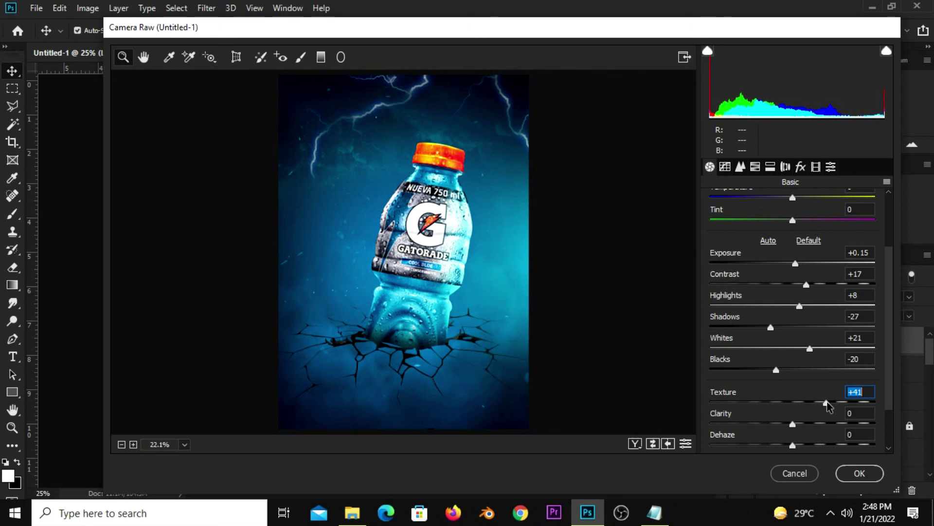
pyautogui.moveTo(797, 424); pyautogui.dragTo(814, 421)
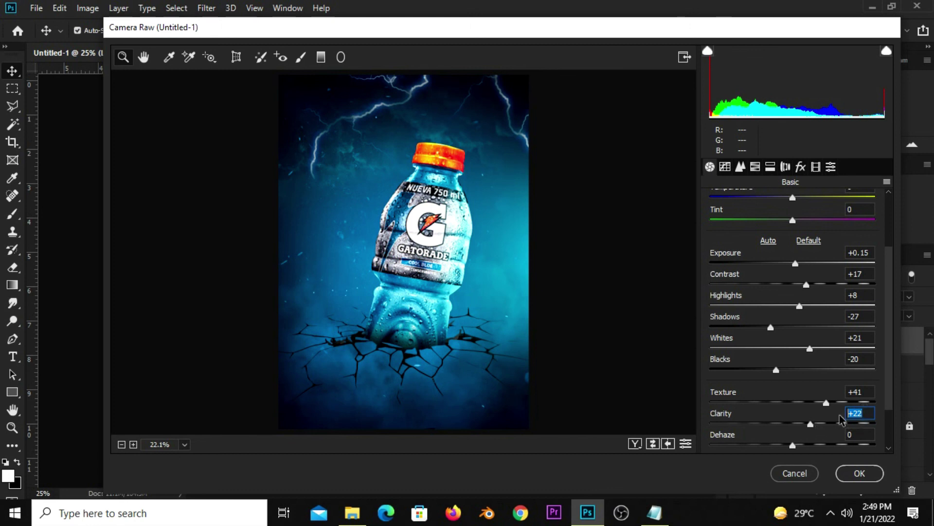
# Step: Review the Camera Raw panel settings and apply the grade to Layer 4
pyautogui.click(848, 393)
pyautogui.click(840, 364)
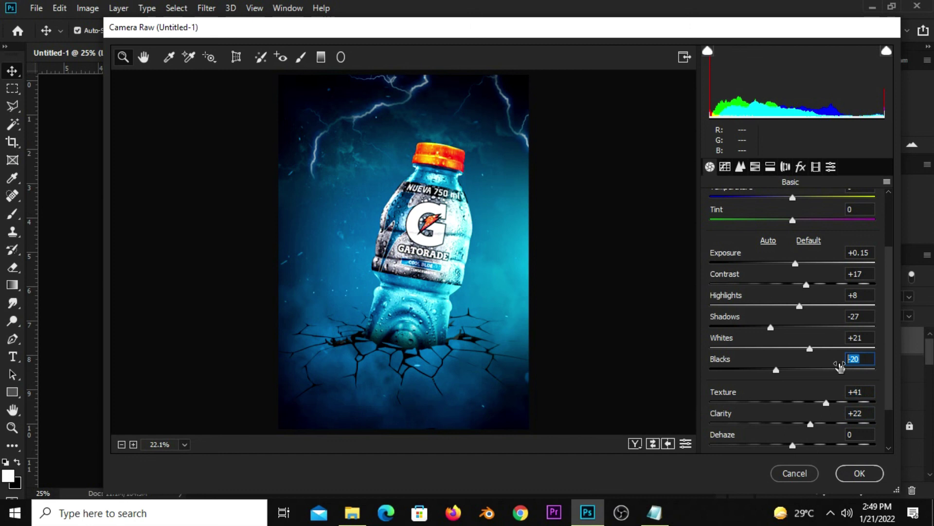
pyautogui.click(865, 337)
pyautogui.click(867, 316)
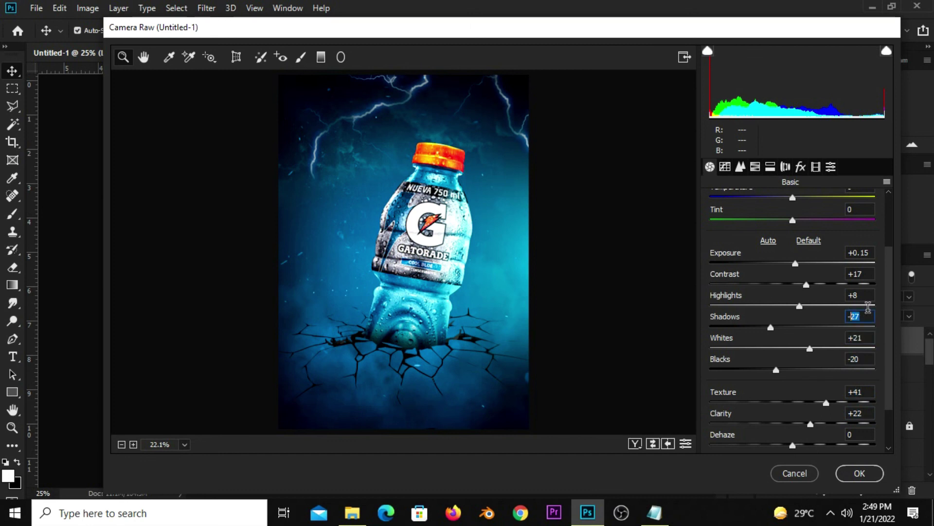
pyautogui.click(857, 295)
pyautogui.click(860, 273)
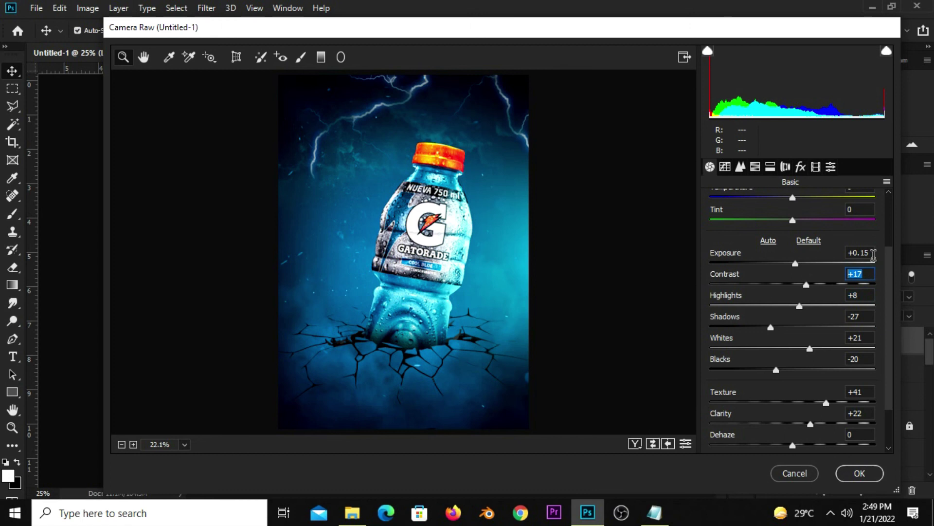
pyautogui.click(866, 252)
pyautogui.click(859, 473)
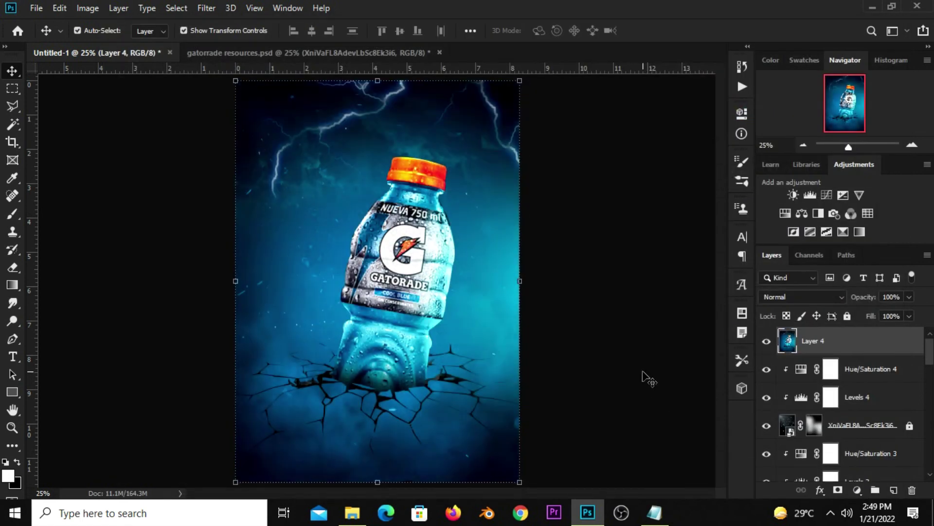
pyautogui.click(767, 342)
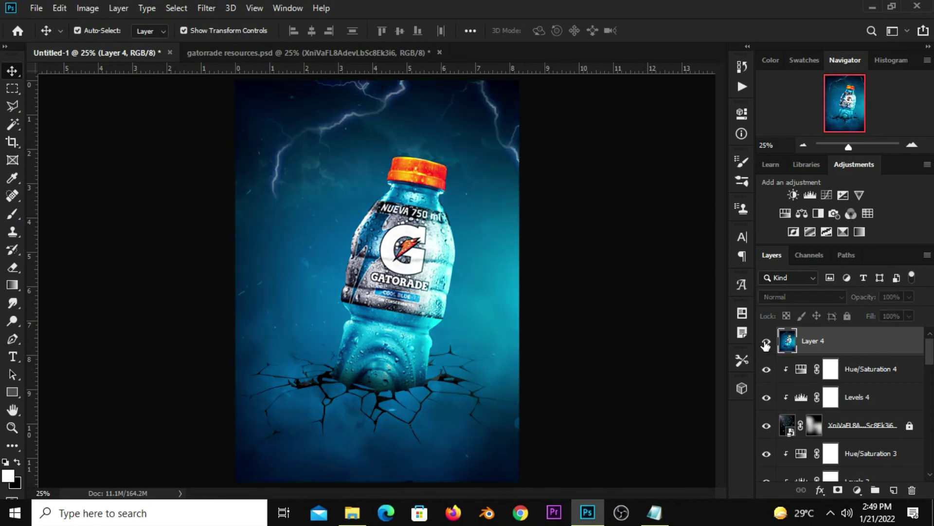
pyautogui.click(638, 350)
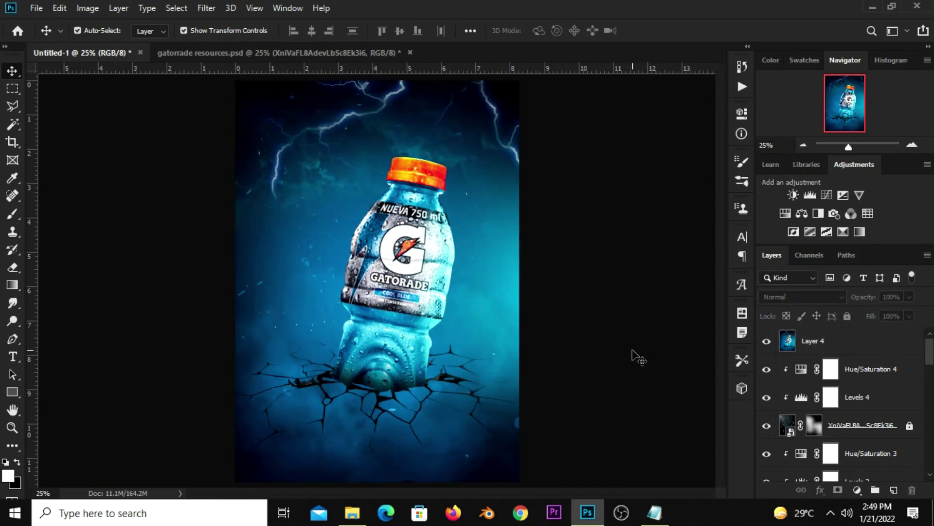